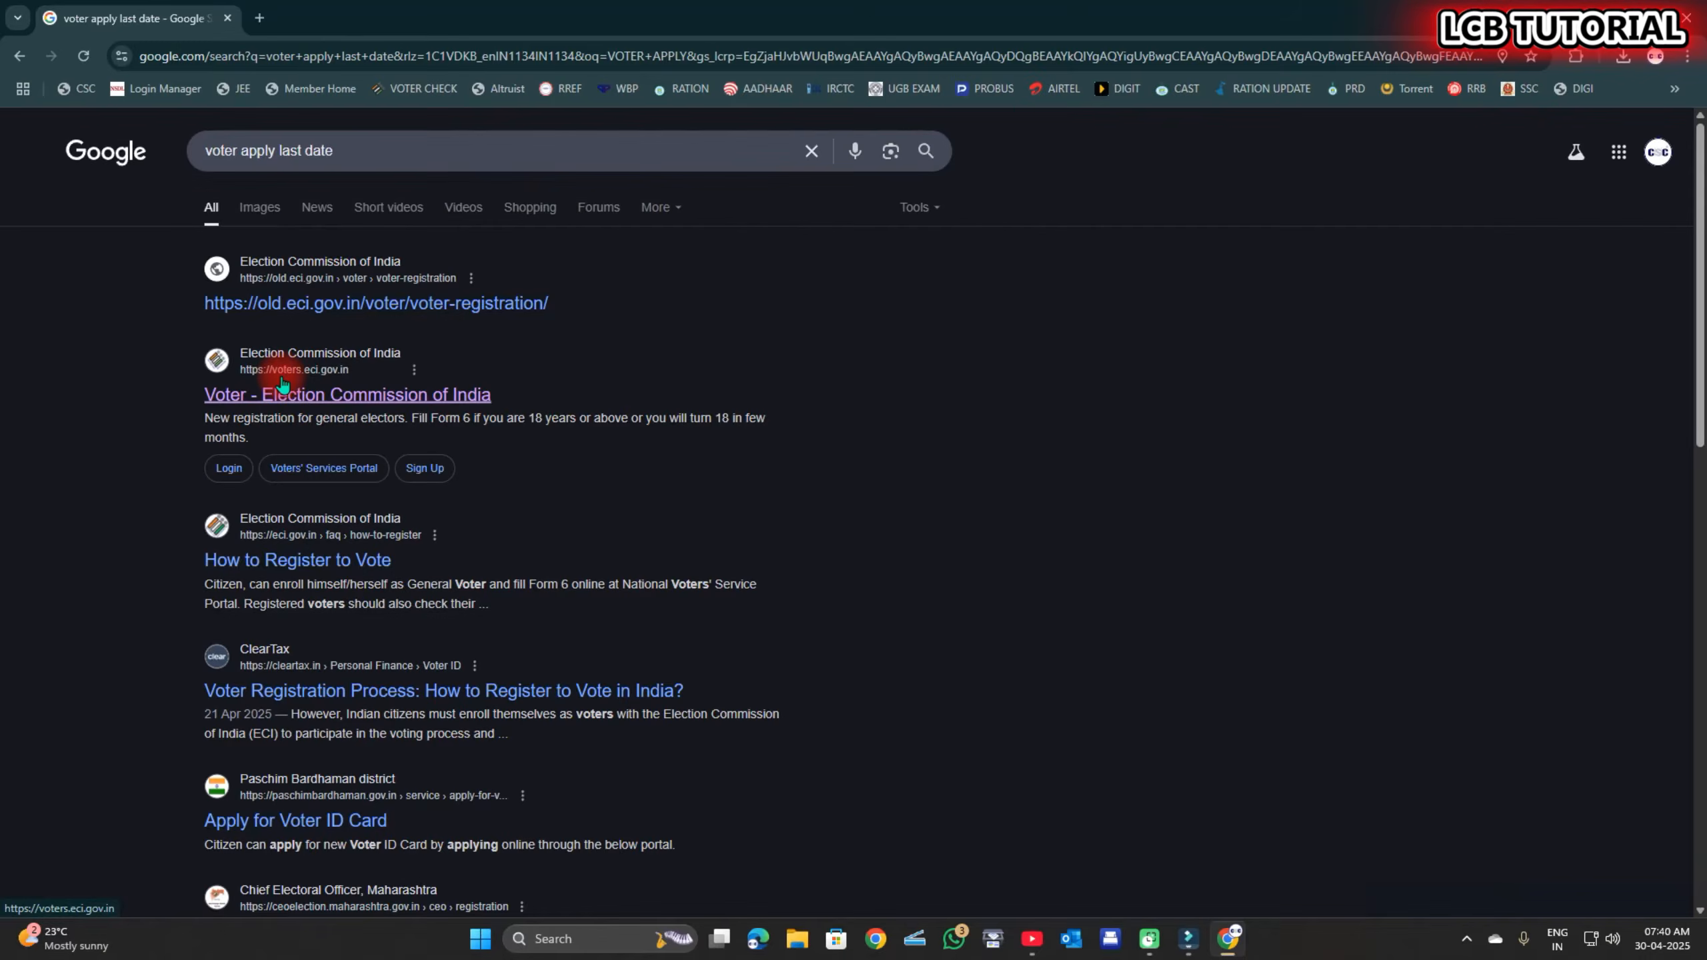
Step: Open the Voters' Service Portal from the search results and bring up its login form
click(278, 393)
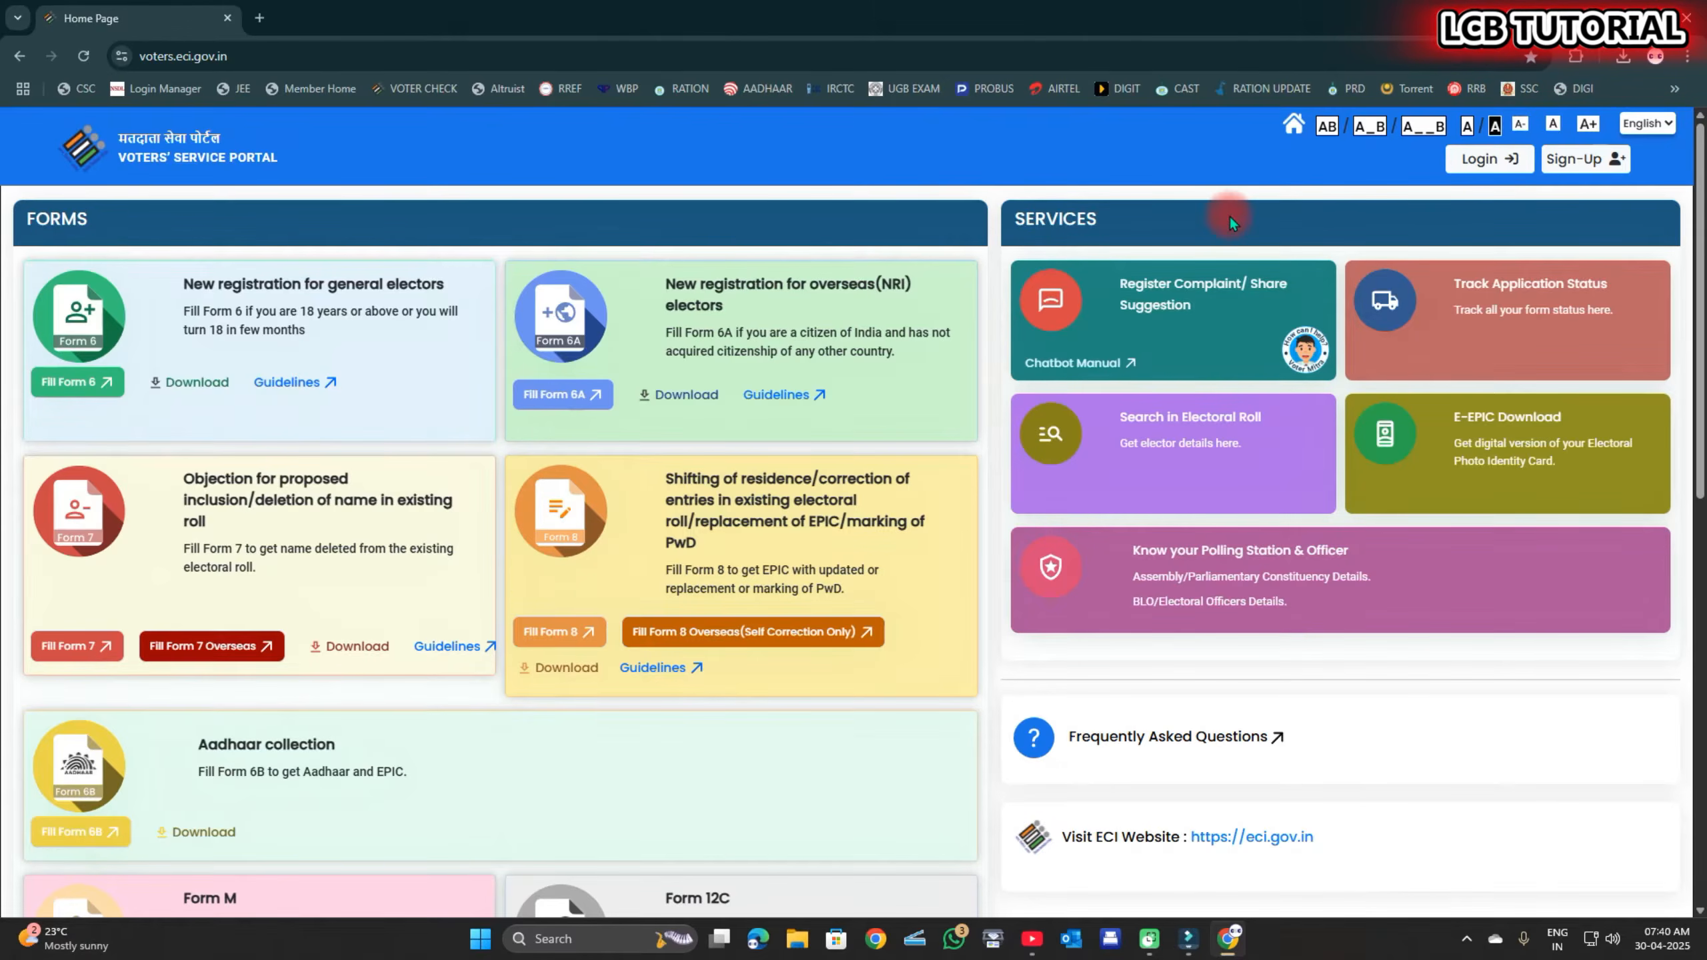
mouse_move(1452, 156)
mouse_down()
mouse_move(1474, 160)
mouse_move(1423, 156)
mouse_up()
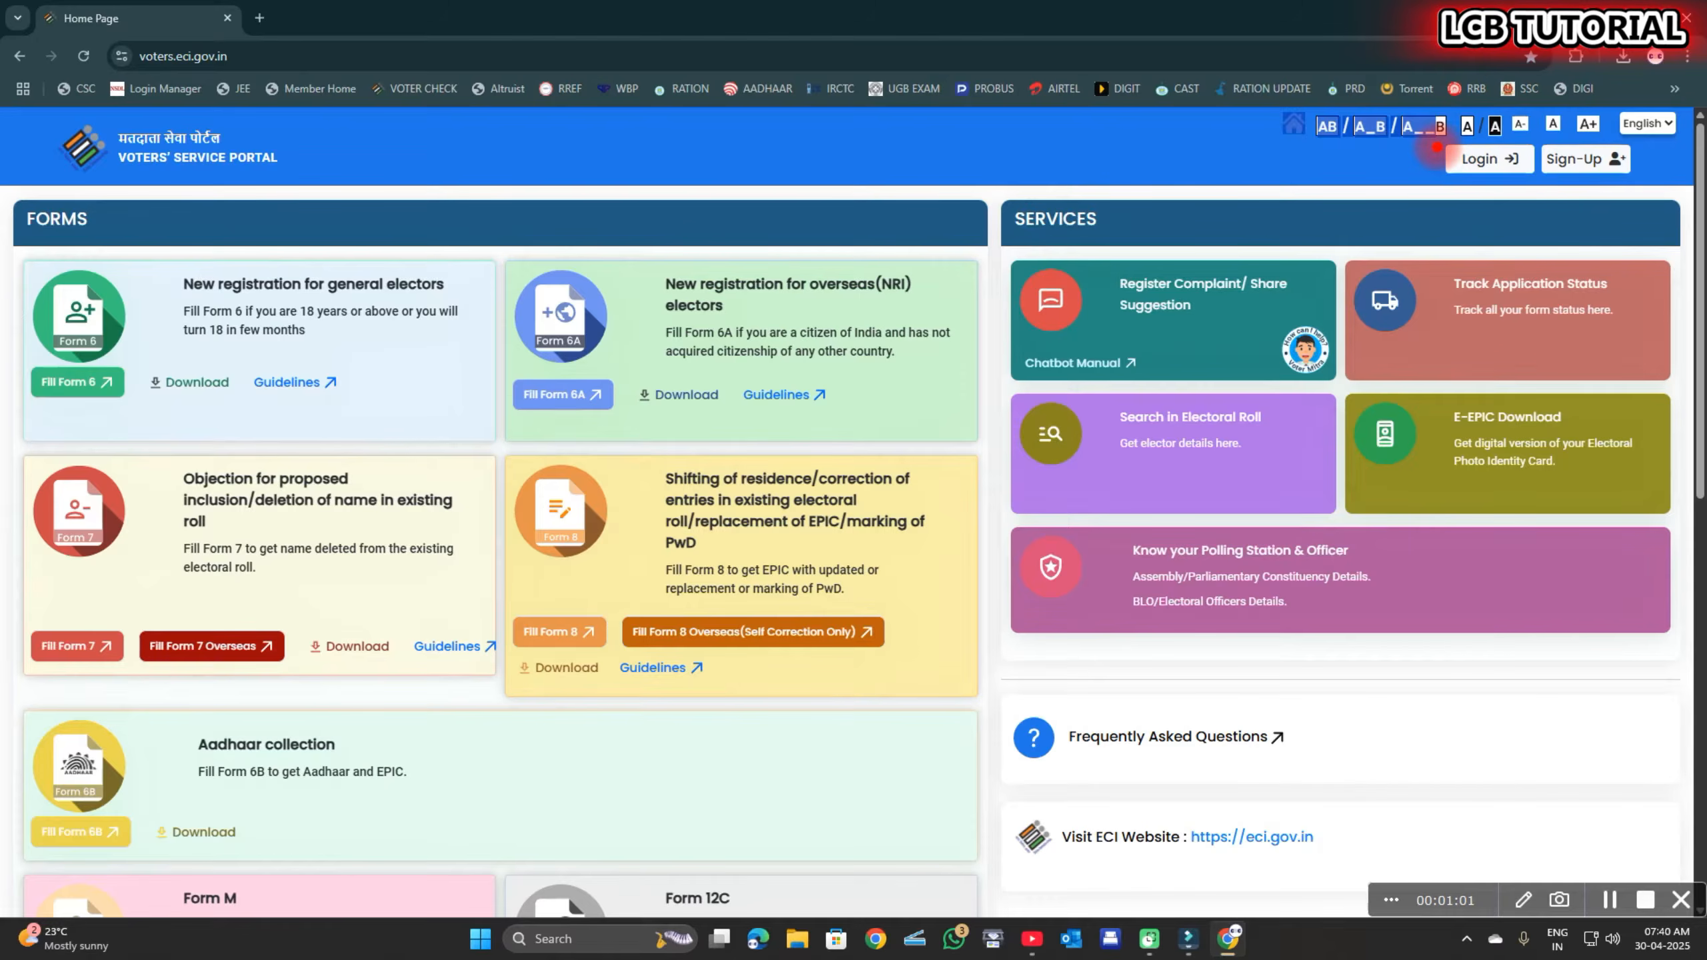
mouse_move(1437, 146)
mouse_down()
mouse_move(1455, 175)
mouse_move(1496, 186)
mouse_up()
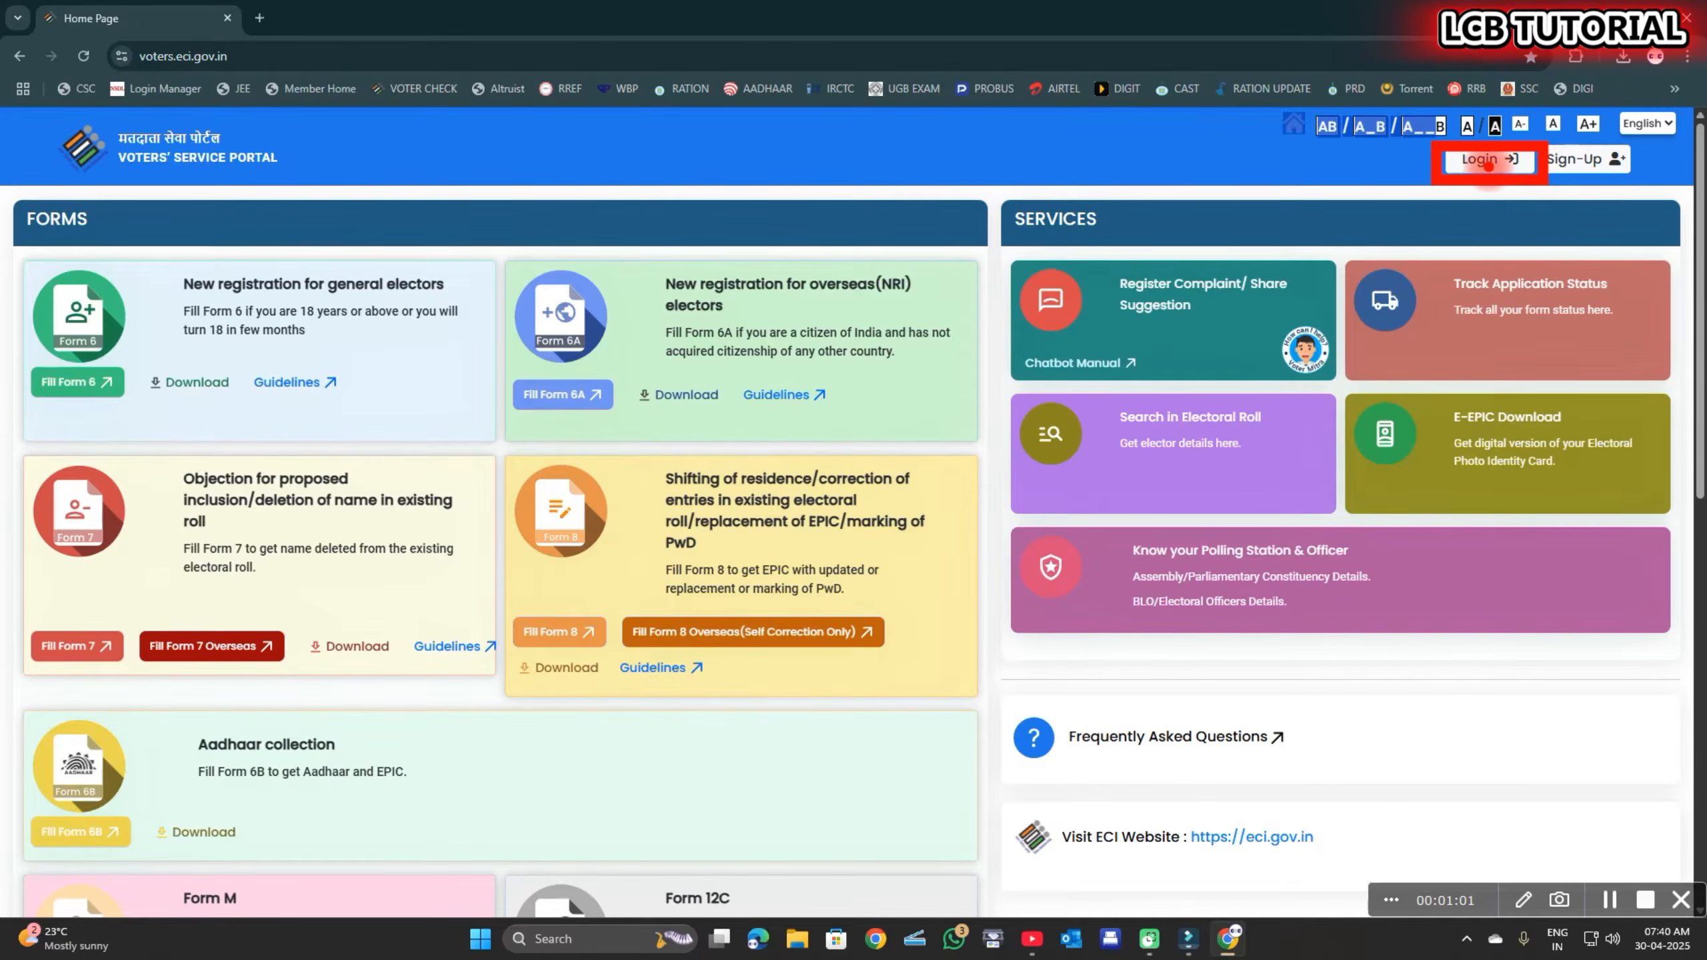
click(1490, 162)
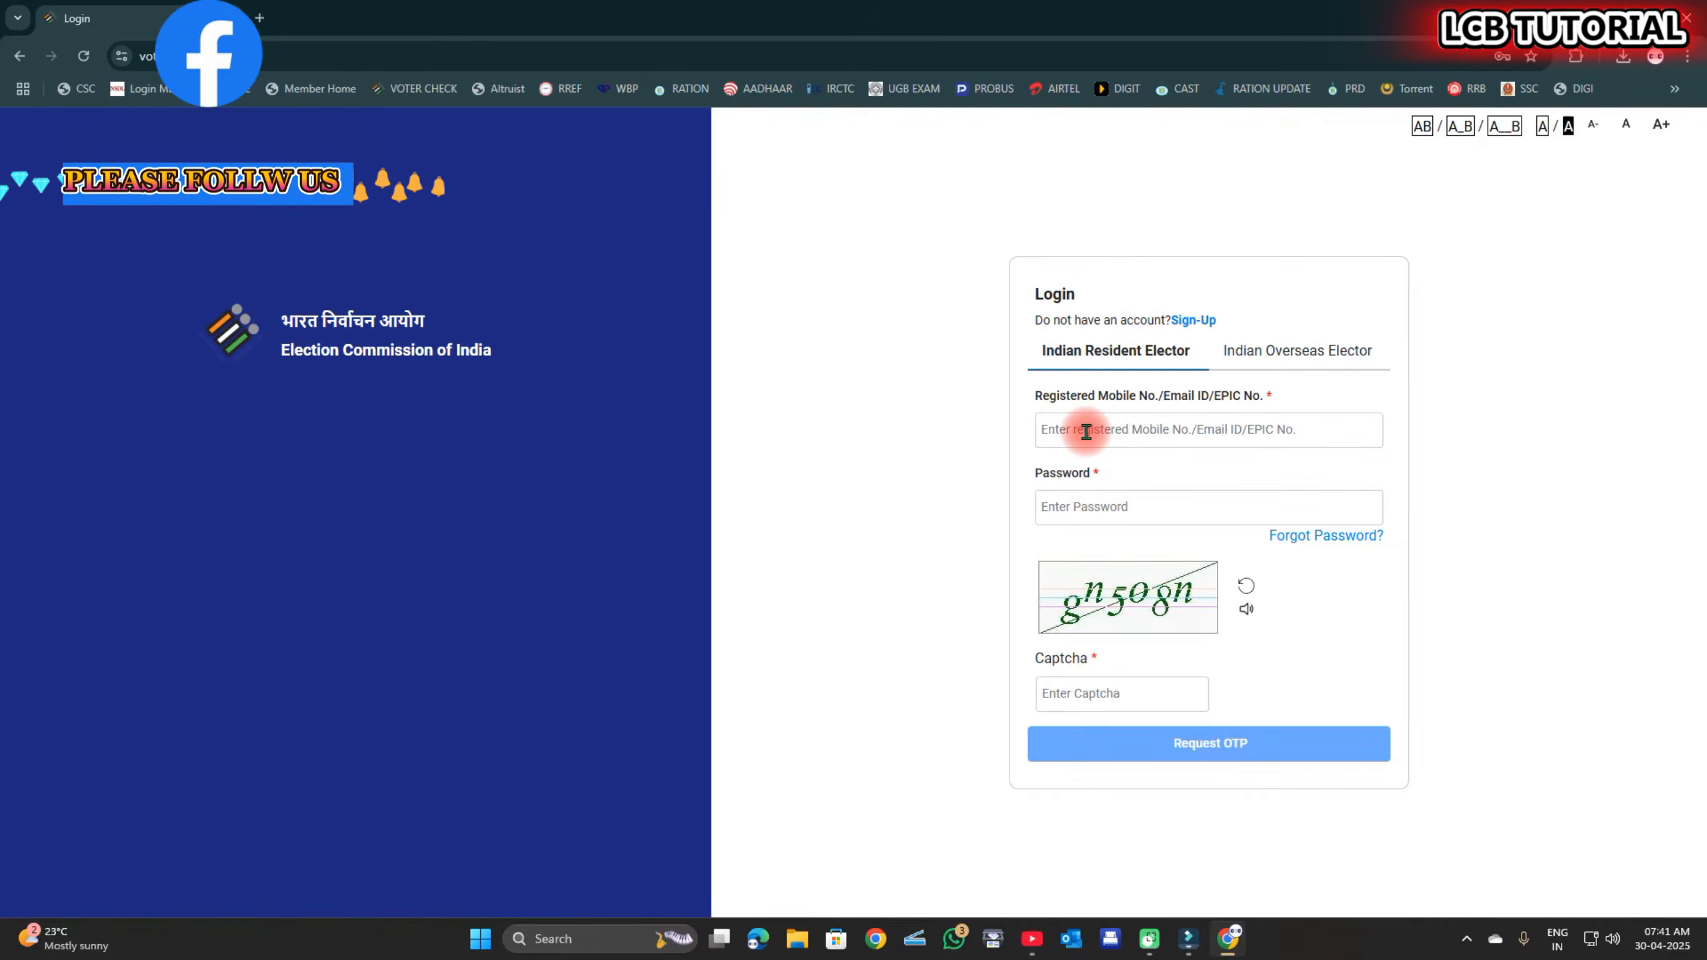
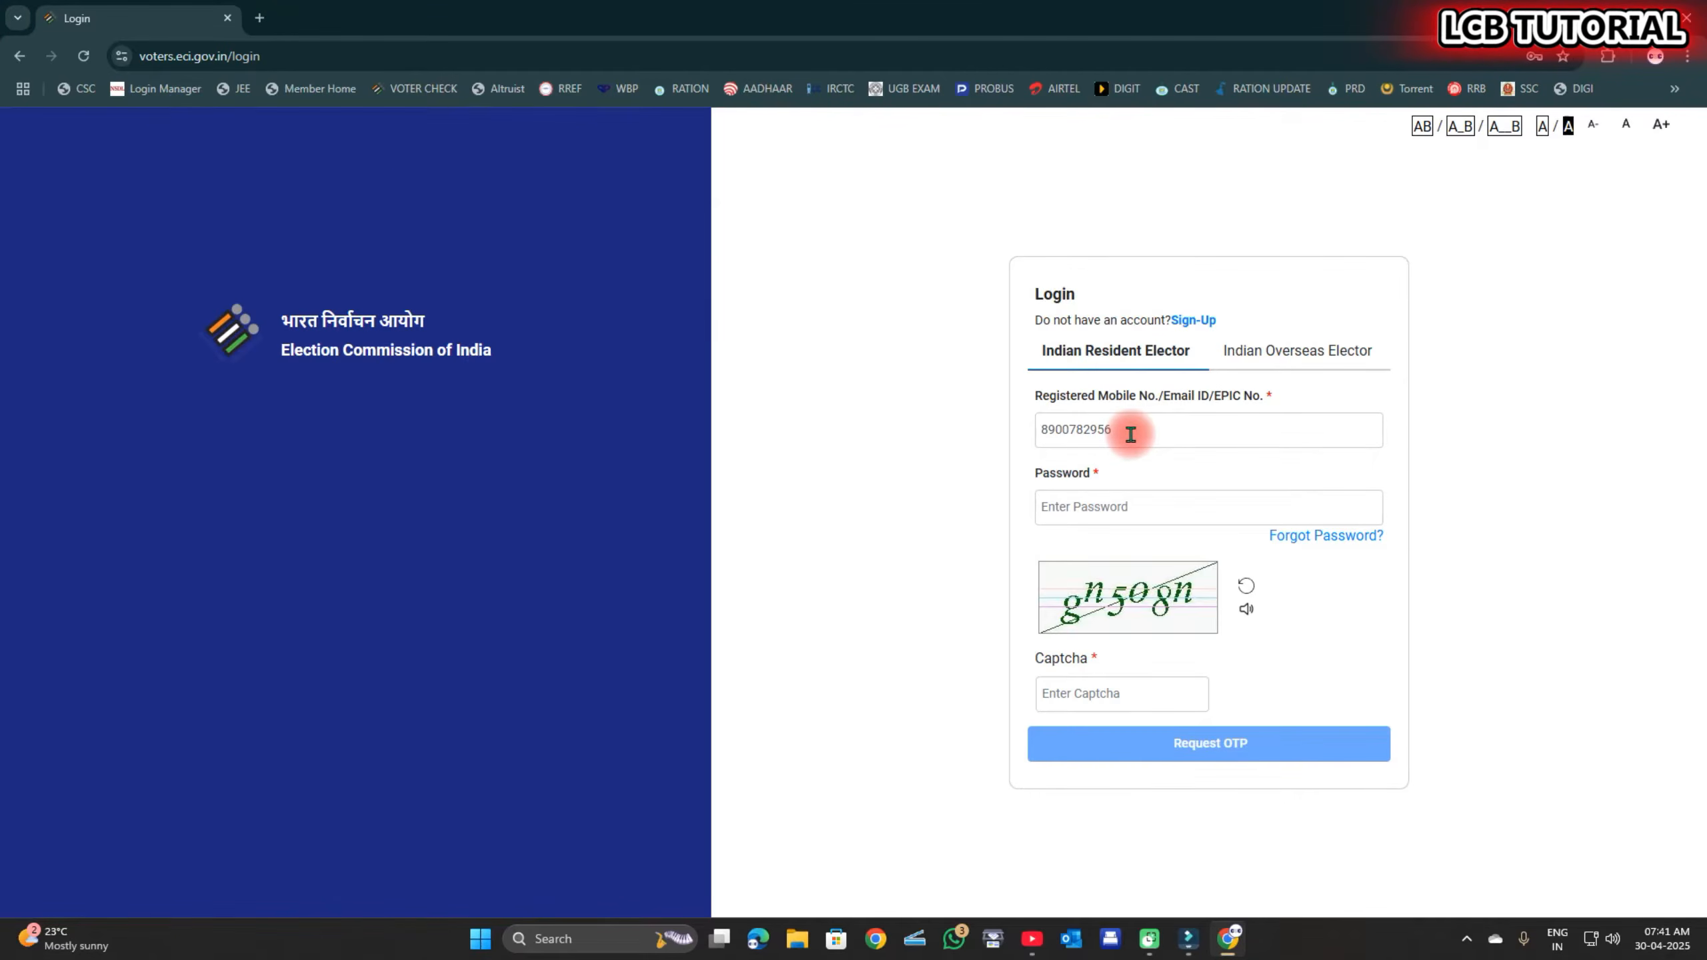
Step: Enter the registered mobile number, the account password and the captcha, then request the login OTP
click(1119, 498)
text(a)
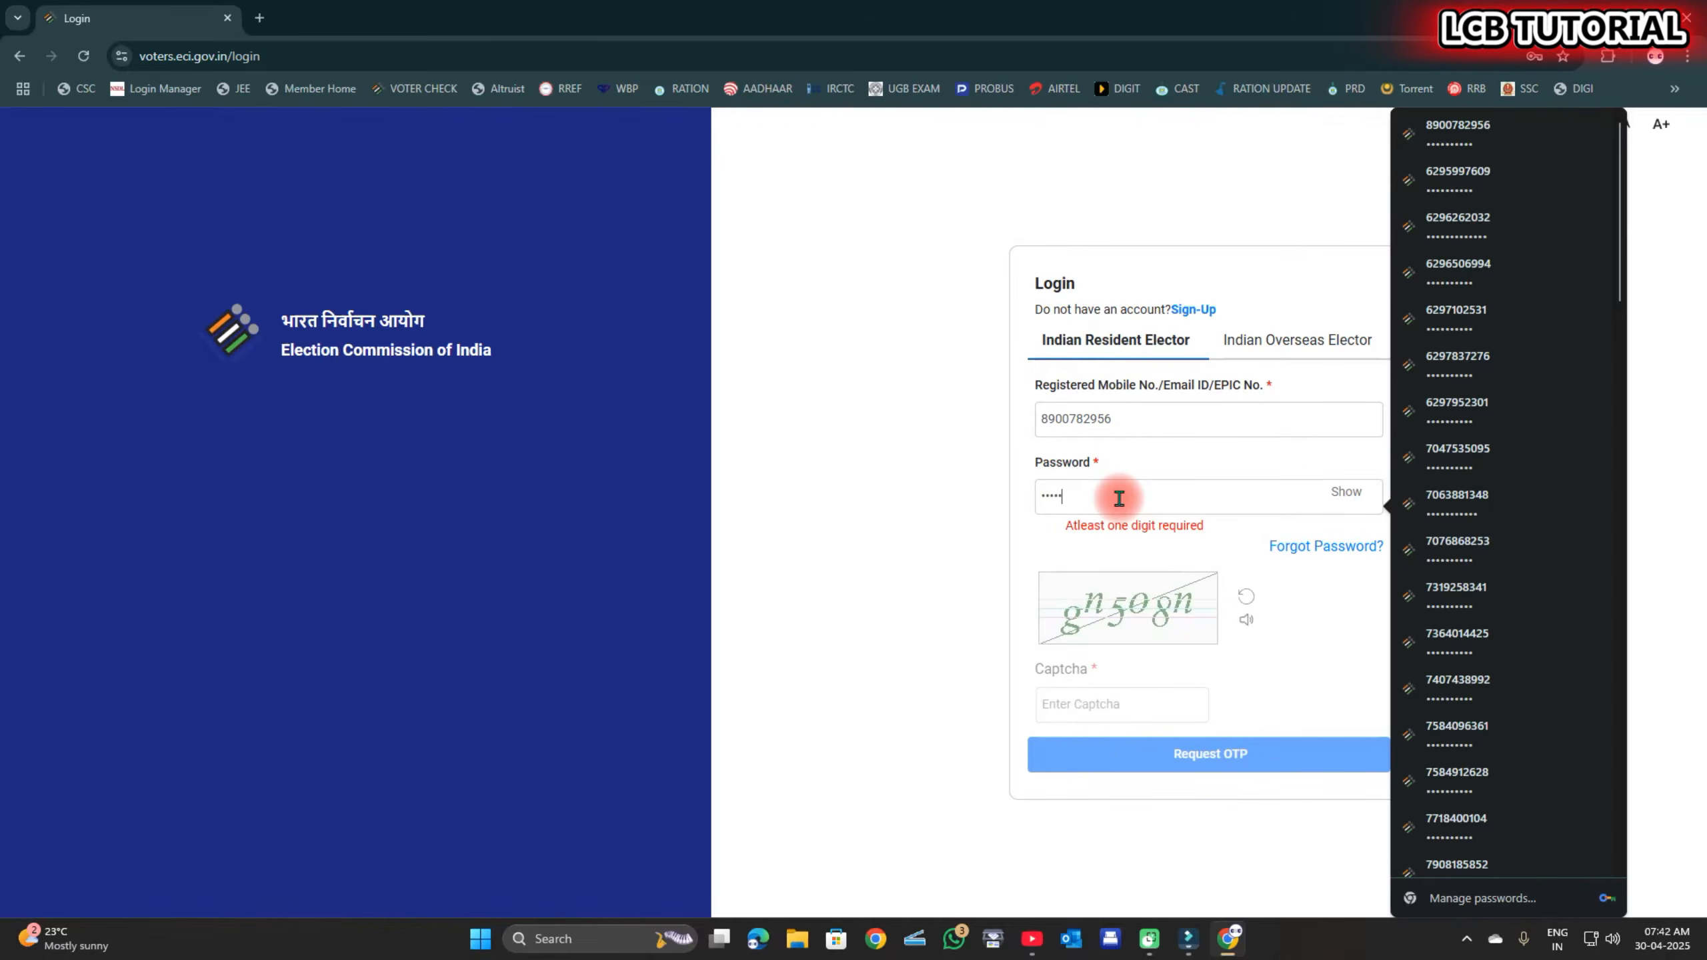
text(•••••••••)
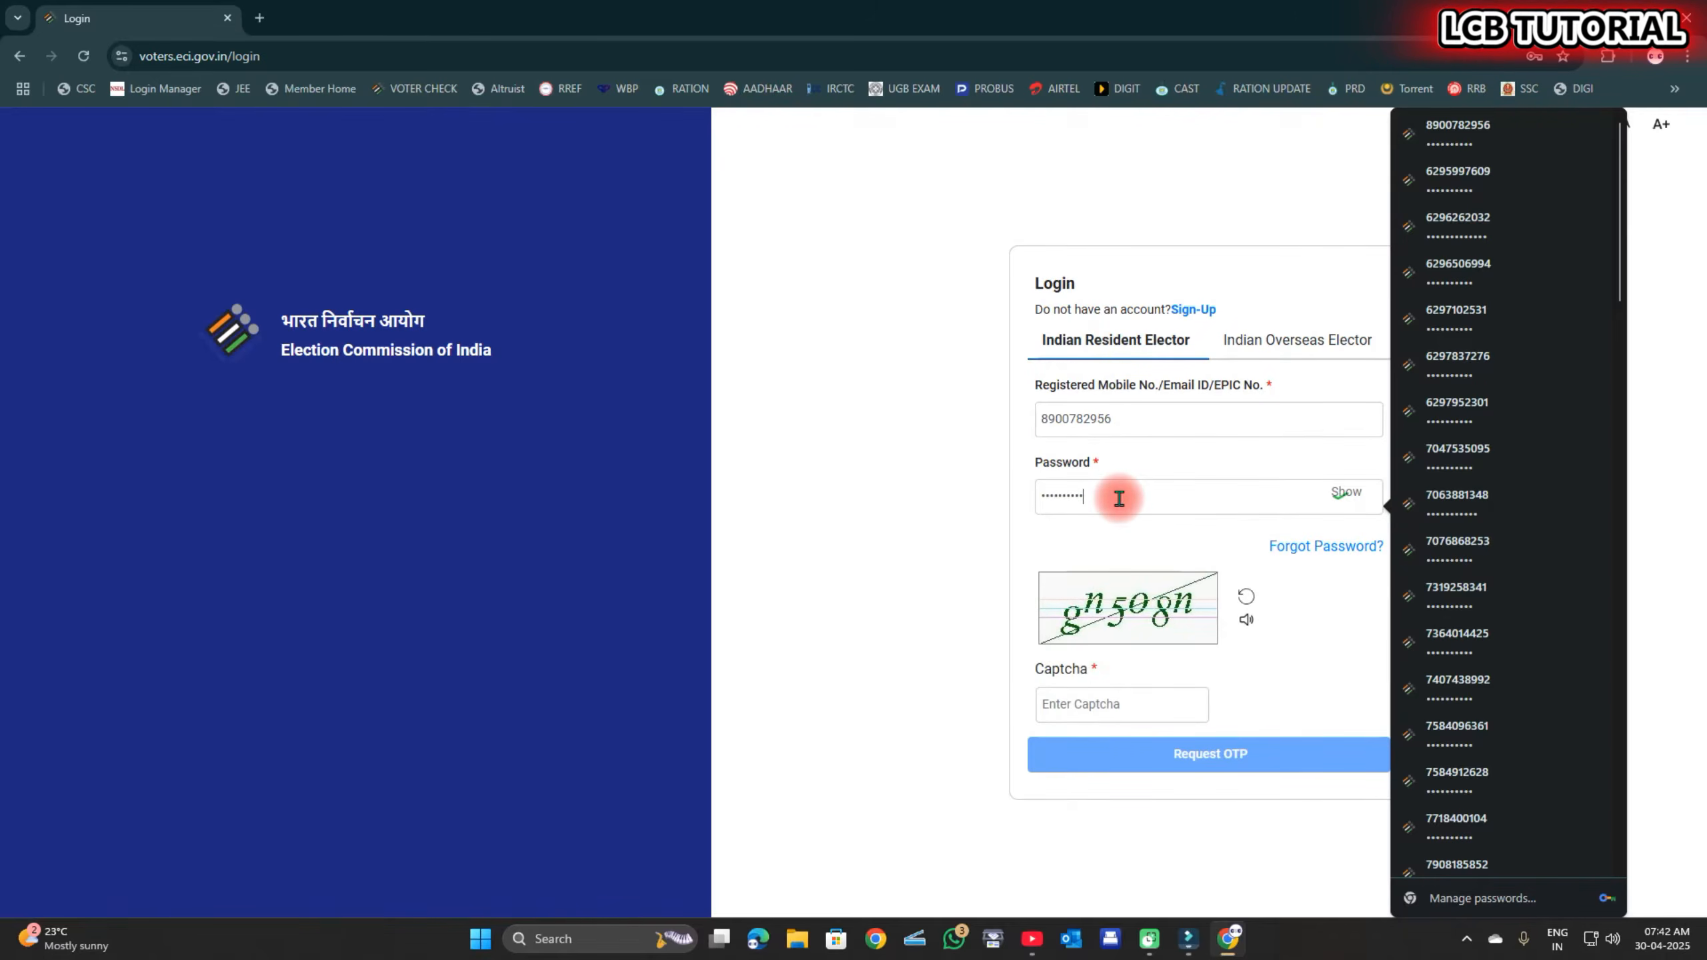
click(1091, 691)
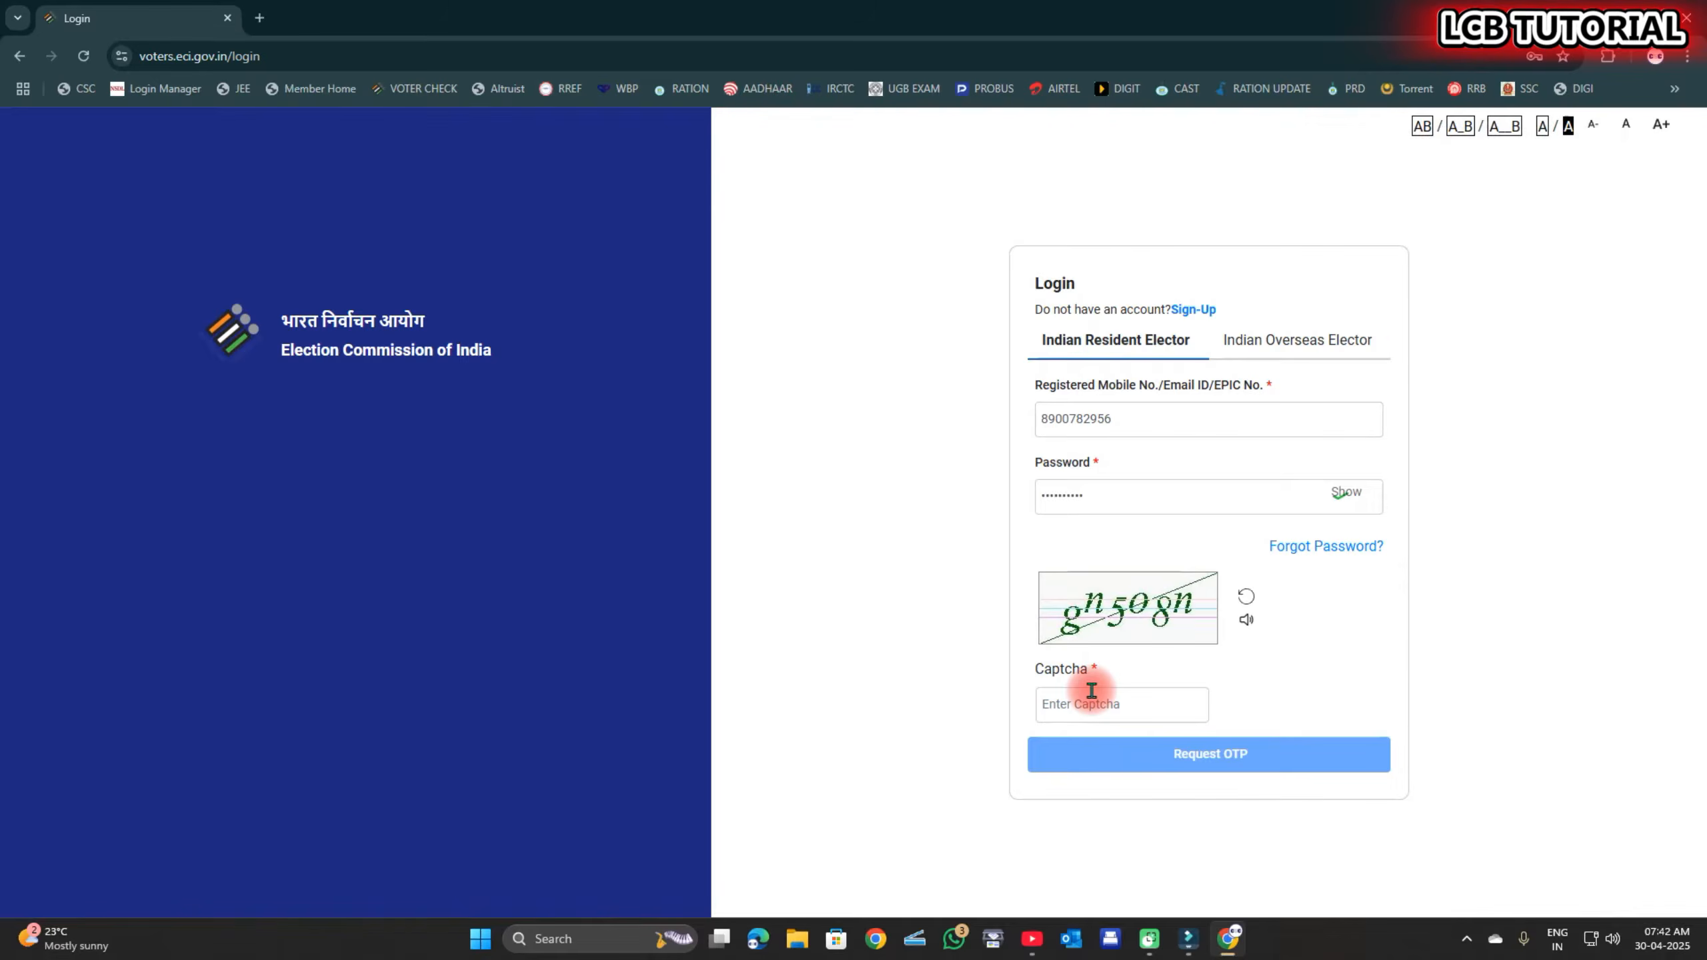
text(gn5o8n)
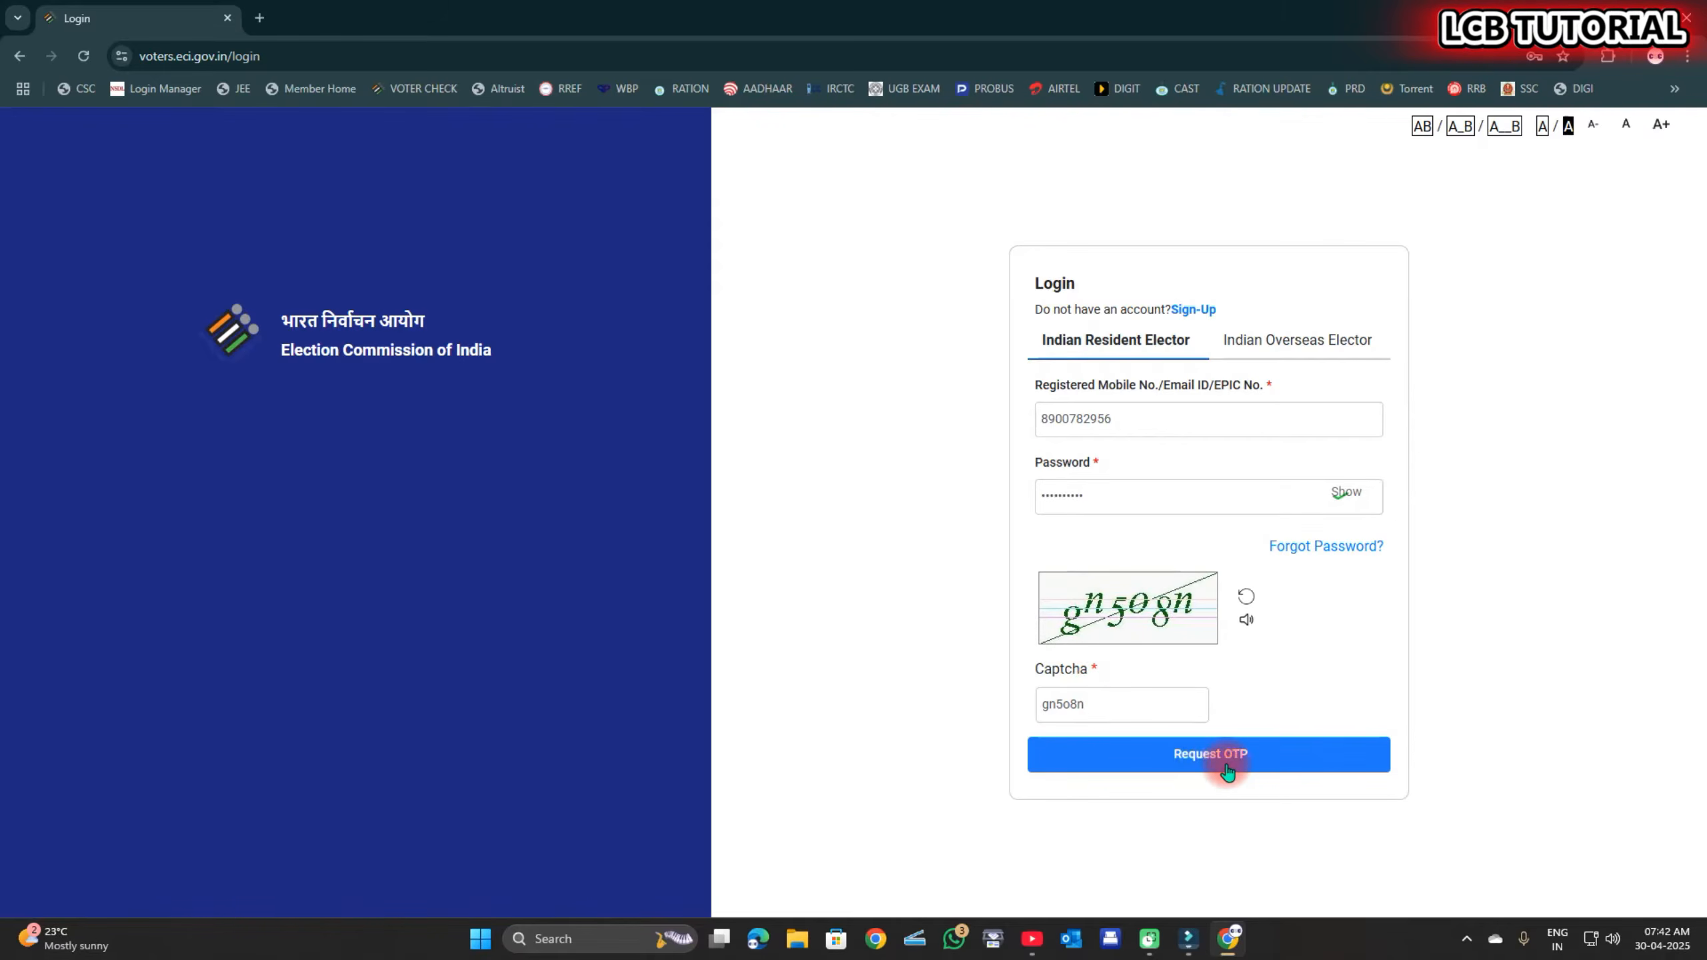
click(1200, 756)
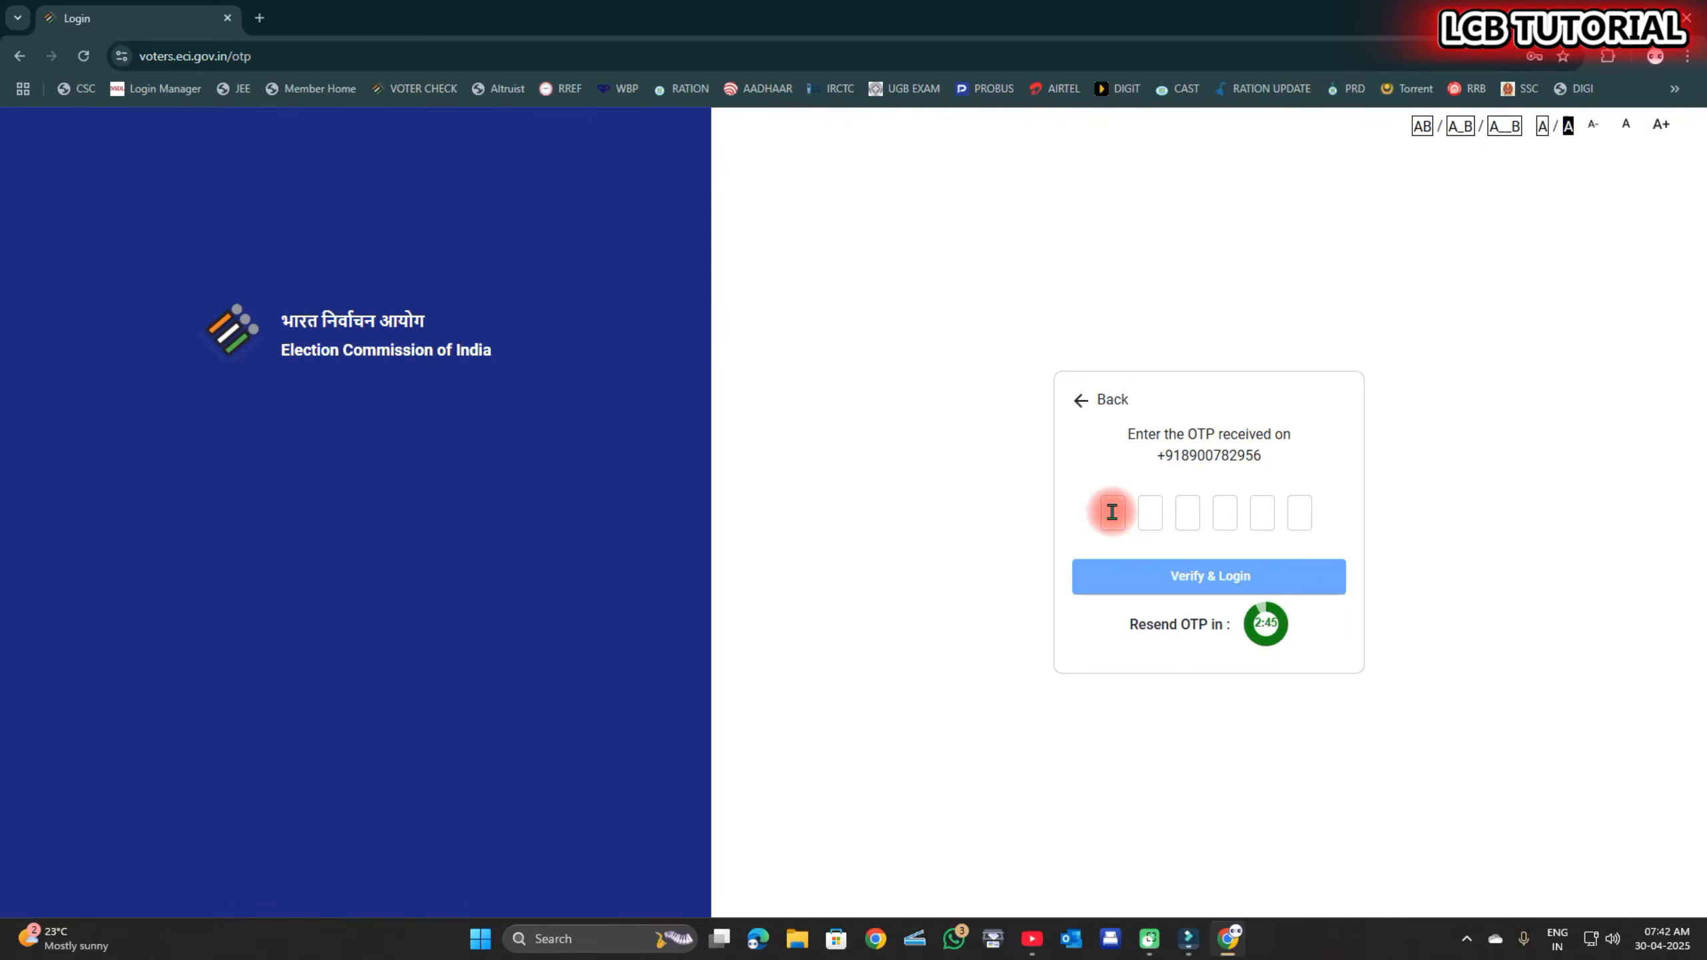
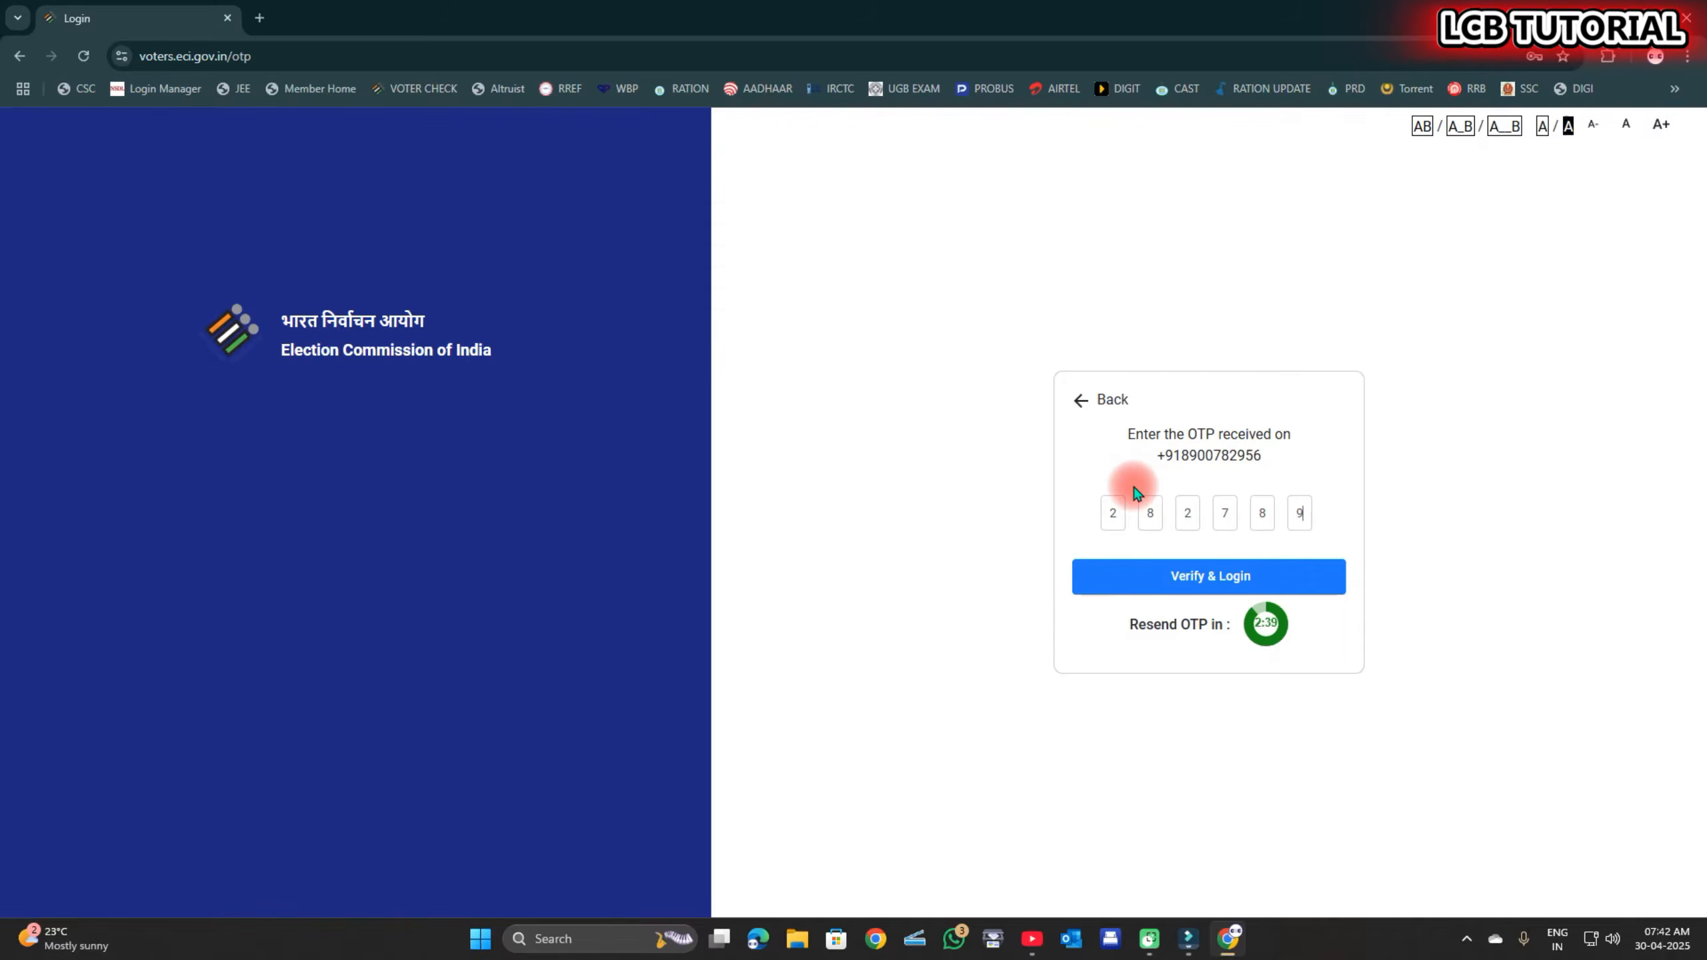
Step: Enter the six-digit OTP and verify it to sign in to the portal
click(1185, 578)
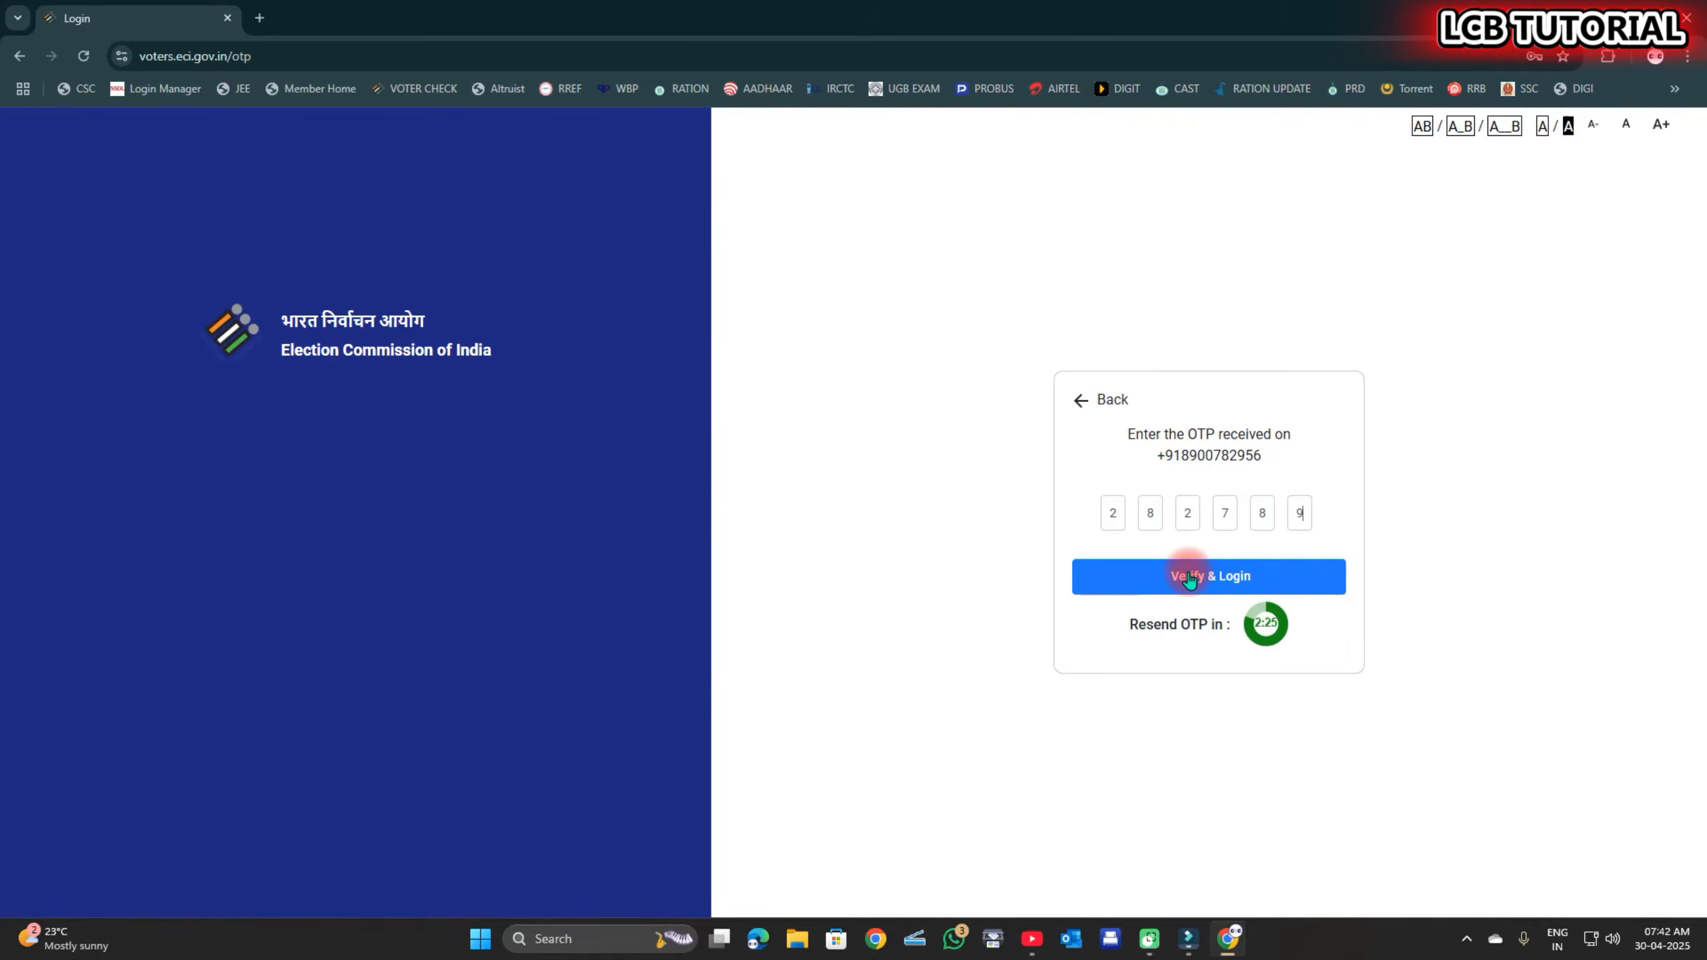
click(1195, 590)
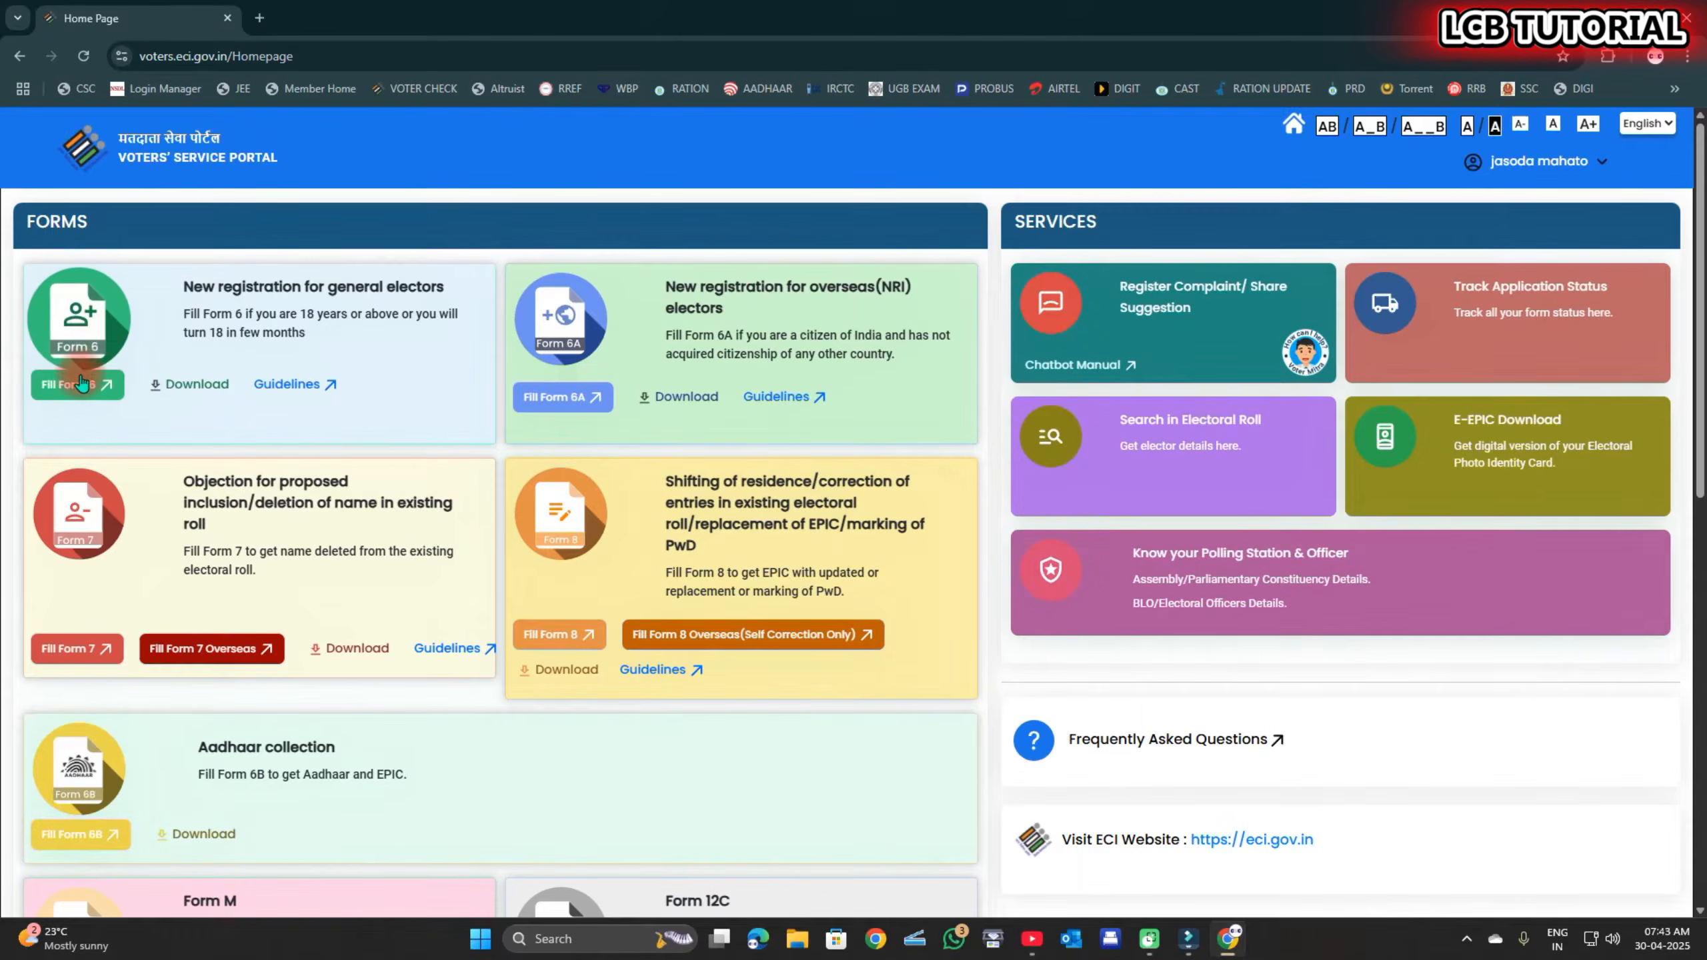
Step: Start Form 6 with state West Bengal, district MALDA and constituency 50 Maldaha, then continue
click(70, 390)
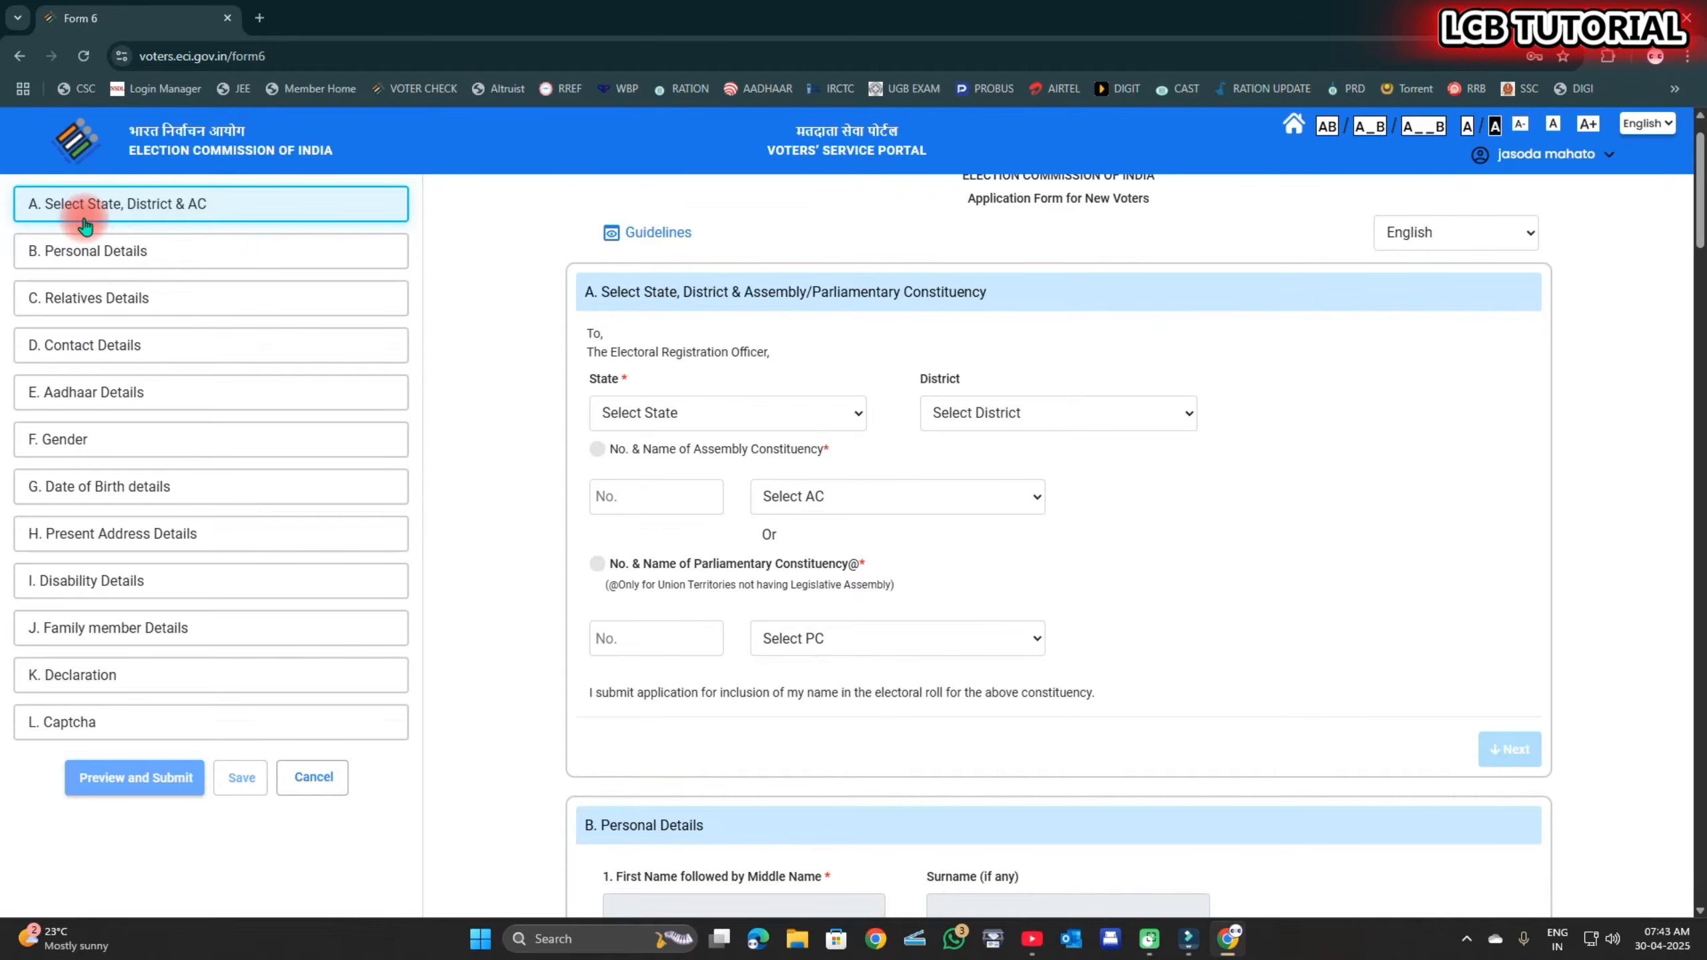
click(698, 412)
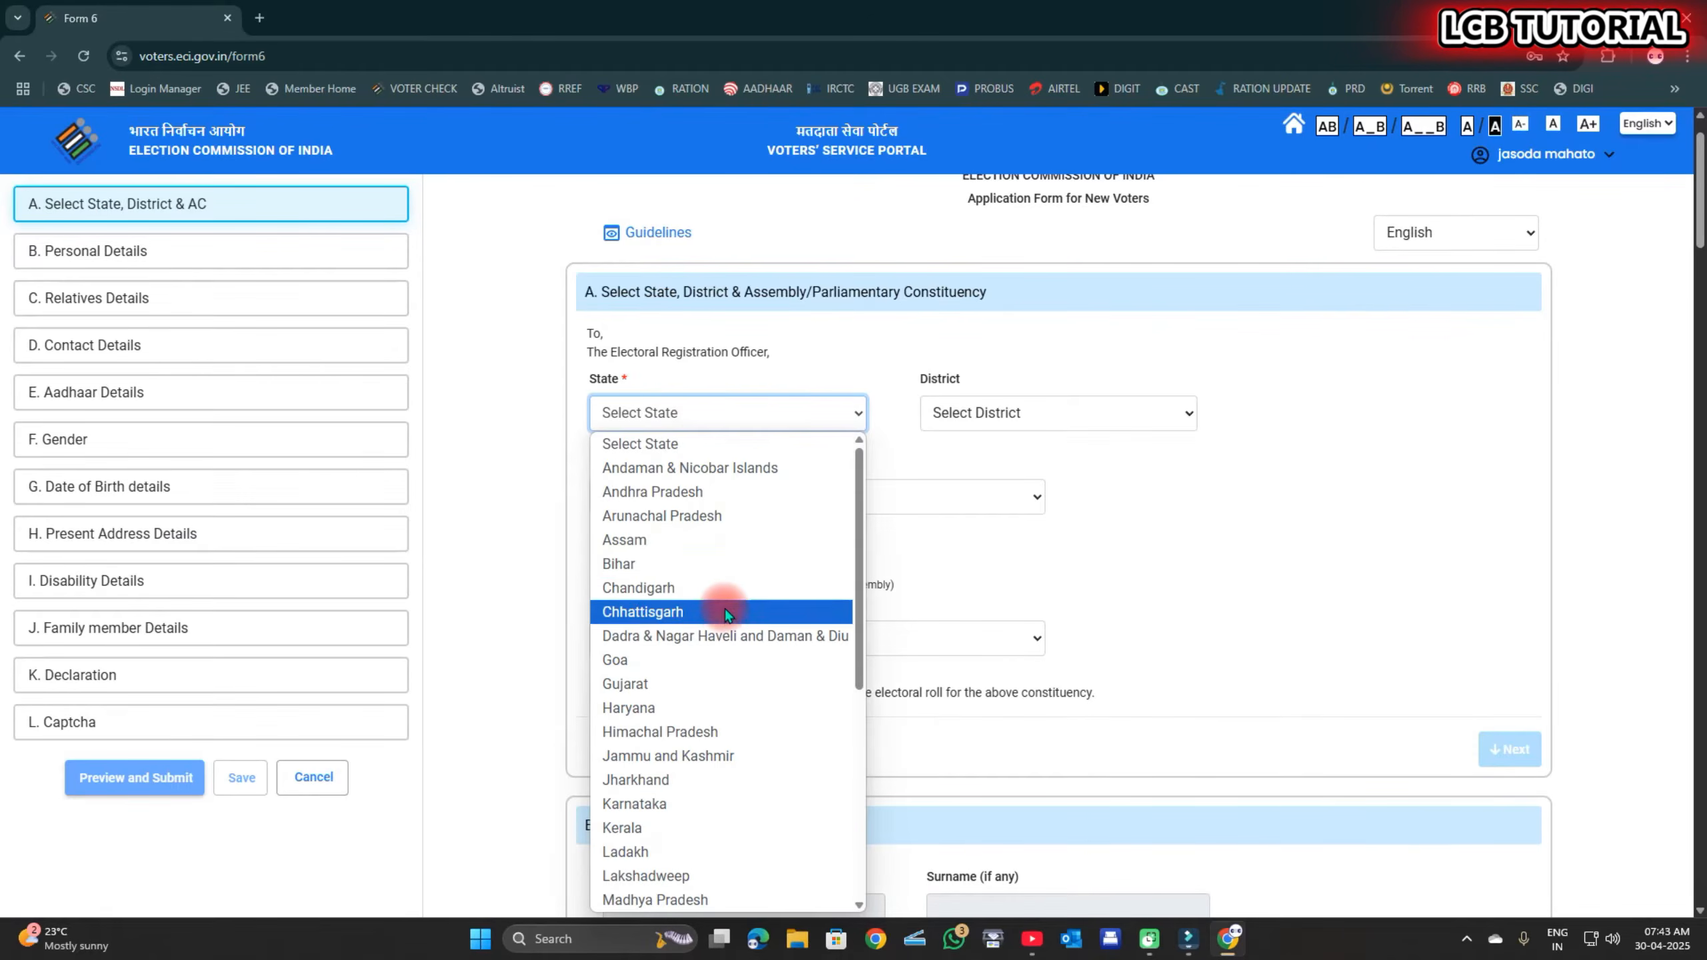
scroll(723, 605, down, 5)
click(699, 899)
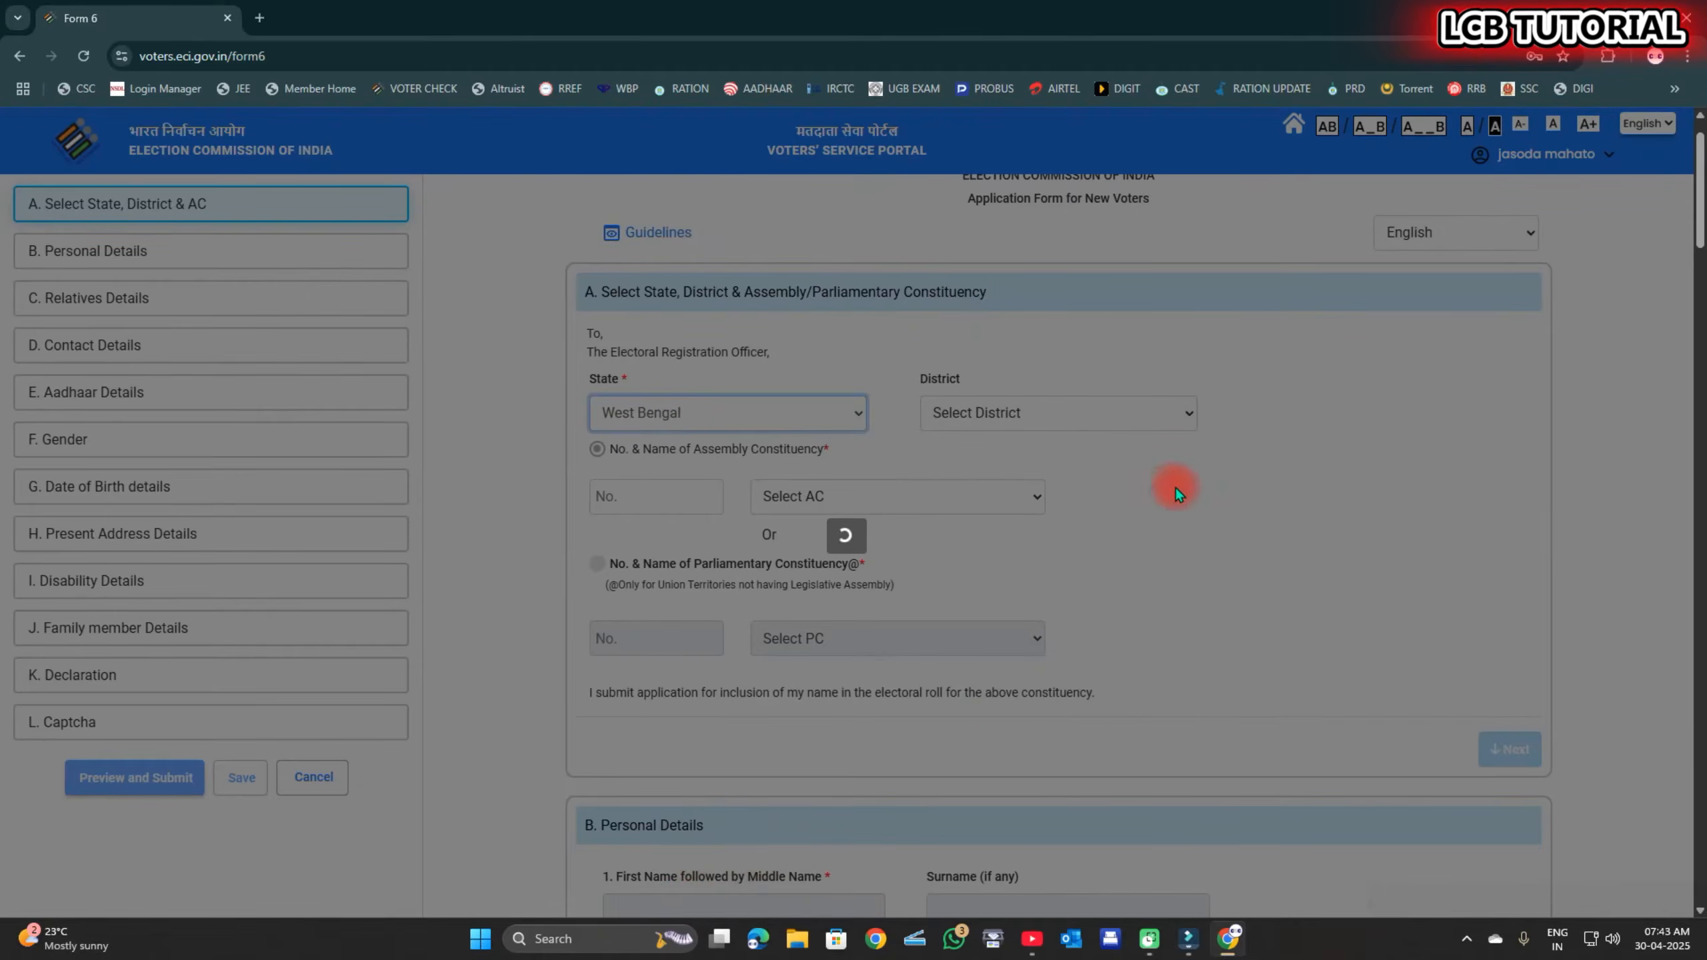
click(1005, 407)
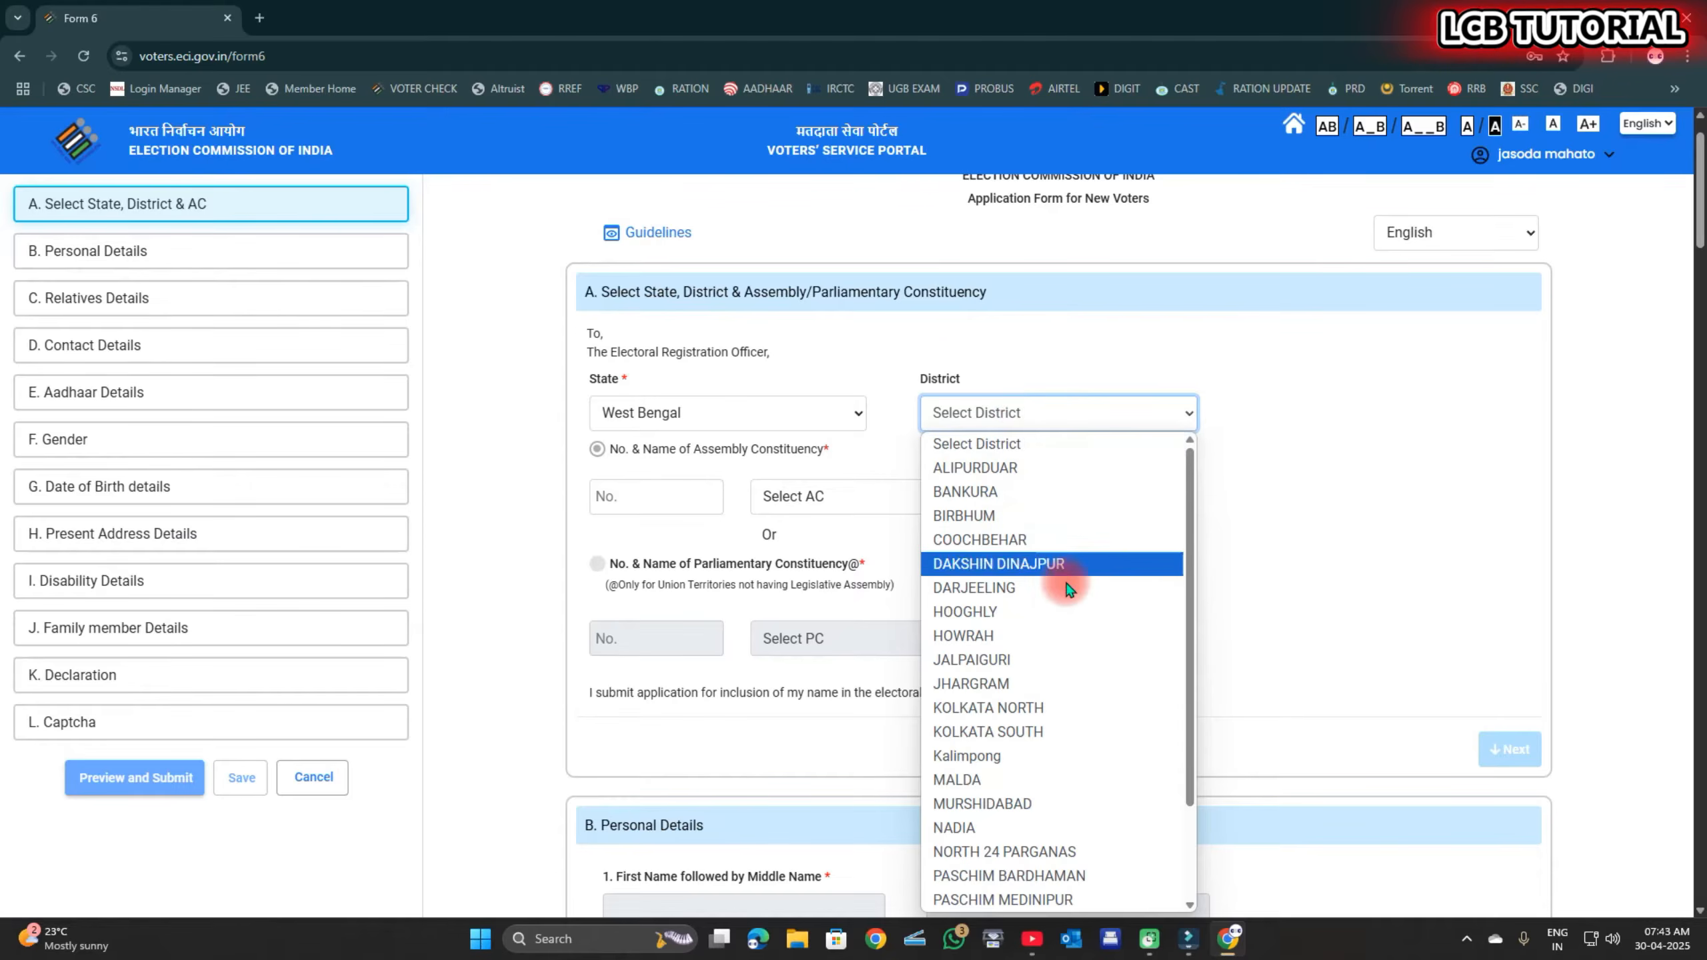
click(974, 780)
scroll(873, 316, down, 4)
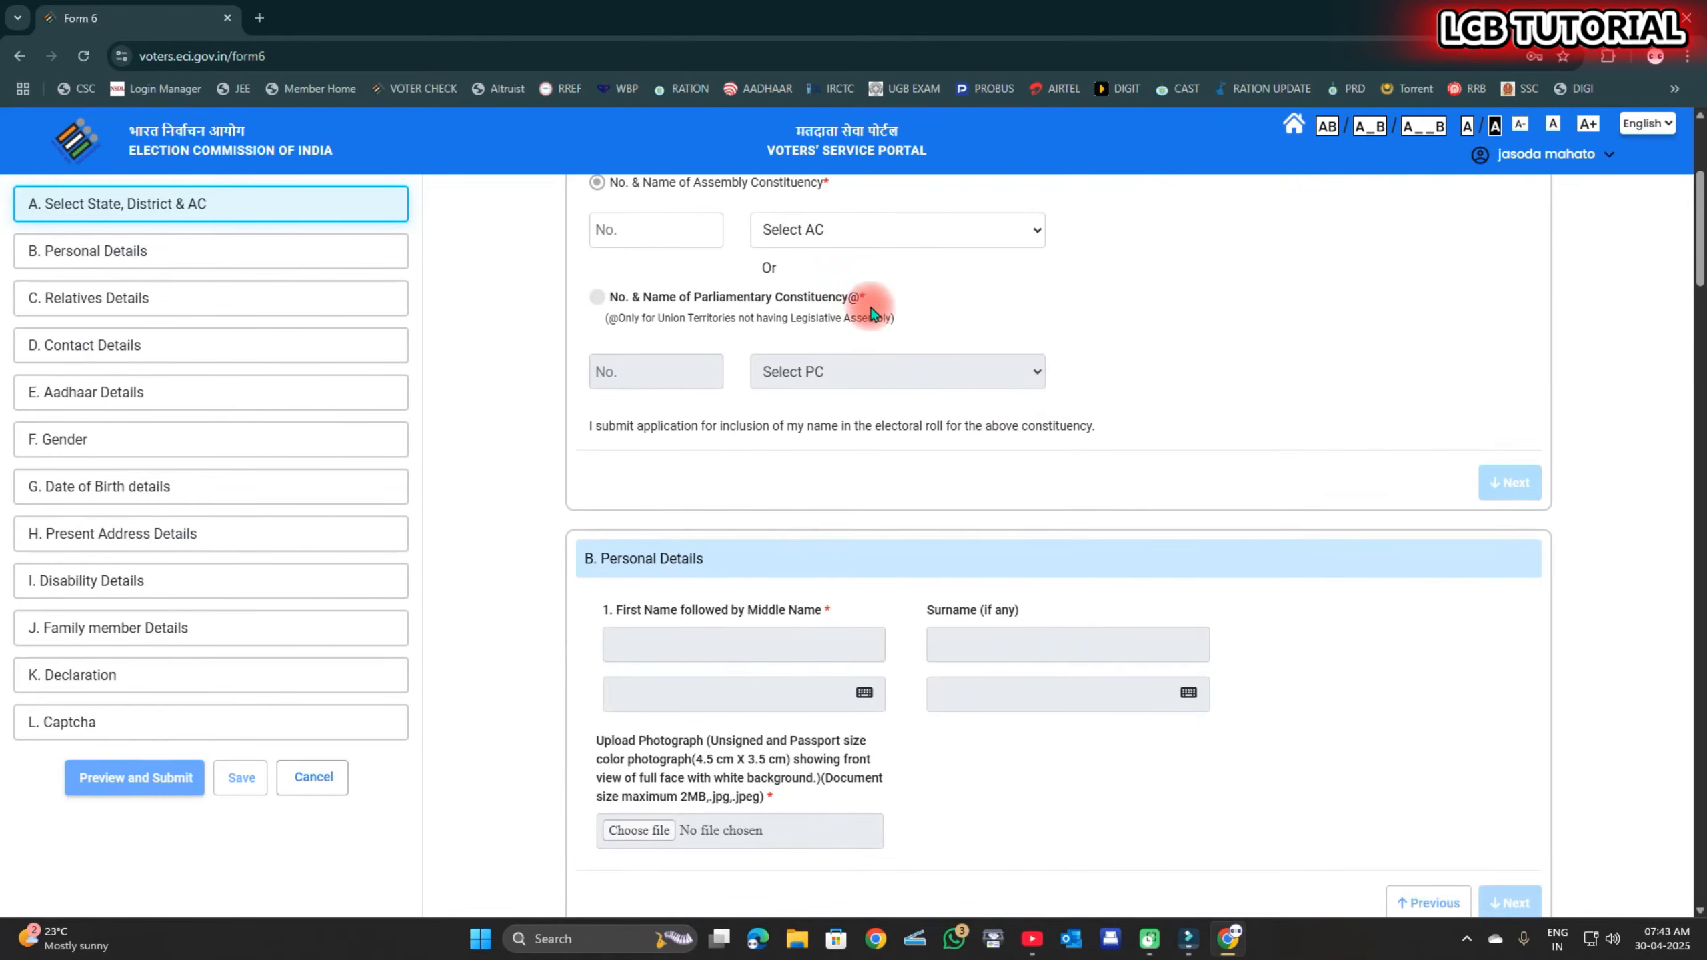
click(857, 229)
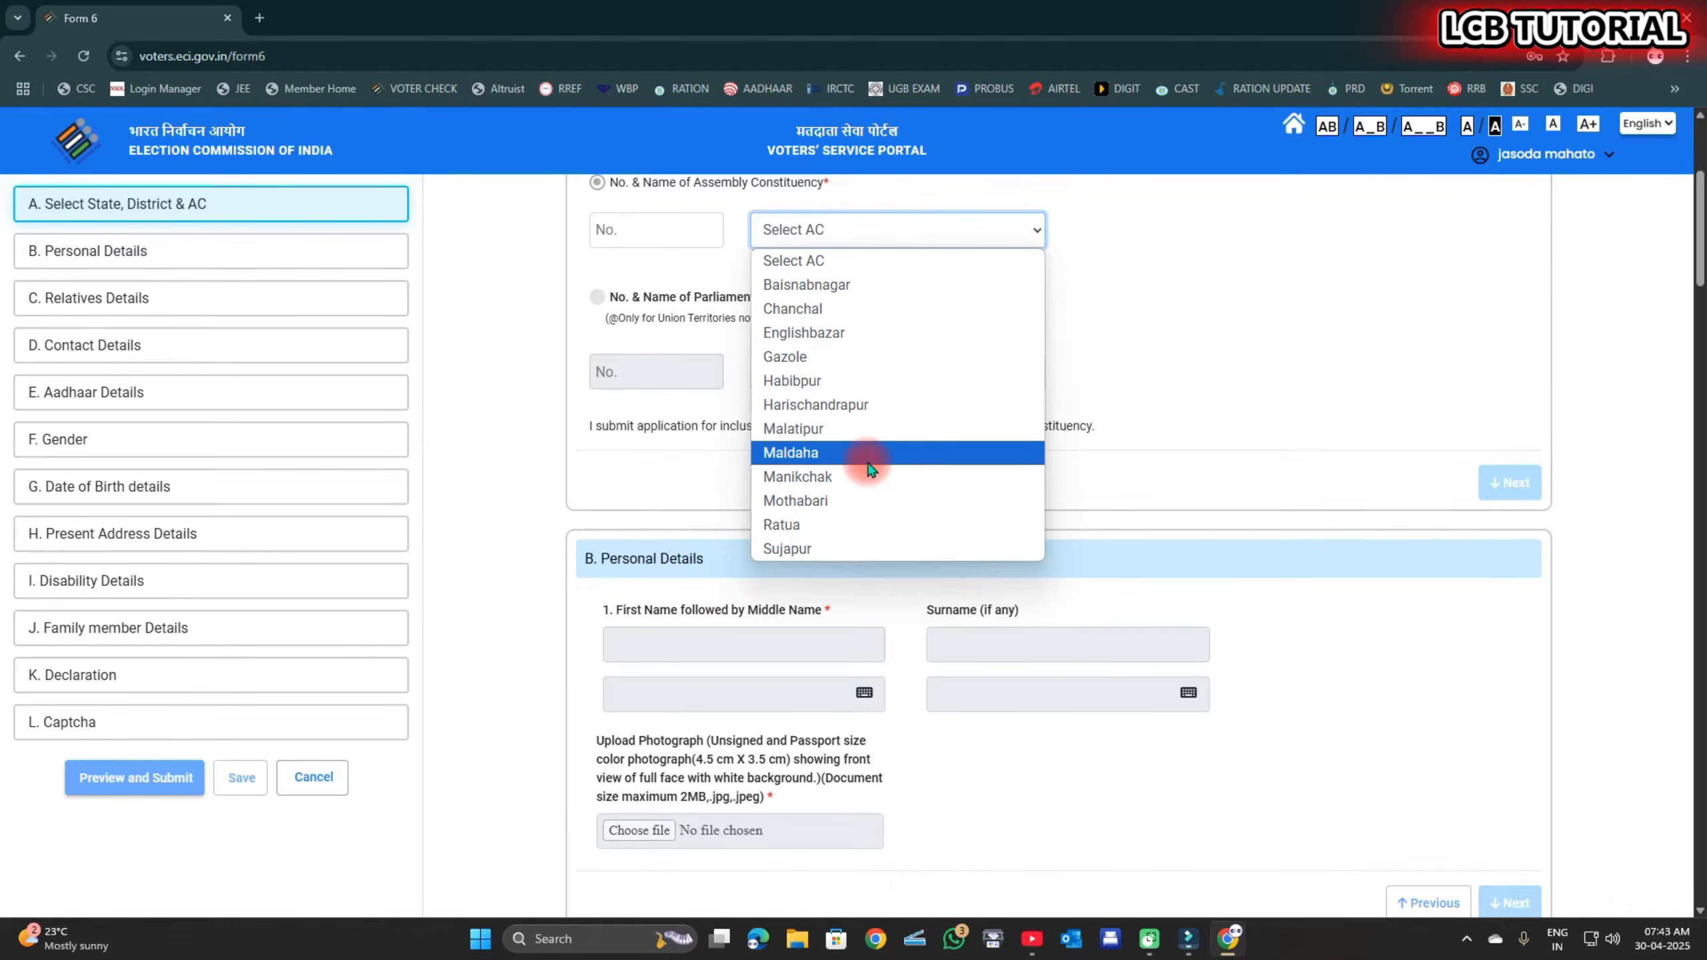
click(817, 452)
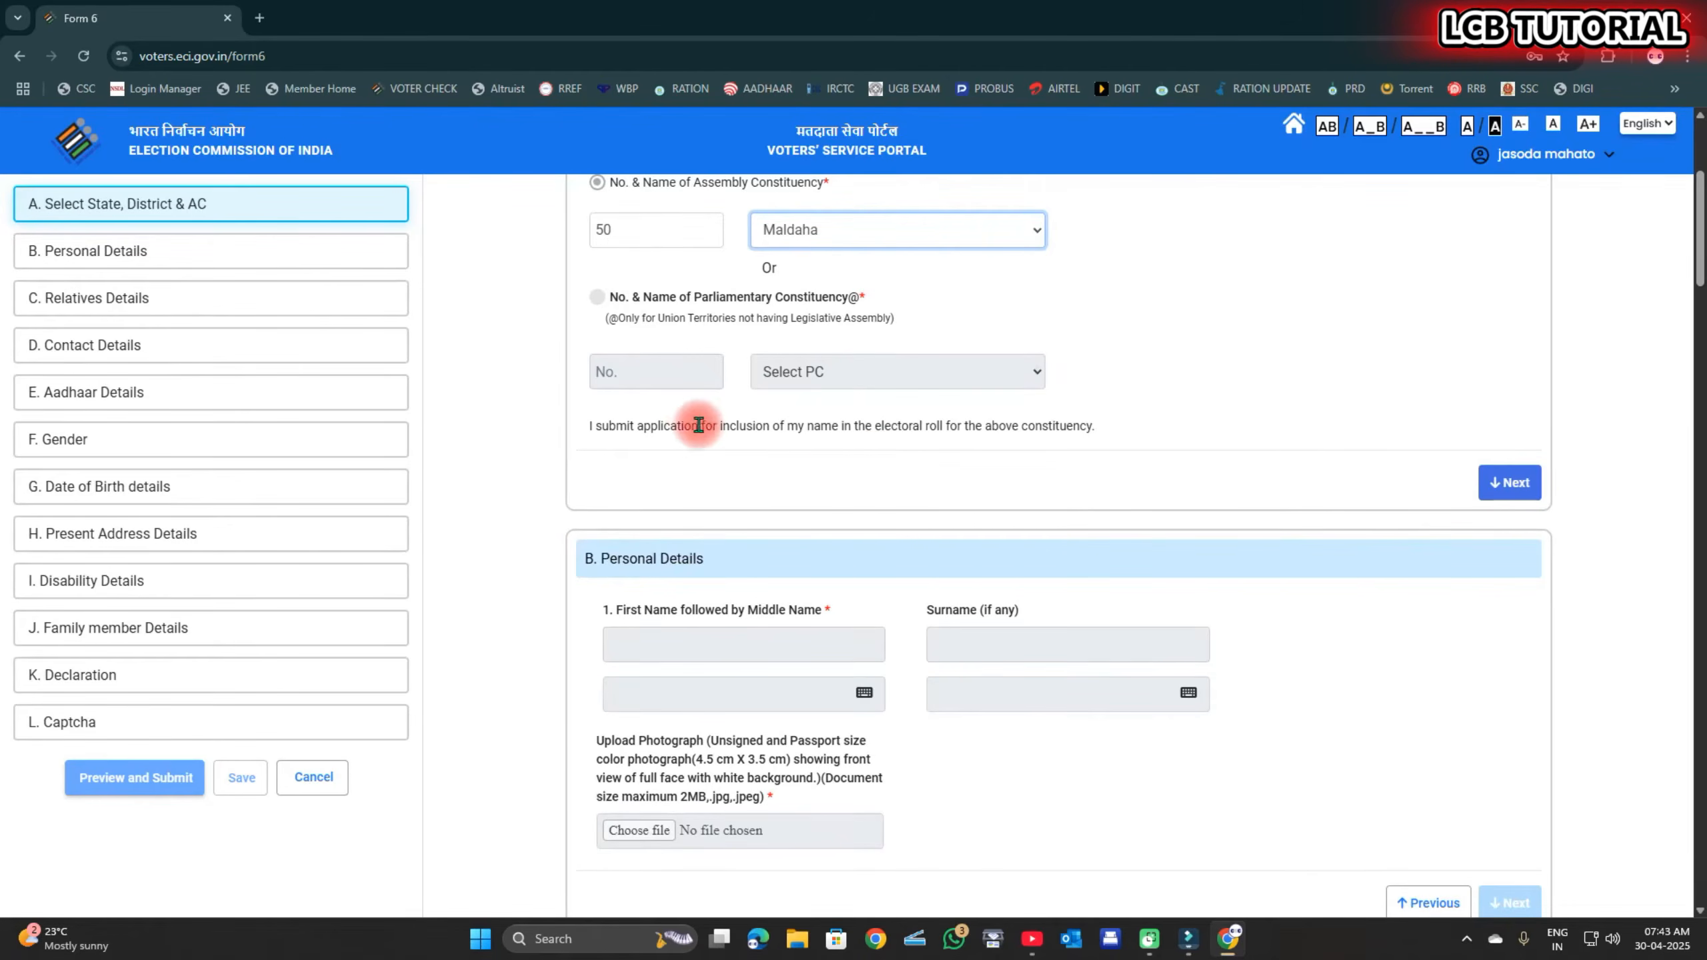
click(1504, 484)
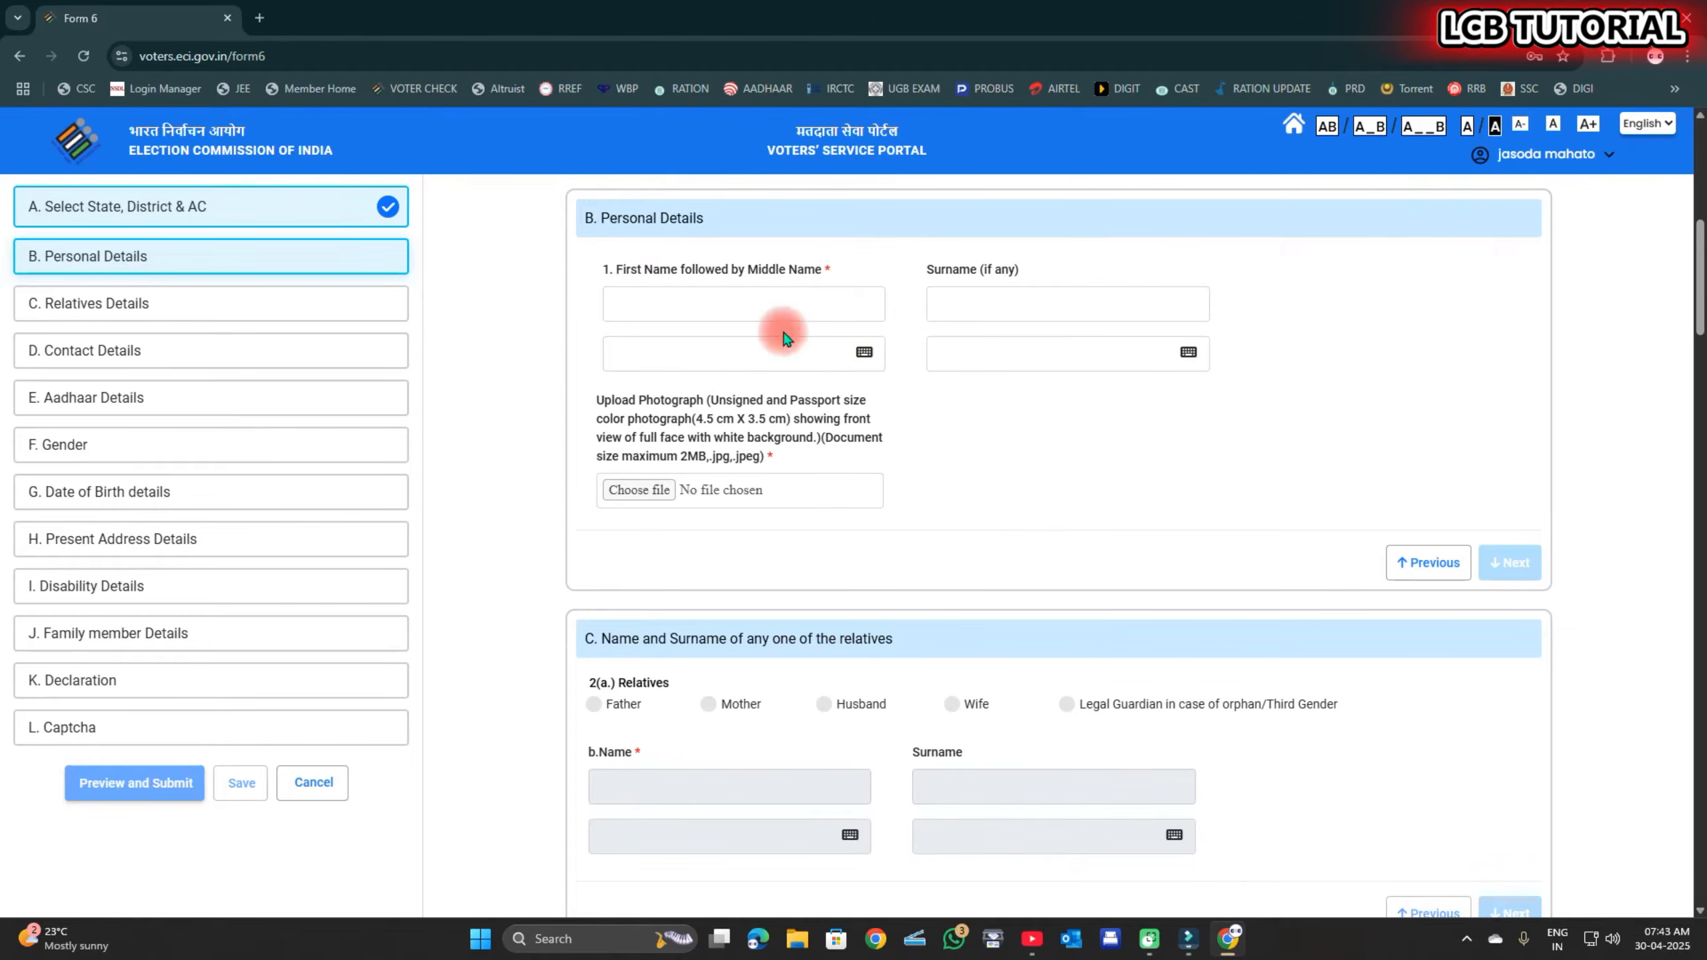
Step: Enter the applicant's first name with its Bengali rendering, and close the Bengali keyboard
click(704, 298)
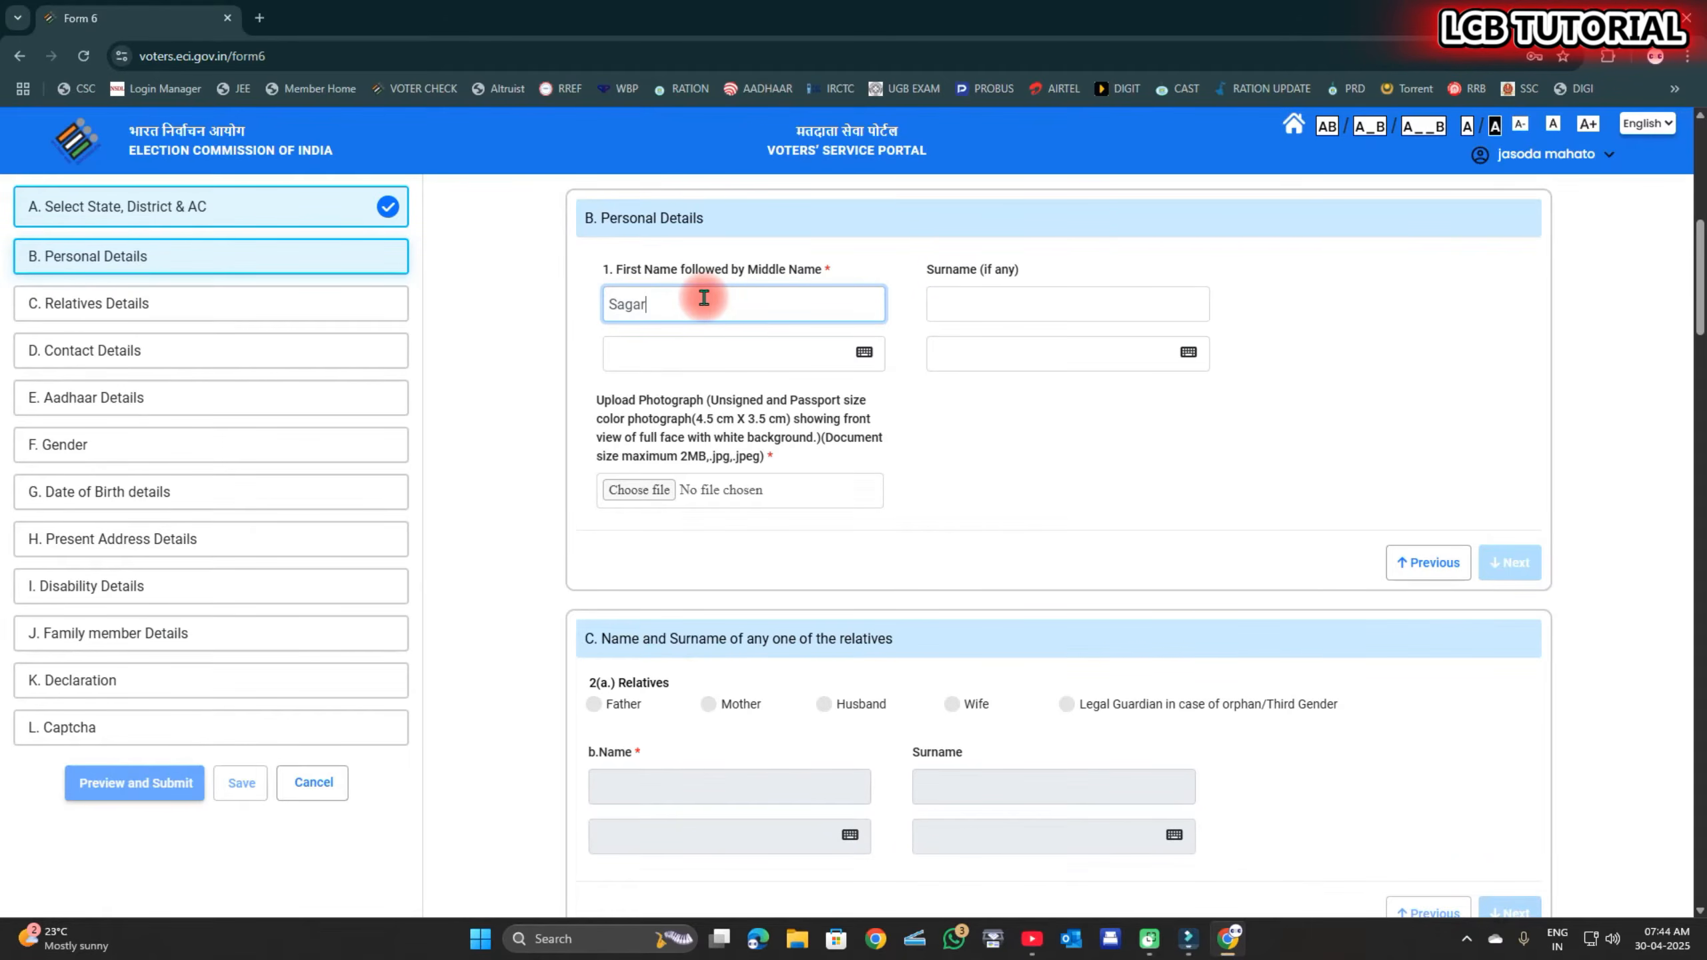
click(957, 304)
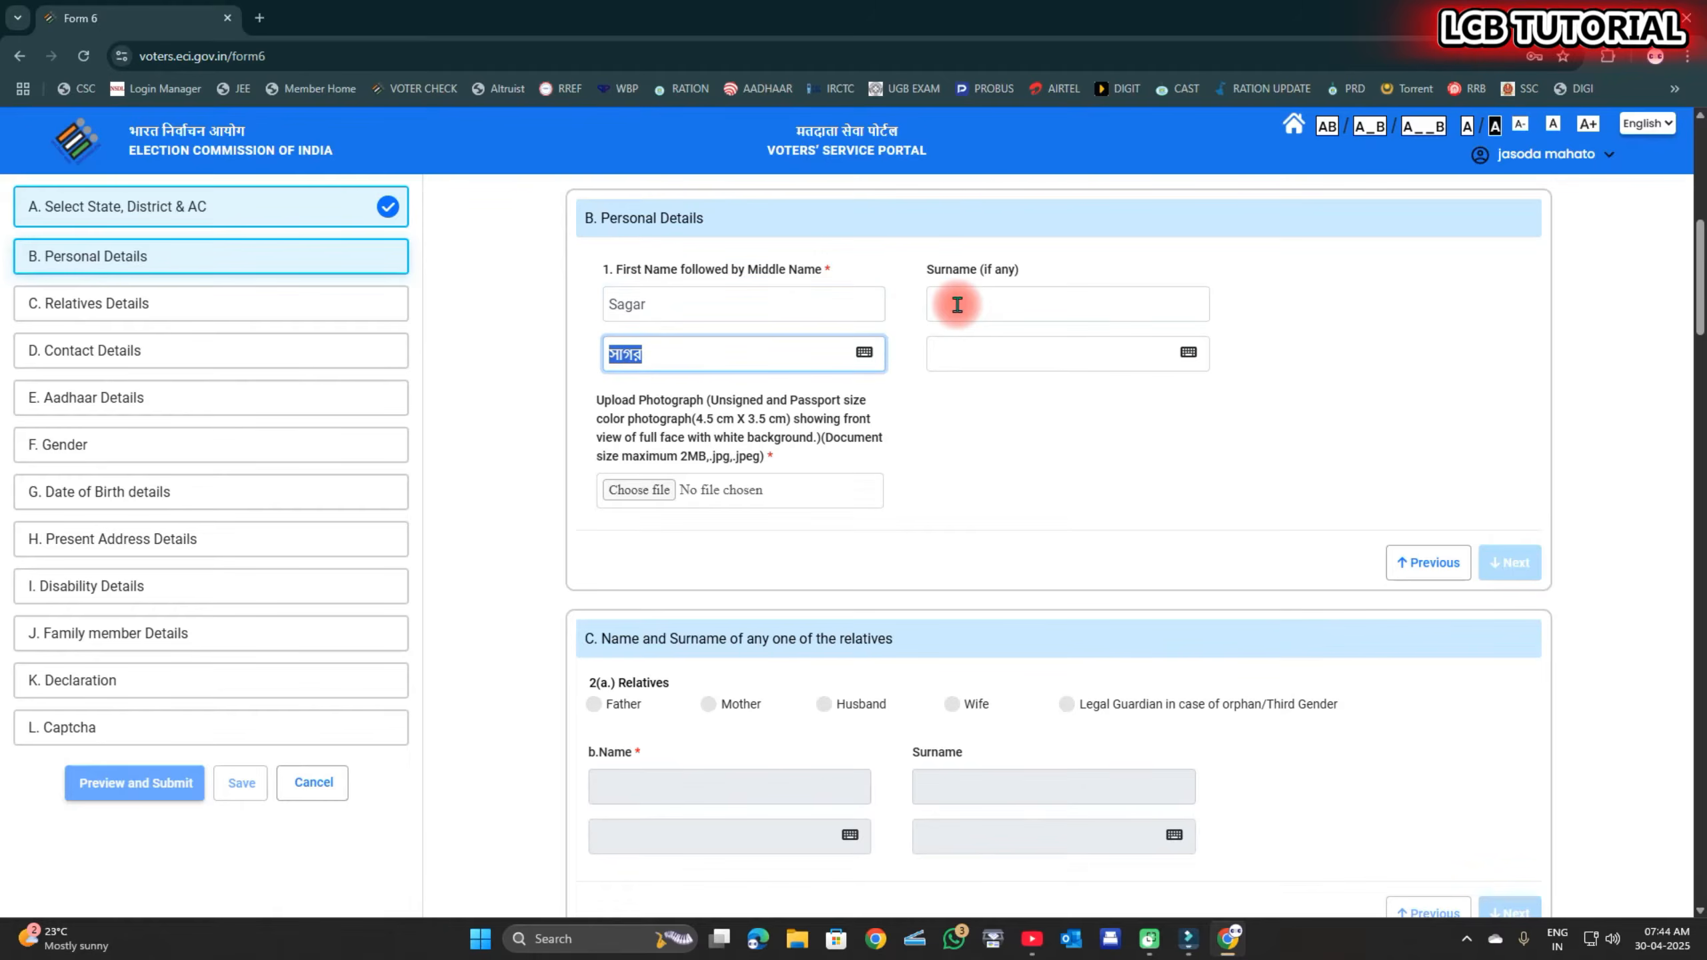
drag(613, 366, 674, 365)
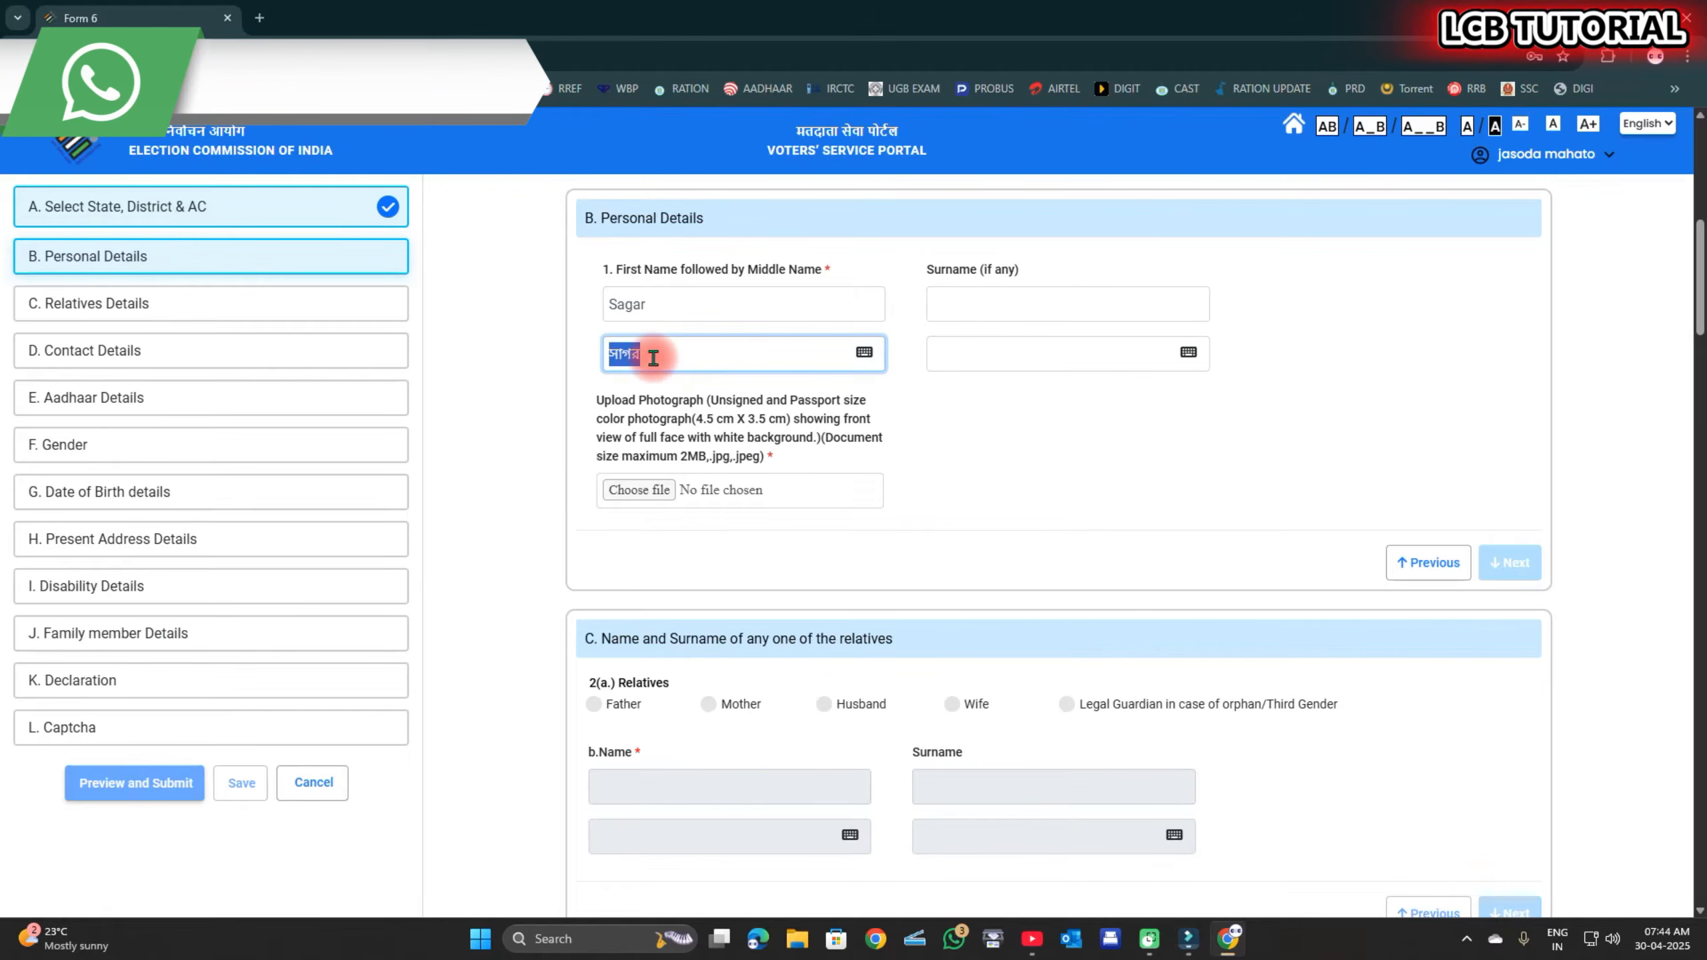
click(867, 356)
click(865, 353)
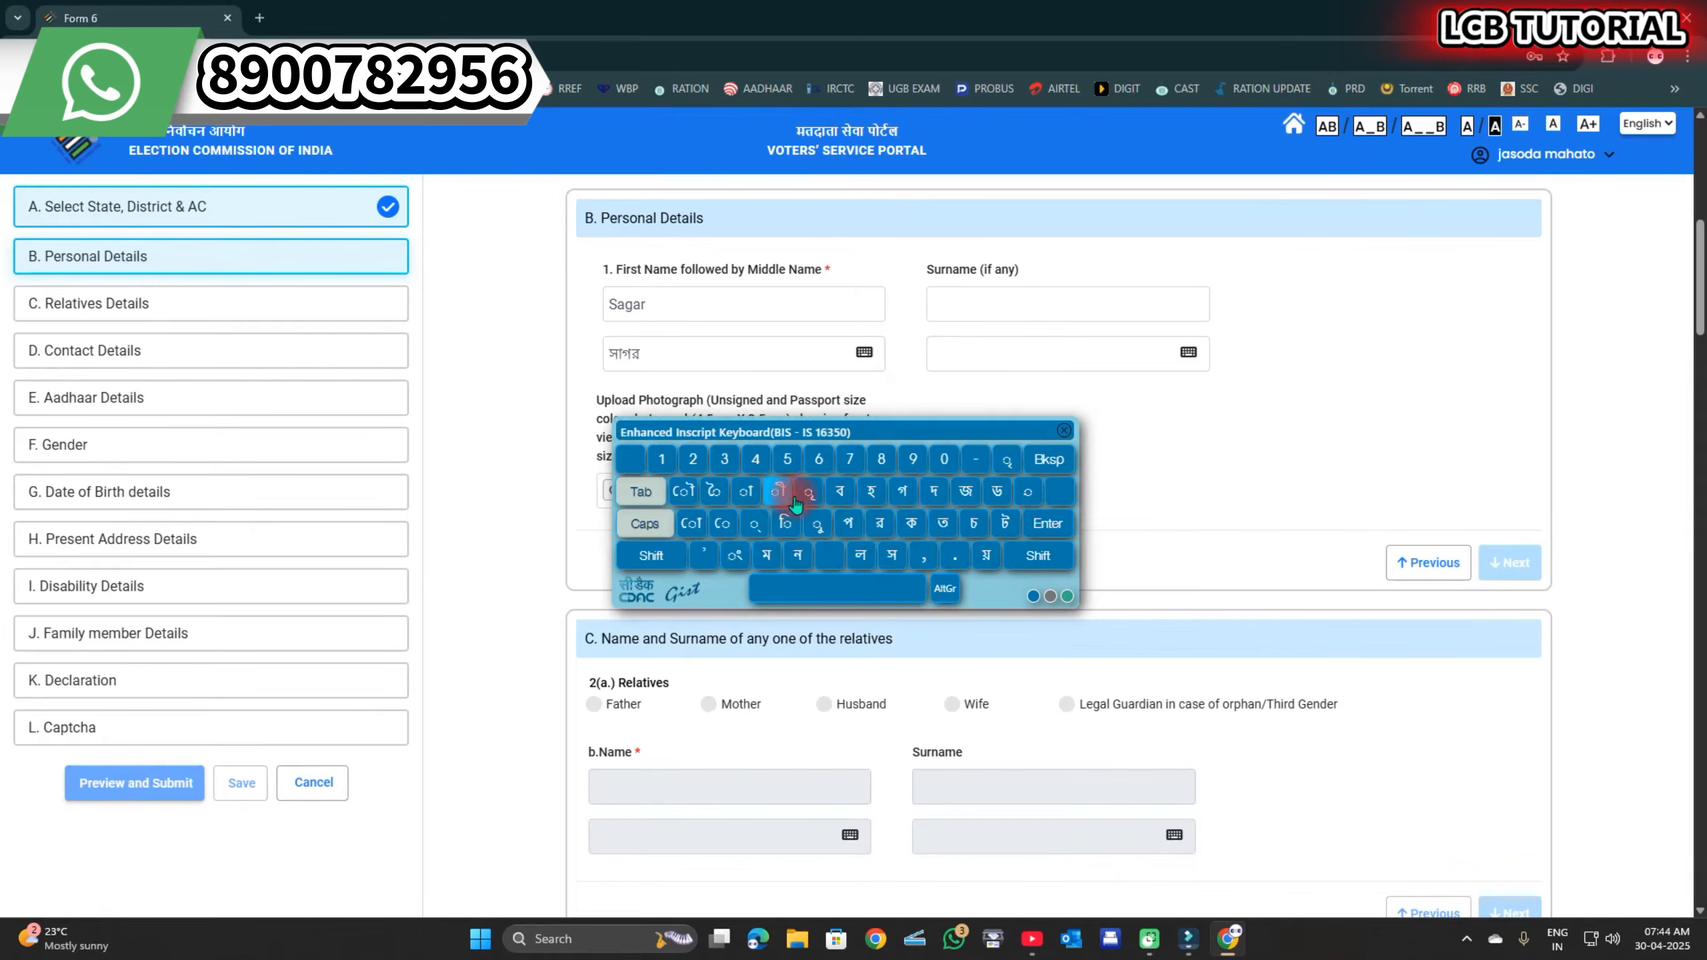
click(1063, 431)
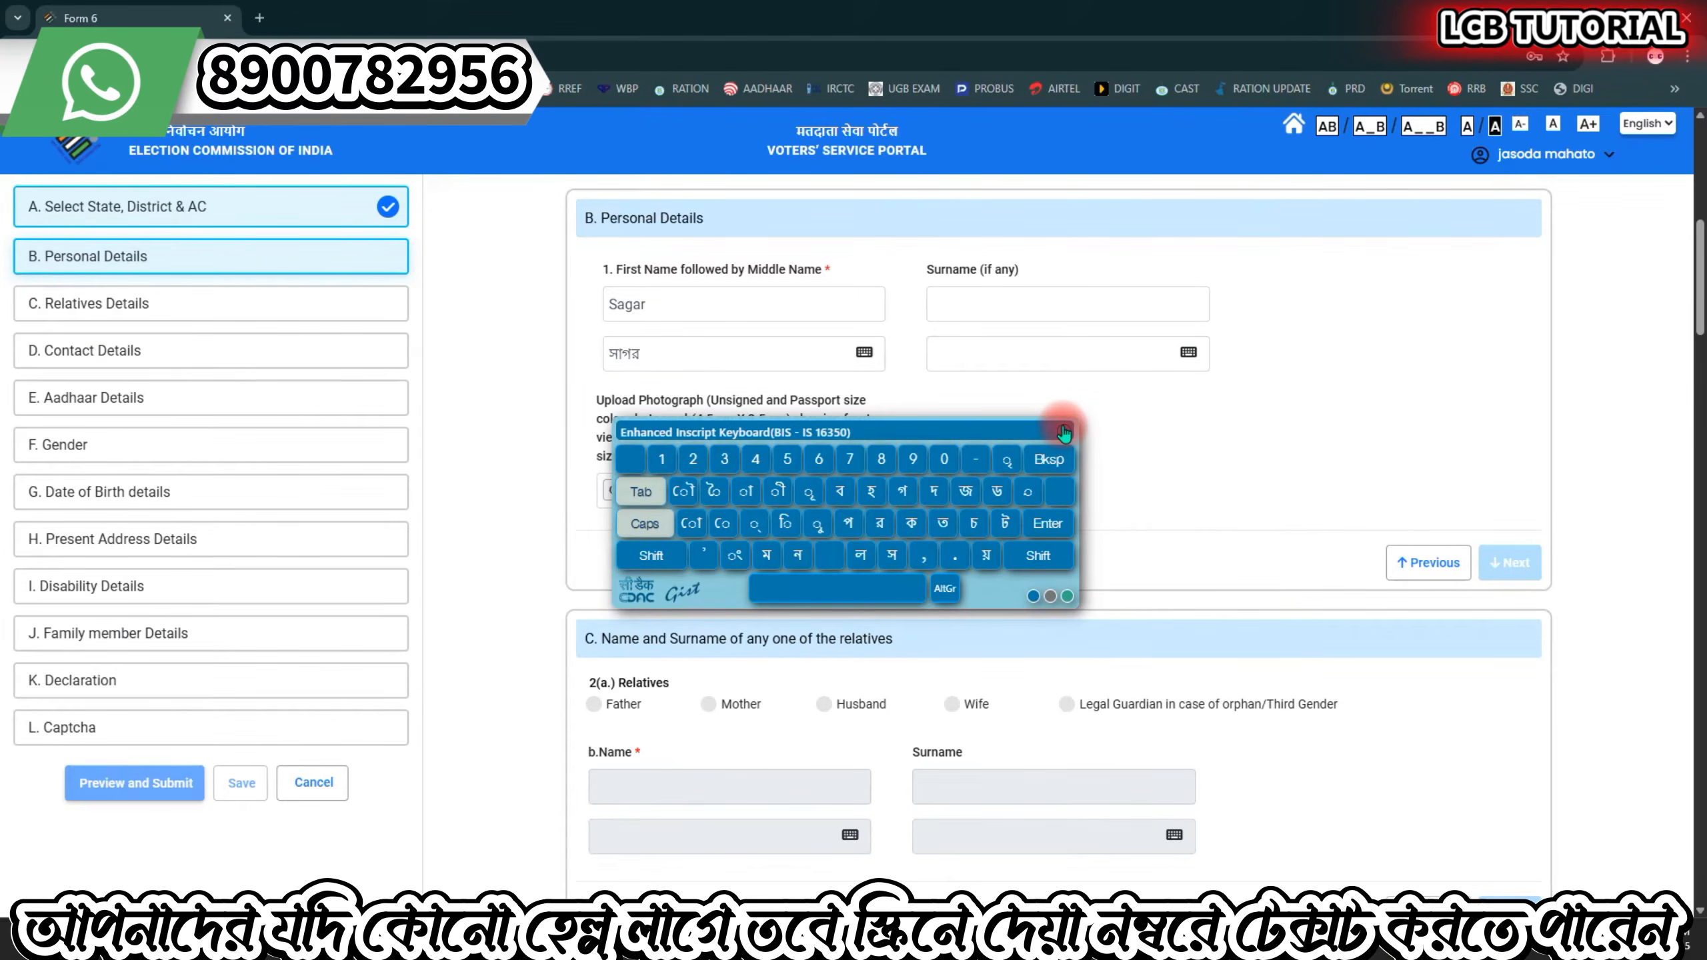
Step: Enter the applicant's surname in English so the Bengali surname auto-fills
click(1024, 305)
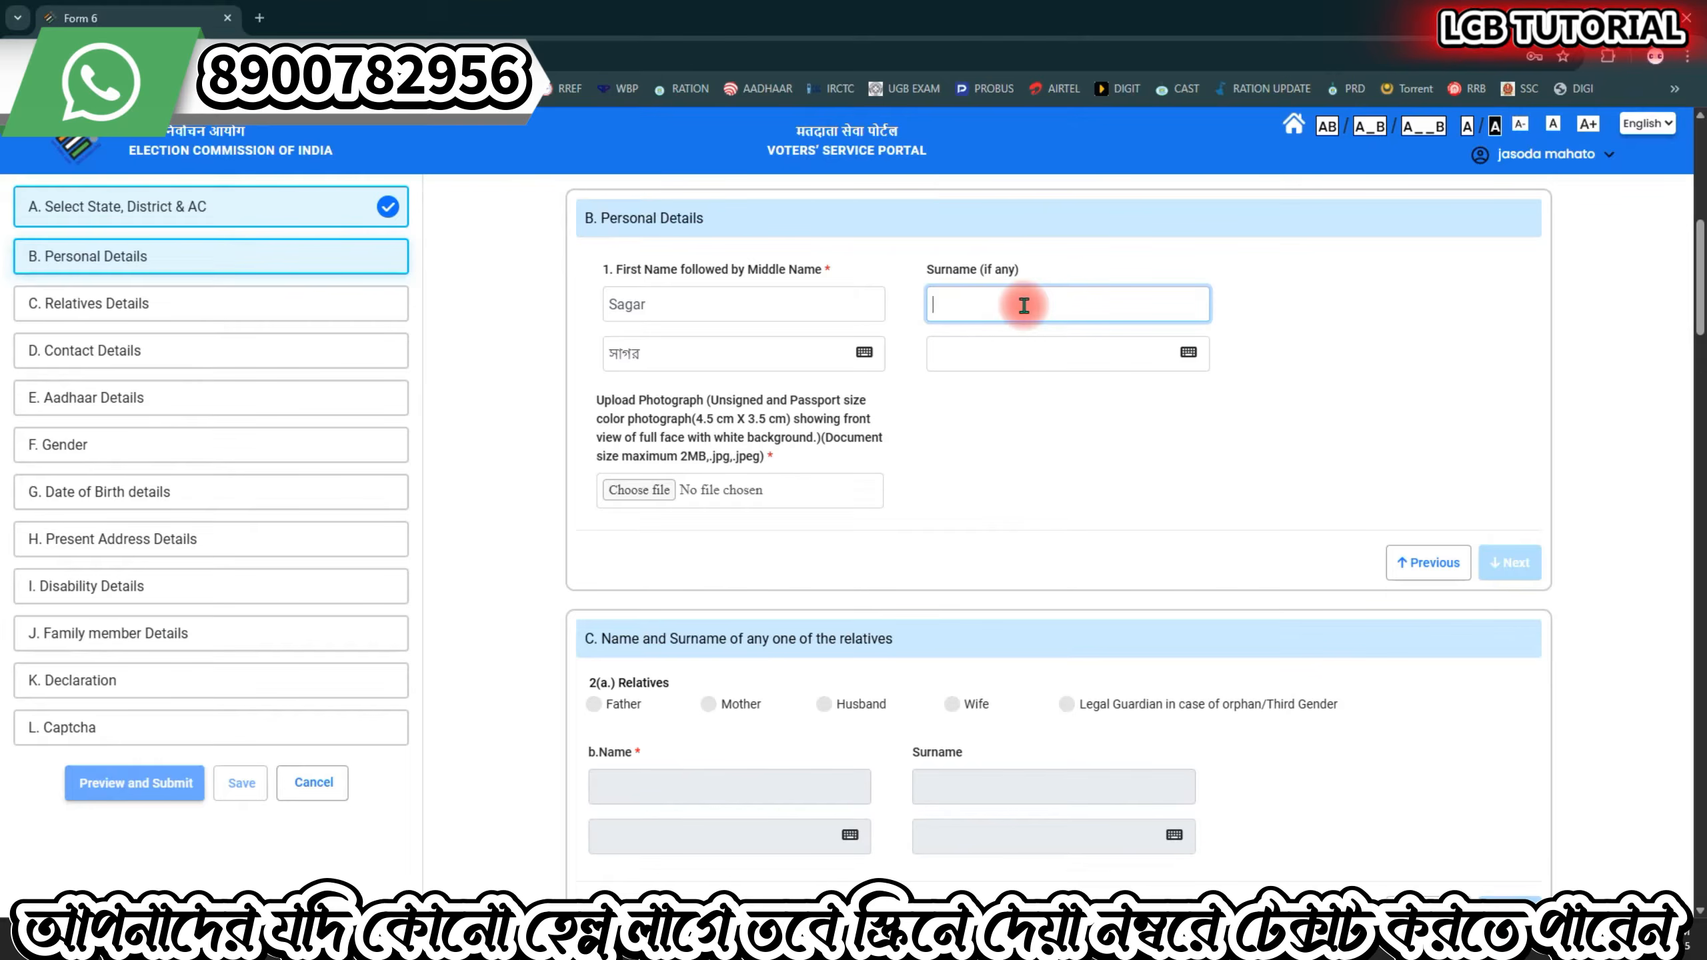
text(Sar)
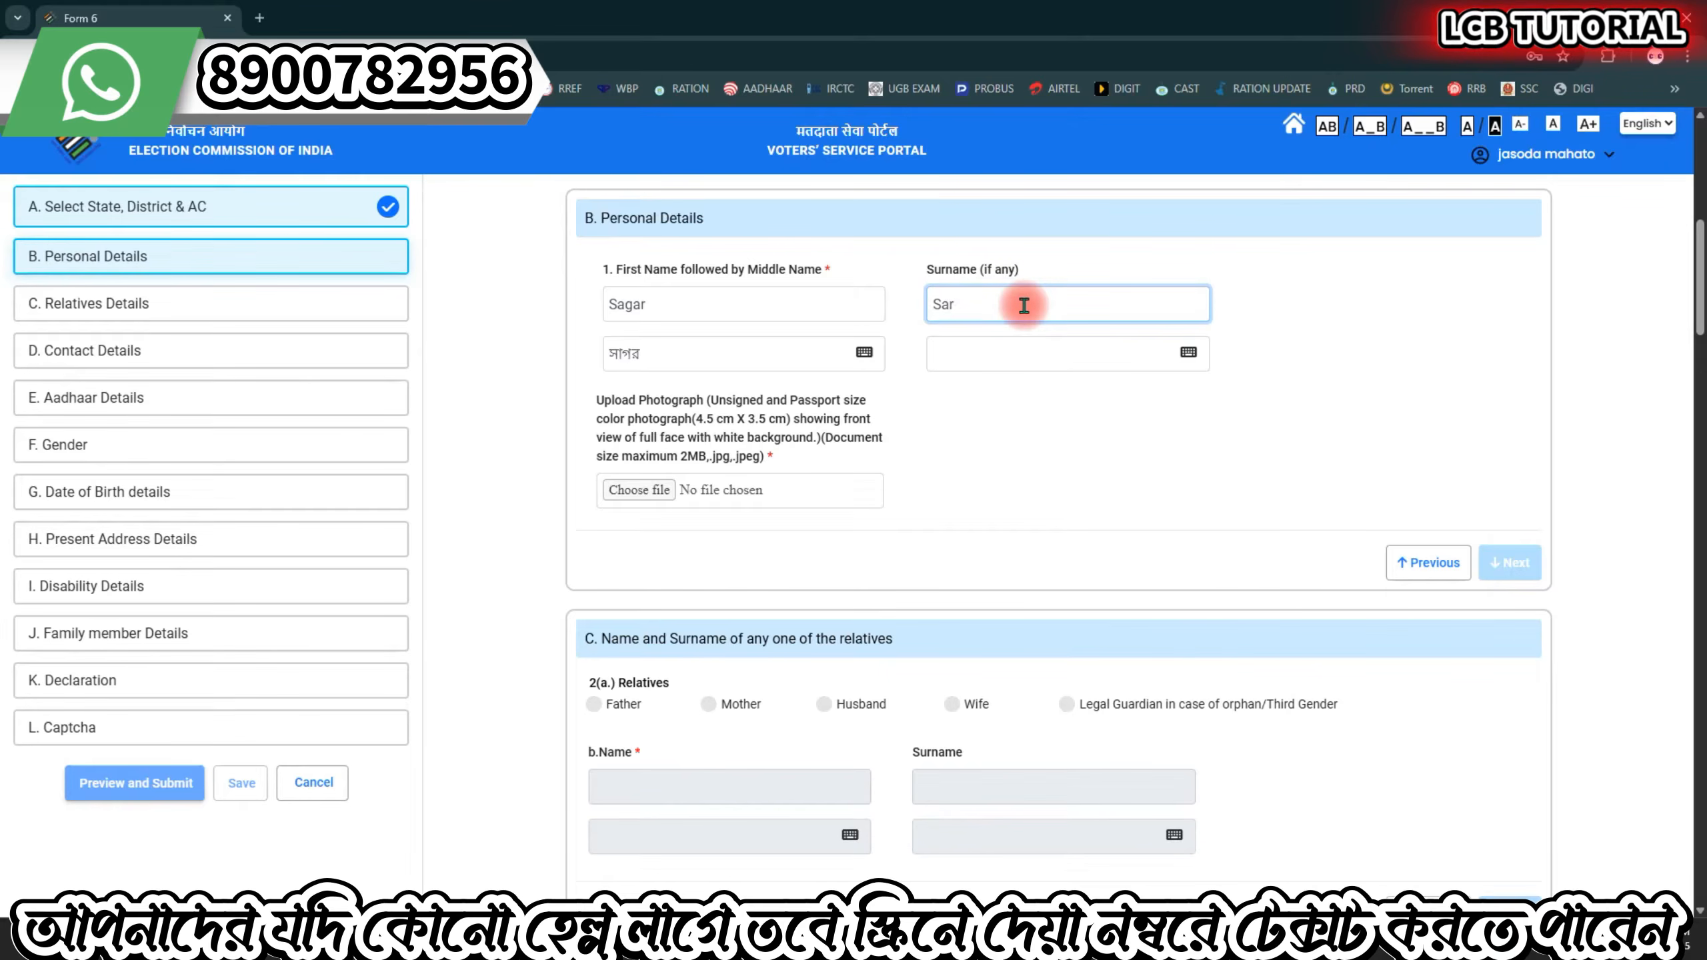
text(kar)
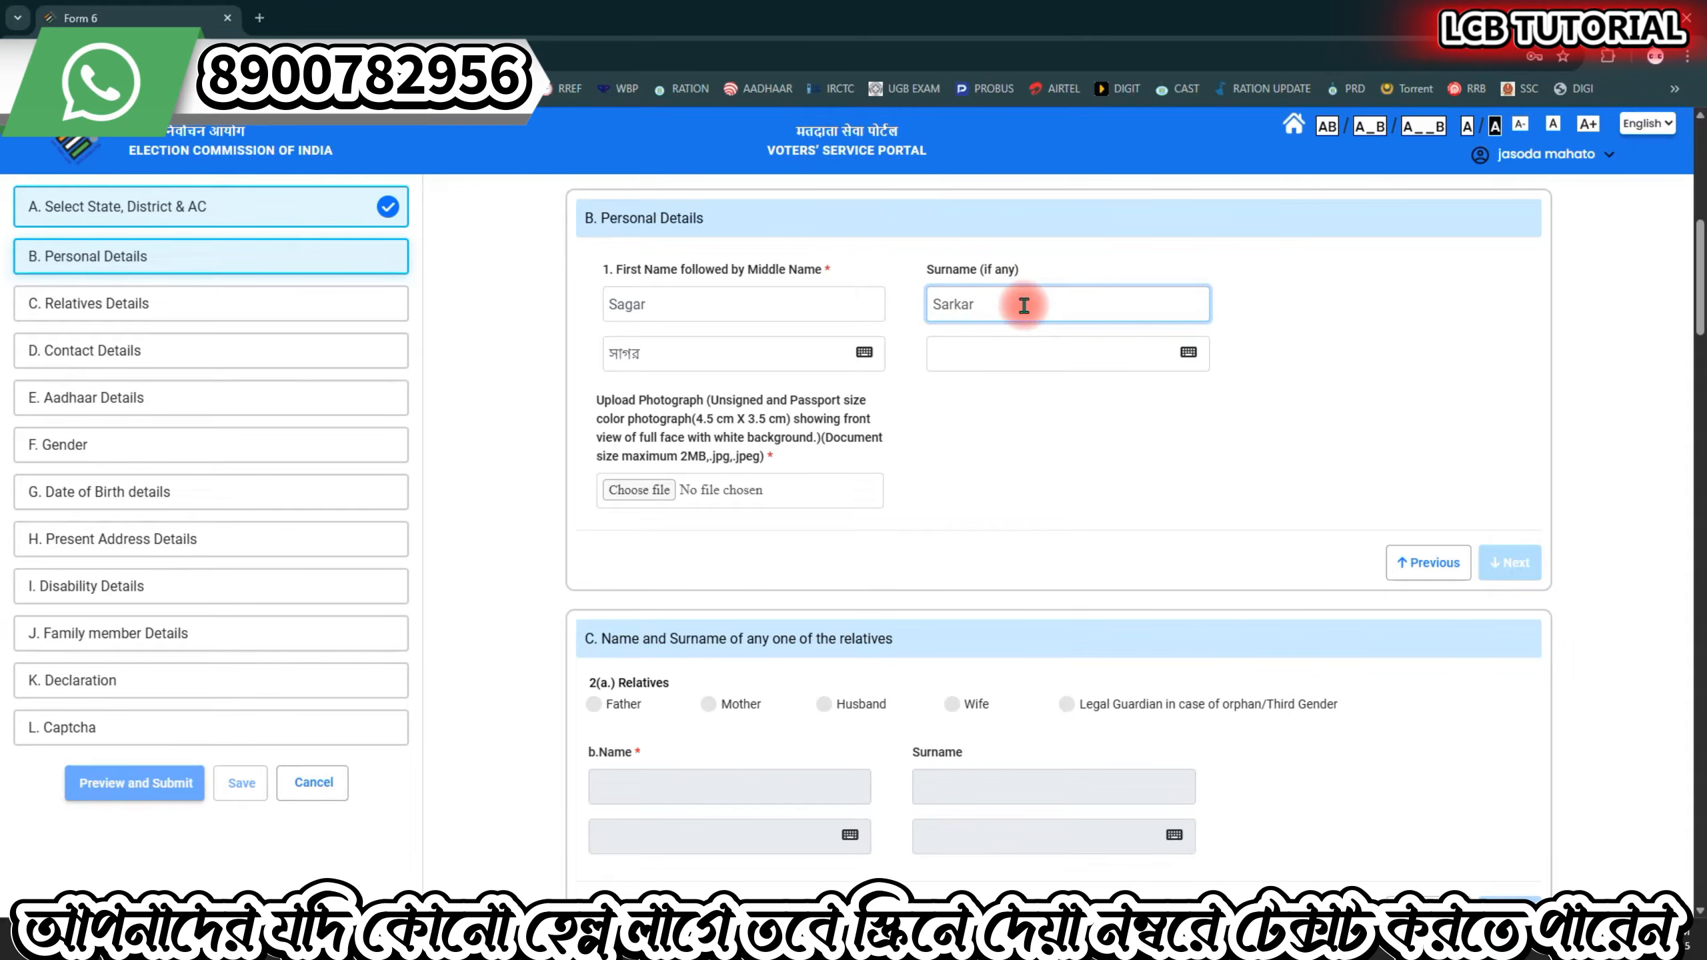
key(Tab)
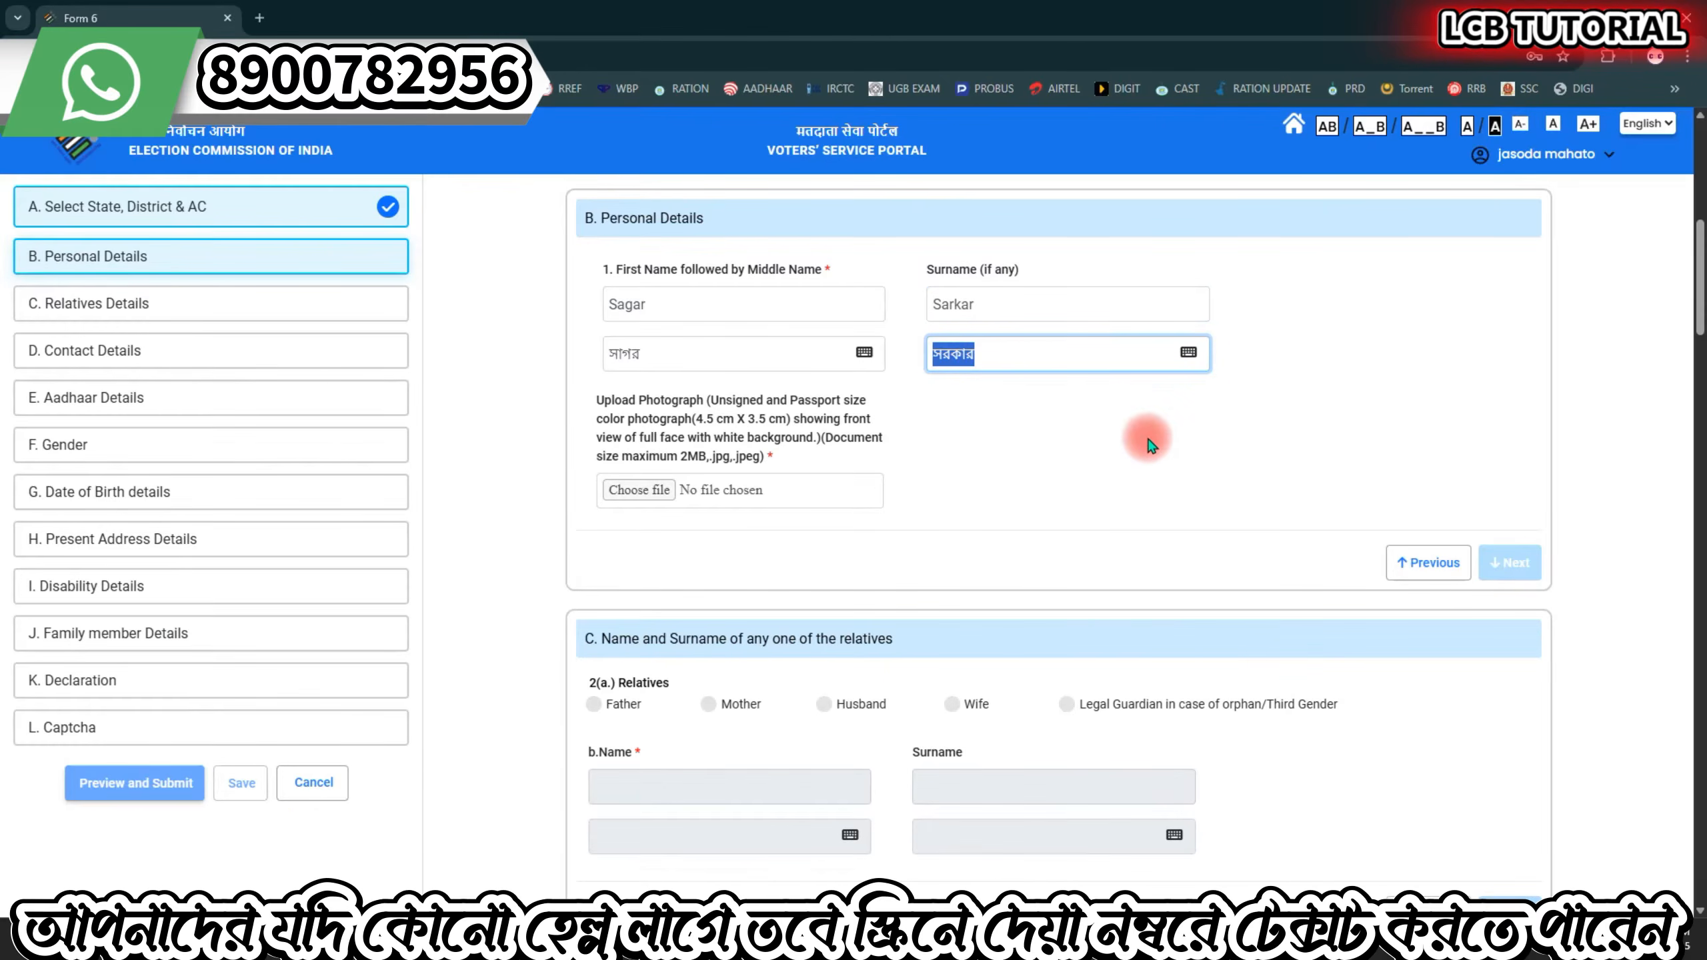
click(1187, 441)
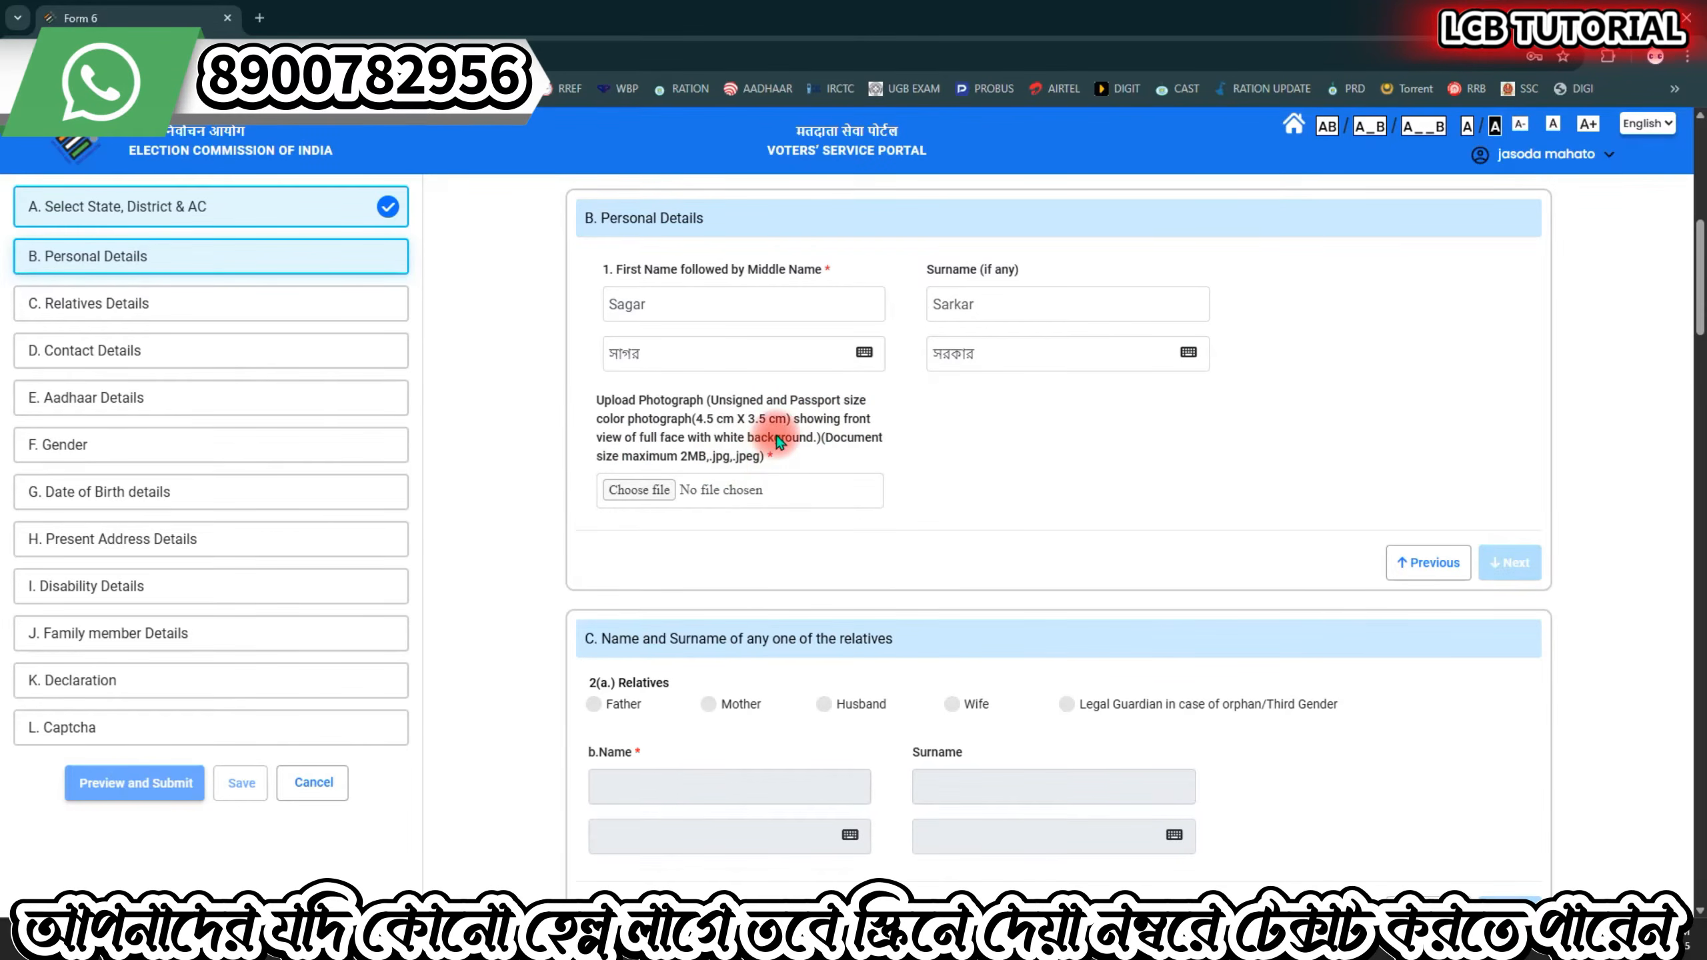
Step: Upload PIC.jpg from Downloads > DEMO VOTER as the photo, save the crop, and continue
click(634, 490)
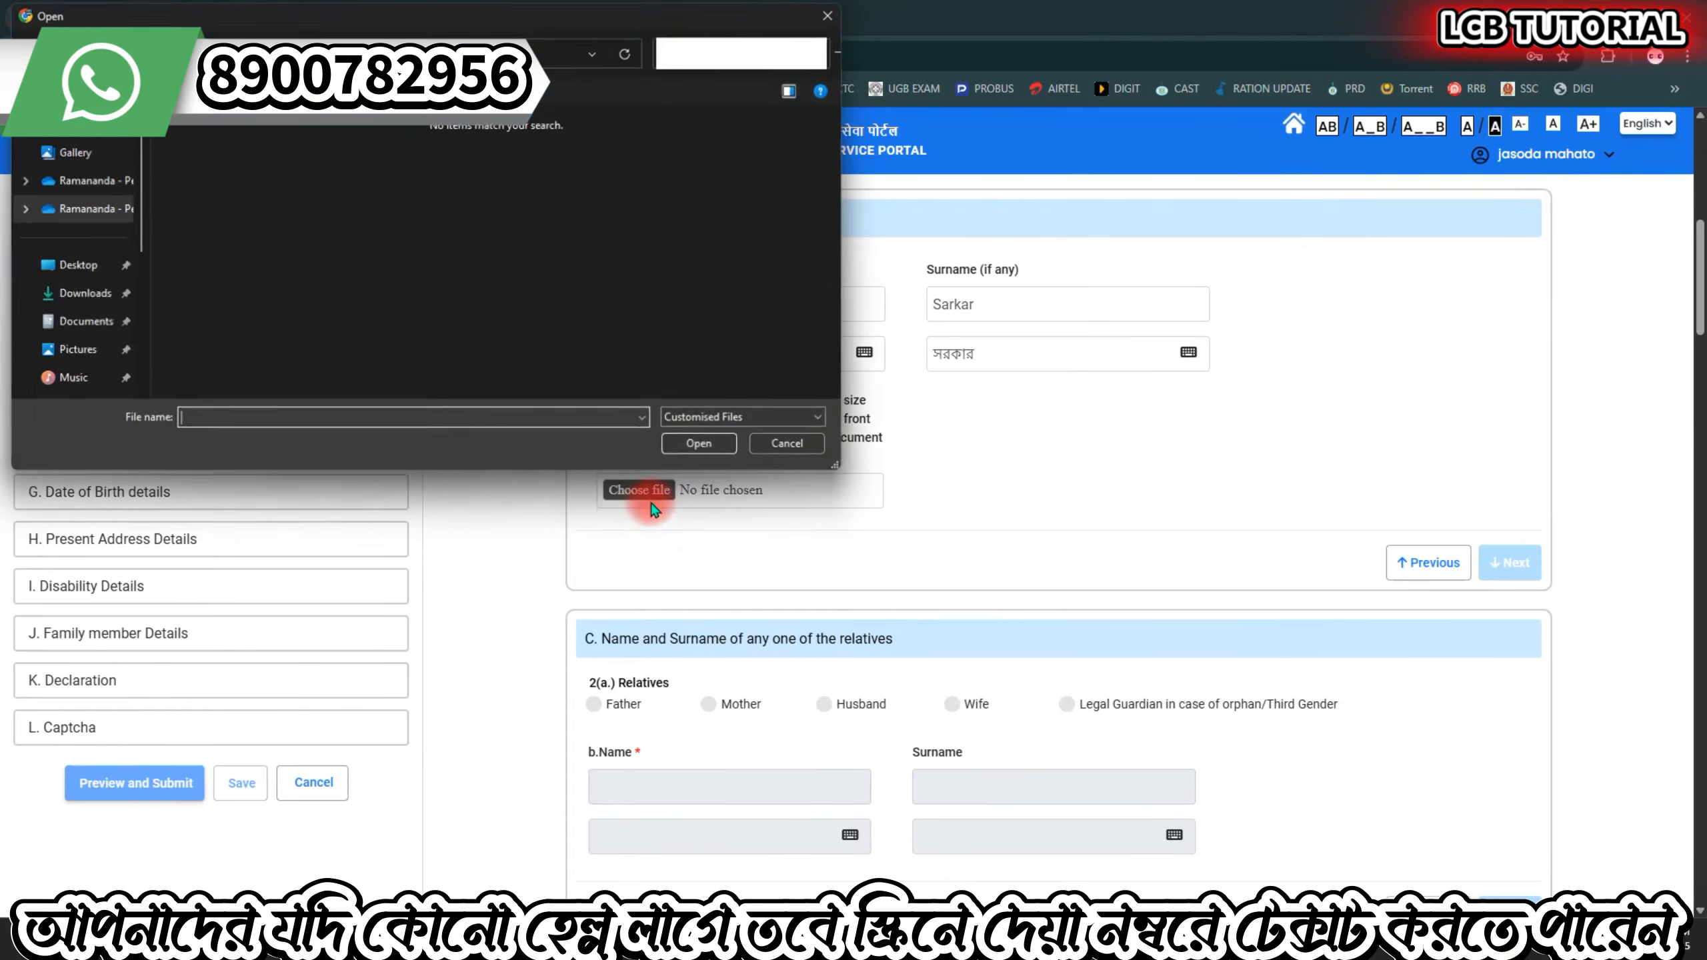
click(92, 291)
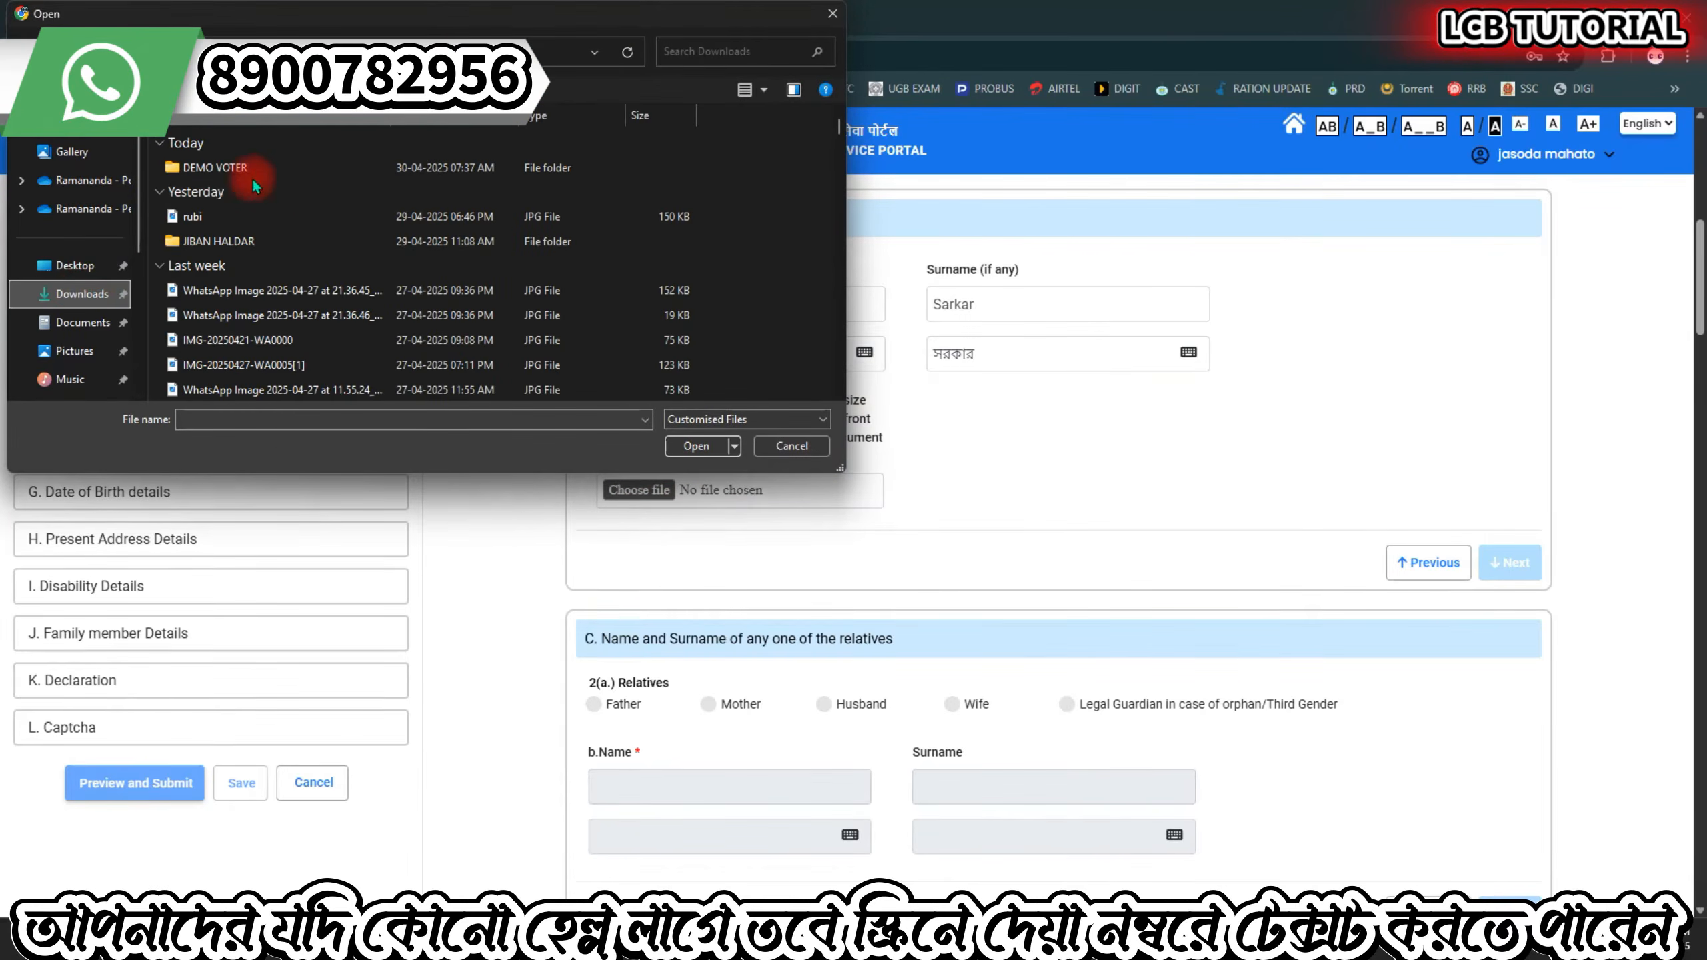
double_click(212, 171)
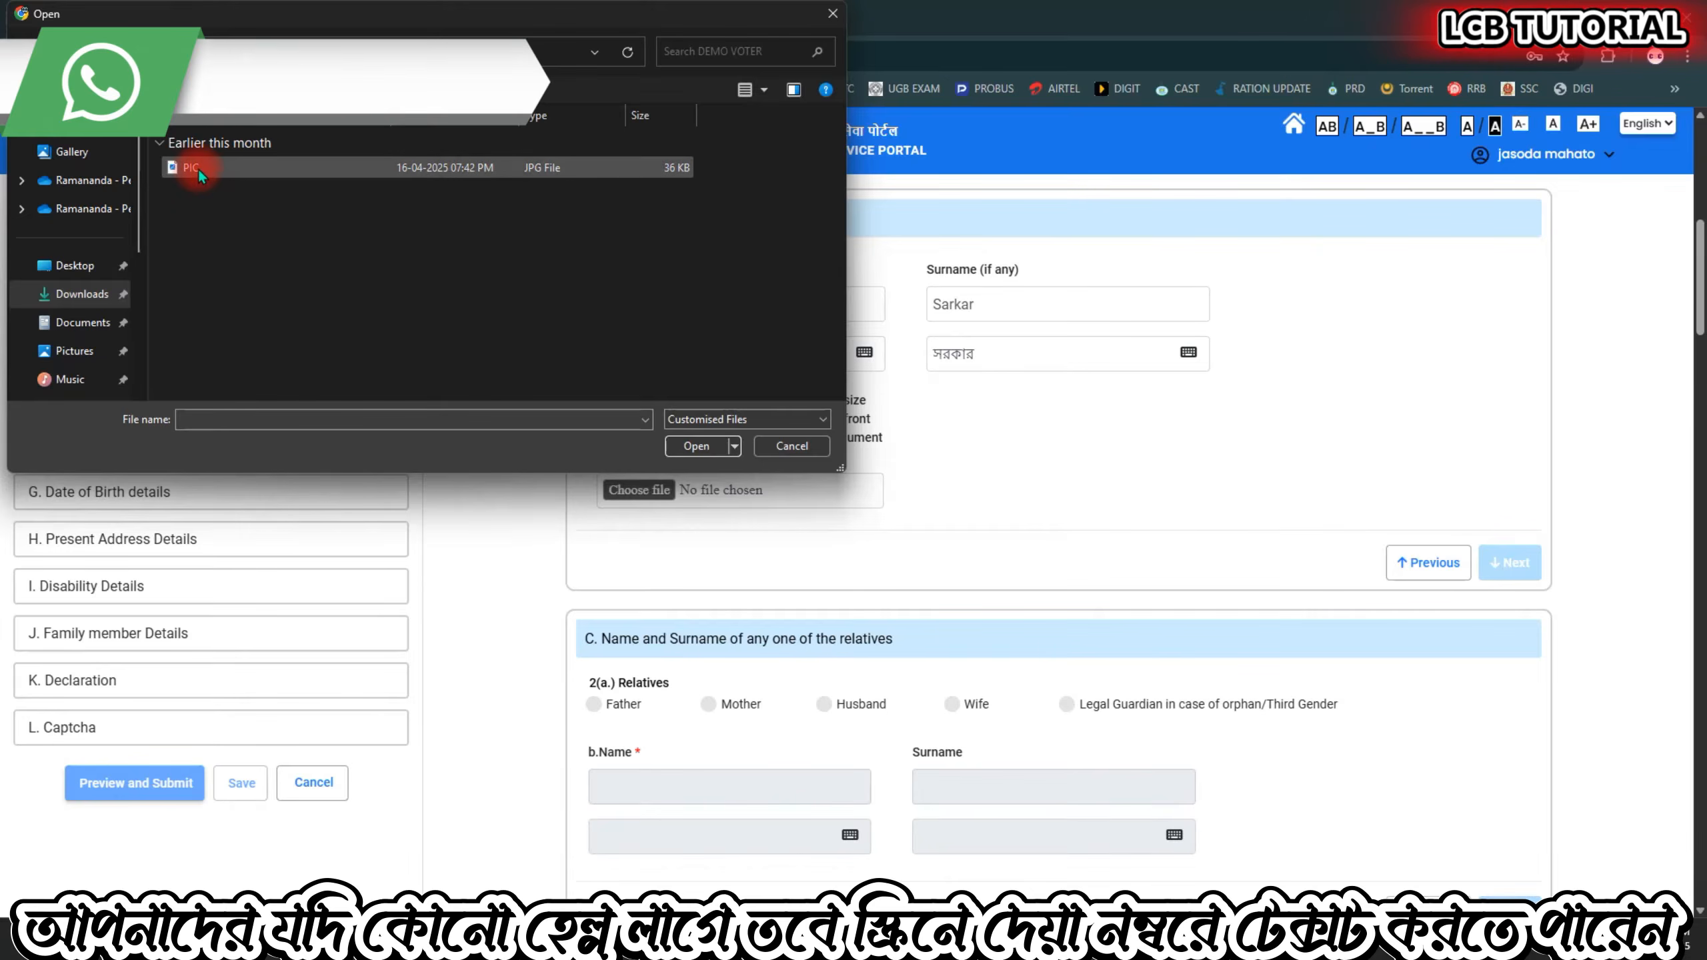
double_click(198, 168)
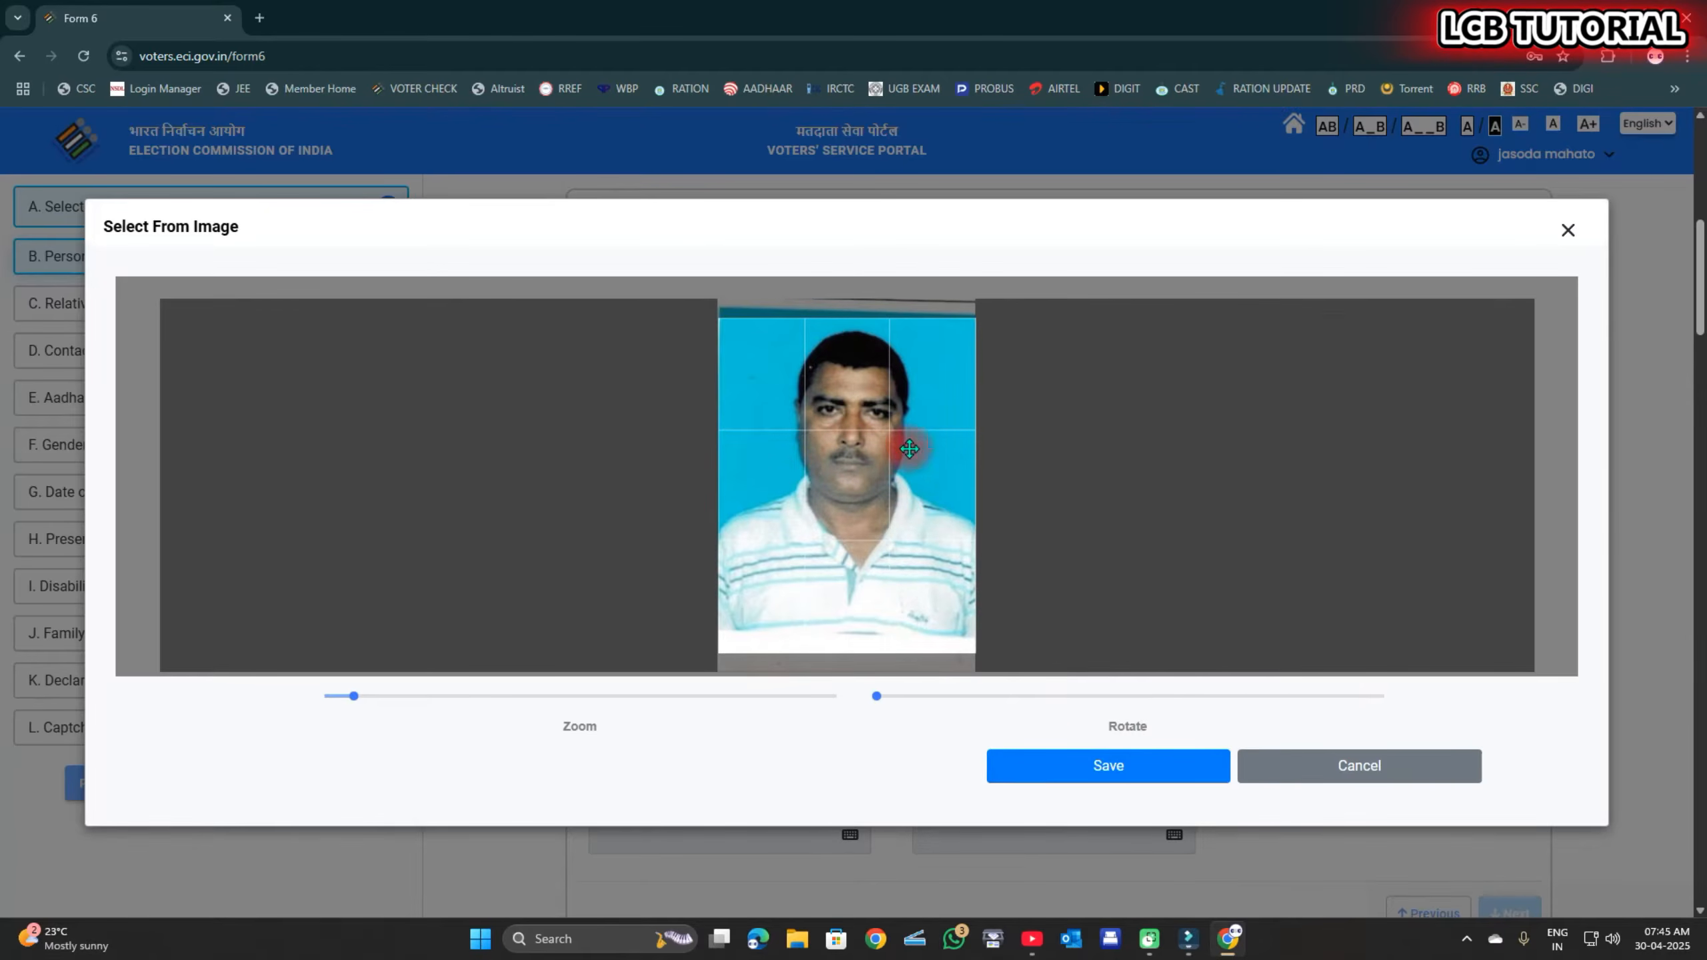
click(1099, 769)
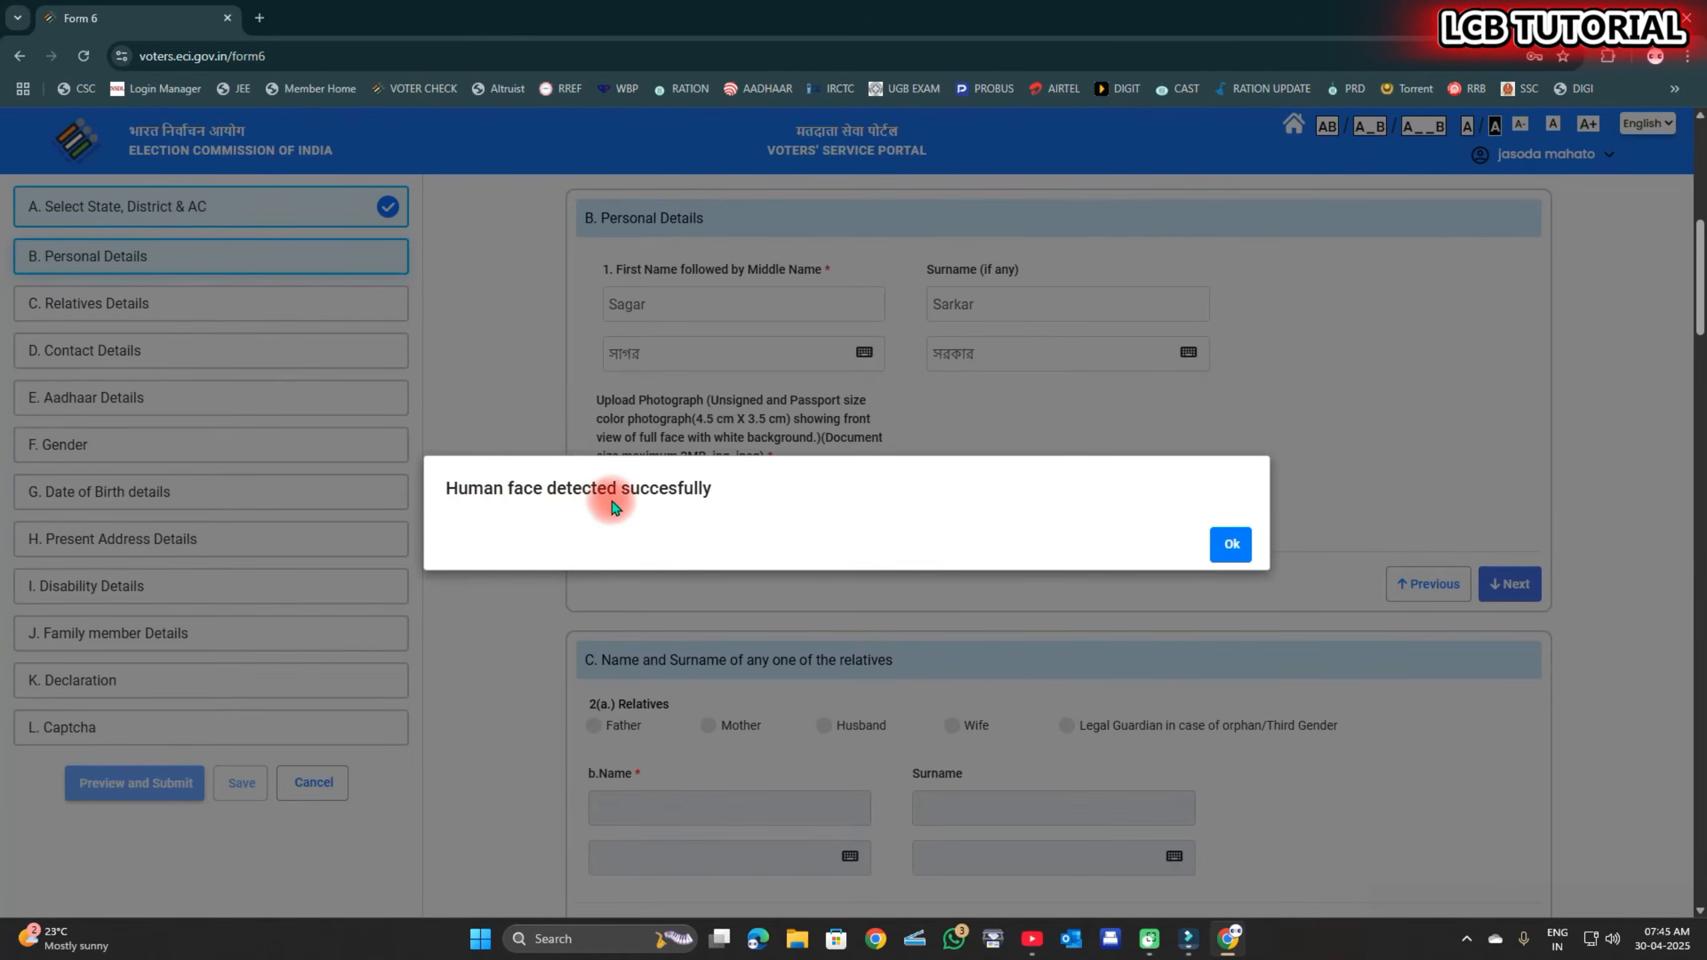
click(1229, 545)
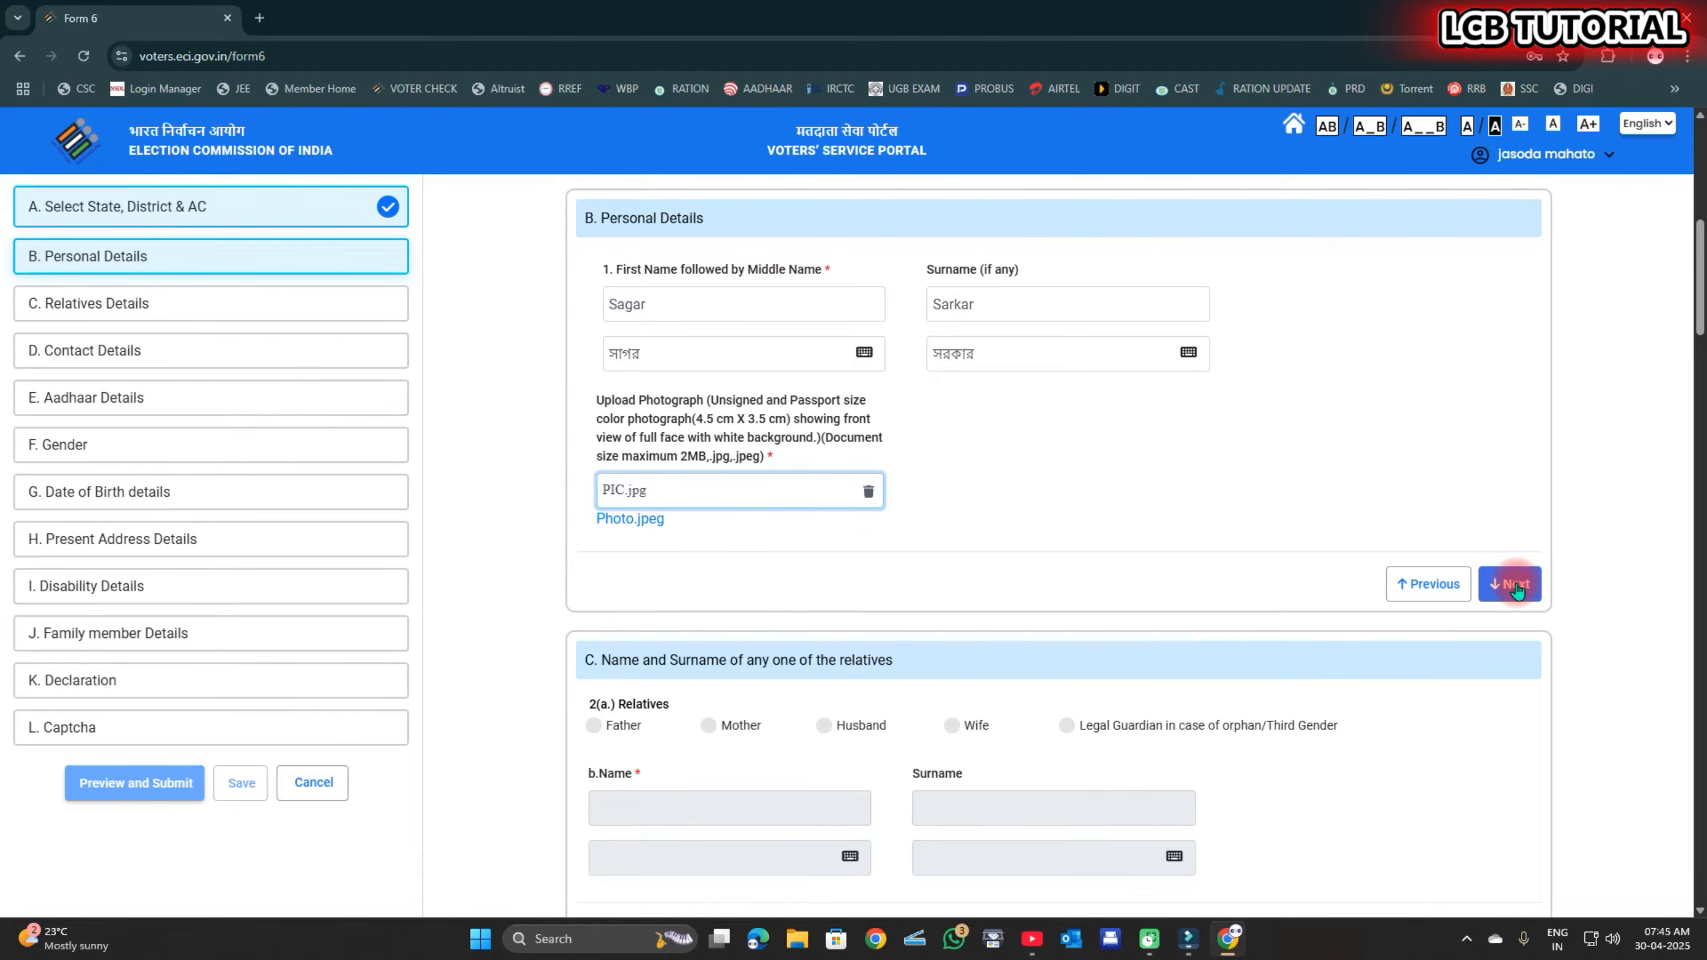
click(1515, 584)
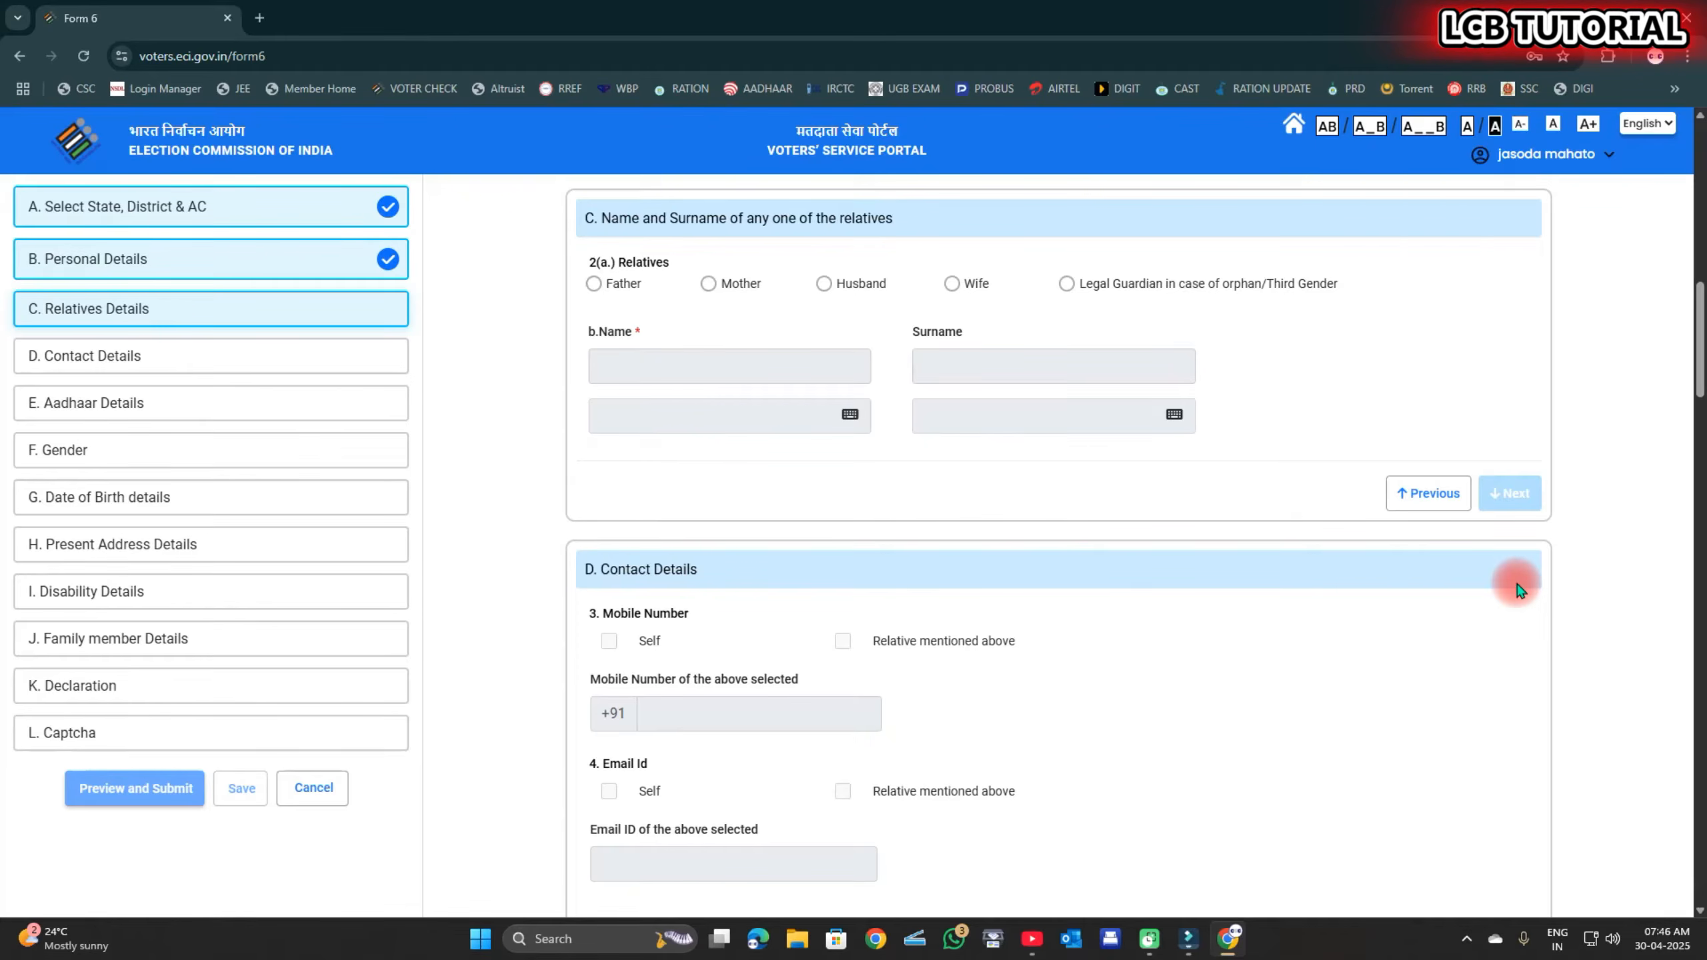
Step: Select Father as the relative and enter his name and surname, letting the Bengali fields auto-fill
click(594, 284)
click(671, 361)
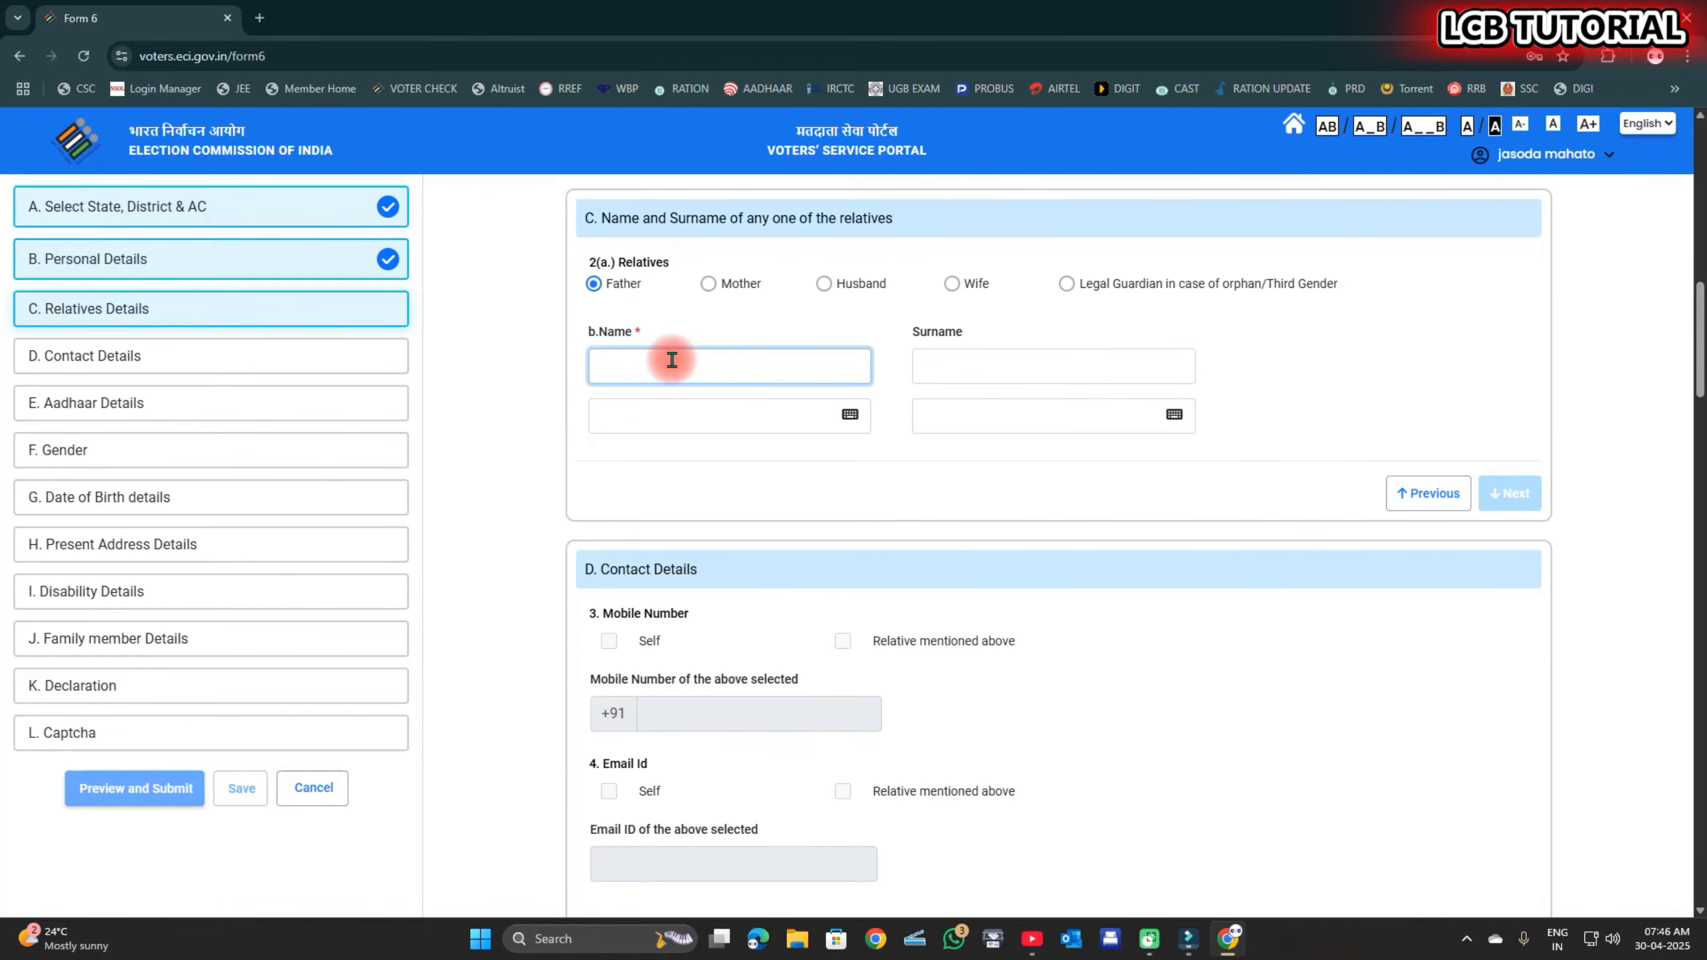
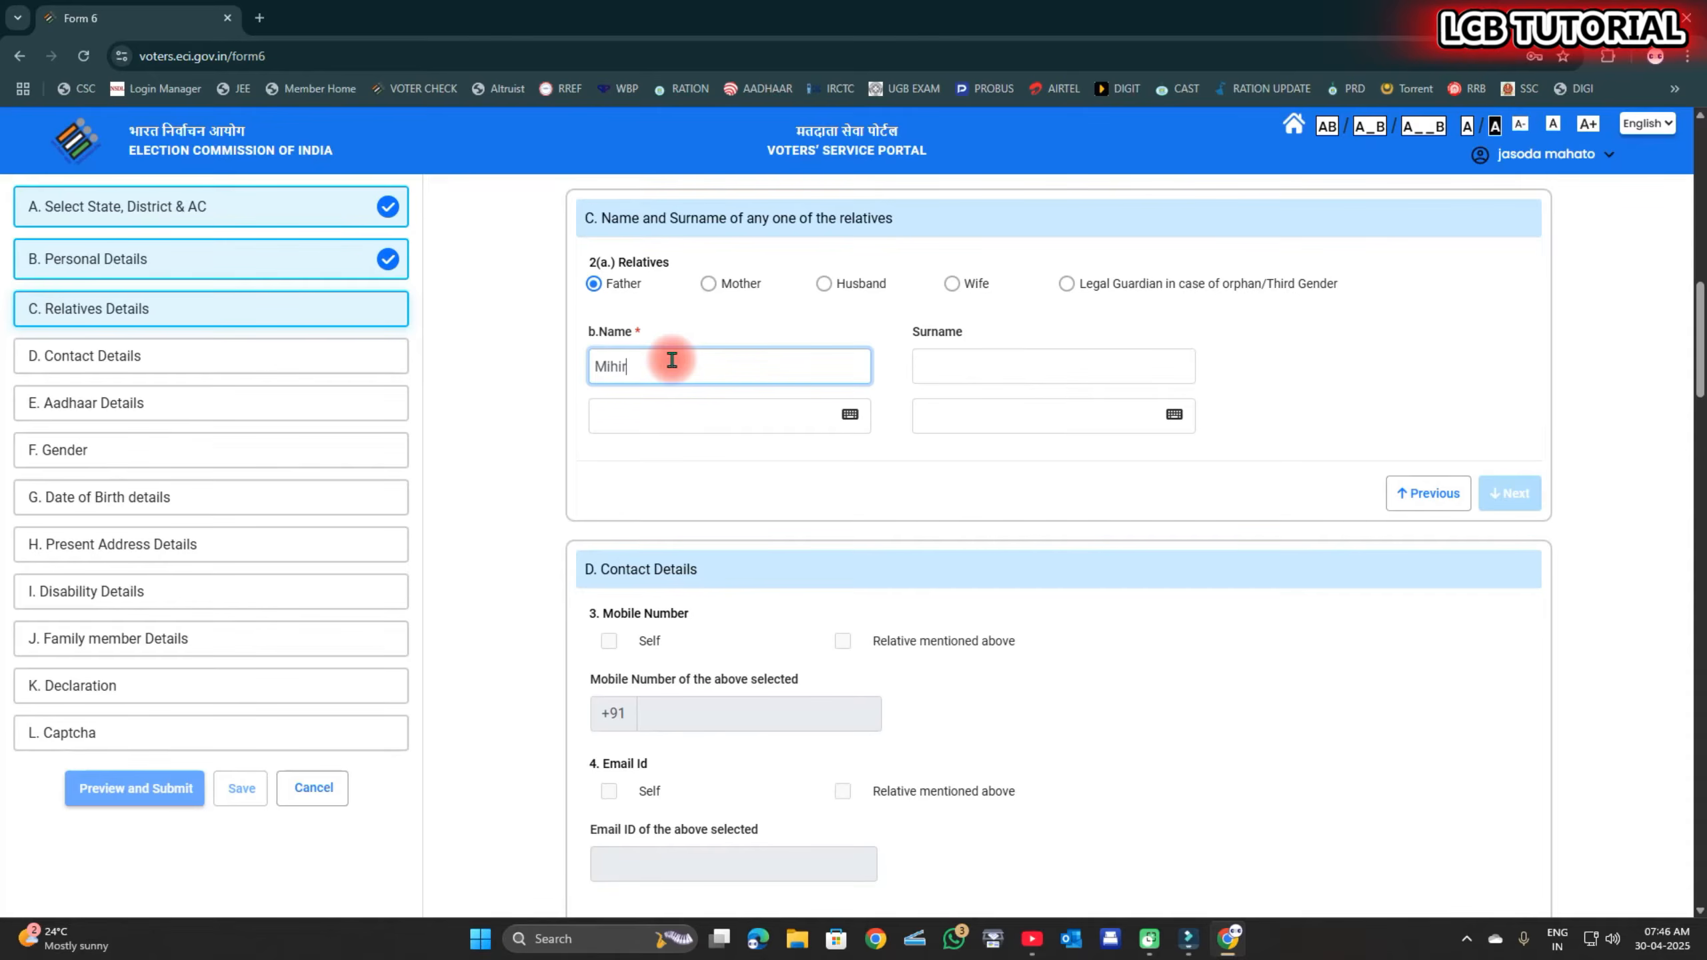
key(Tab)
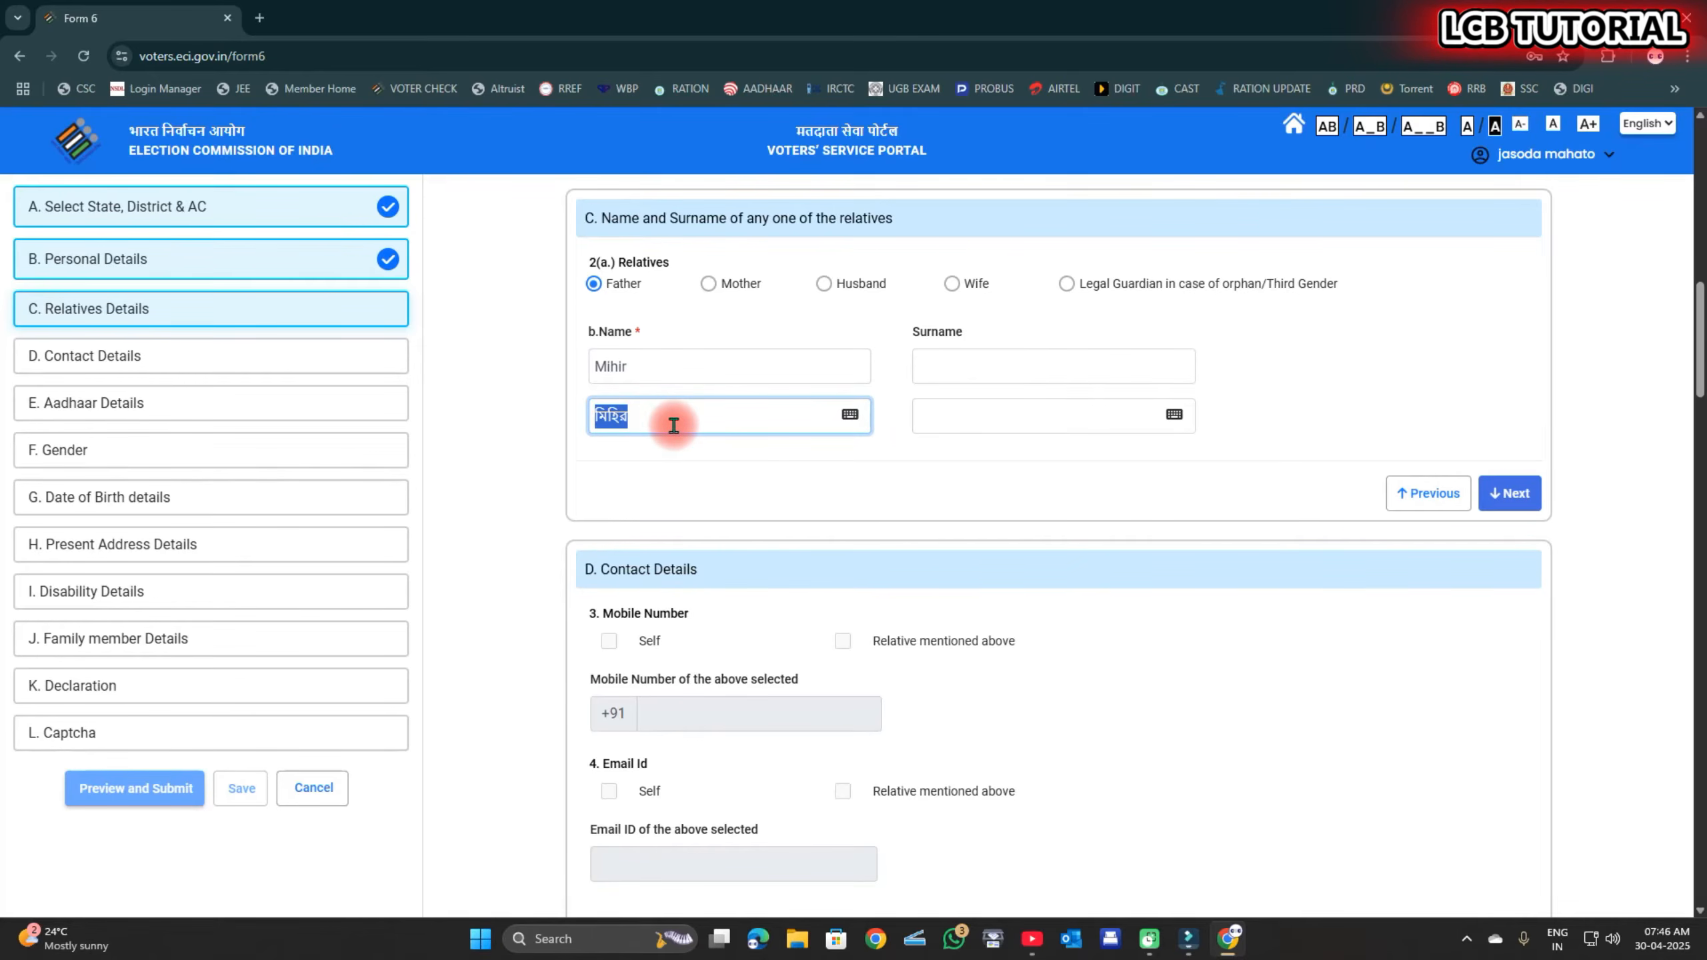
click(967, 367)
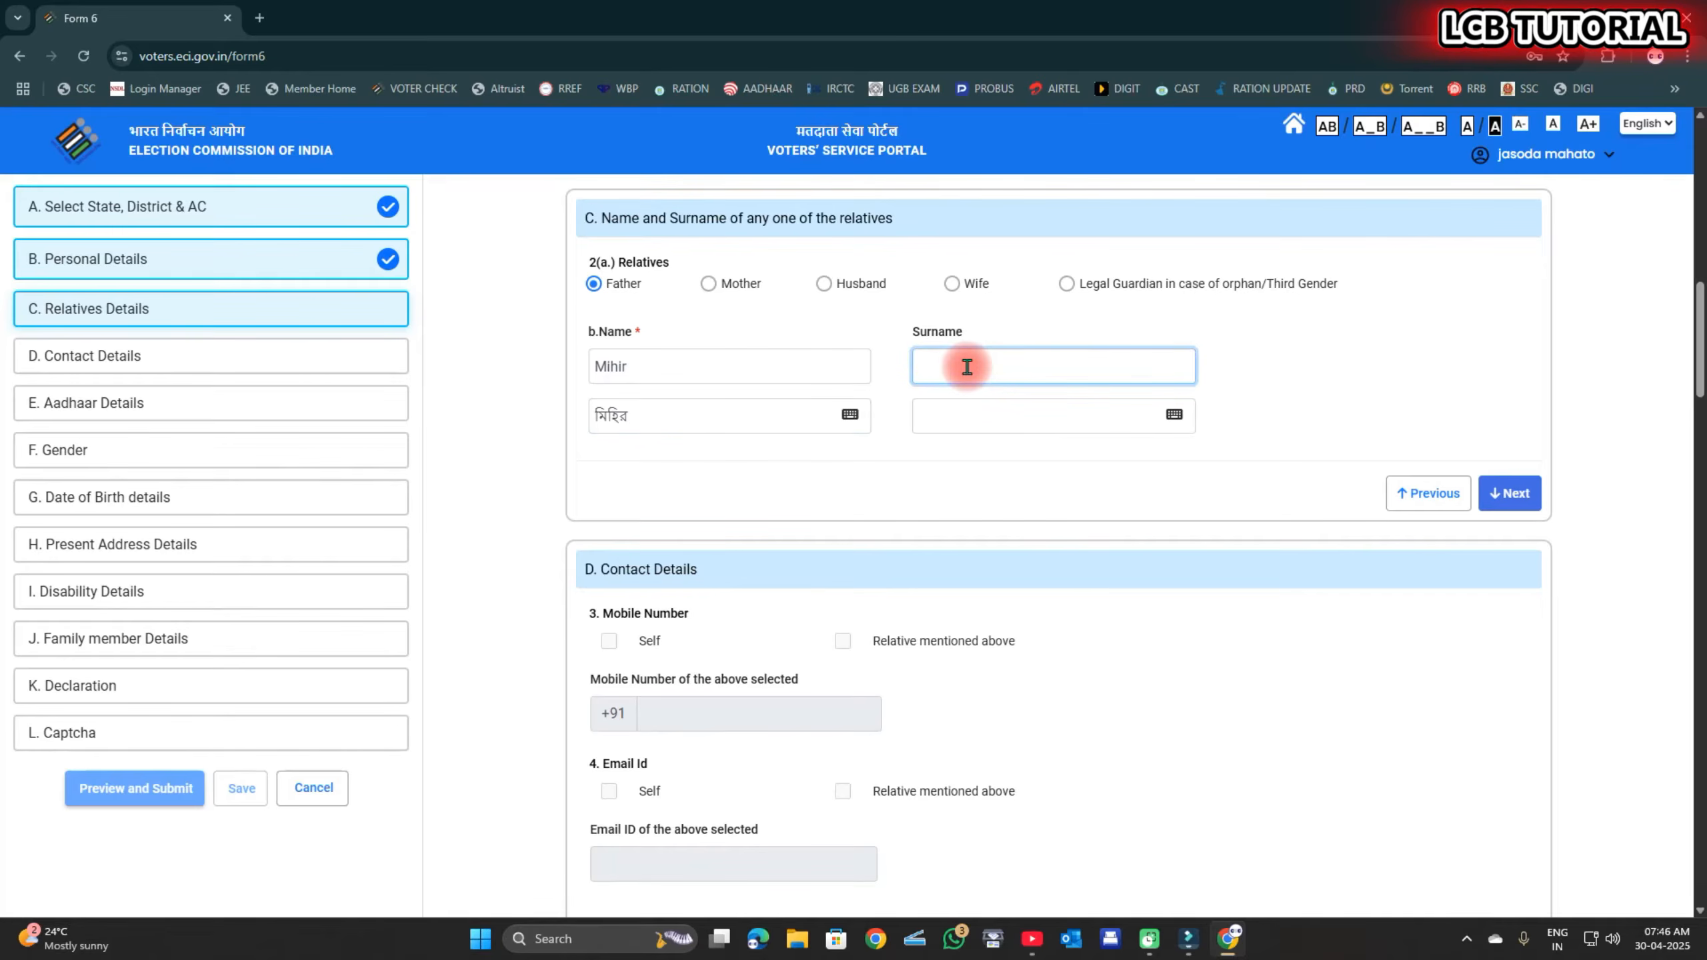
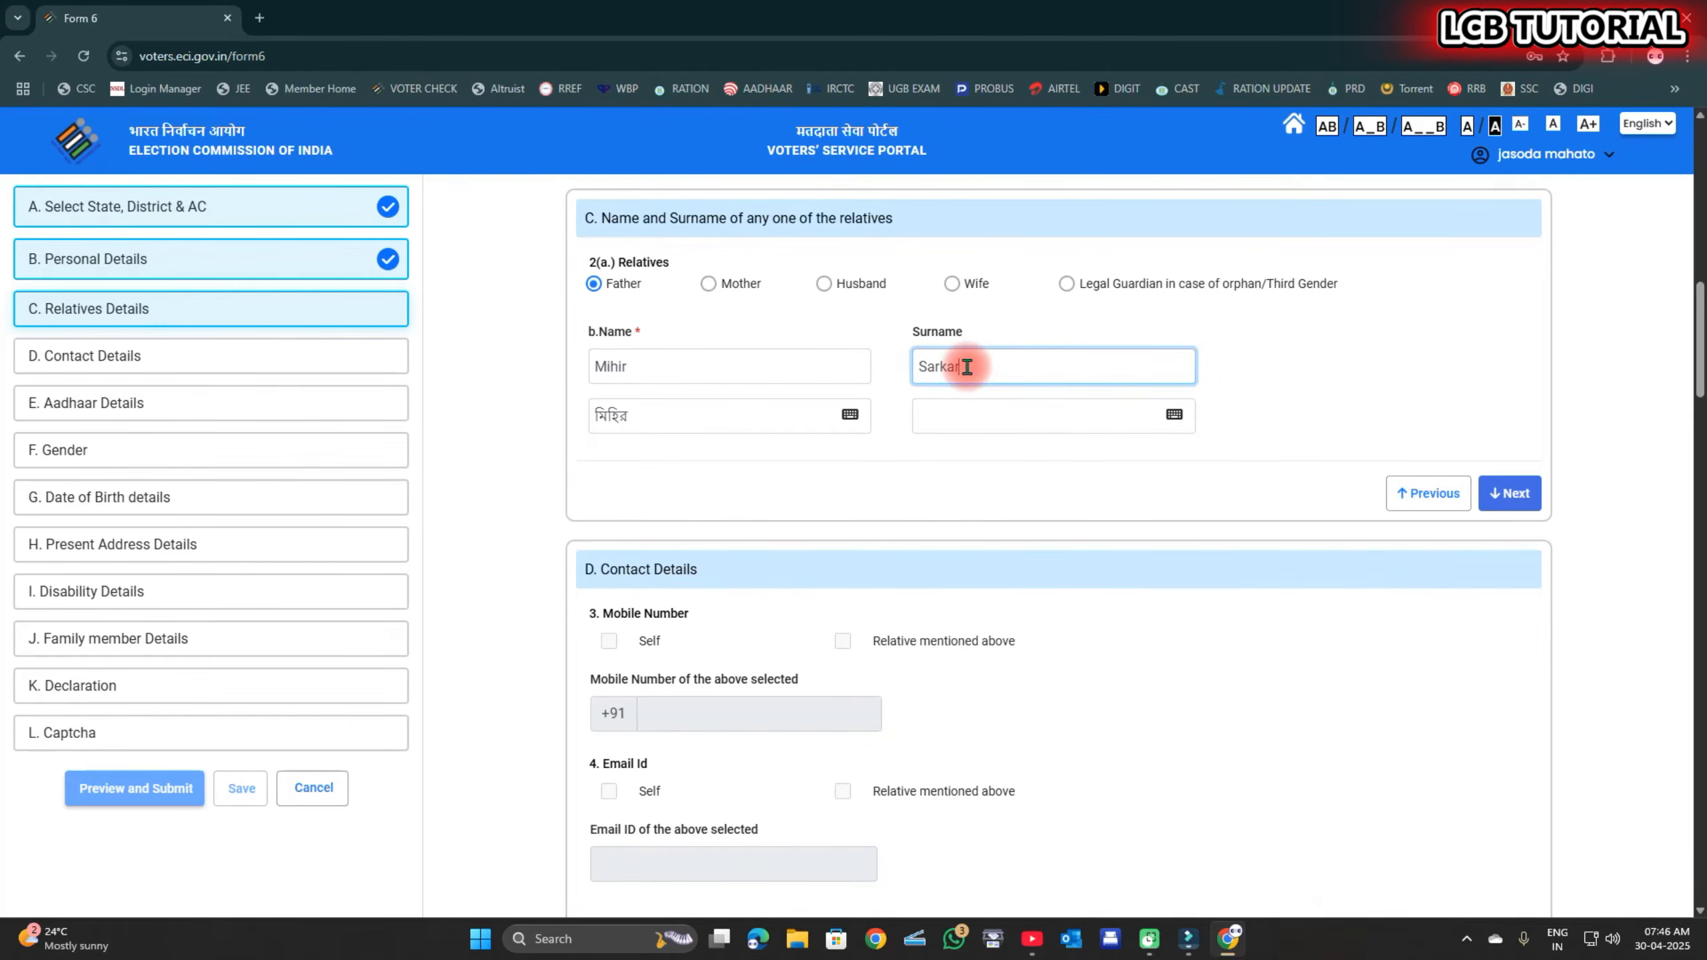
key(Tab)
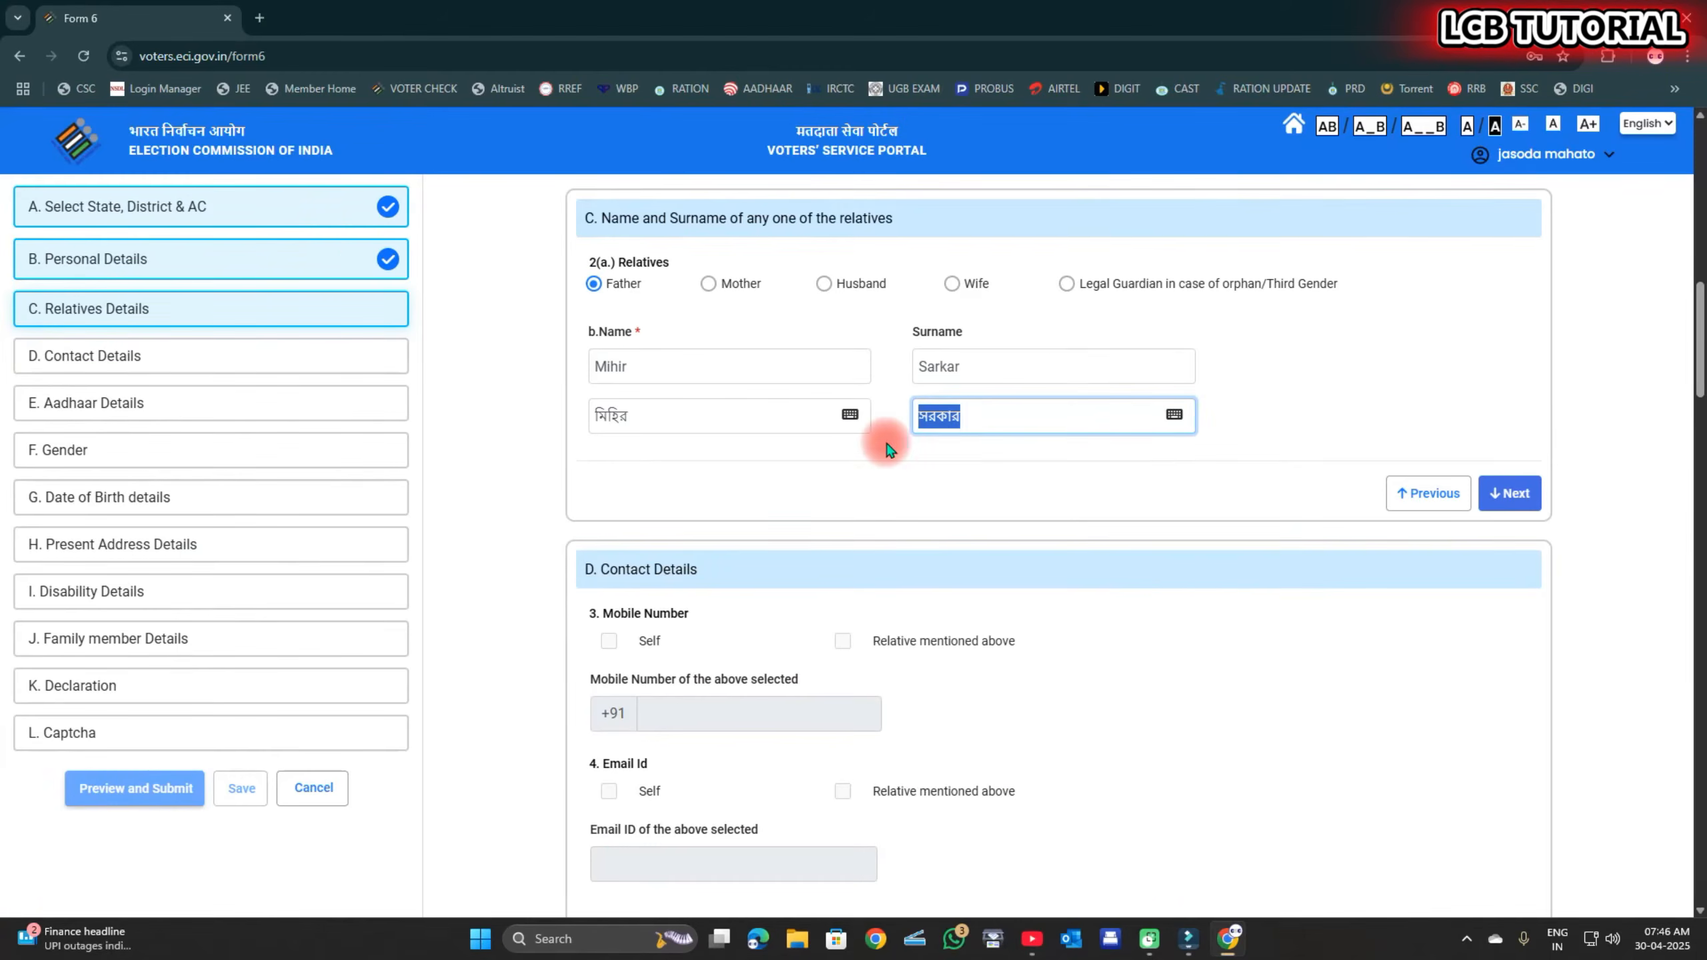
Step: Move to Contact Details and enter the applicant's own mobile number under Self
click(1511, 495)
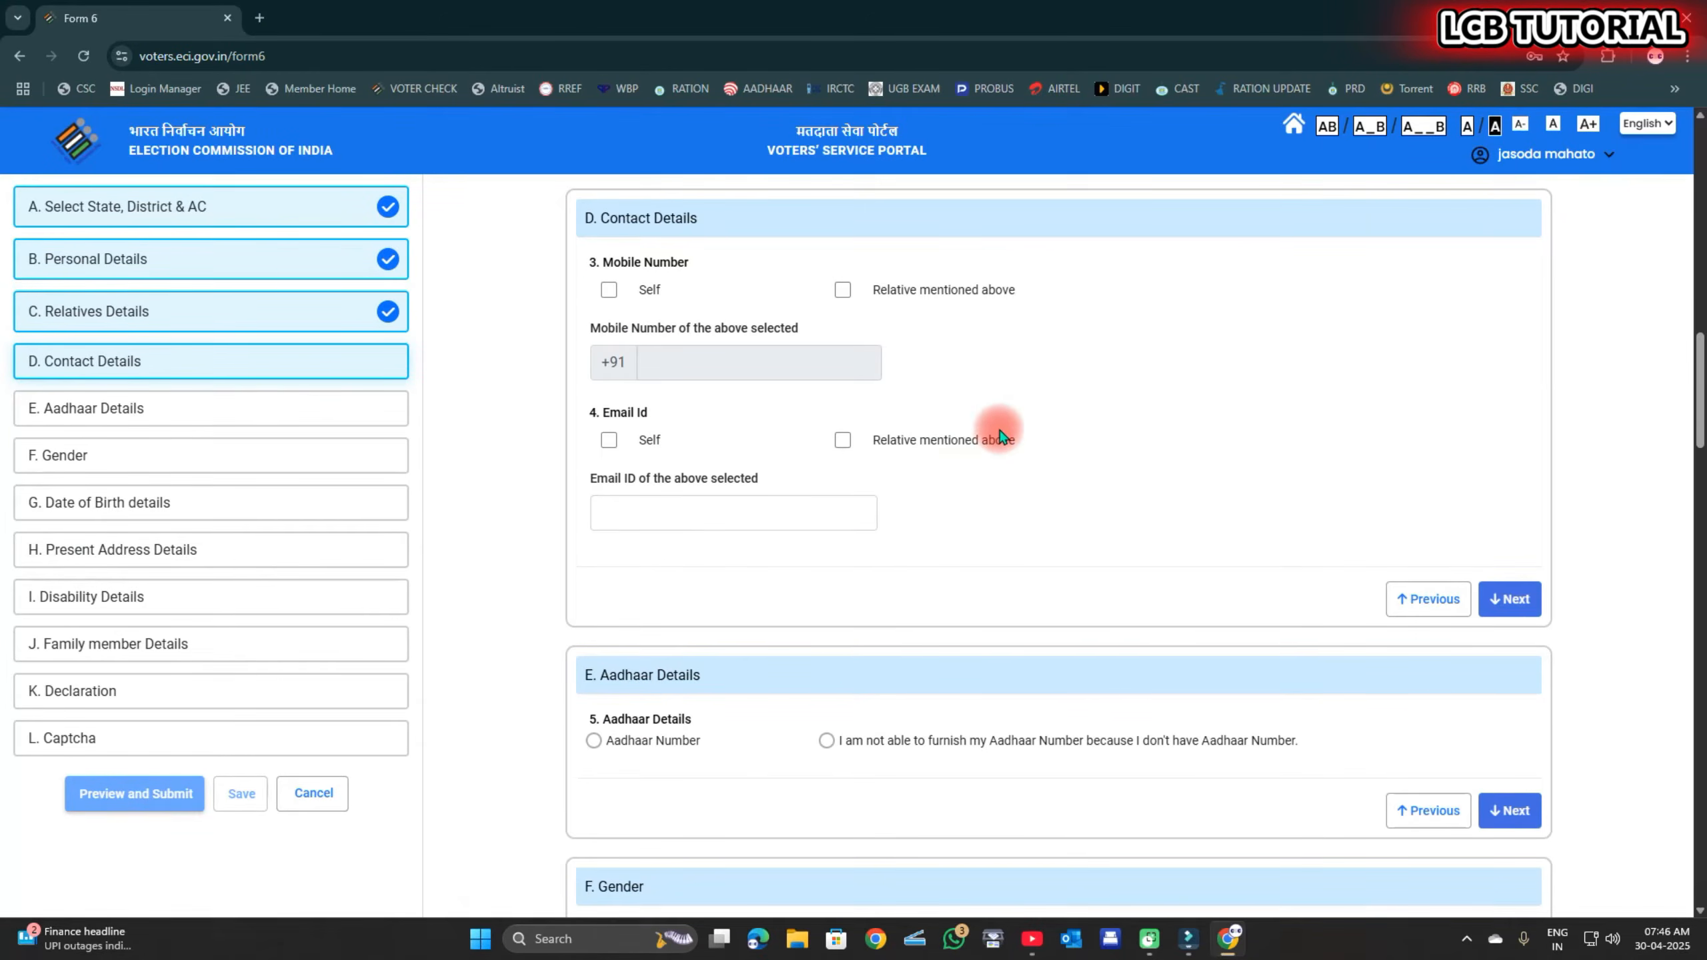
click(610, 292)
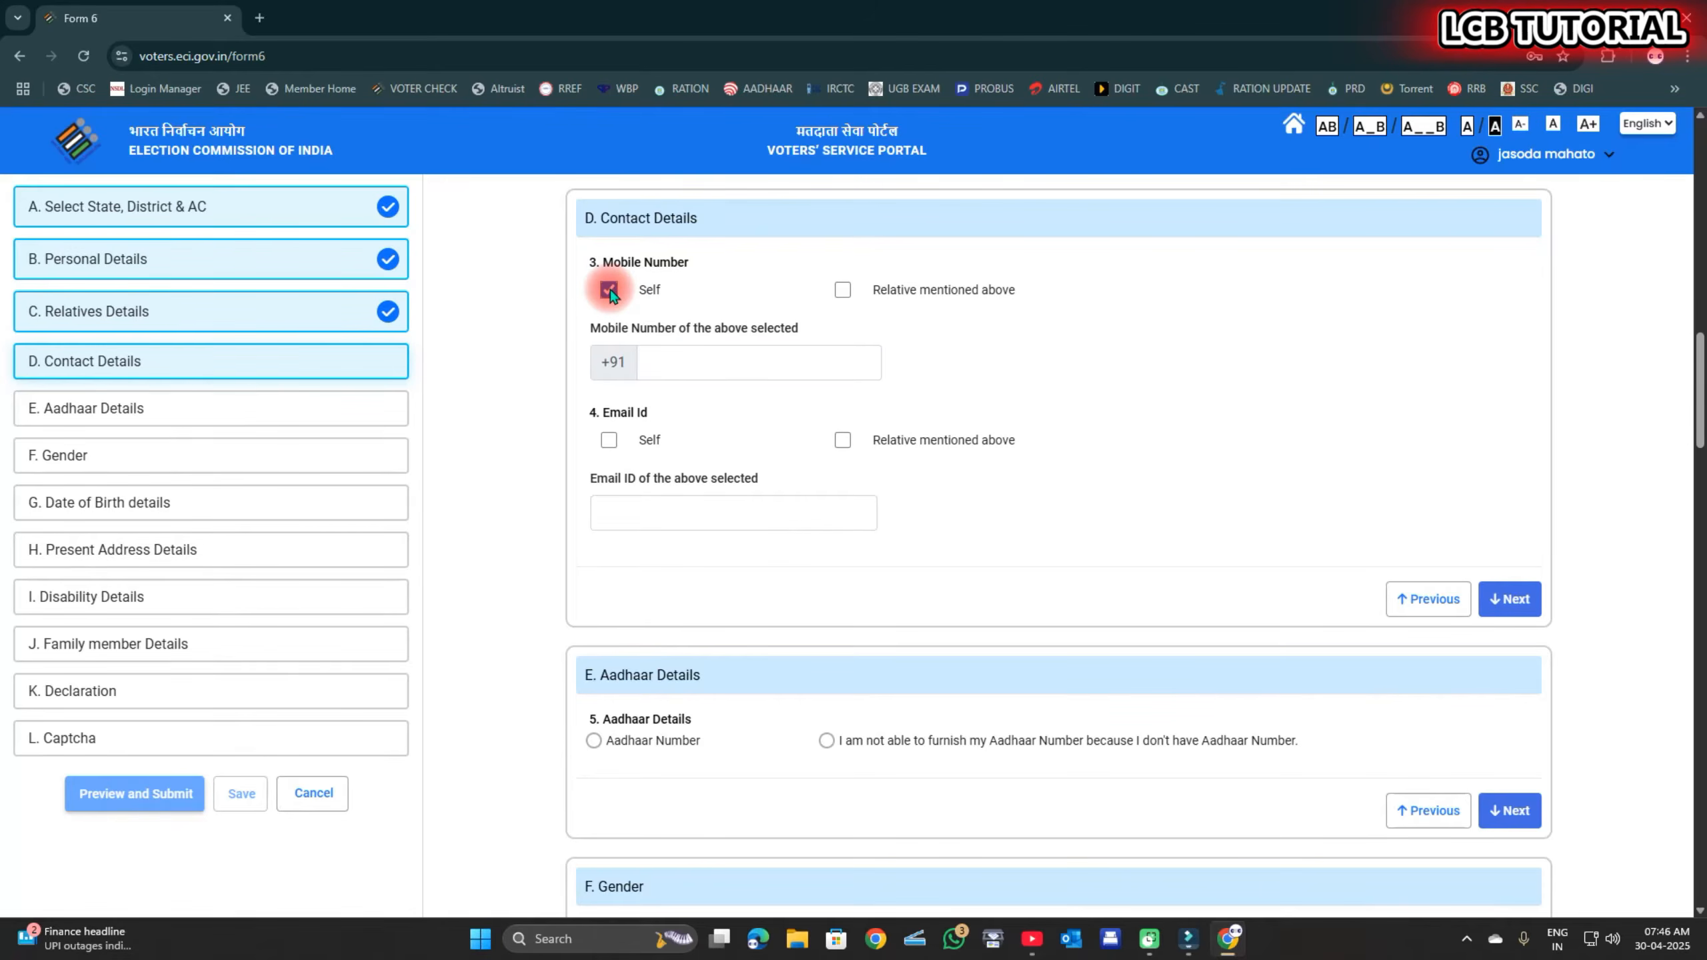
click(747, 369)
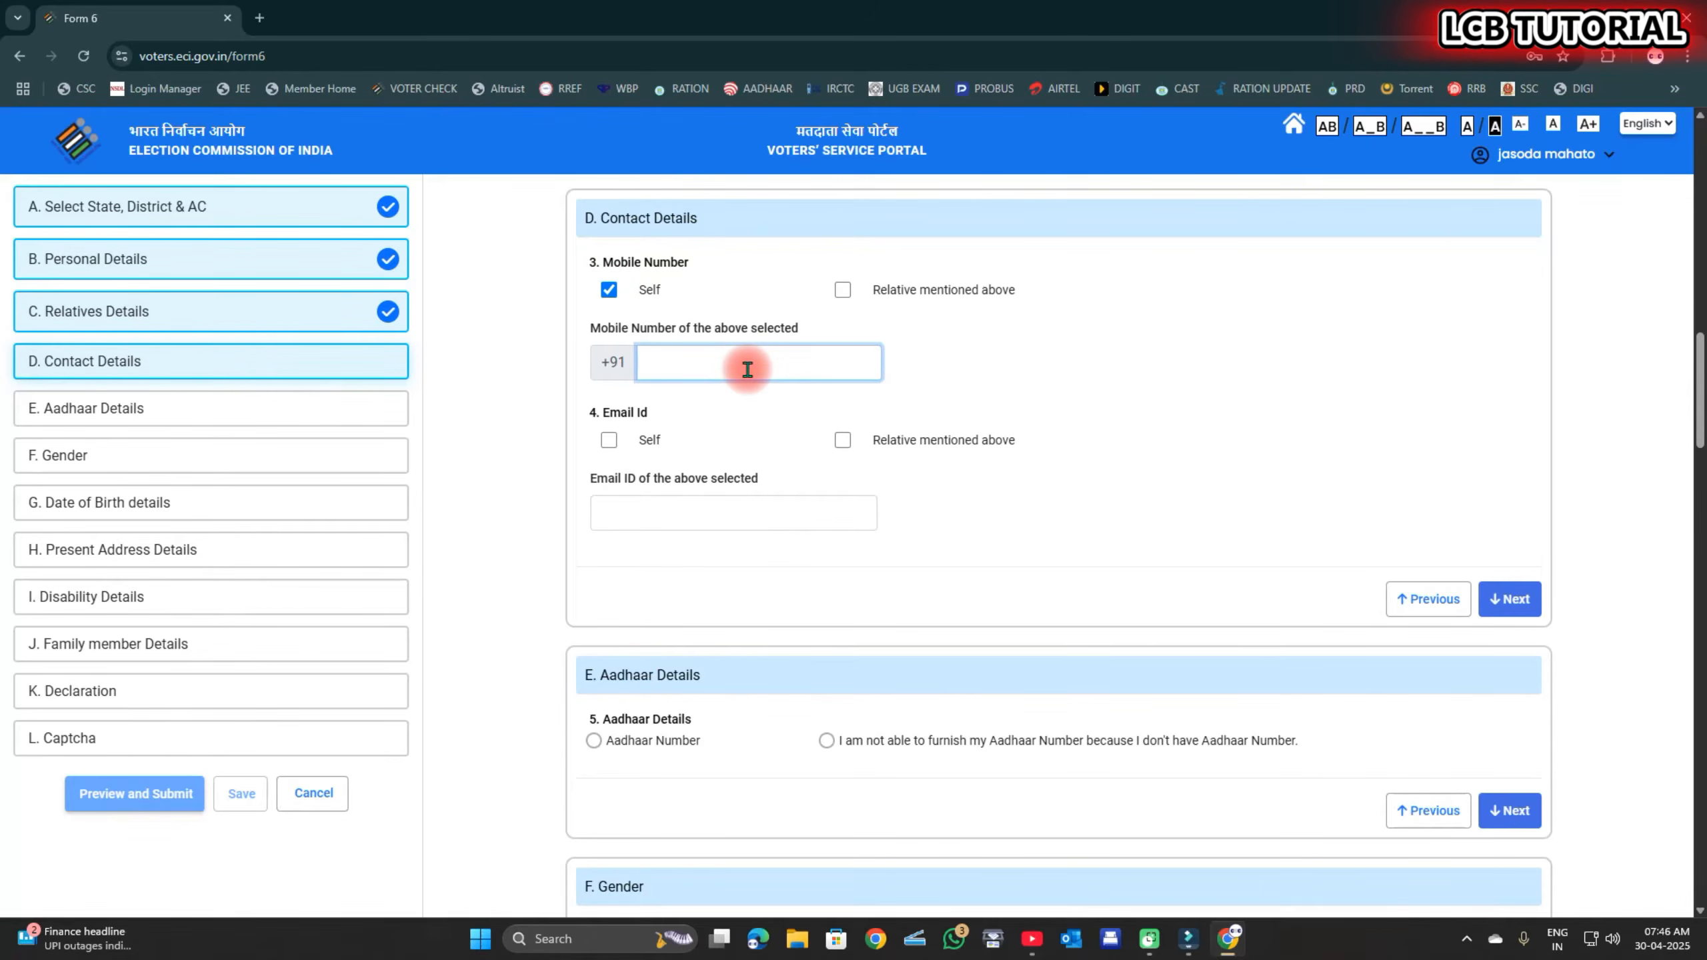
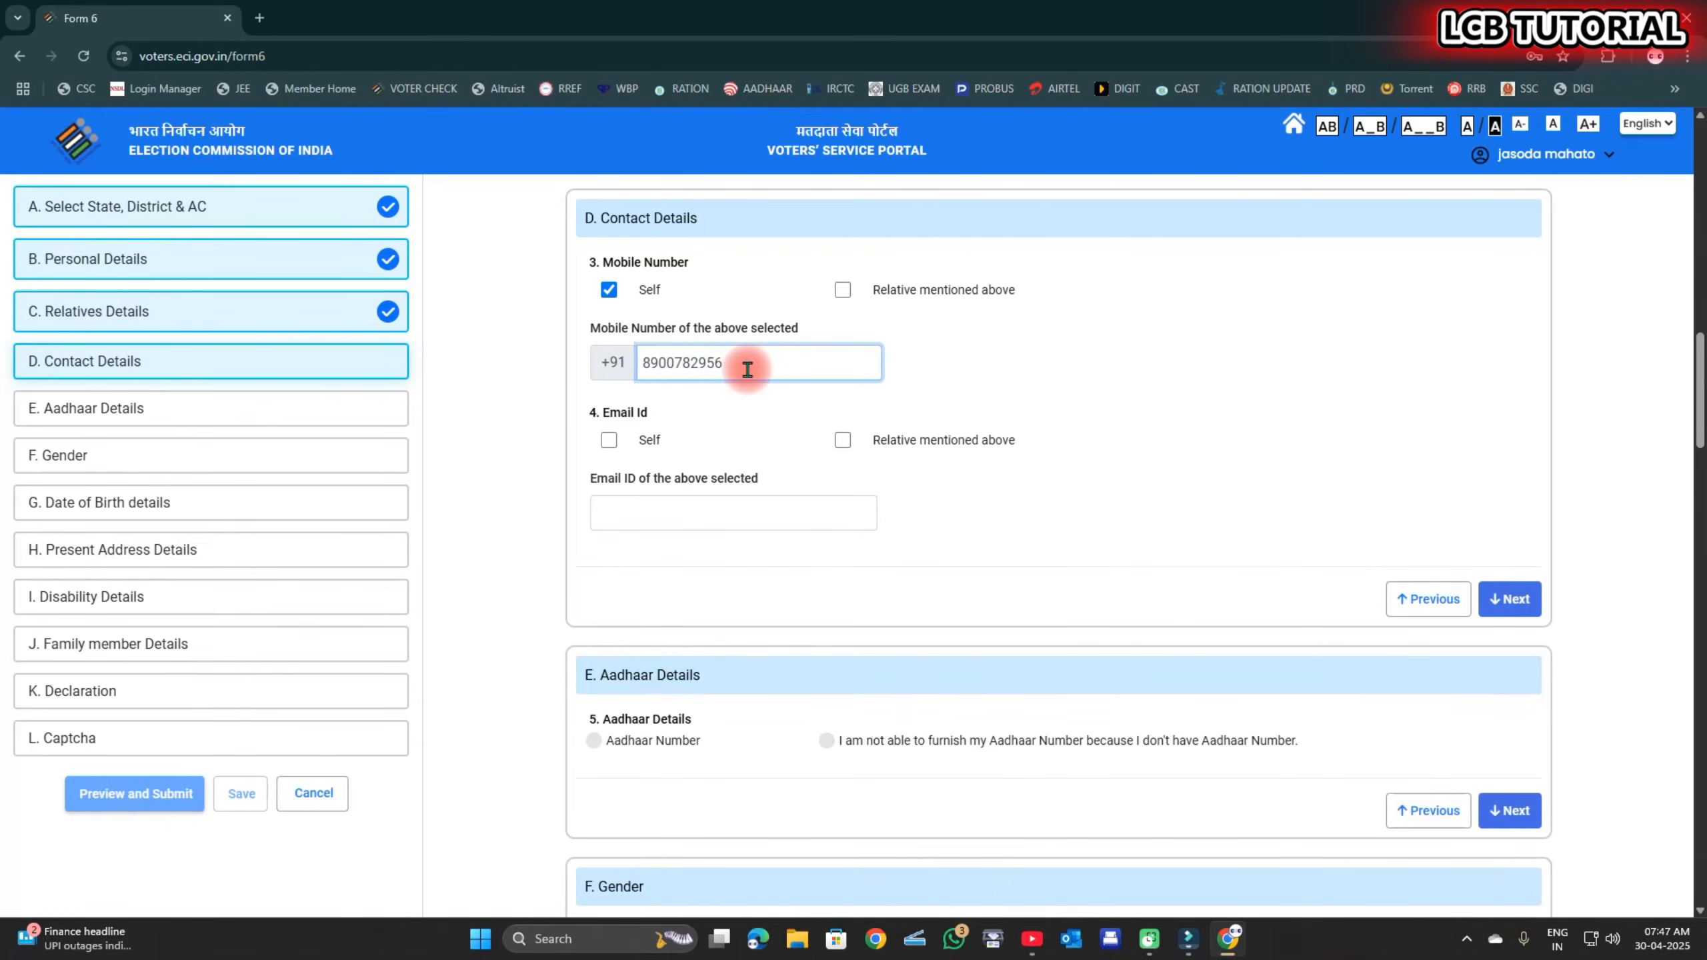
Step: Tick Self for e-mail and enter the applicant's full e-mail address
click(609, 441)
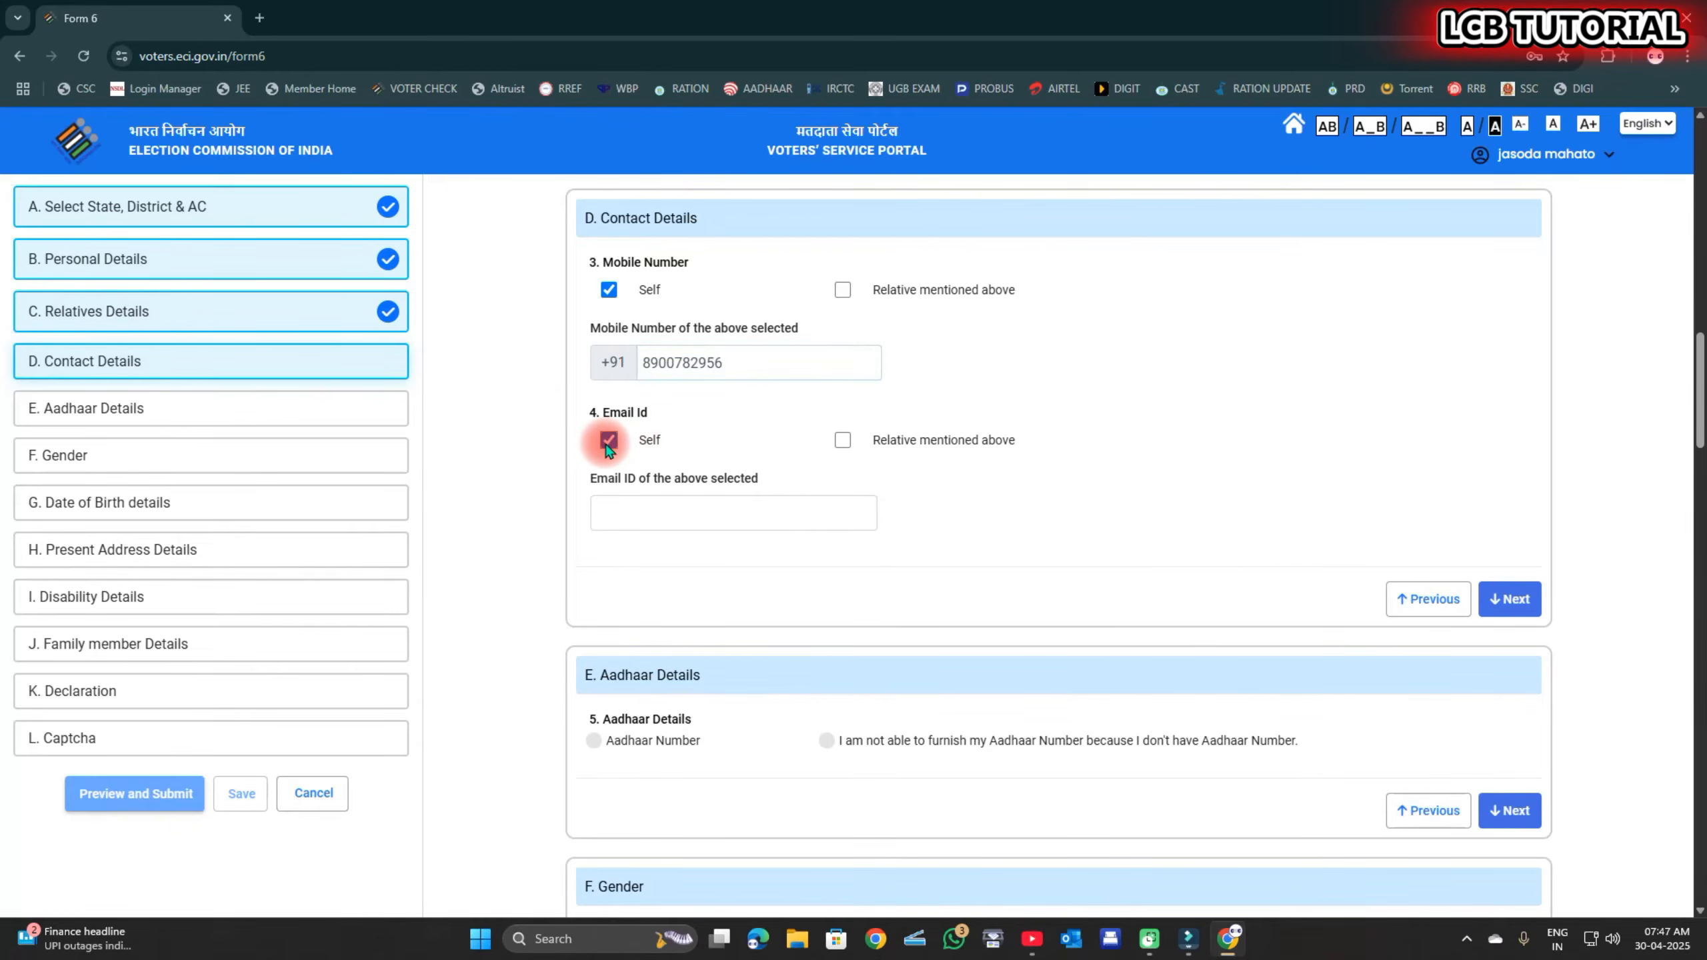
click(656, 507)
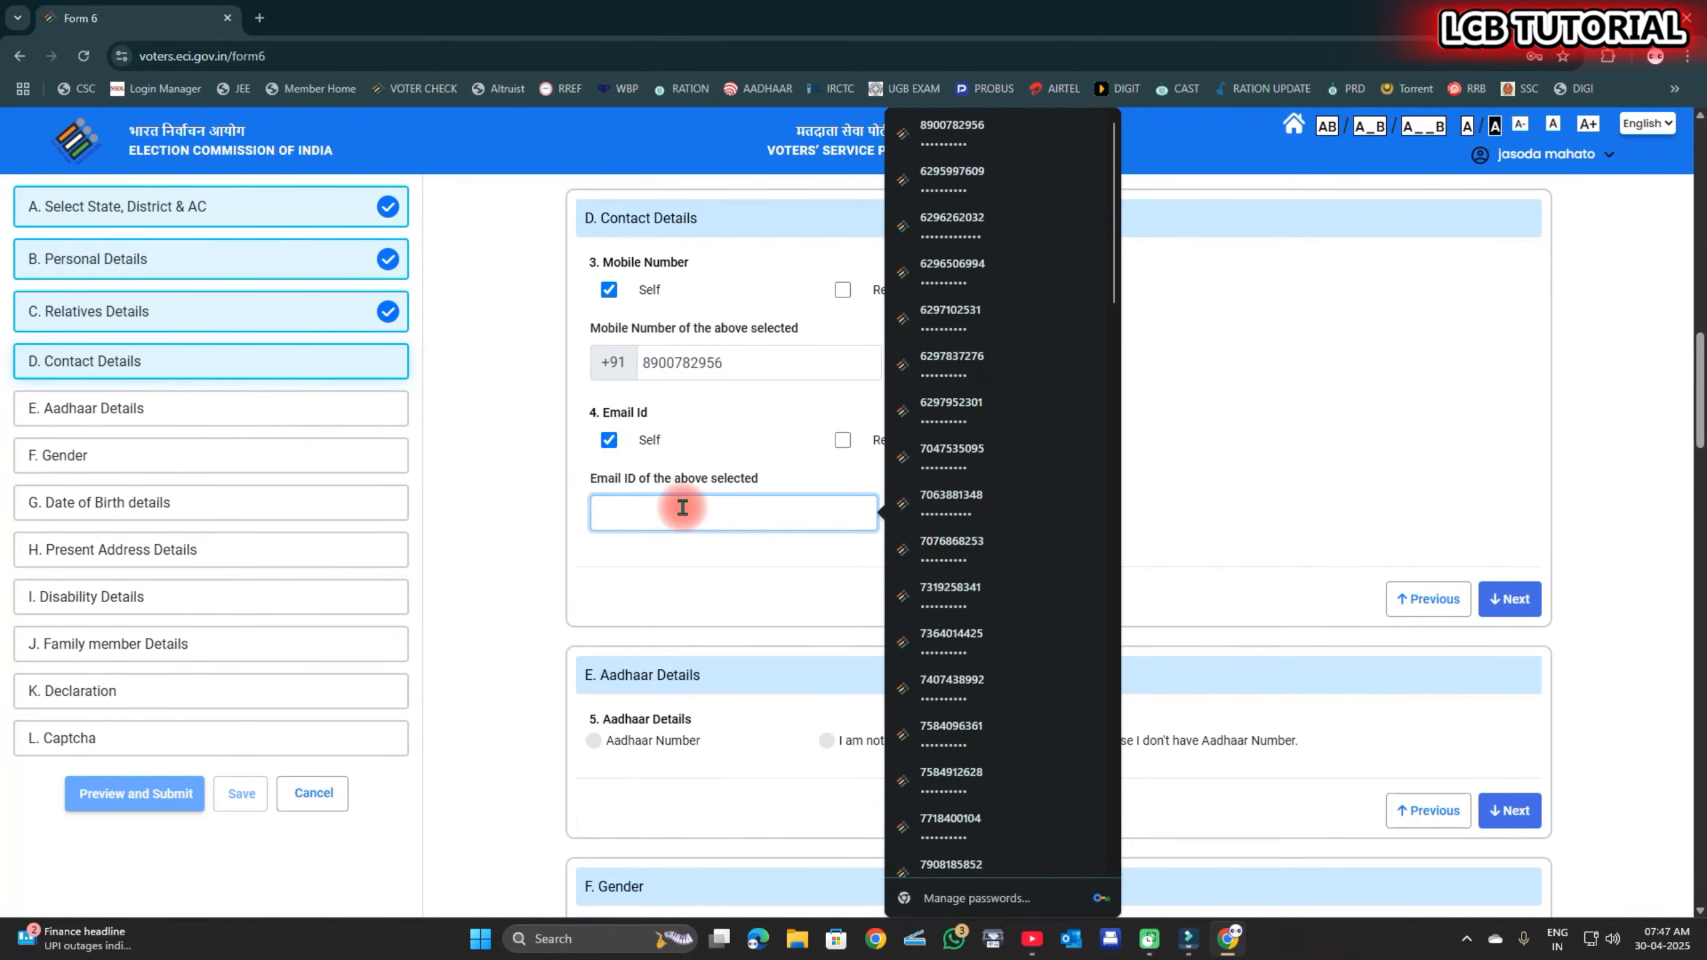
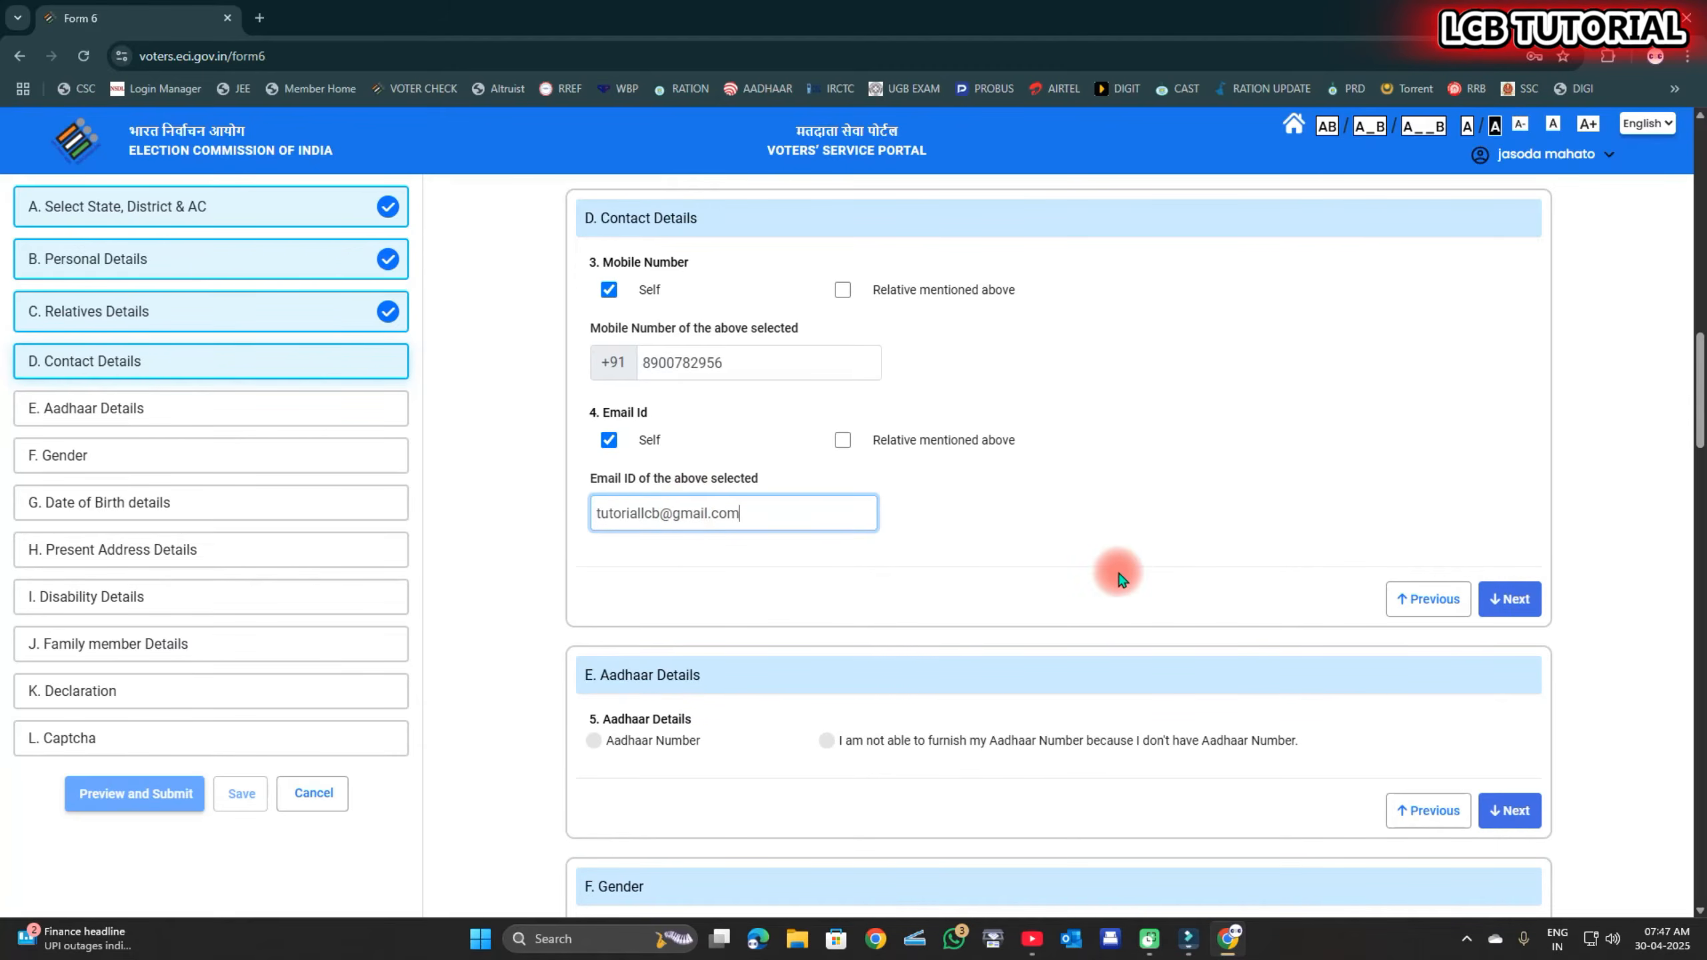
Step: Move to Aadhaar Details and enter the applicant's 12-digit Aadhaar number
click(1510, 611)
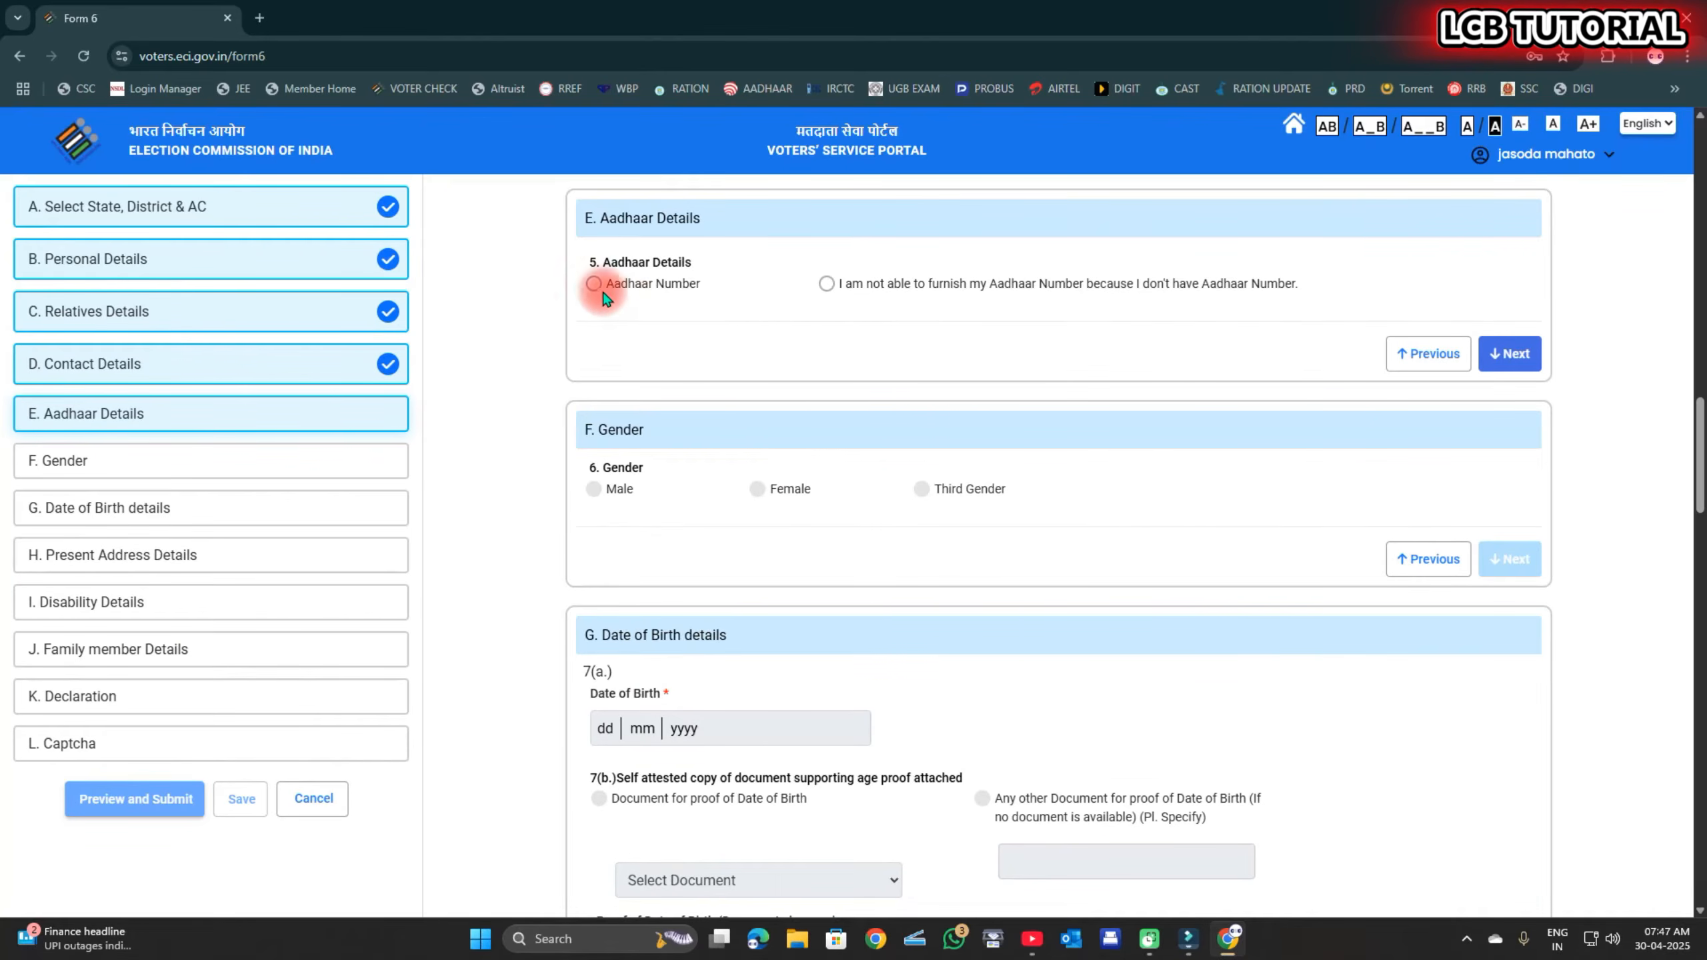
click(603, 295)
click(670, 361)
text(12)
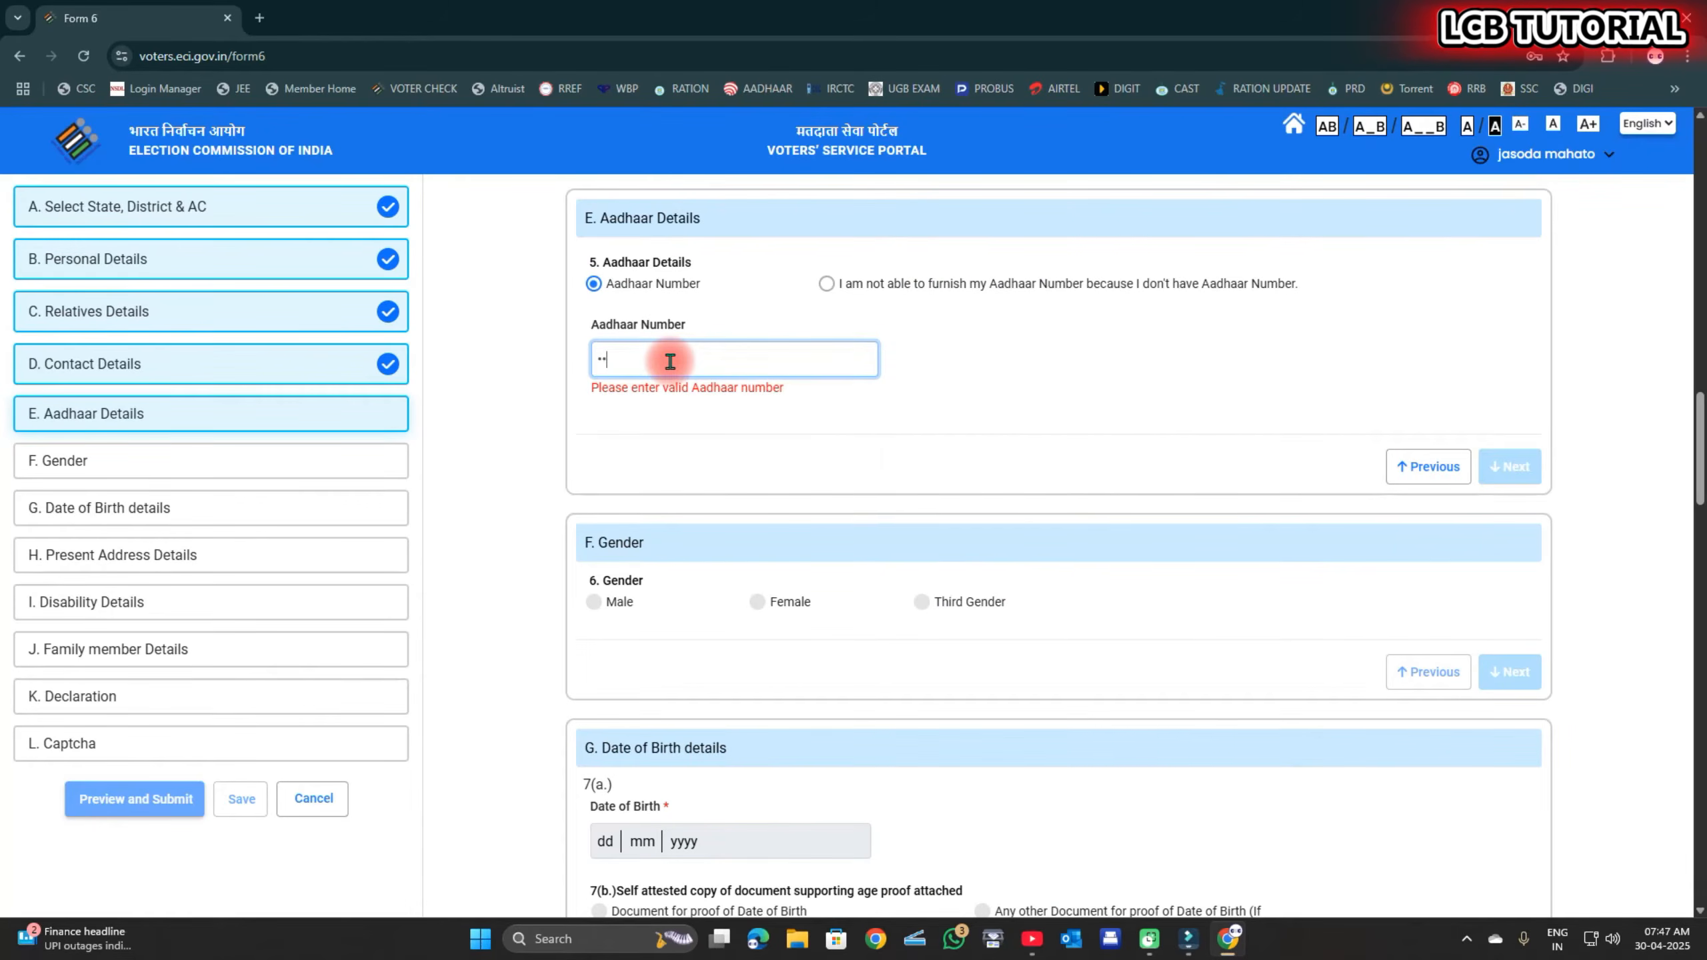
text(34567890)
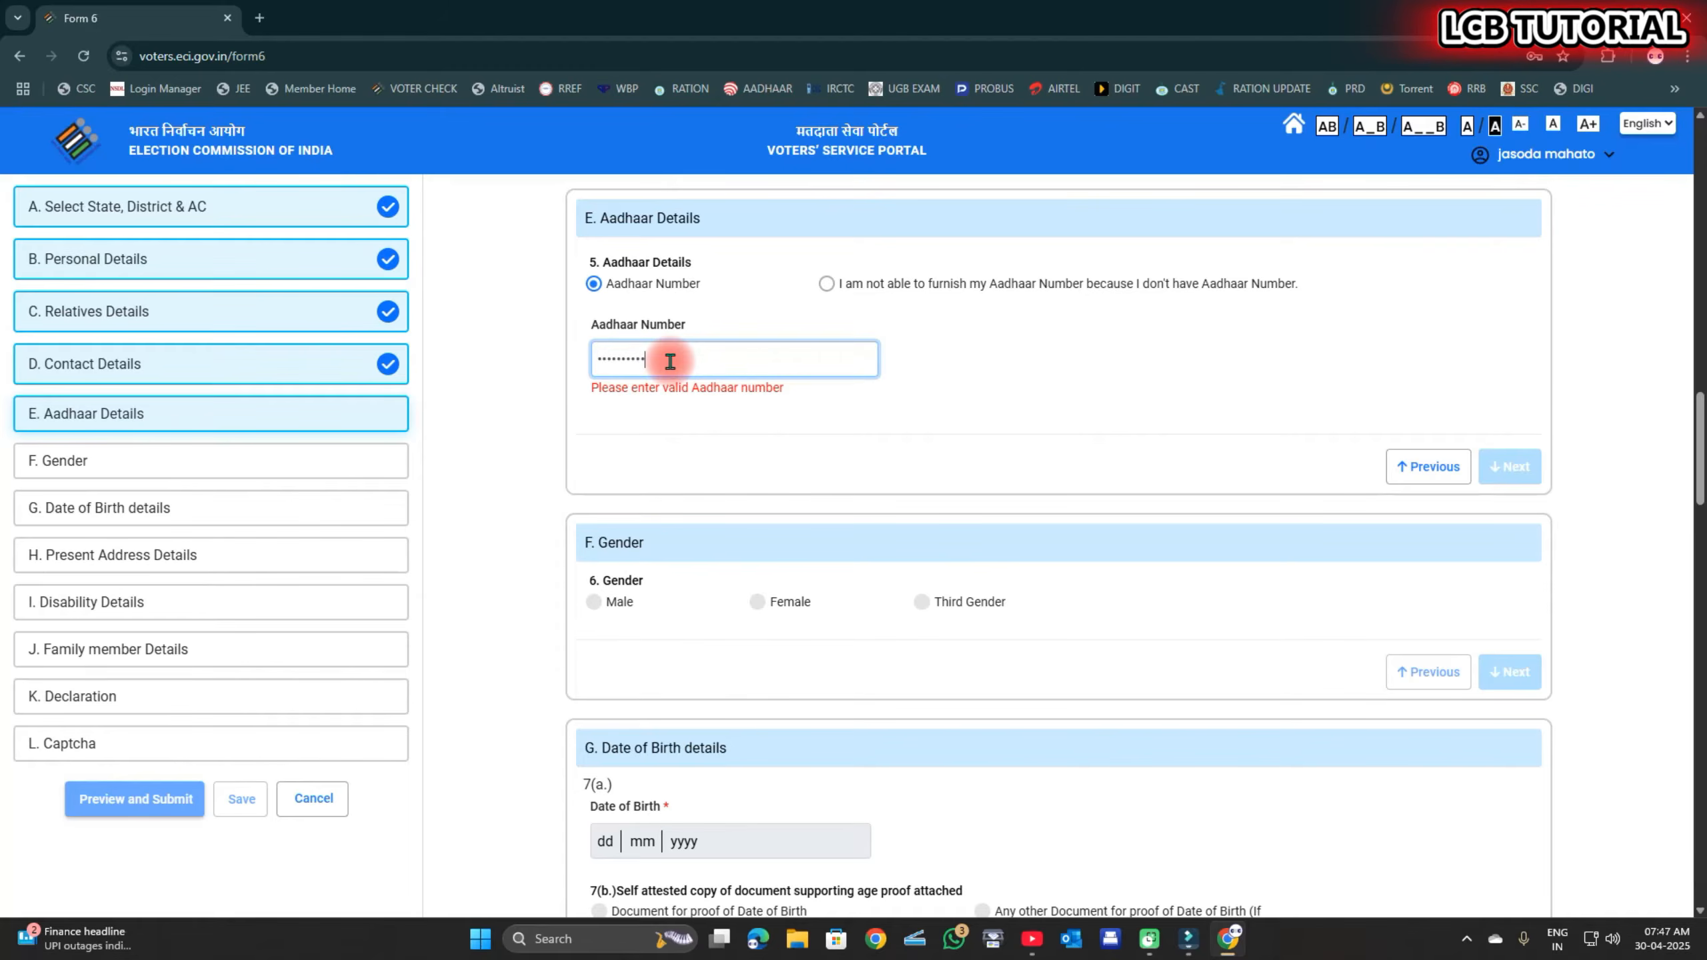
text(12)
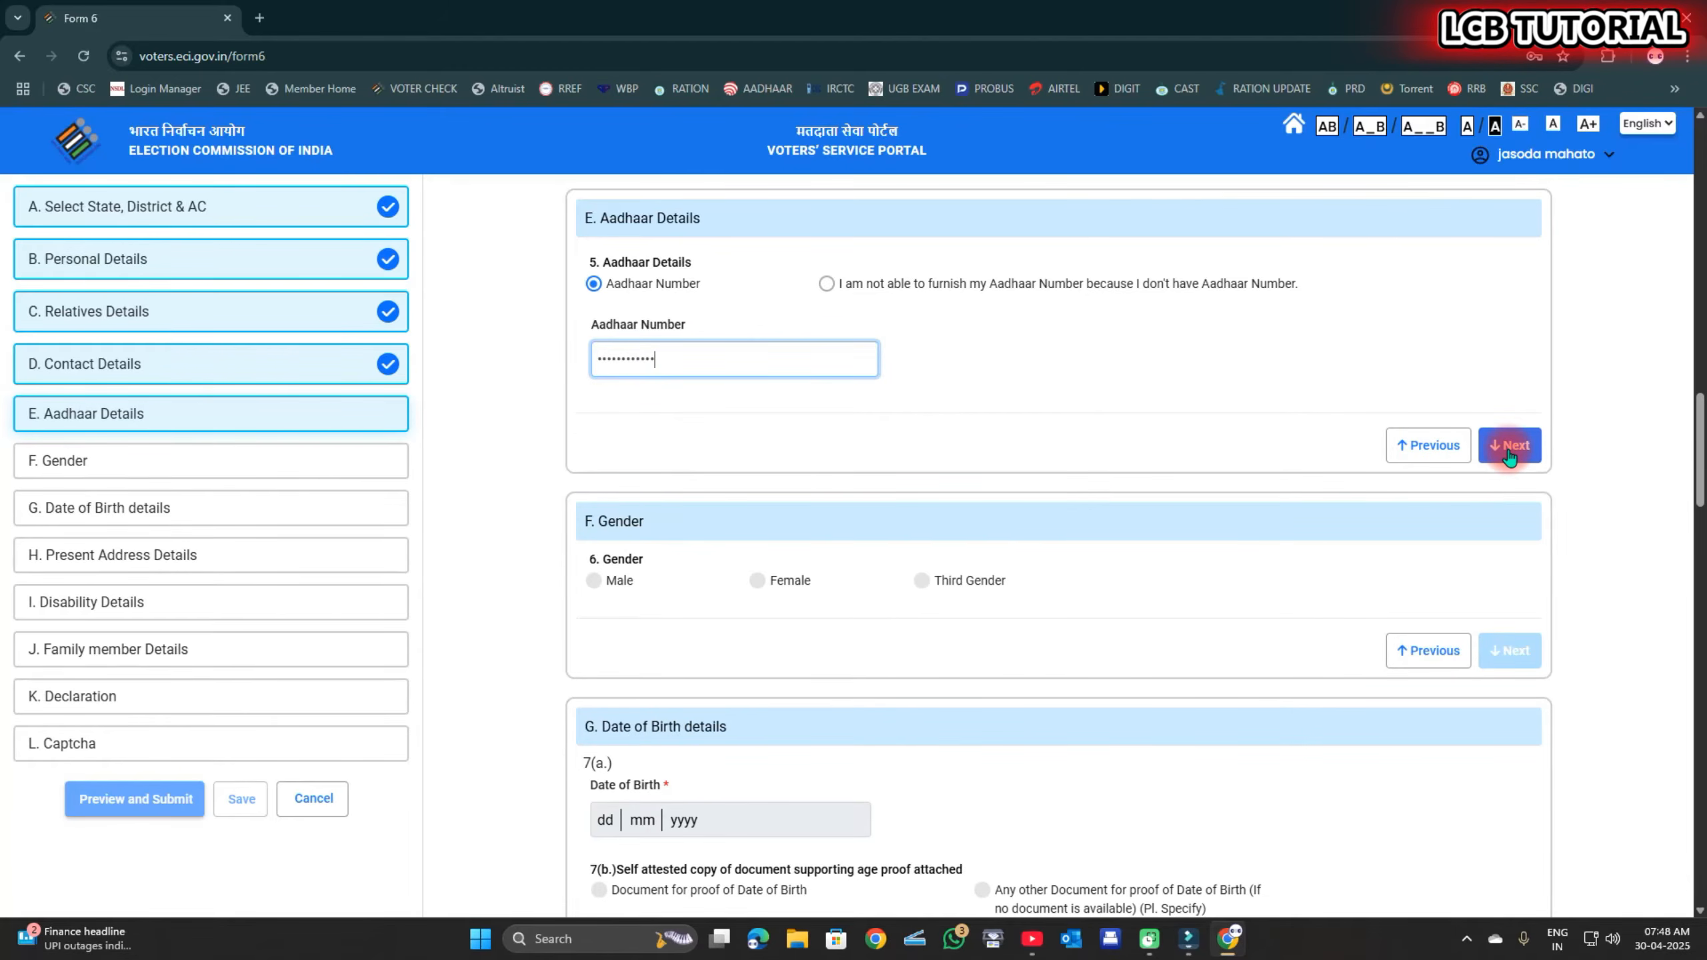
Step: Set the applicant's gender to Male and continue to Date of Birth
click(1508, 447)
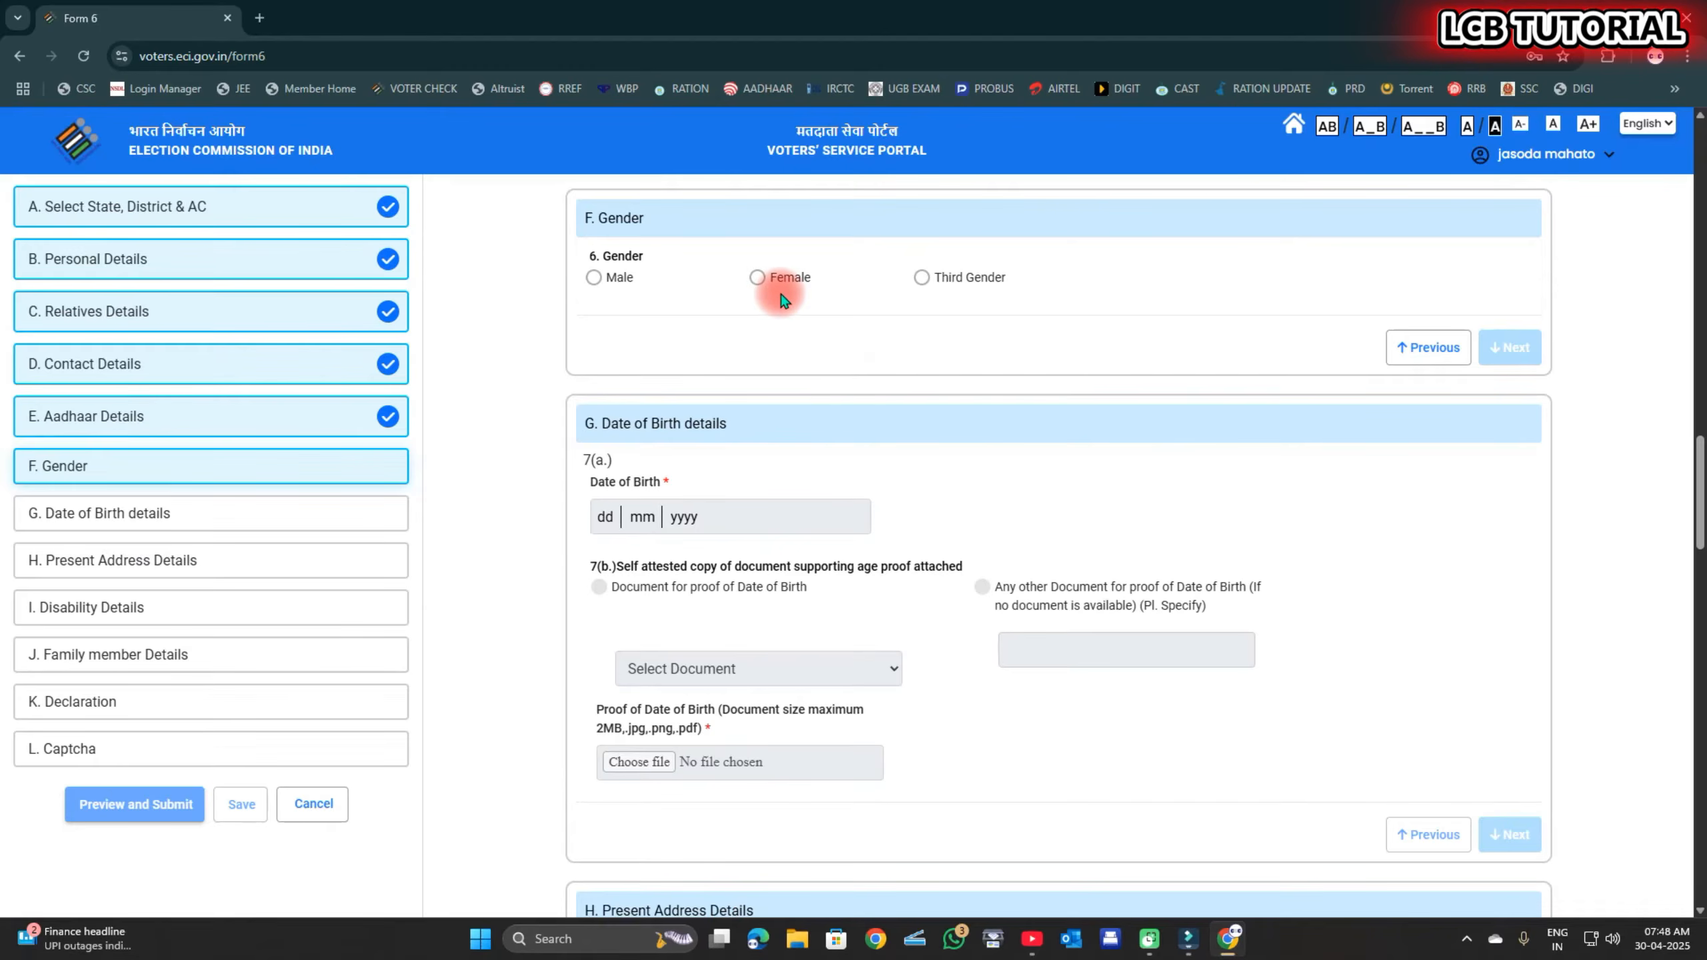
click(605, 282)
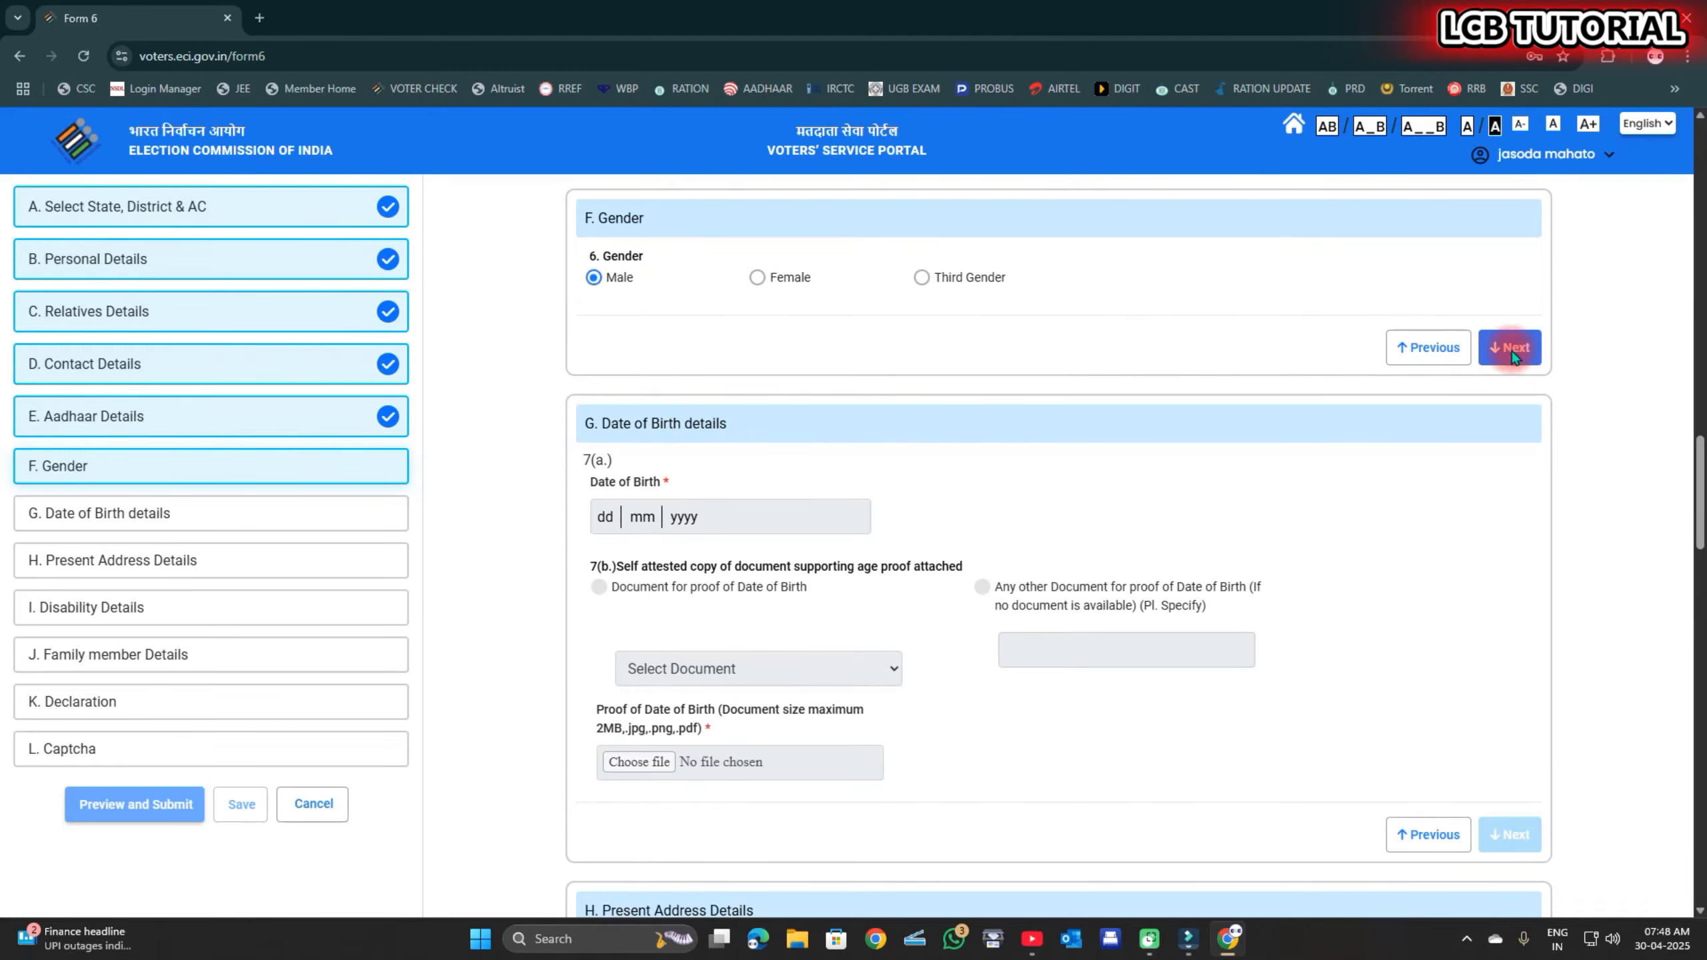
click(1511, 350)
Step: Enter 01/01/1989 as the applicant's date of birth
click(608, 314)
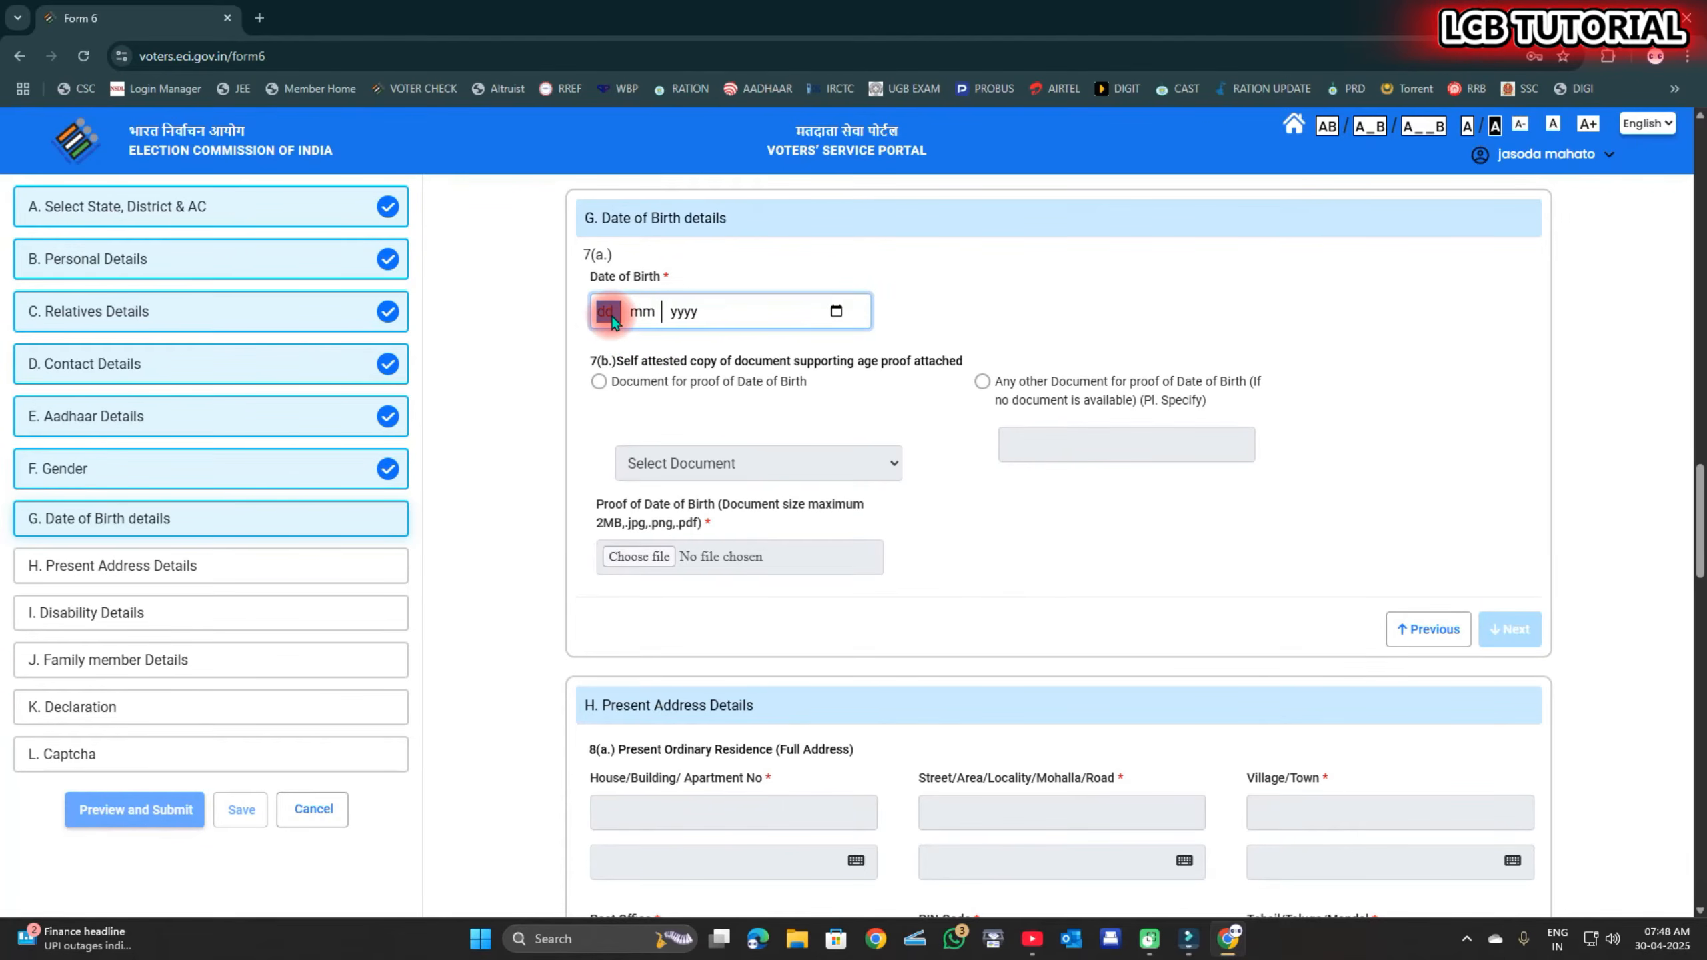
text(01 01 )
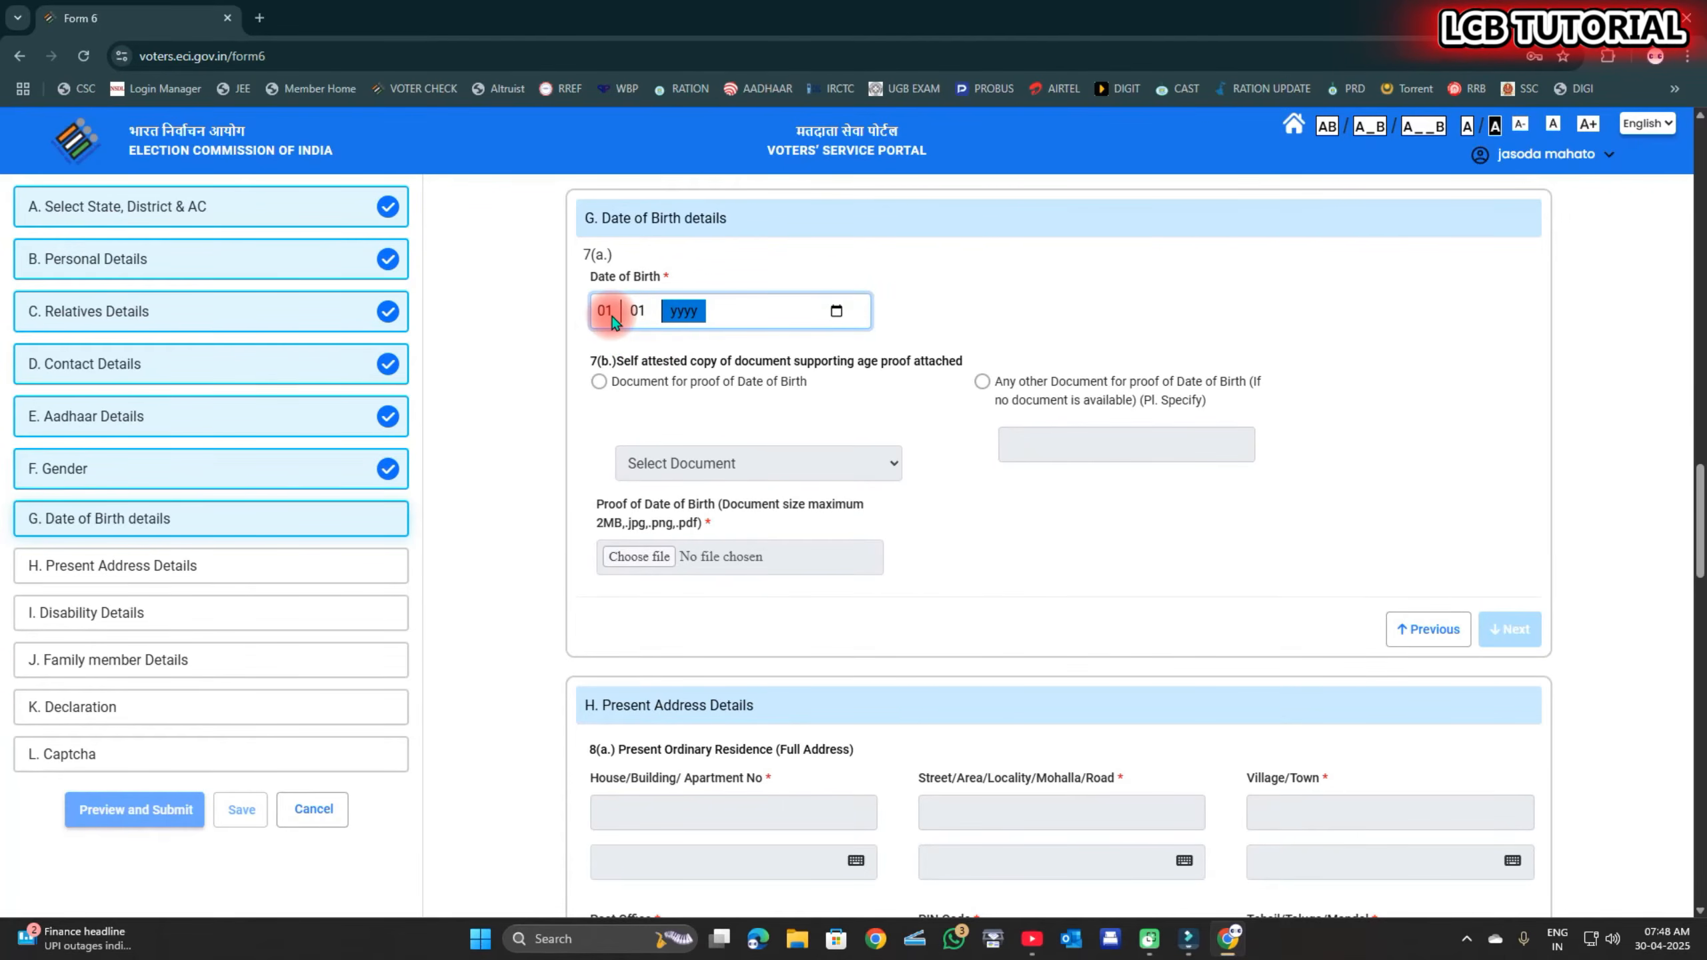
text(1989)
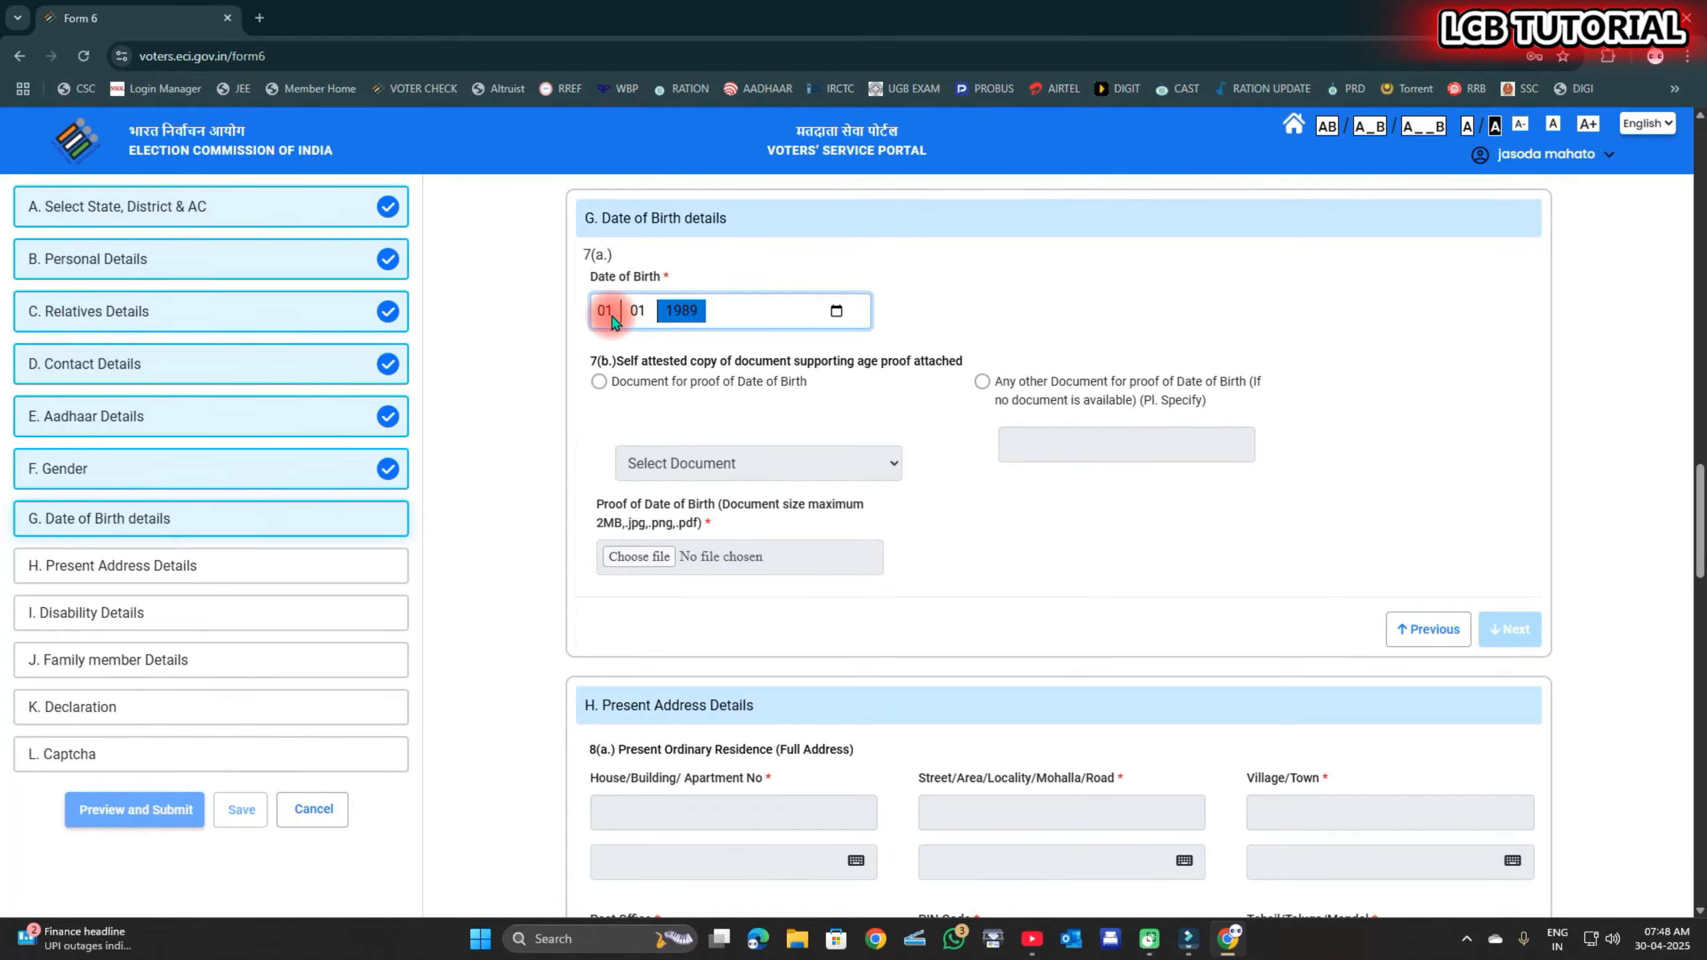
click(1005, 327)
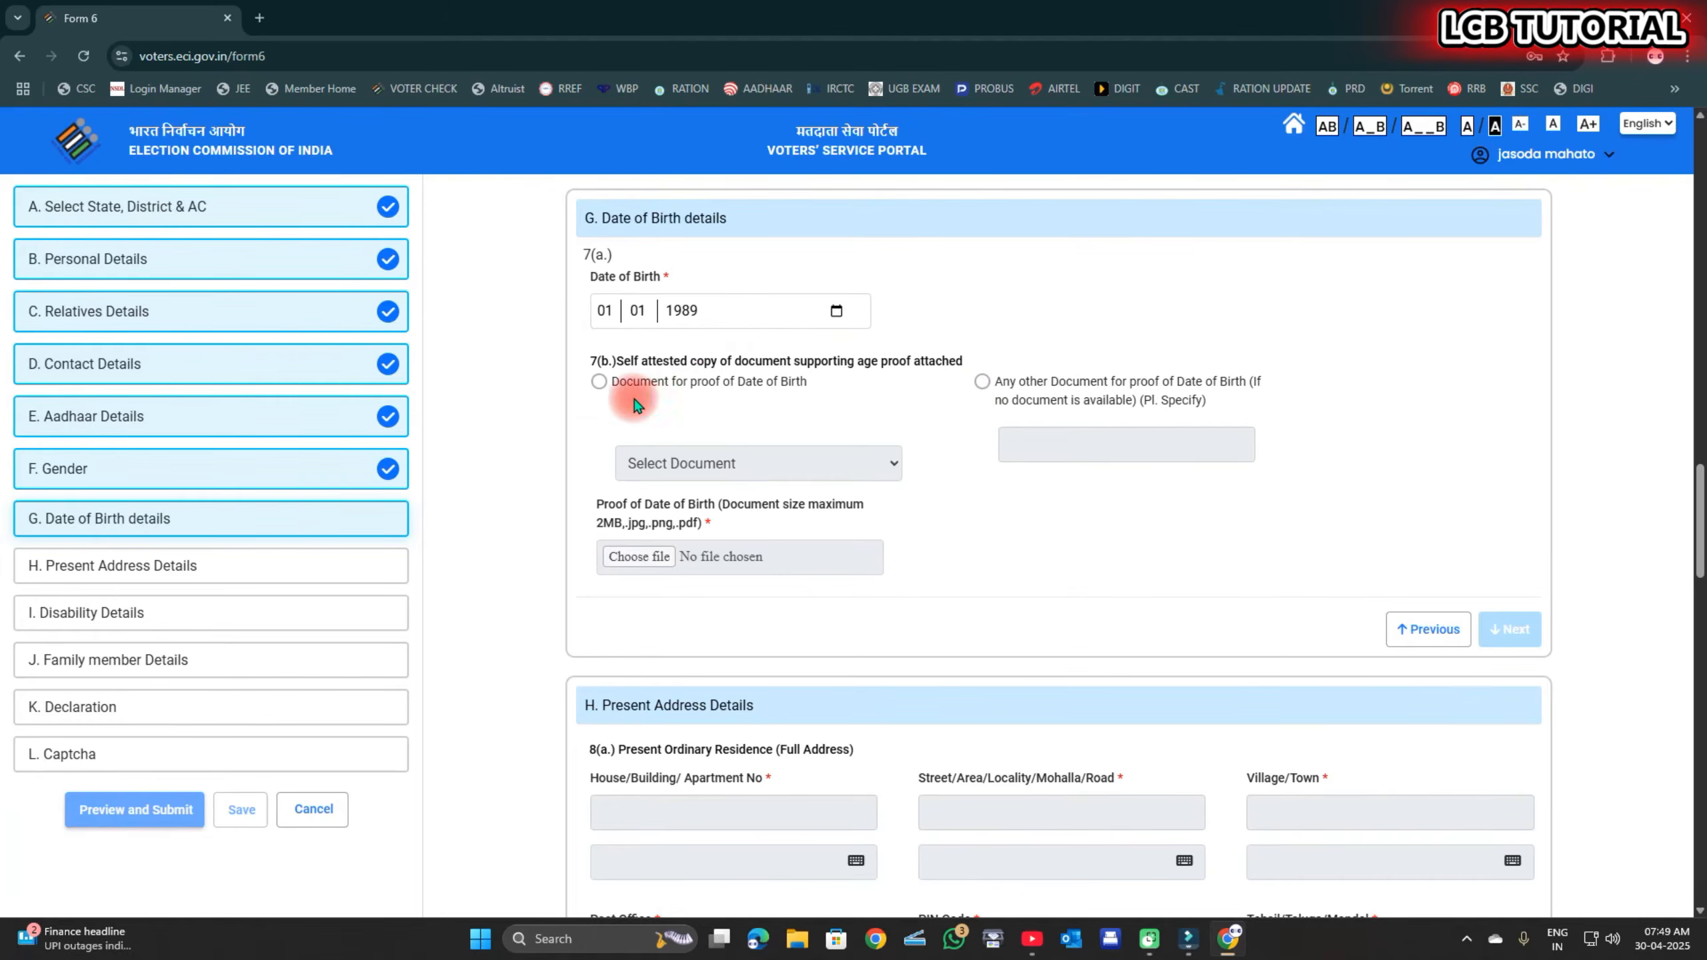
Step: Attach MP BOARD.pdf as the Class X/XII certificate for date-of-birth proof
click(432, 376)
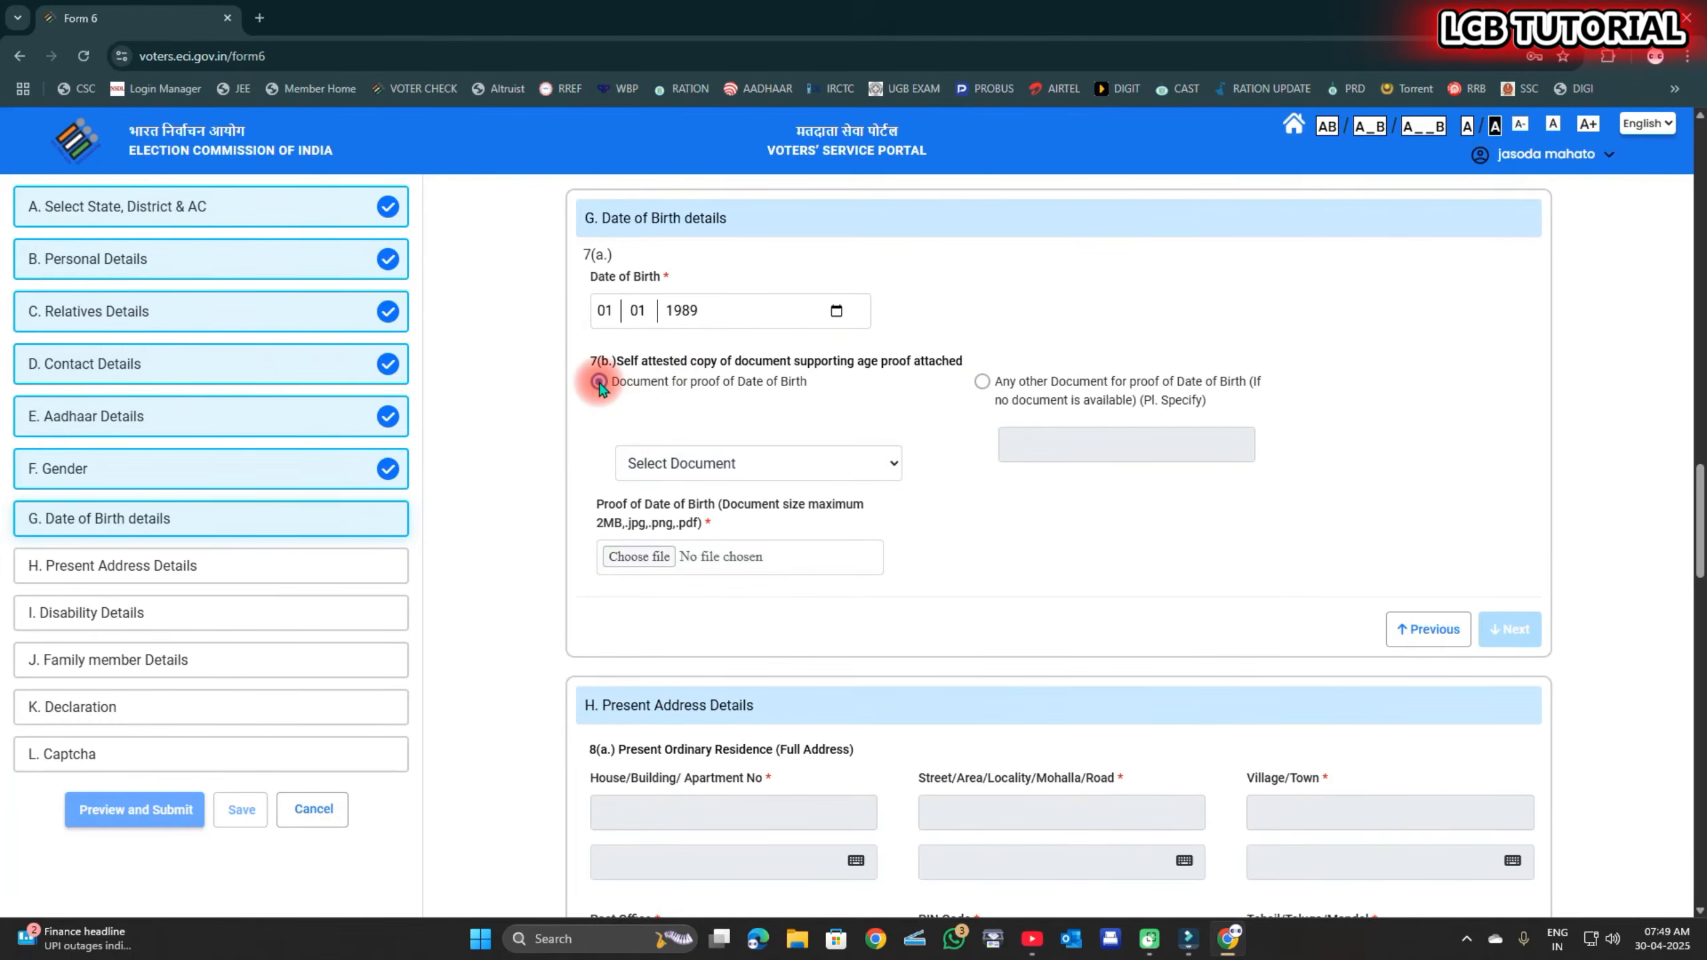
click(686, 465)
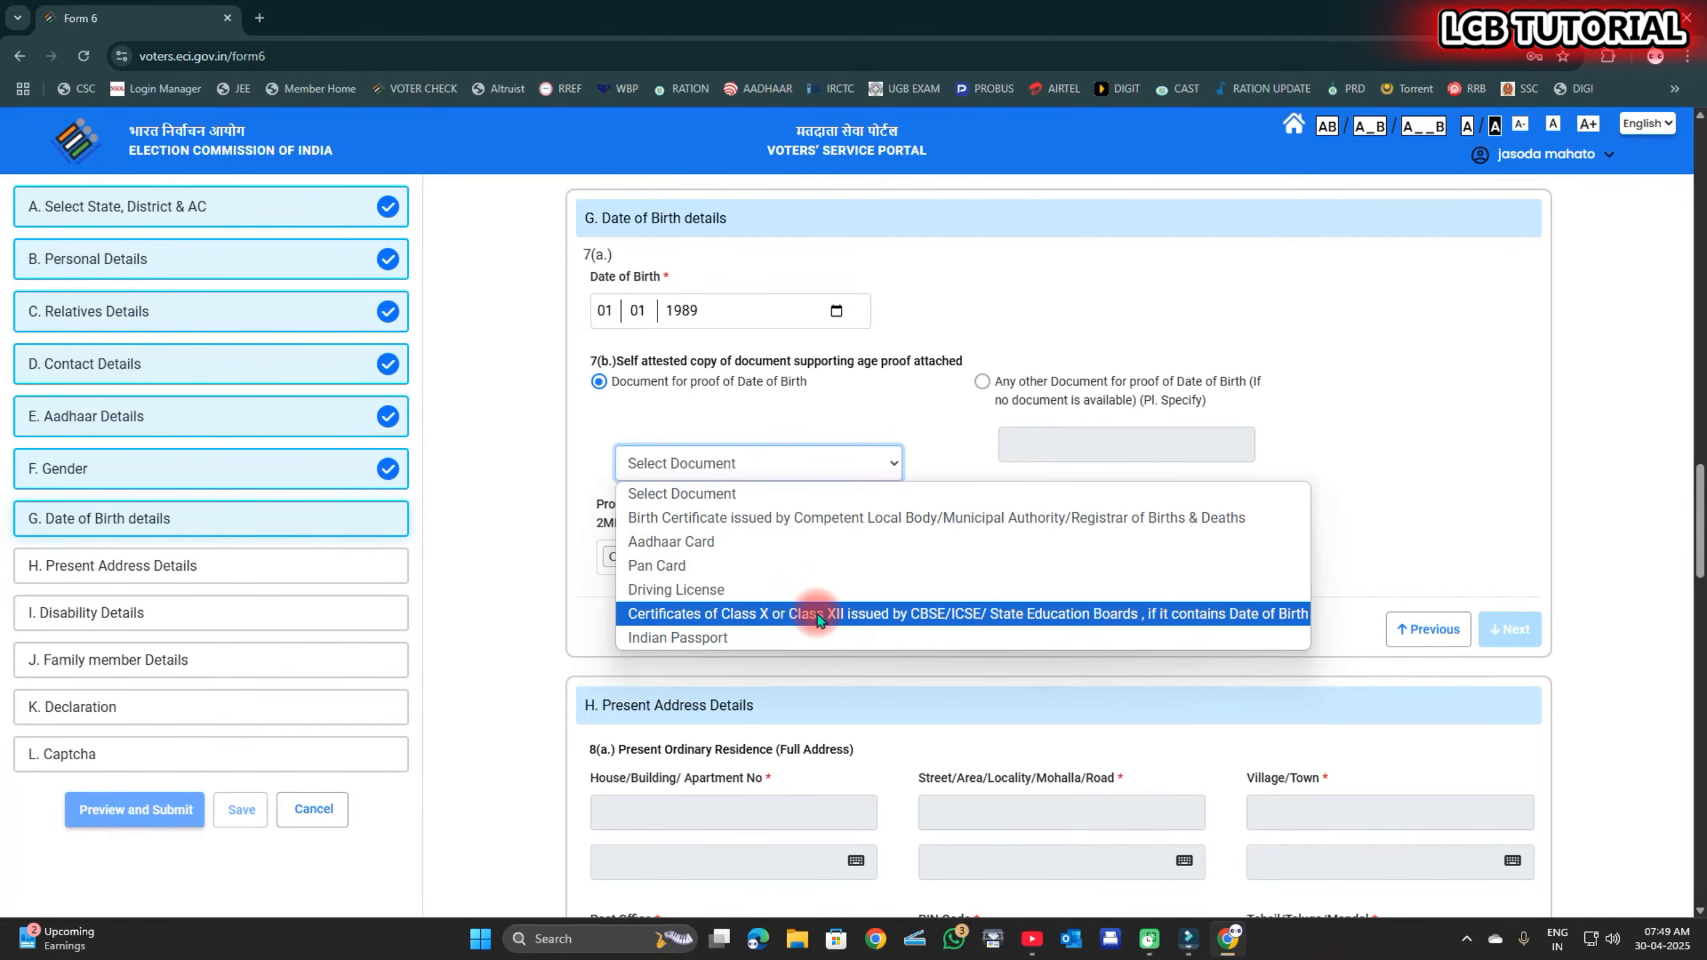
click(784, 616)
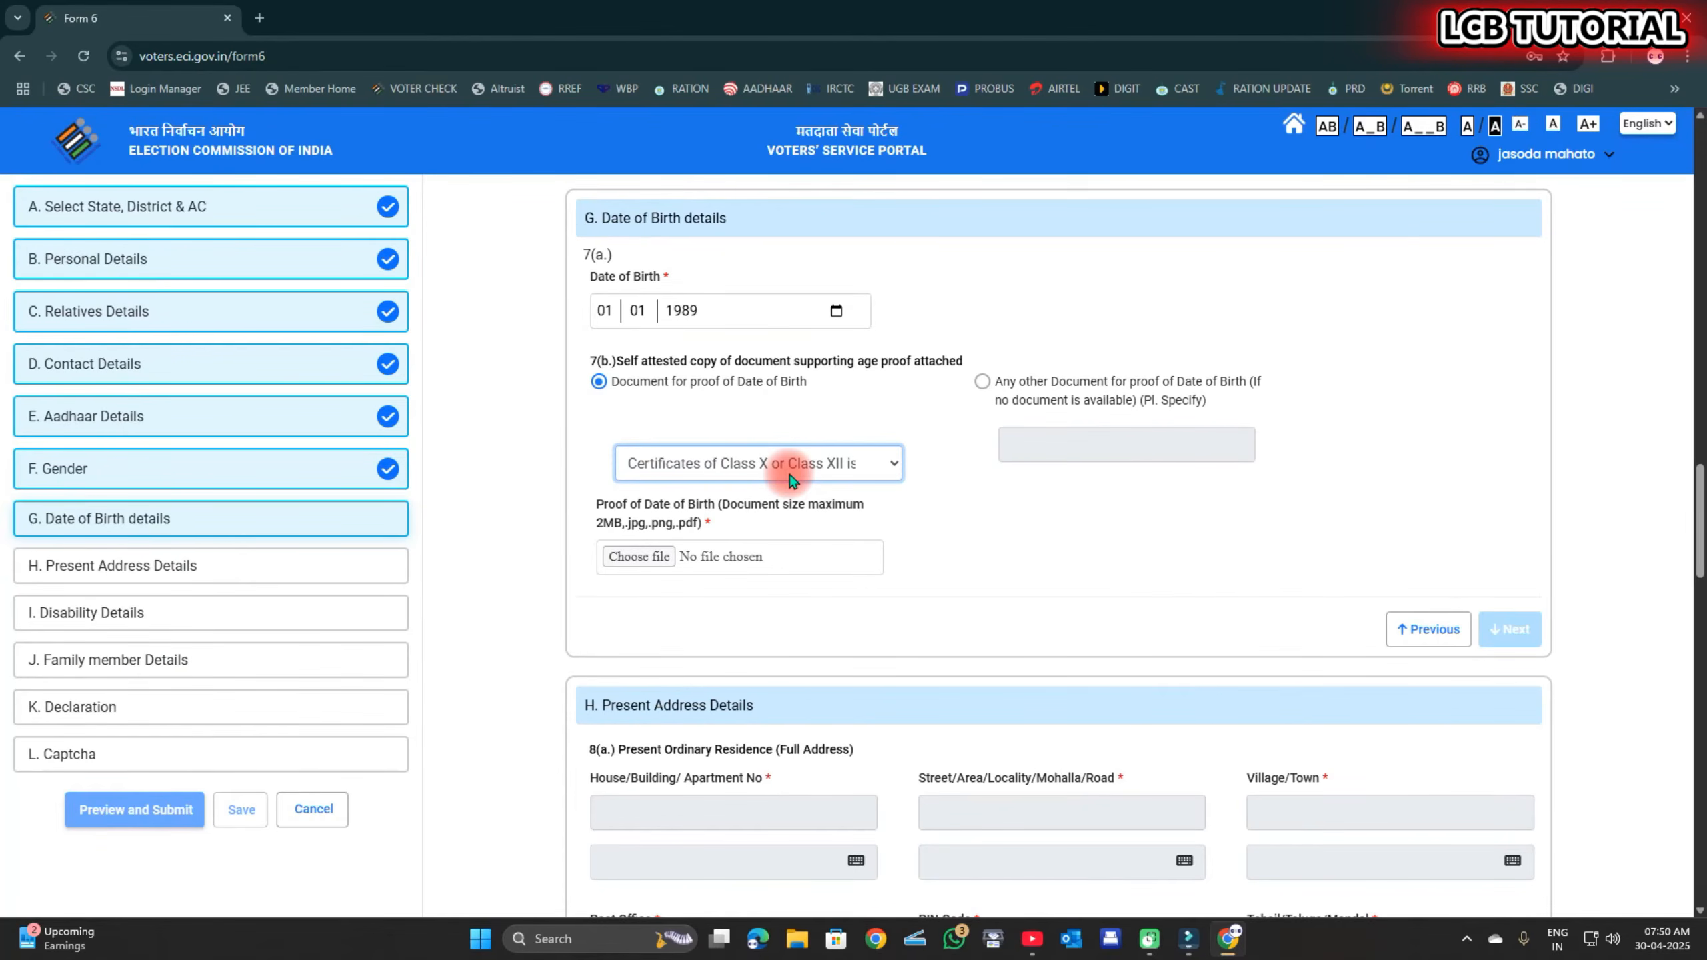
click(638, 557)
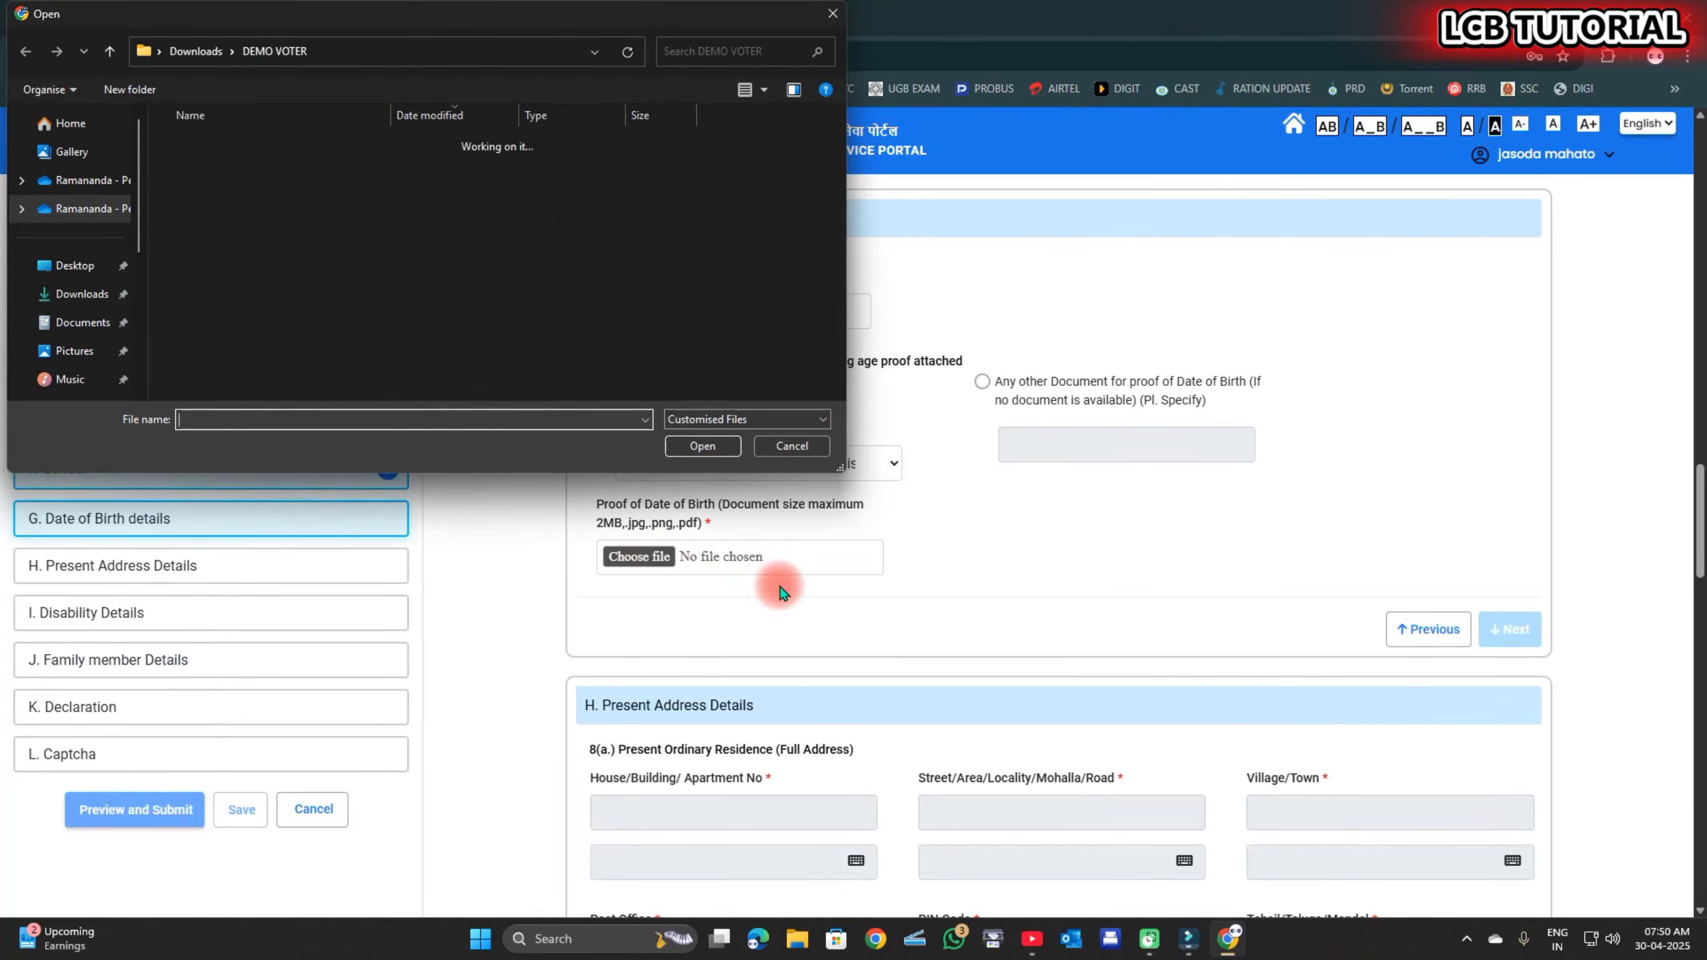
double_click(219, 192)
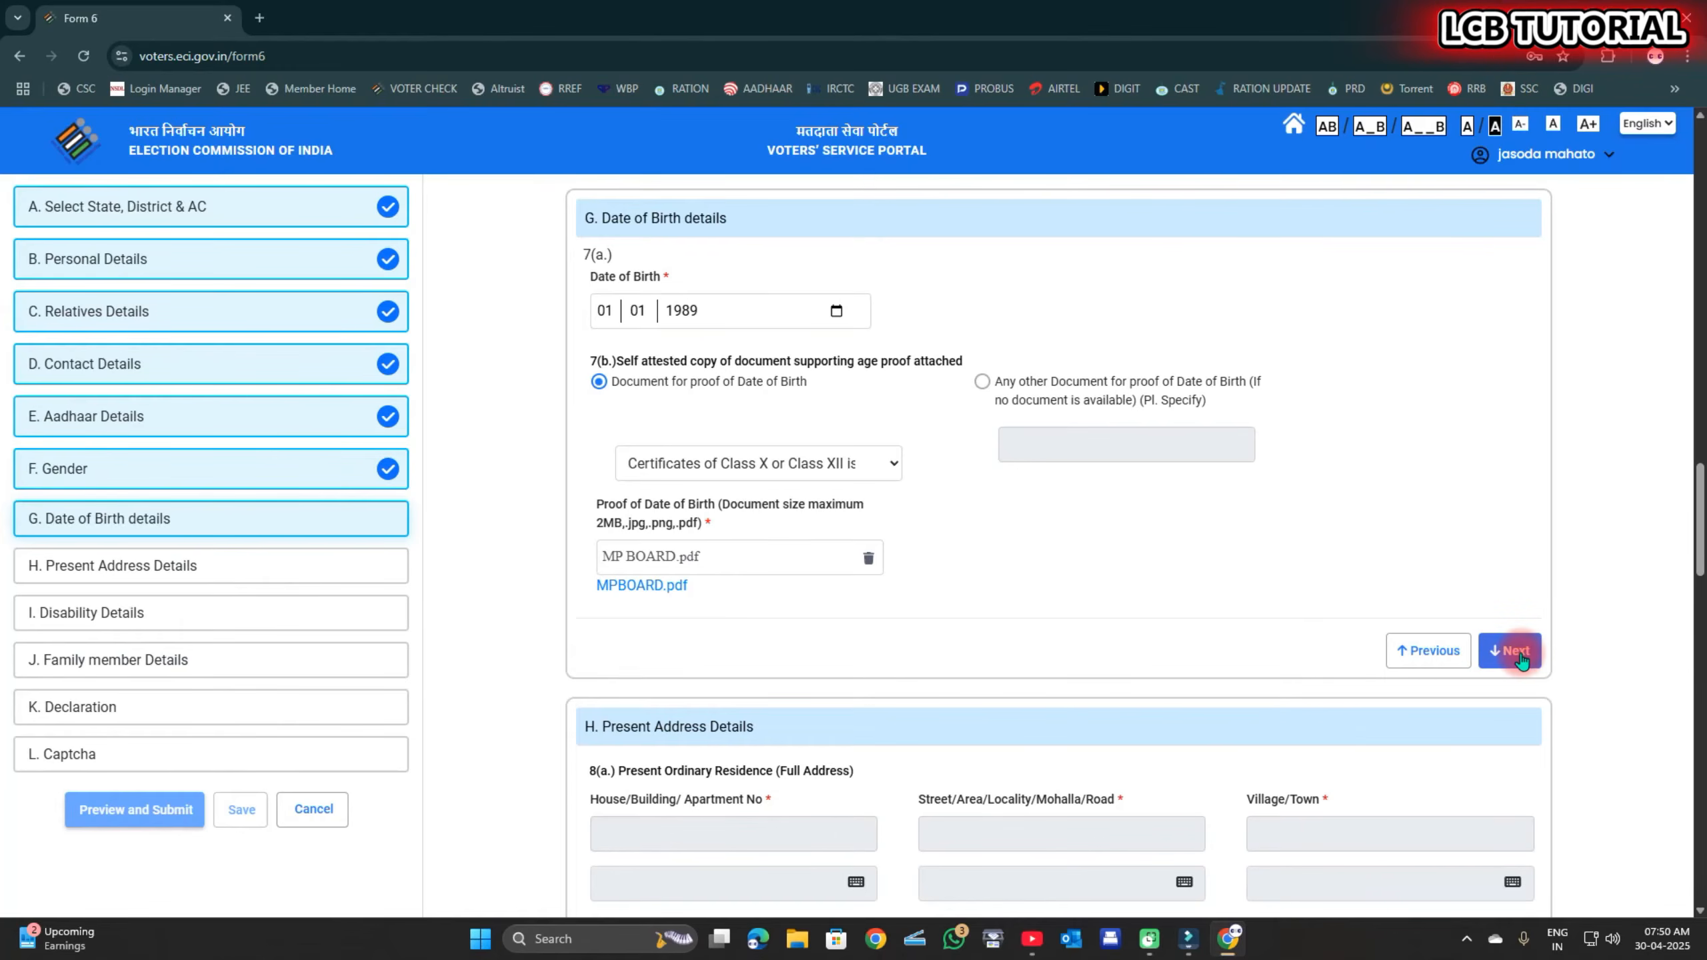
Step: Move to Present Address Details and enter the house number and street/locality
click(1511, 651)
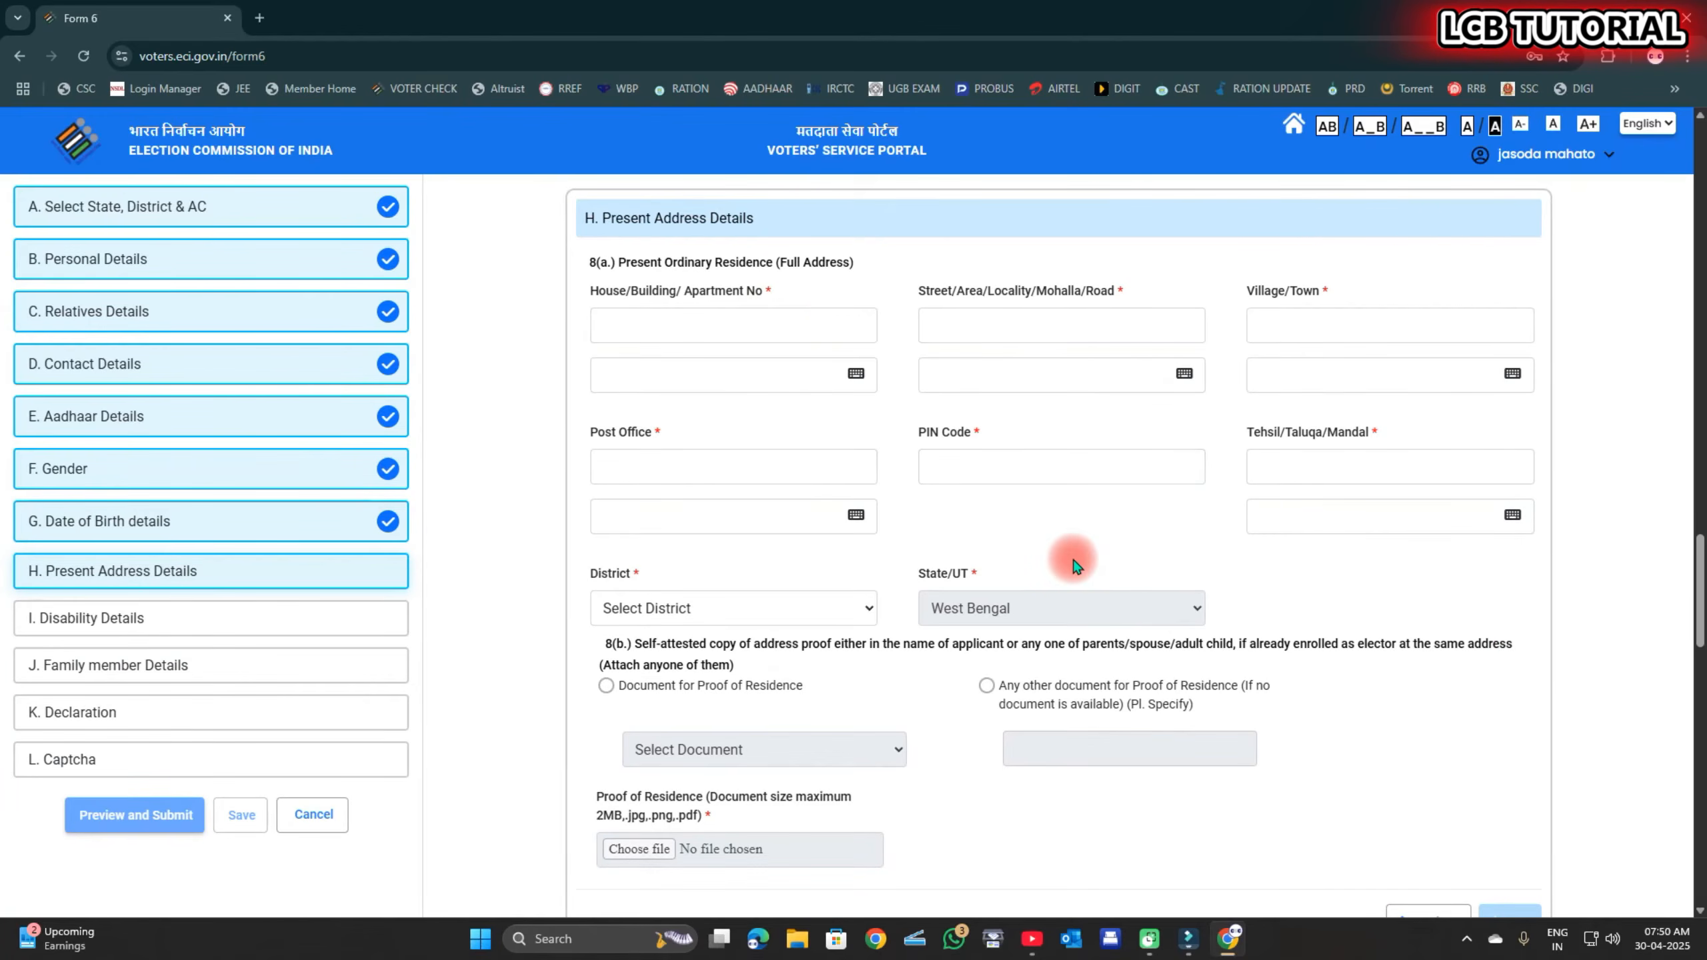
click(718, 317)
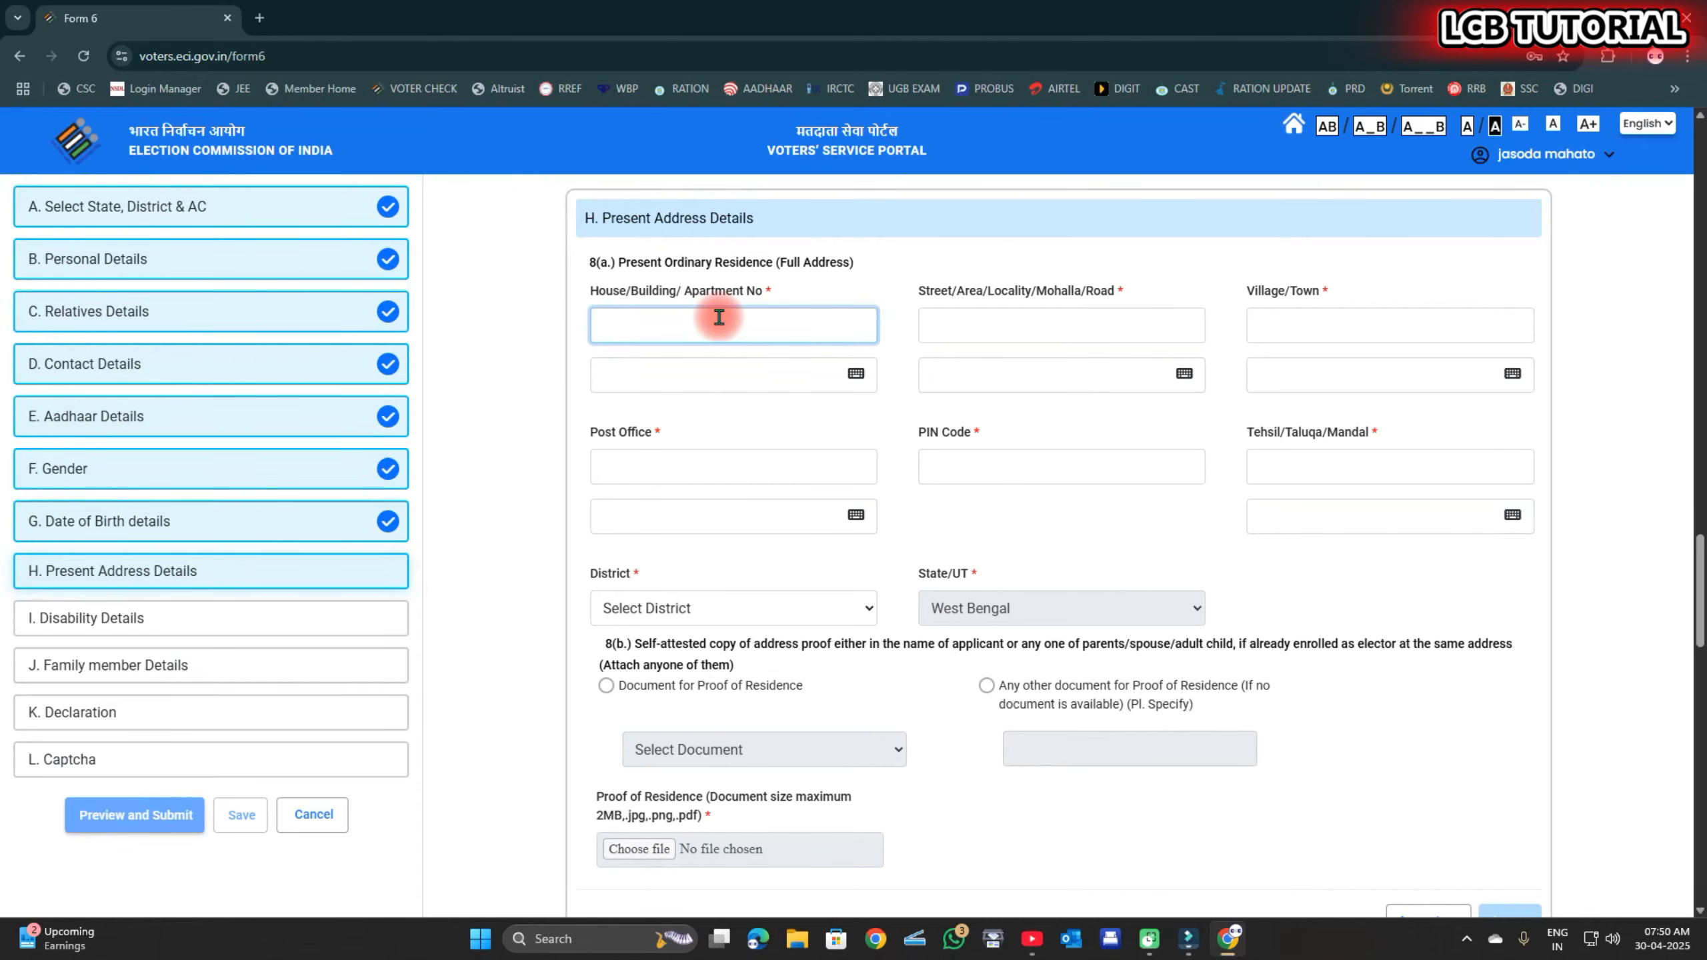
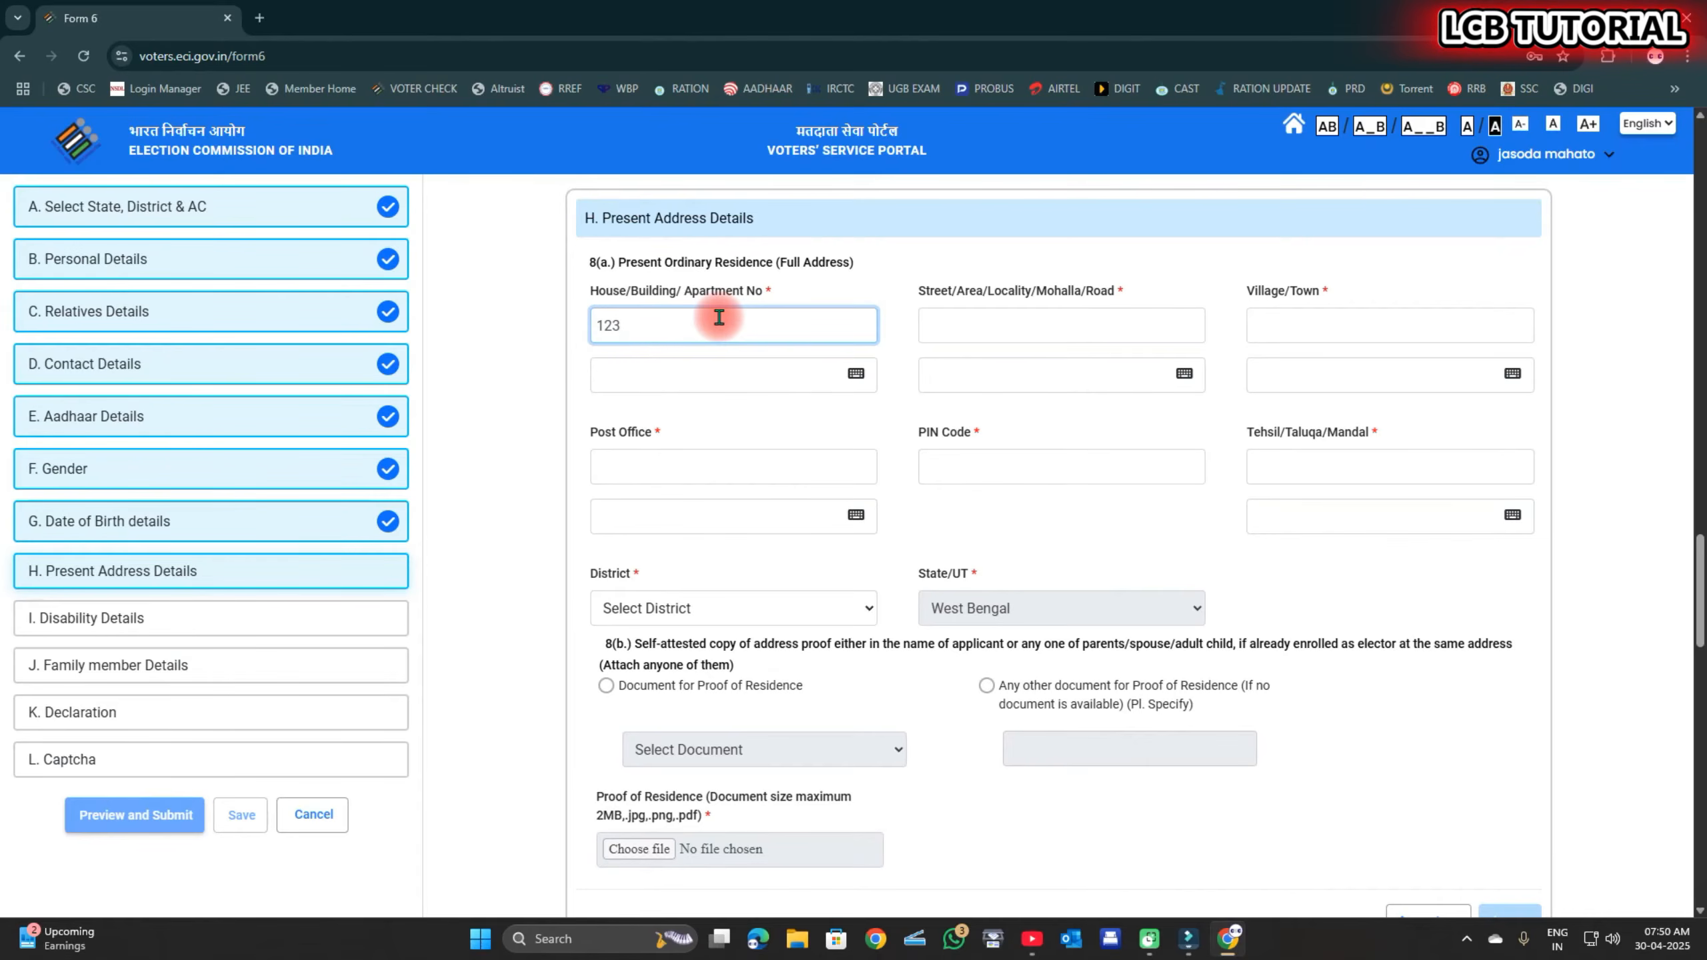
click(1002, 317)
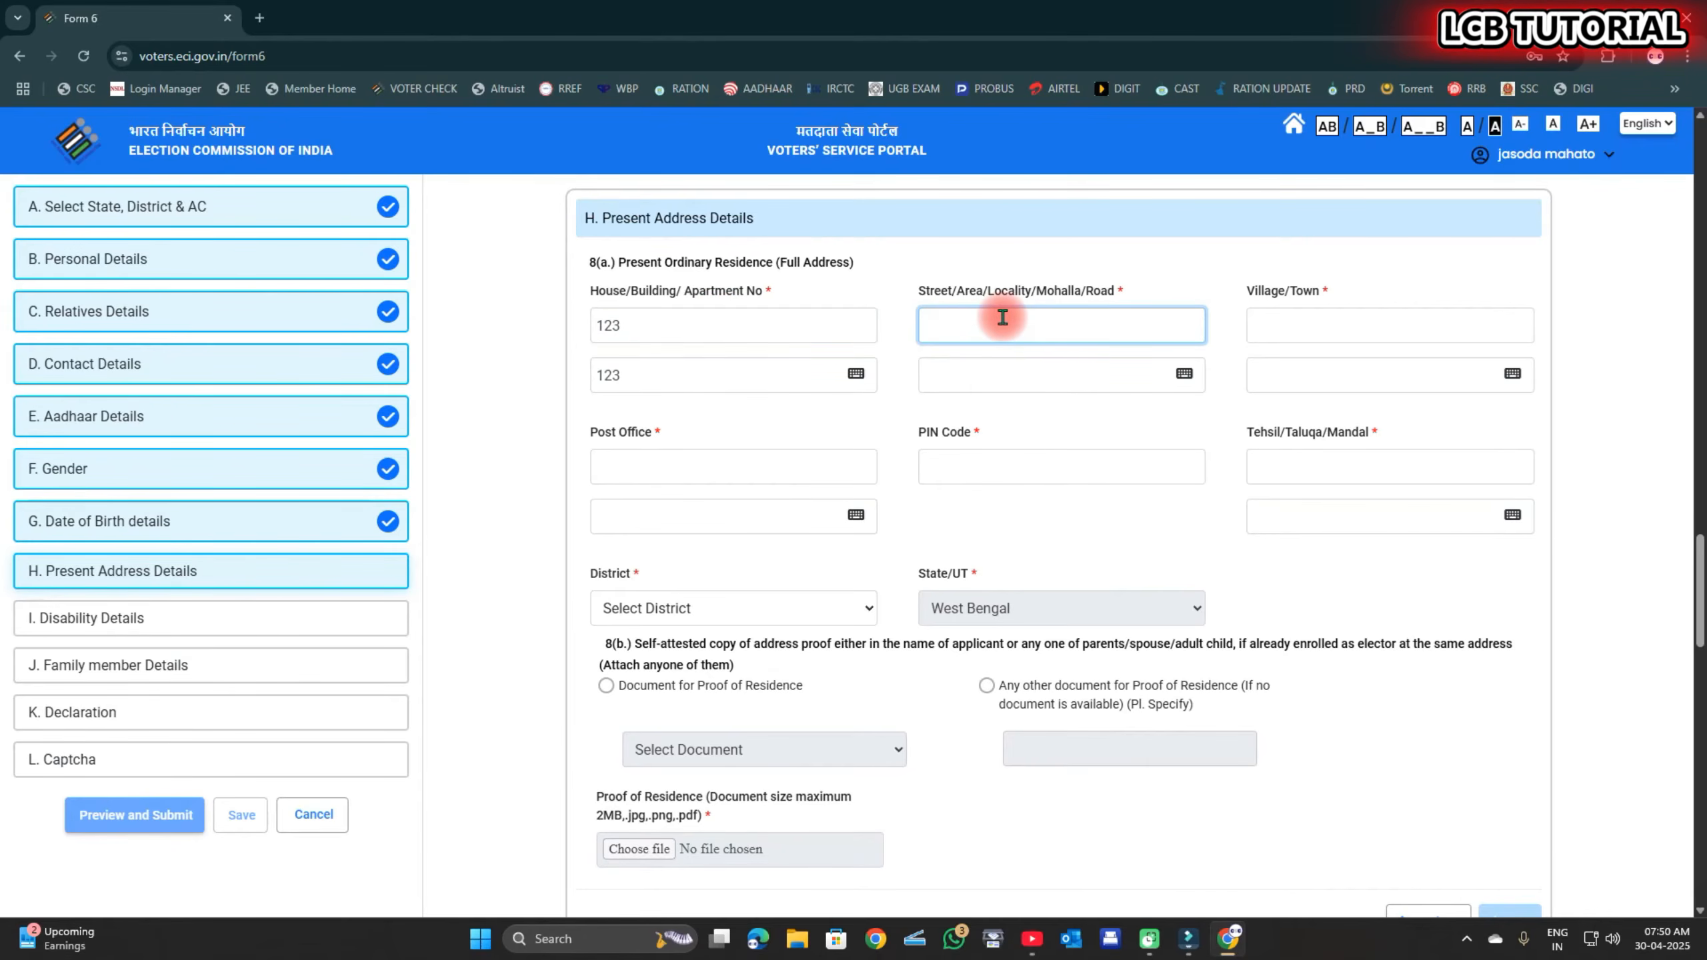
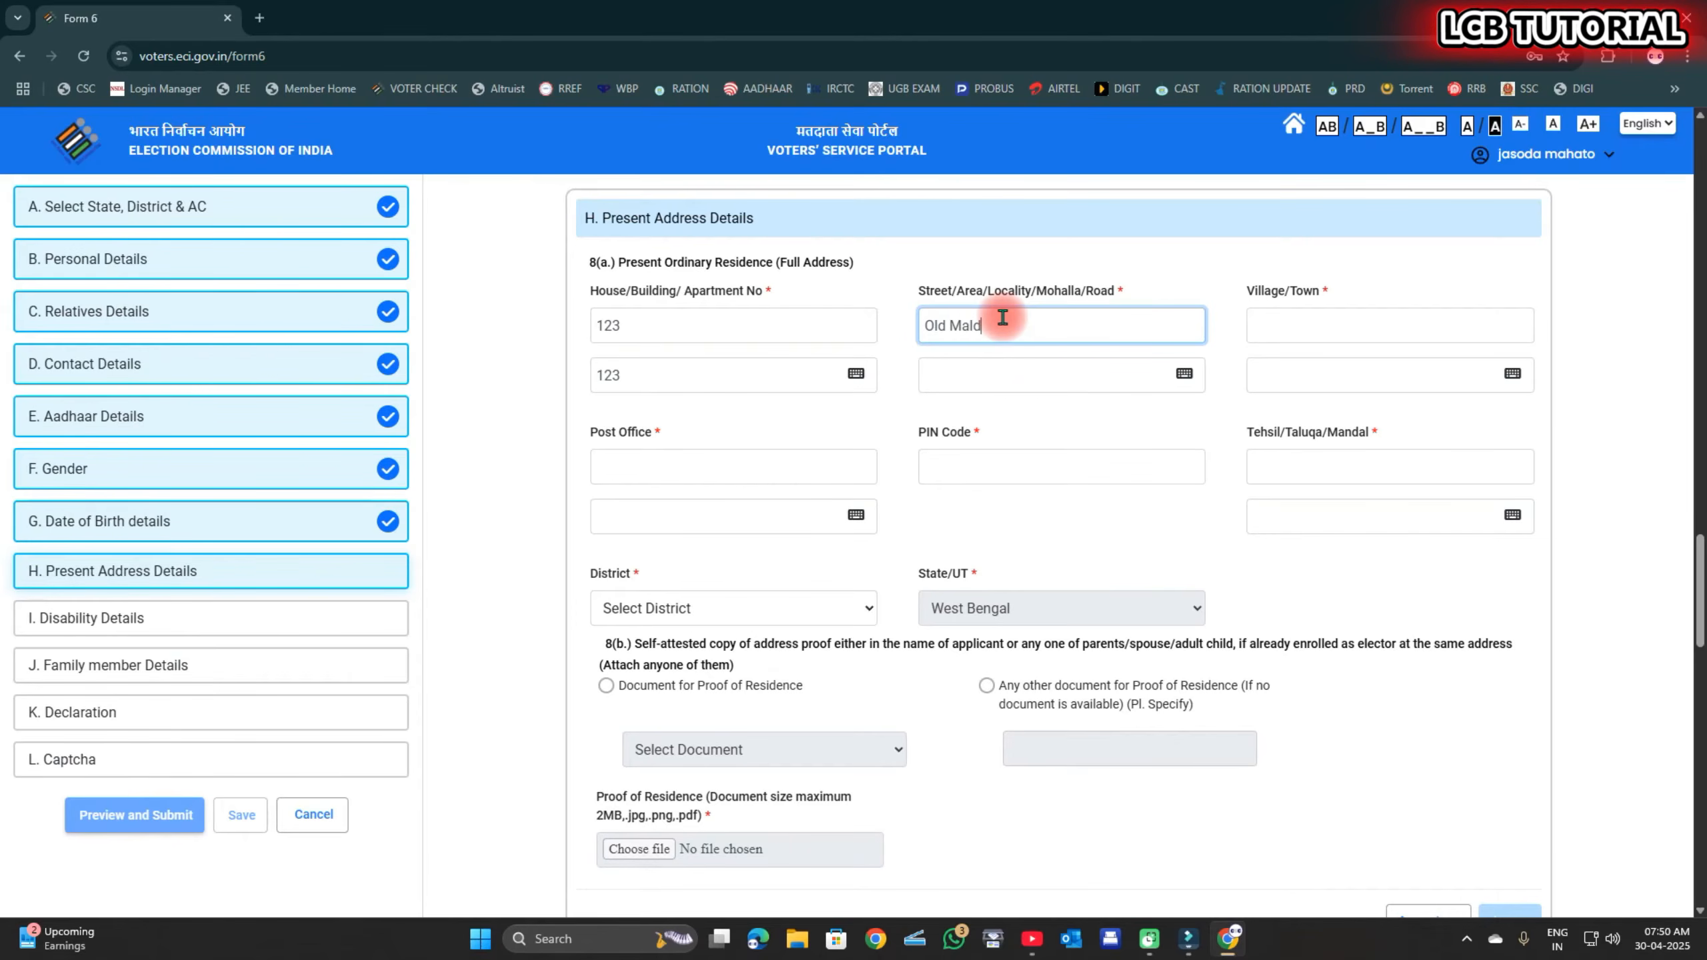
Step: Fill in the village/town, post office, PIN code and tehsil so Bengali versions appear
click(1316, 326)
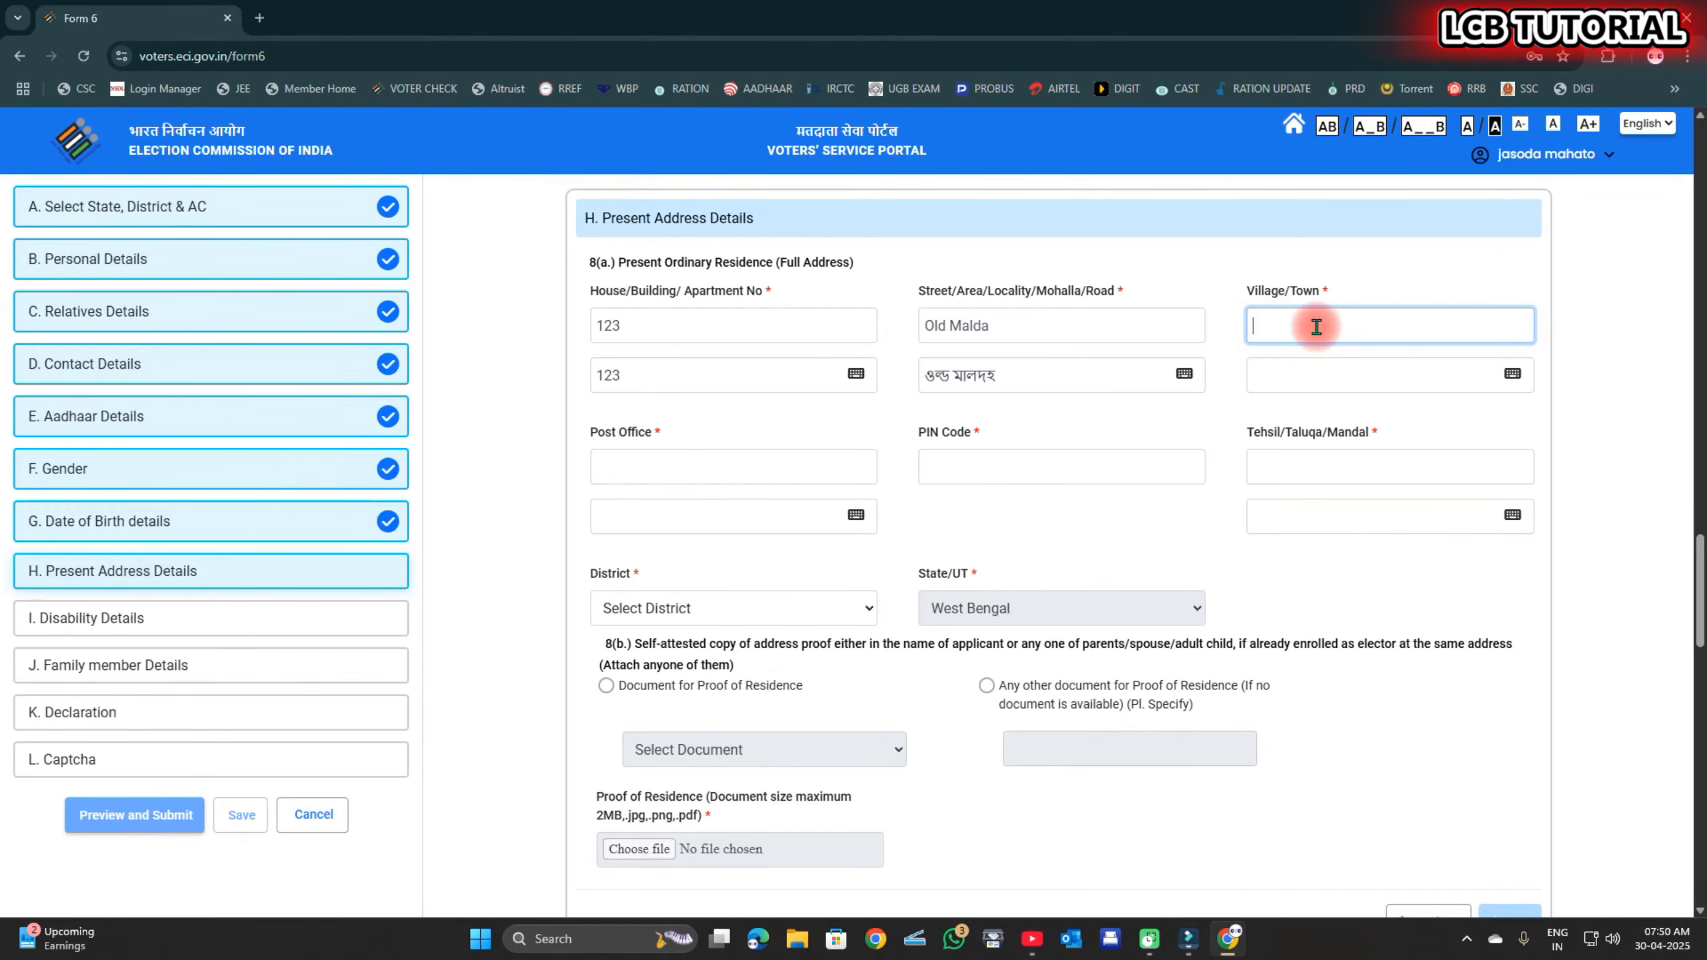
text(C)
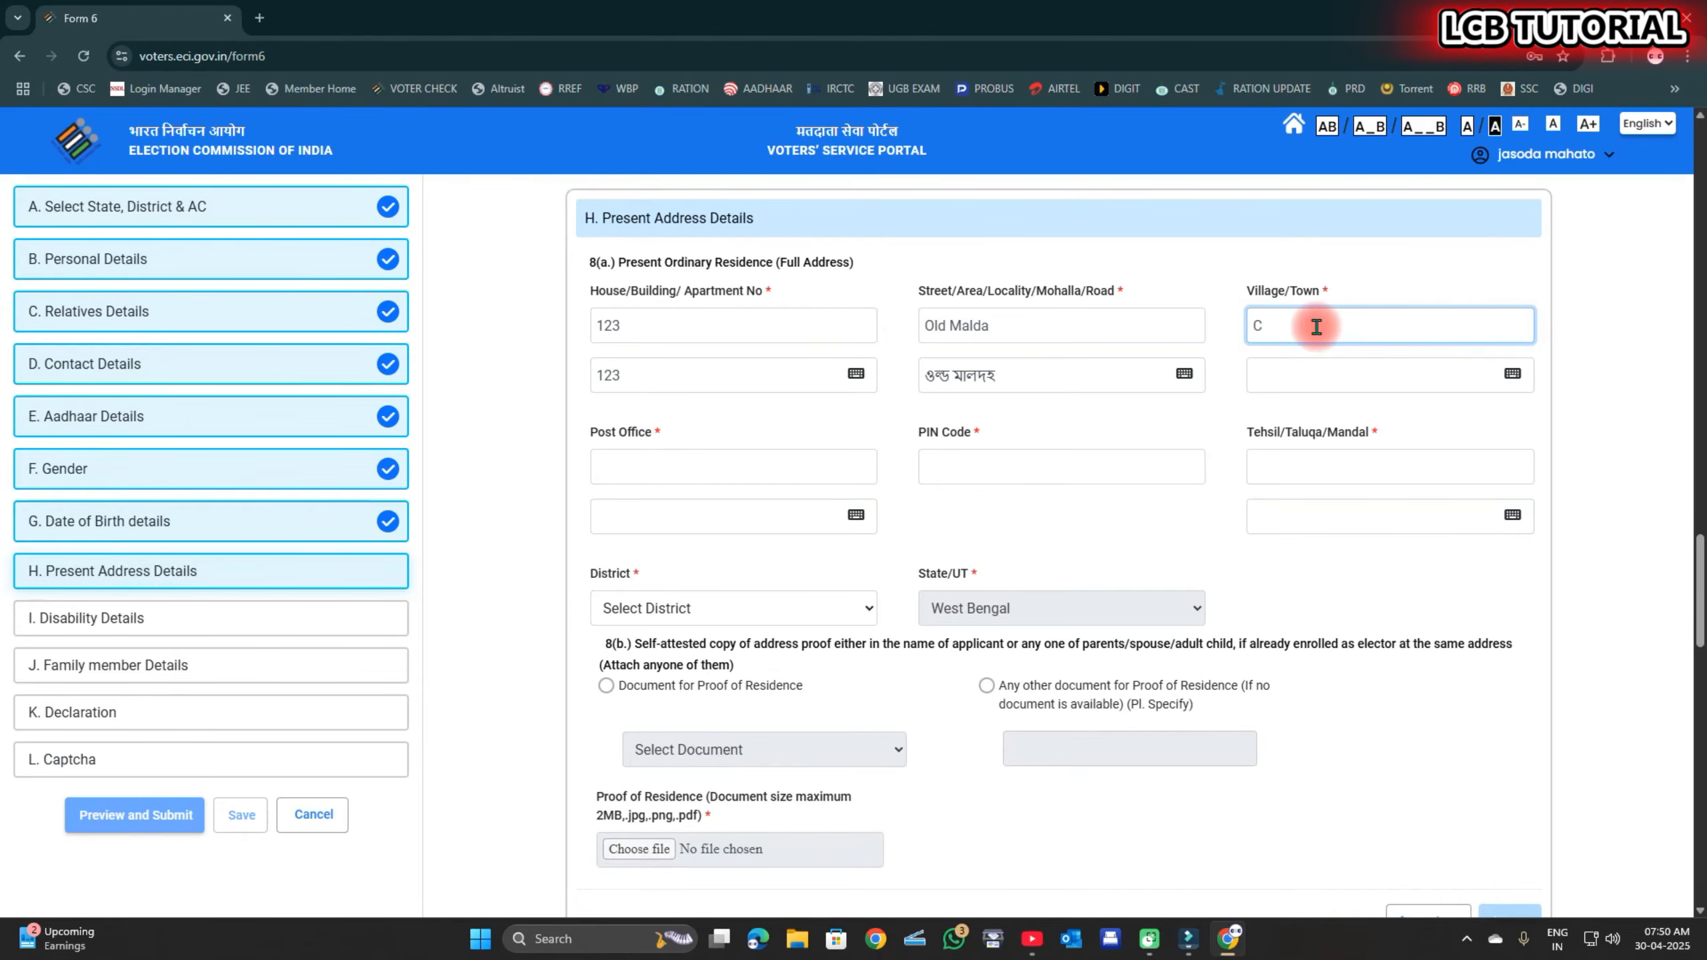
key(BackSpace)
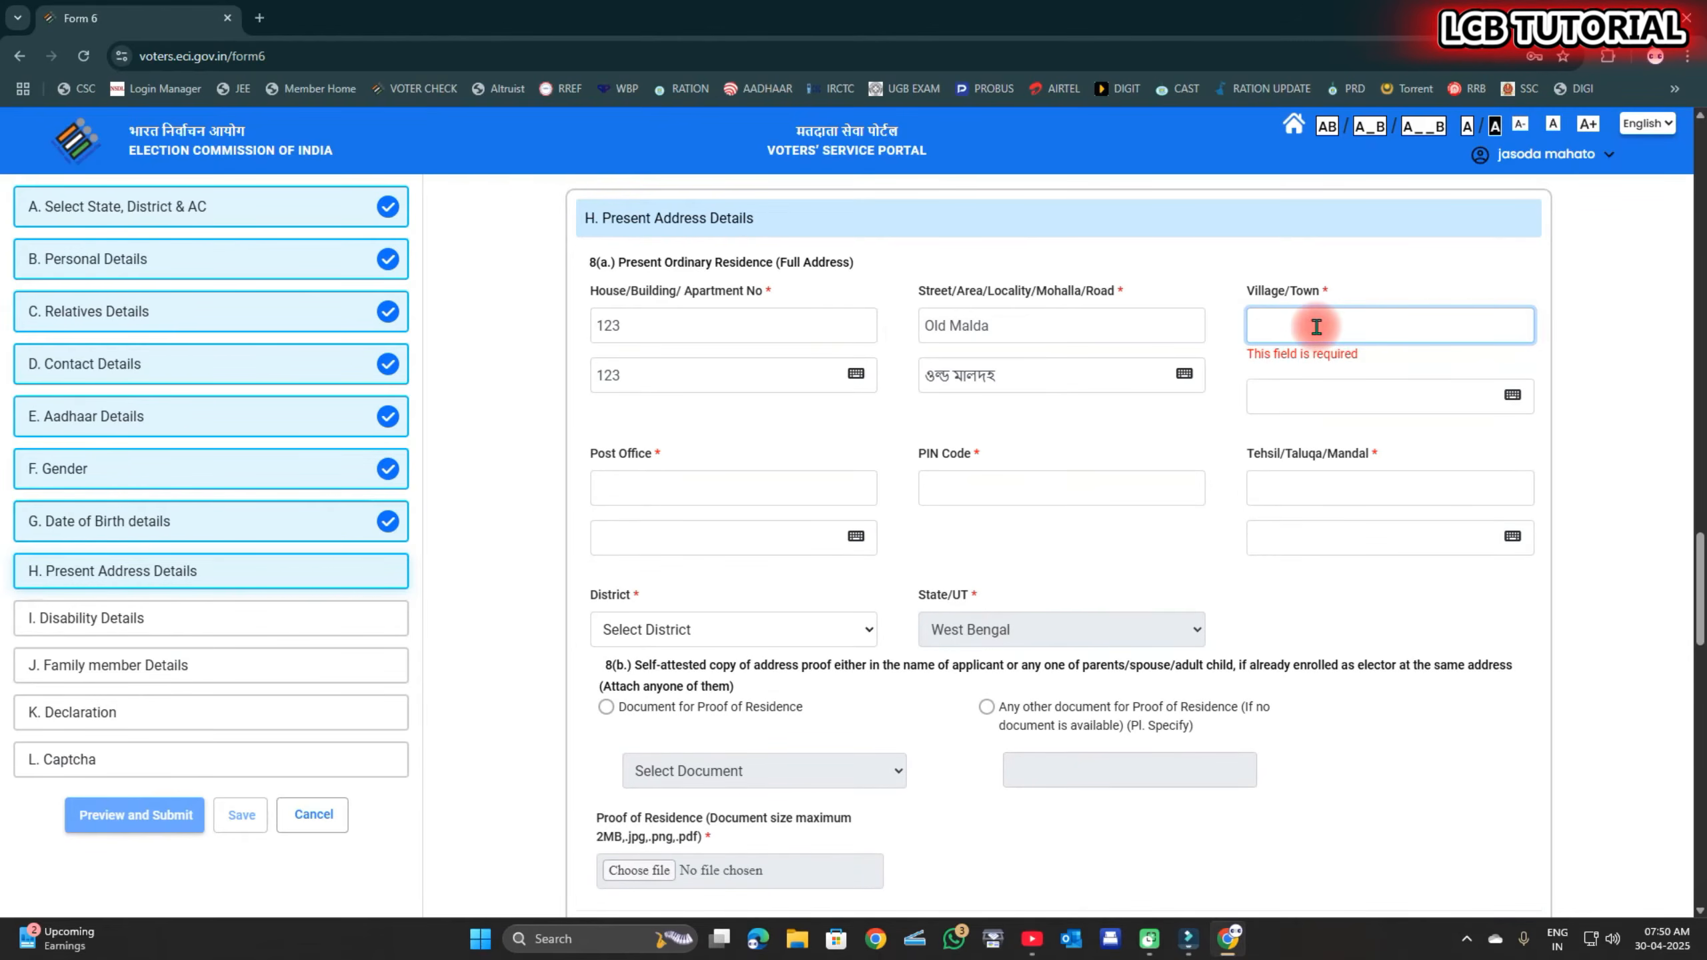
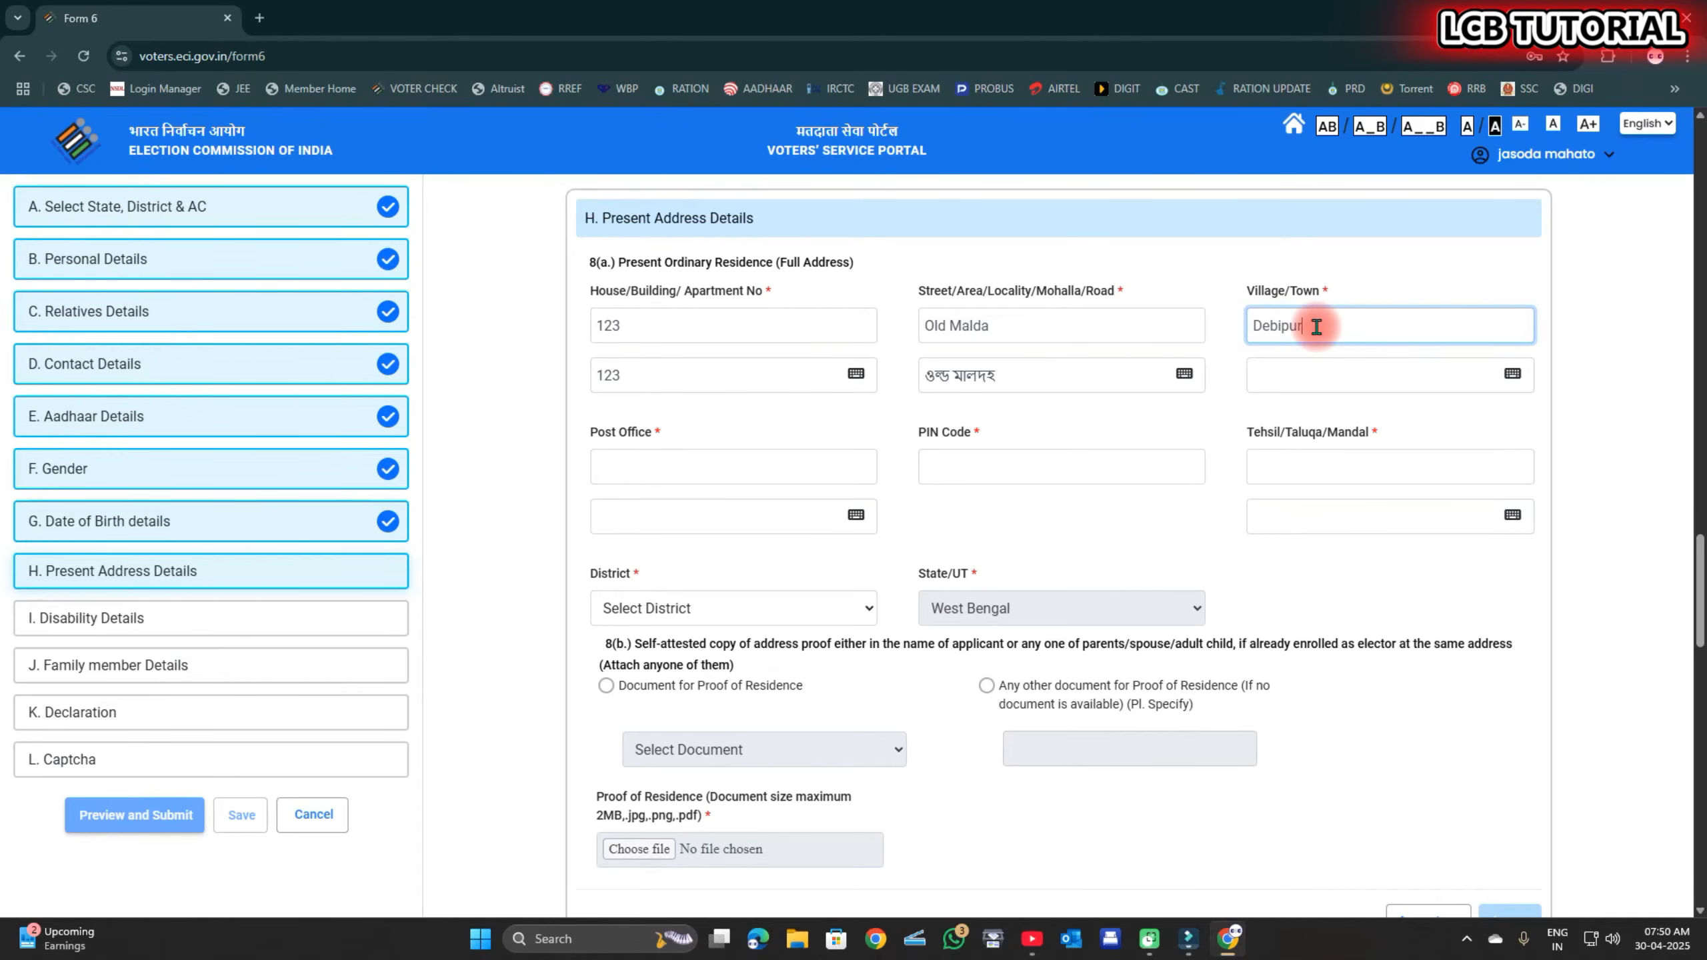
click(770, 469)
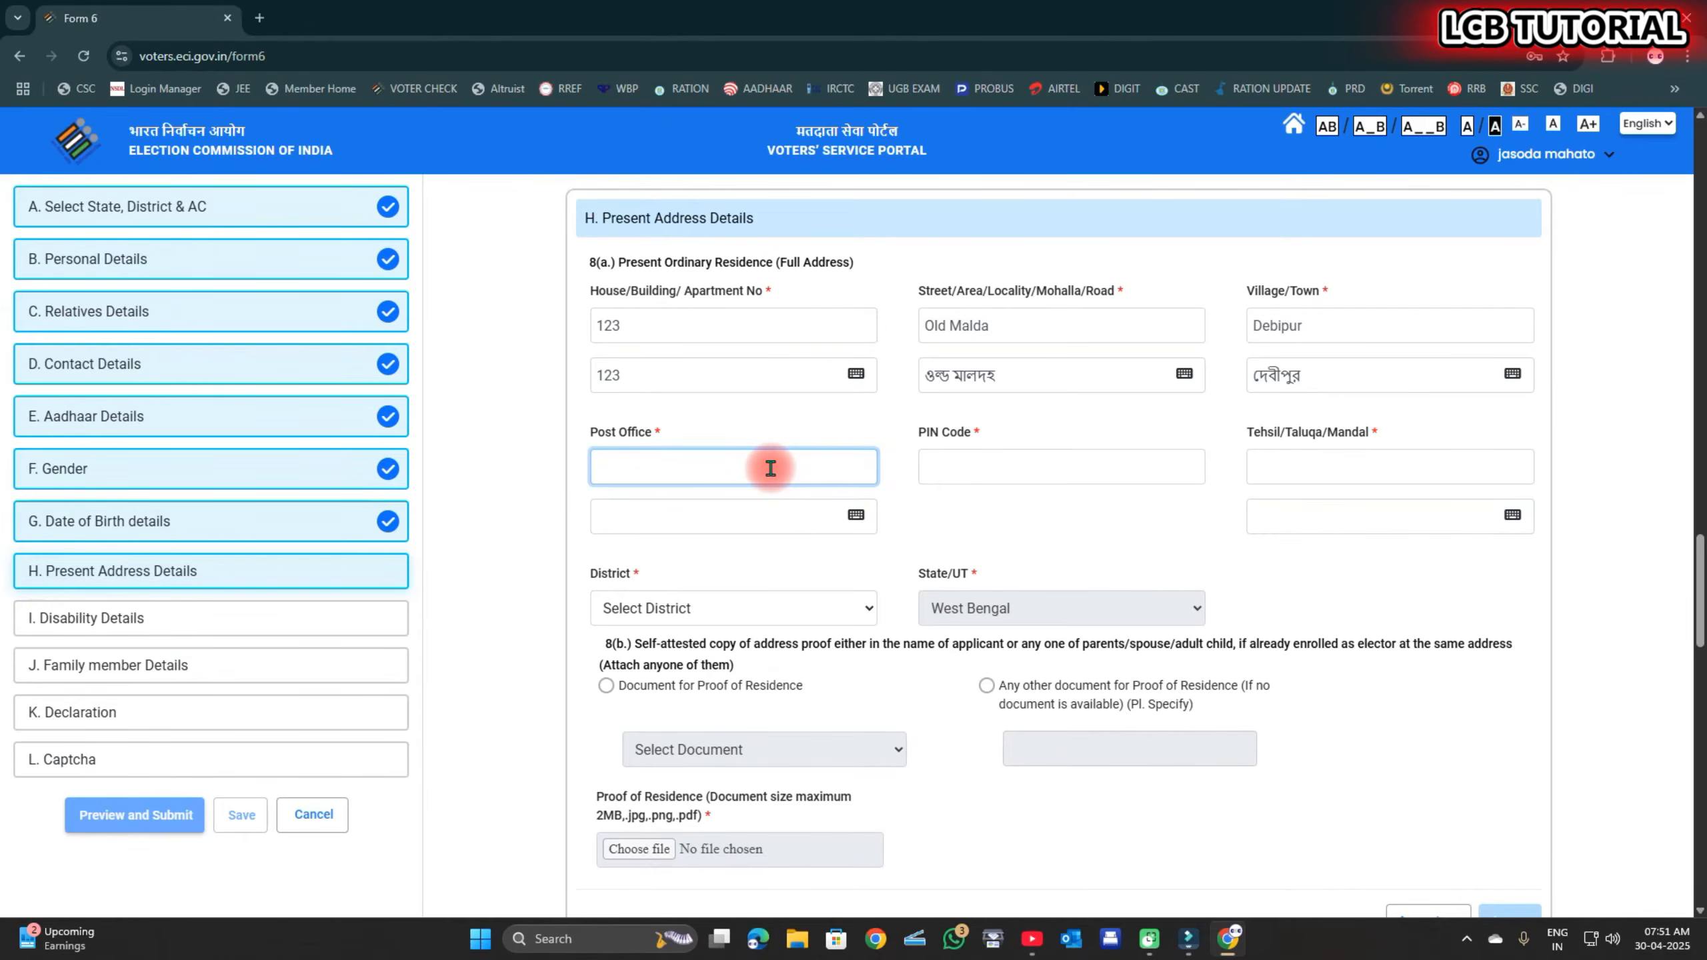
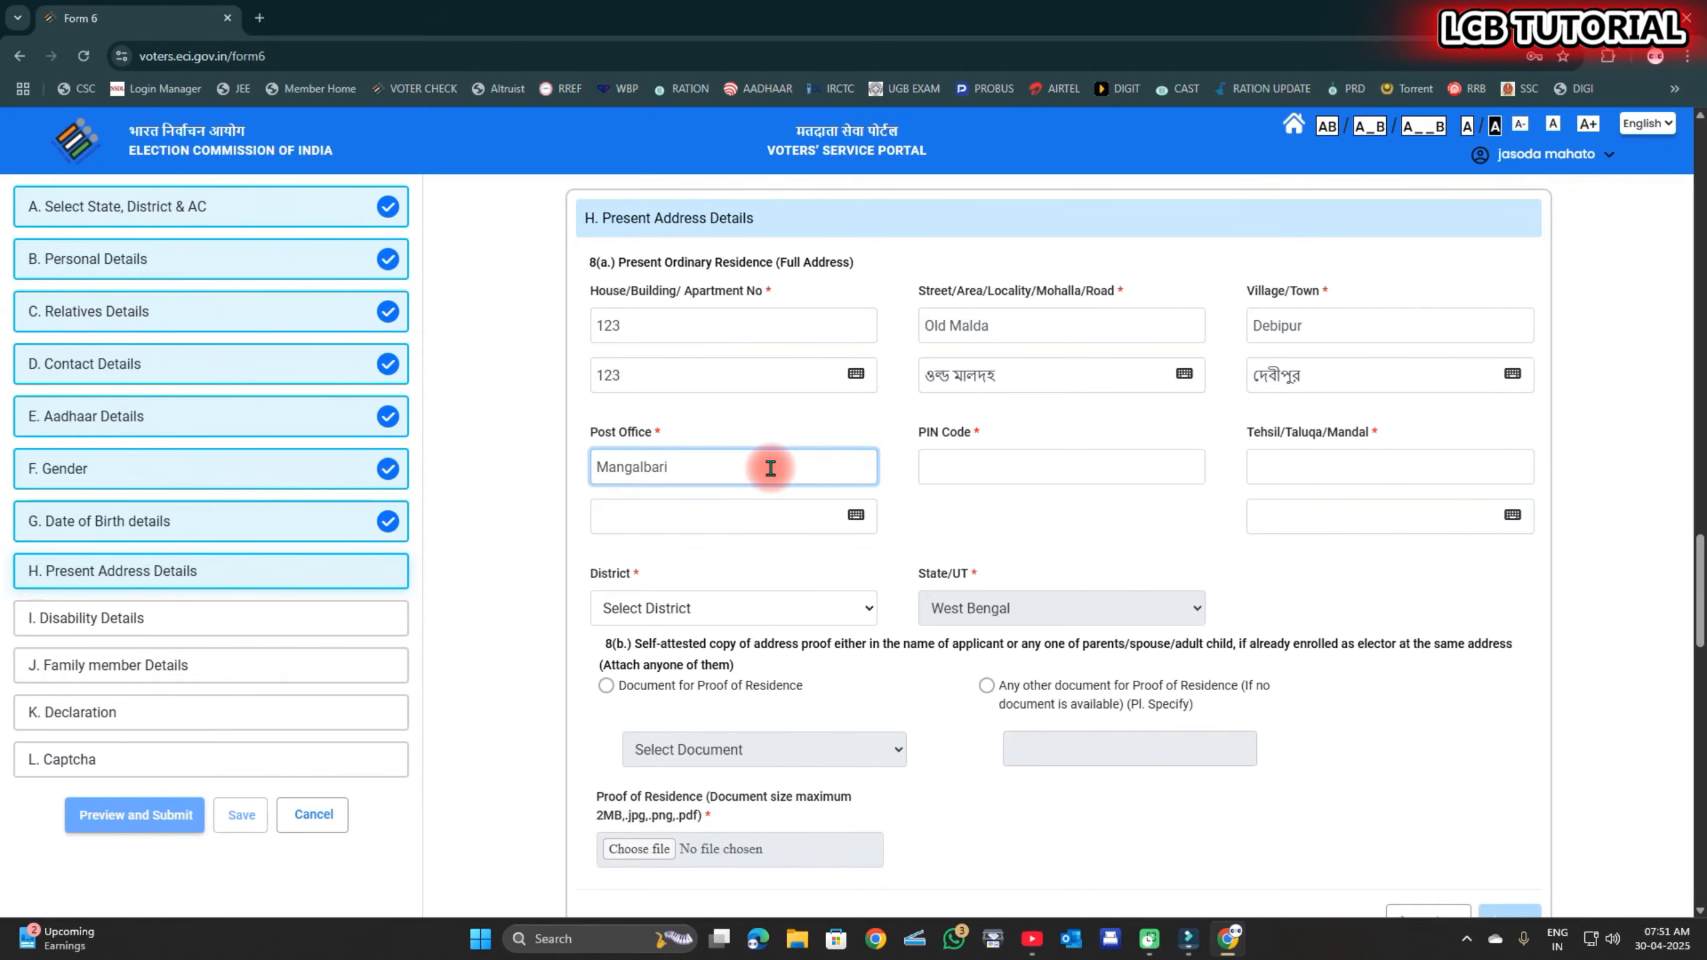
click(954, 474)
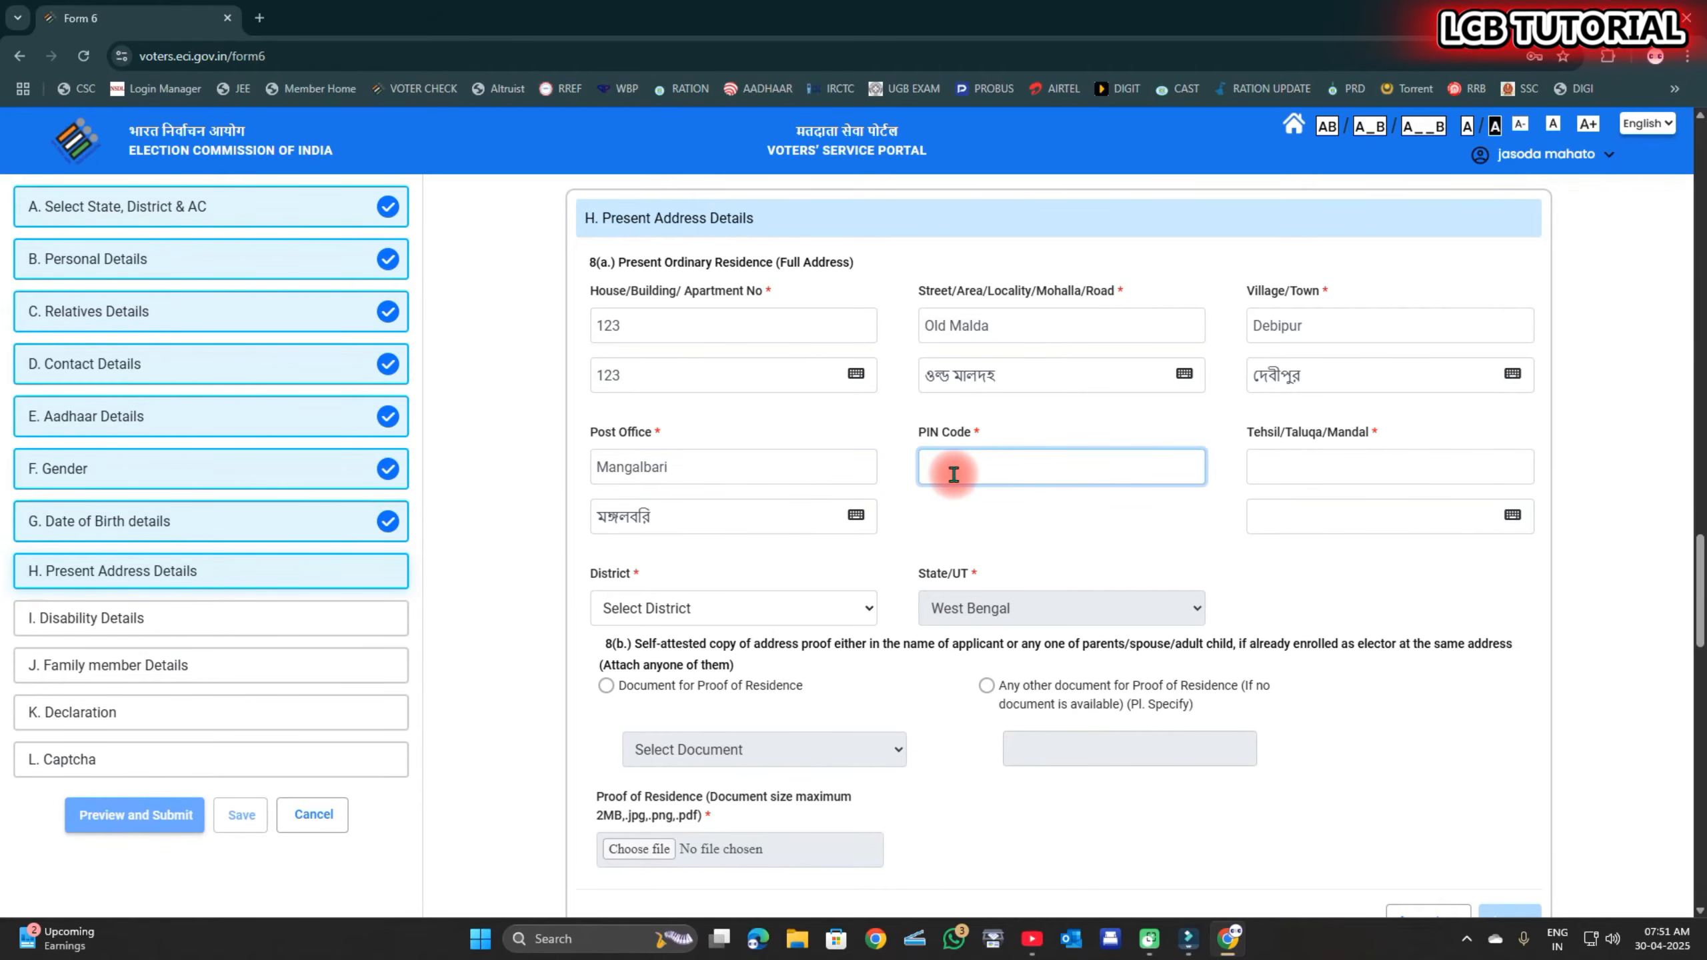
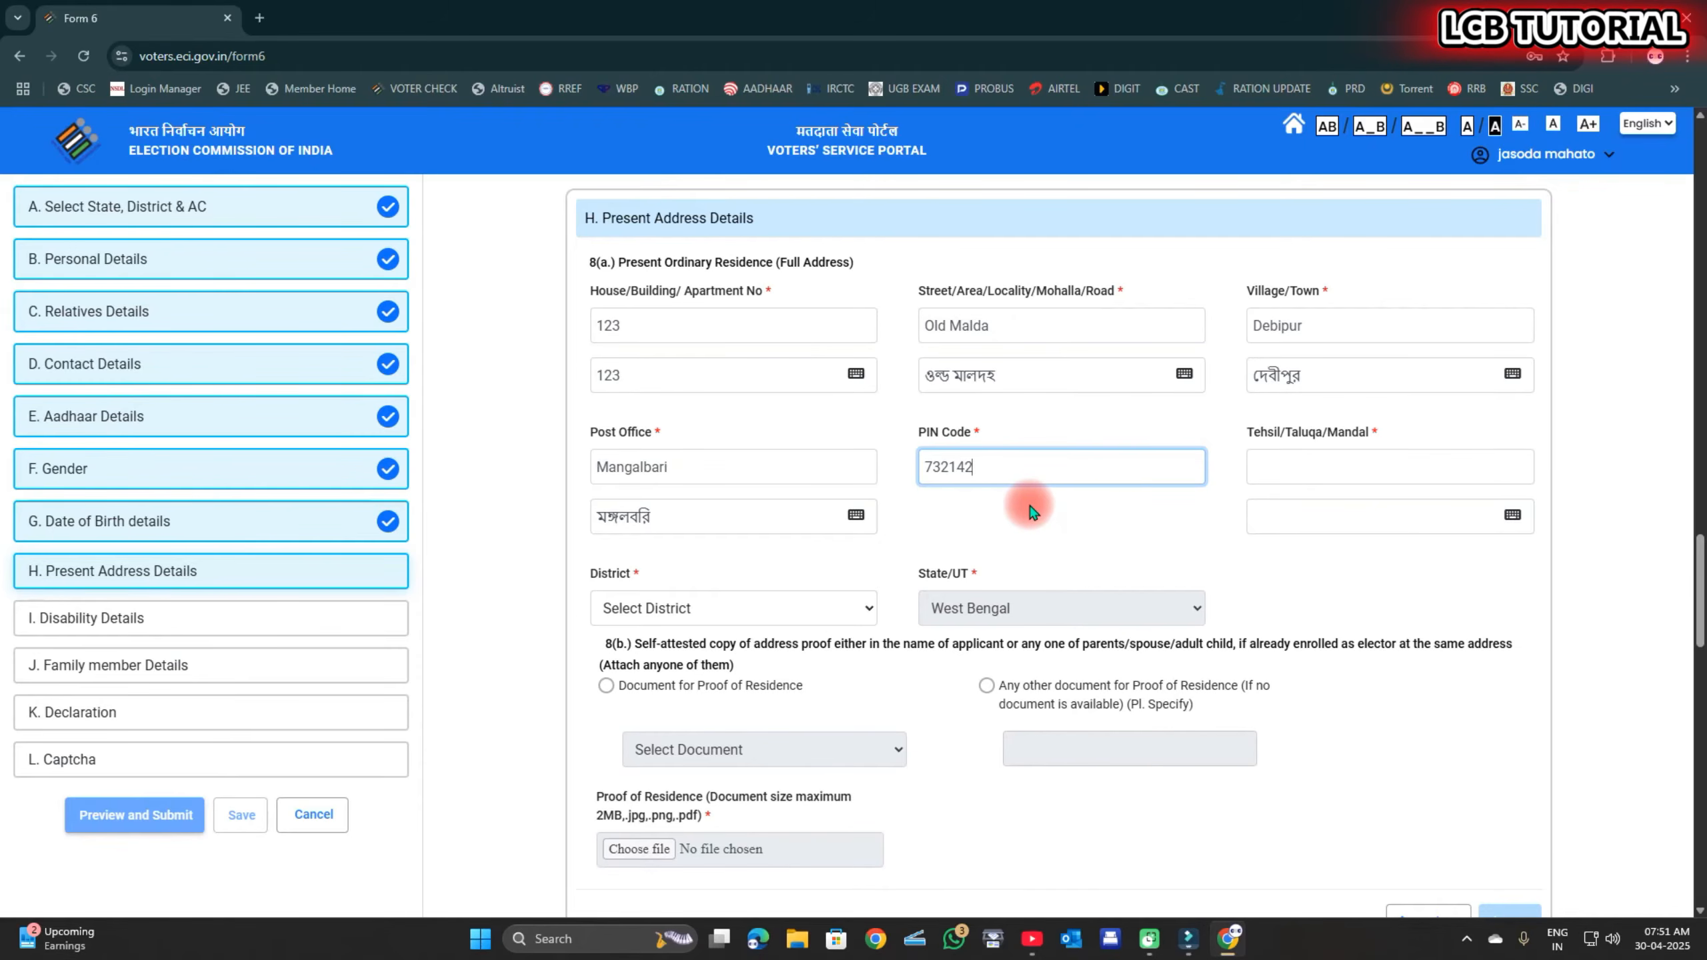
click(1344, 467)
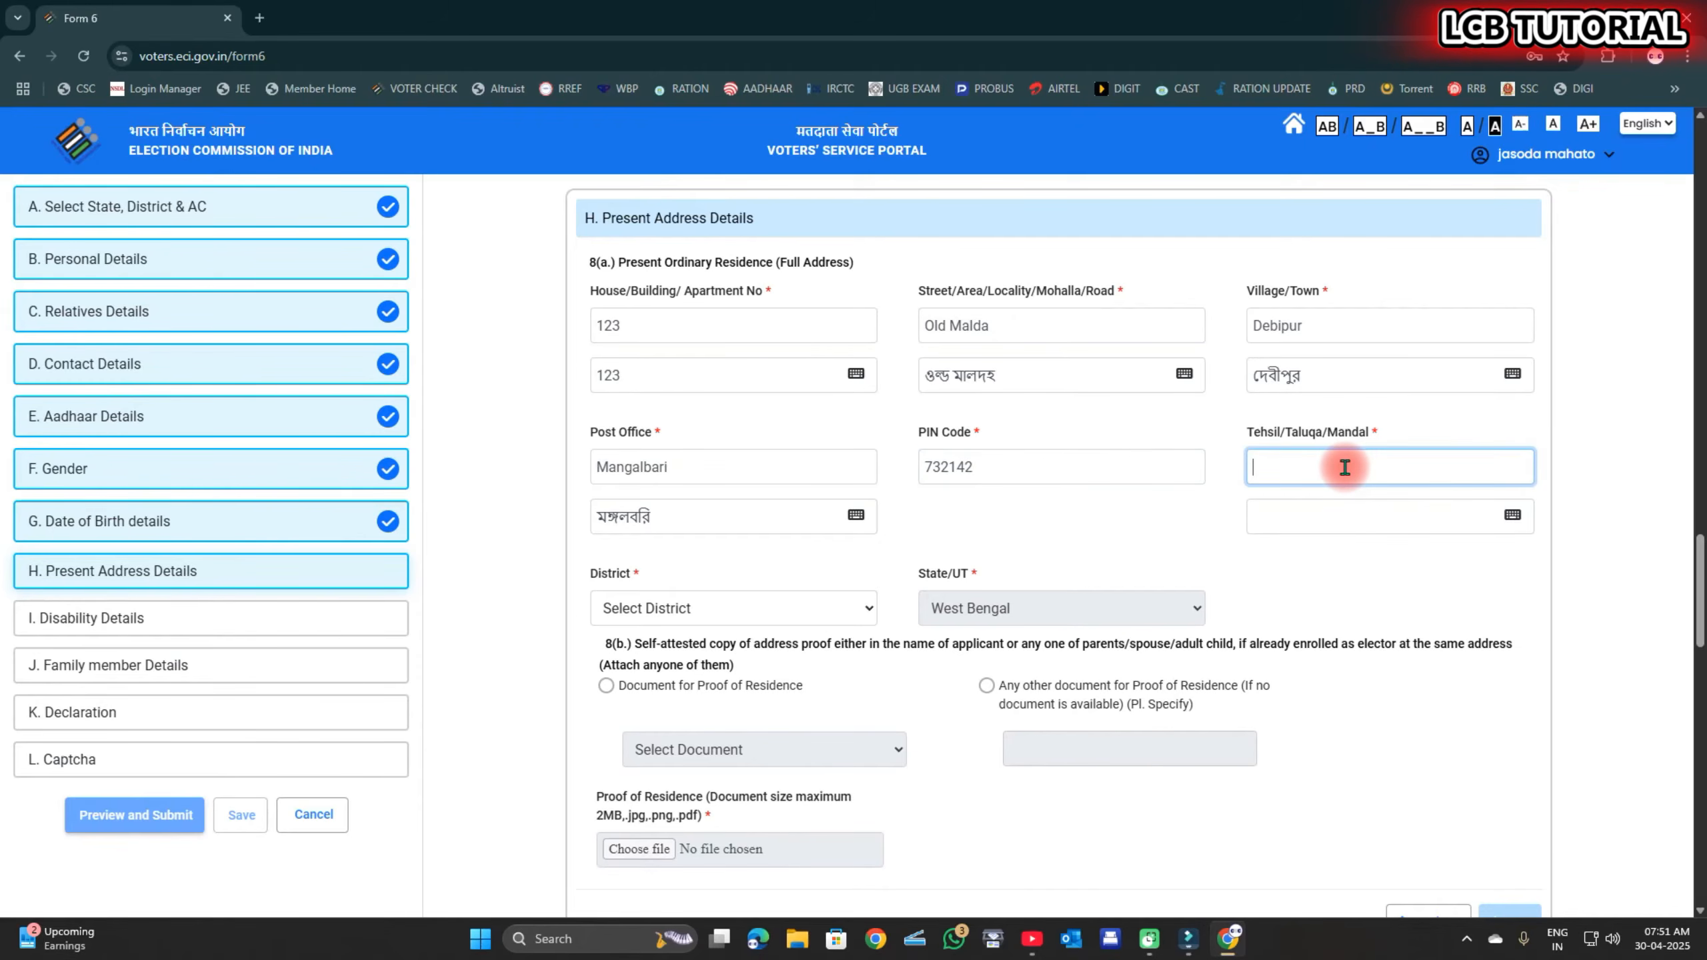
text(Ma)
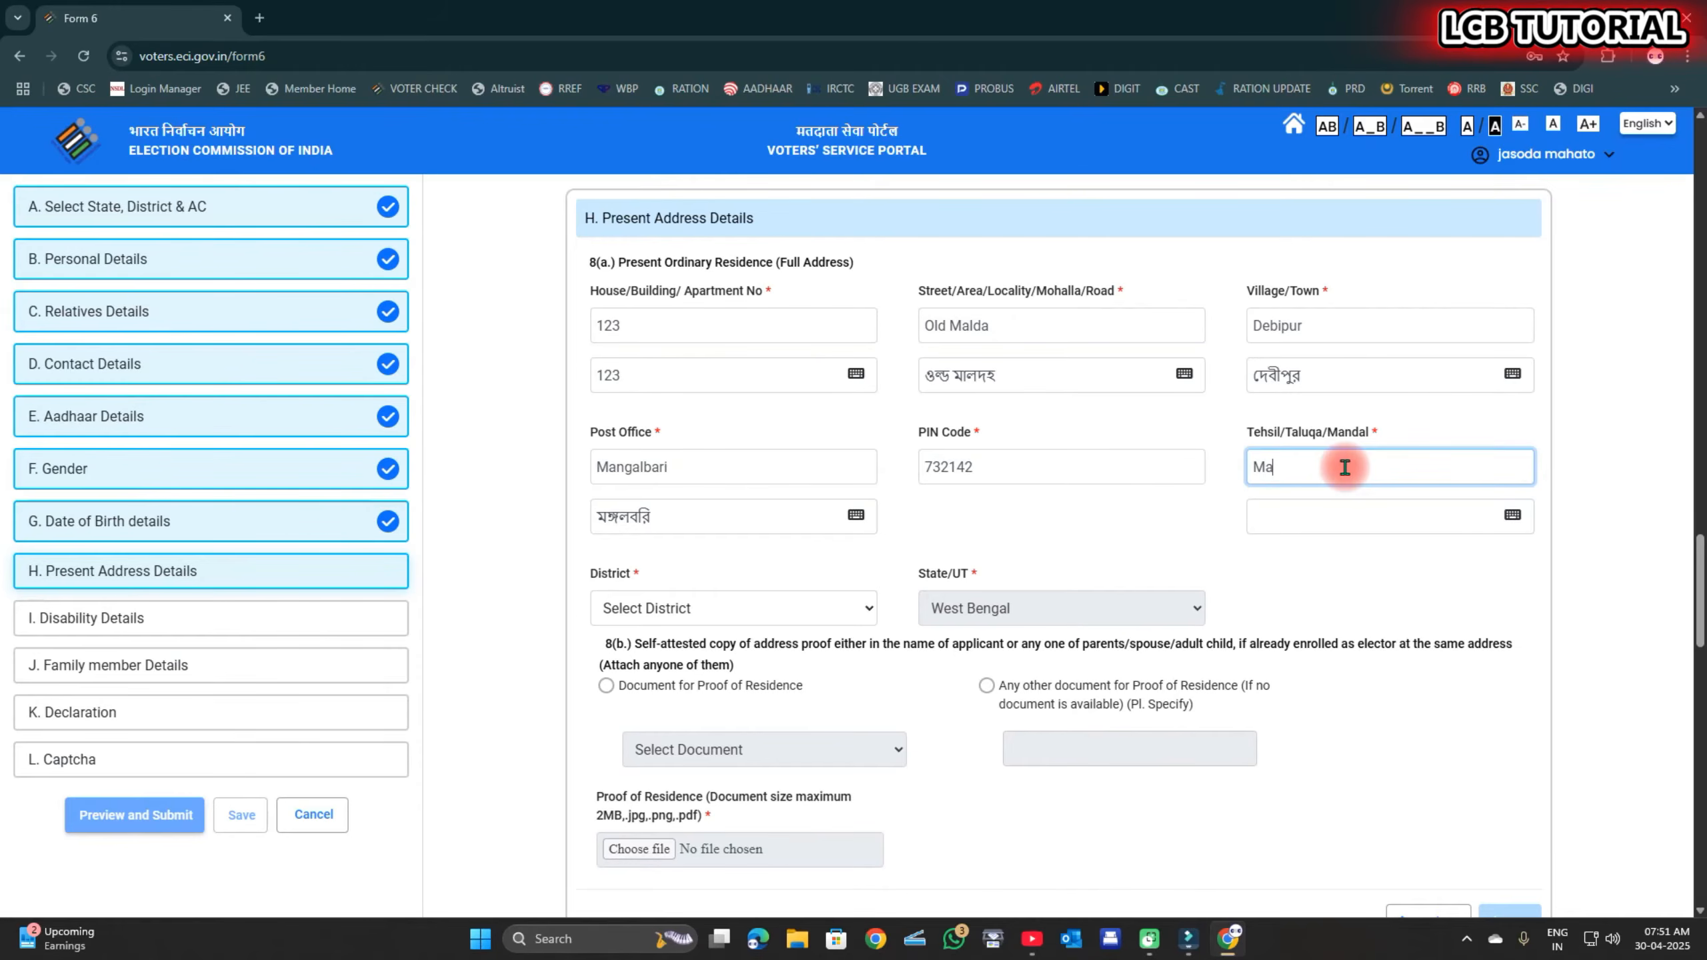
text(lda sadar)
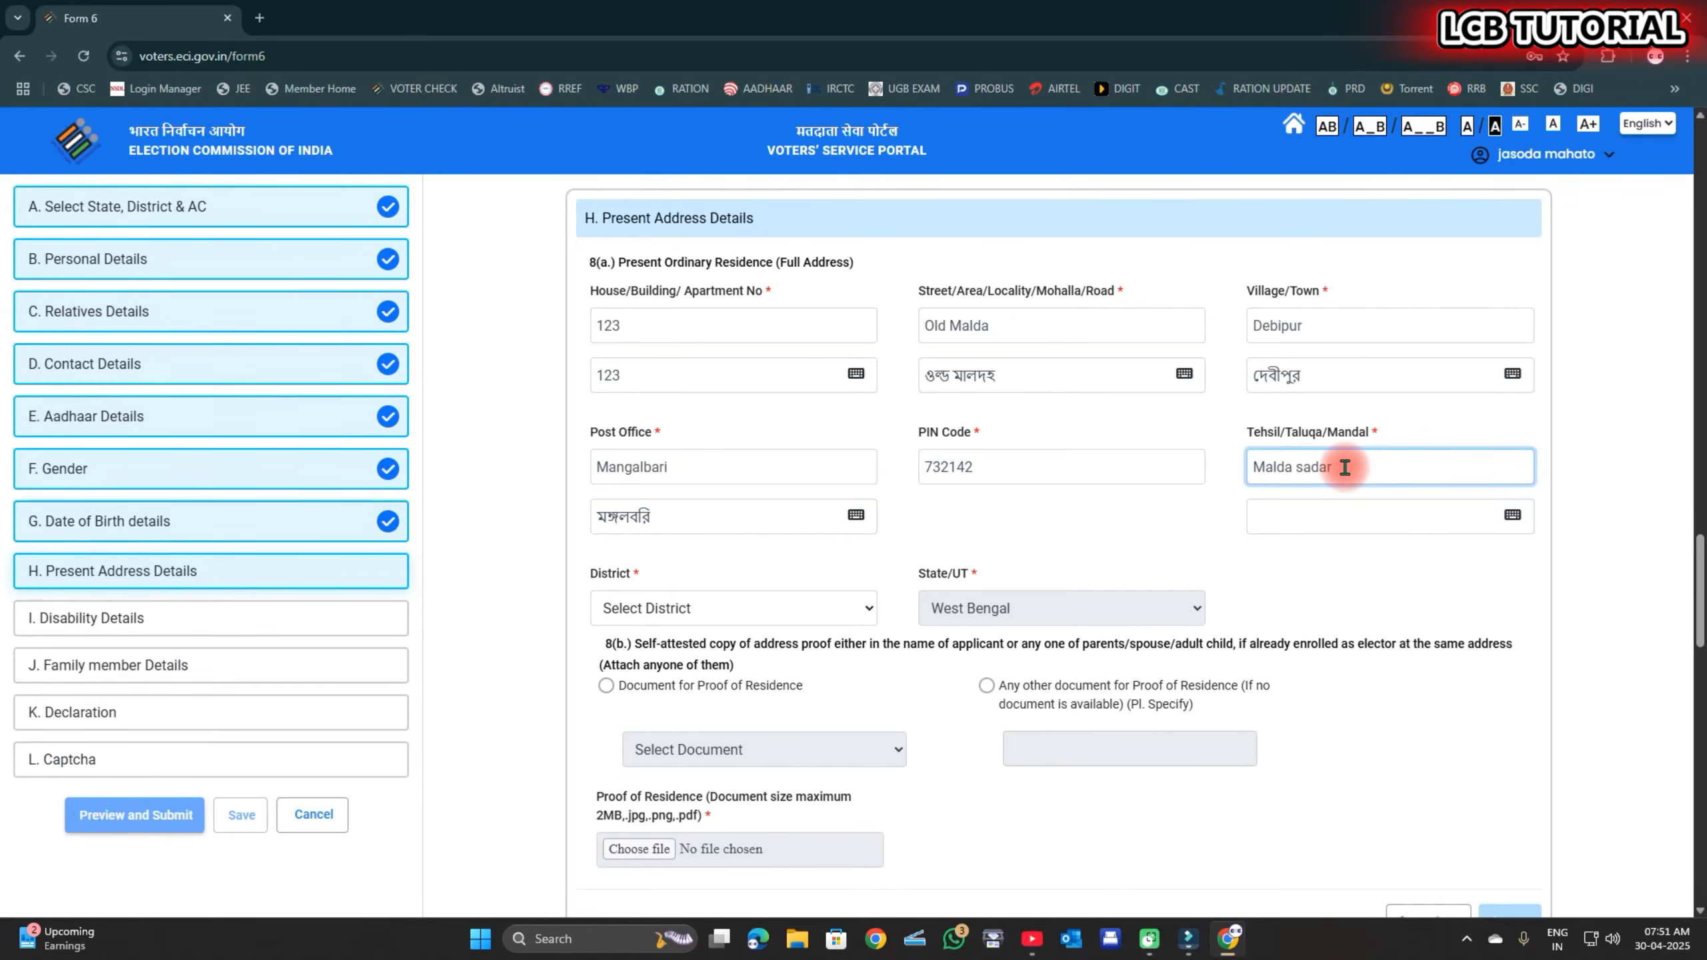
click(1167, 552)
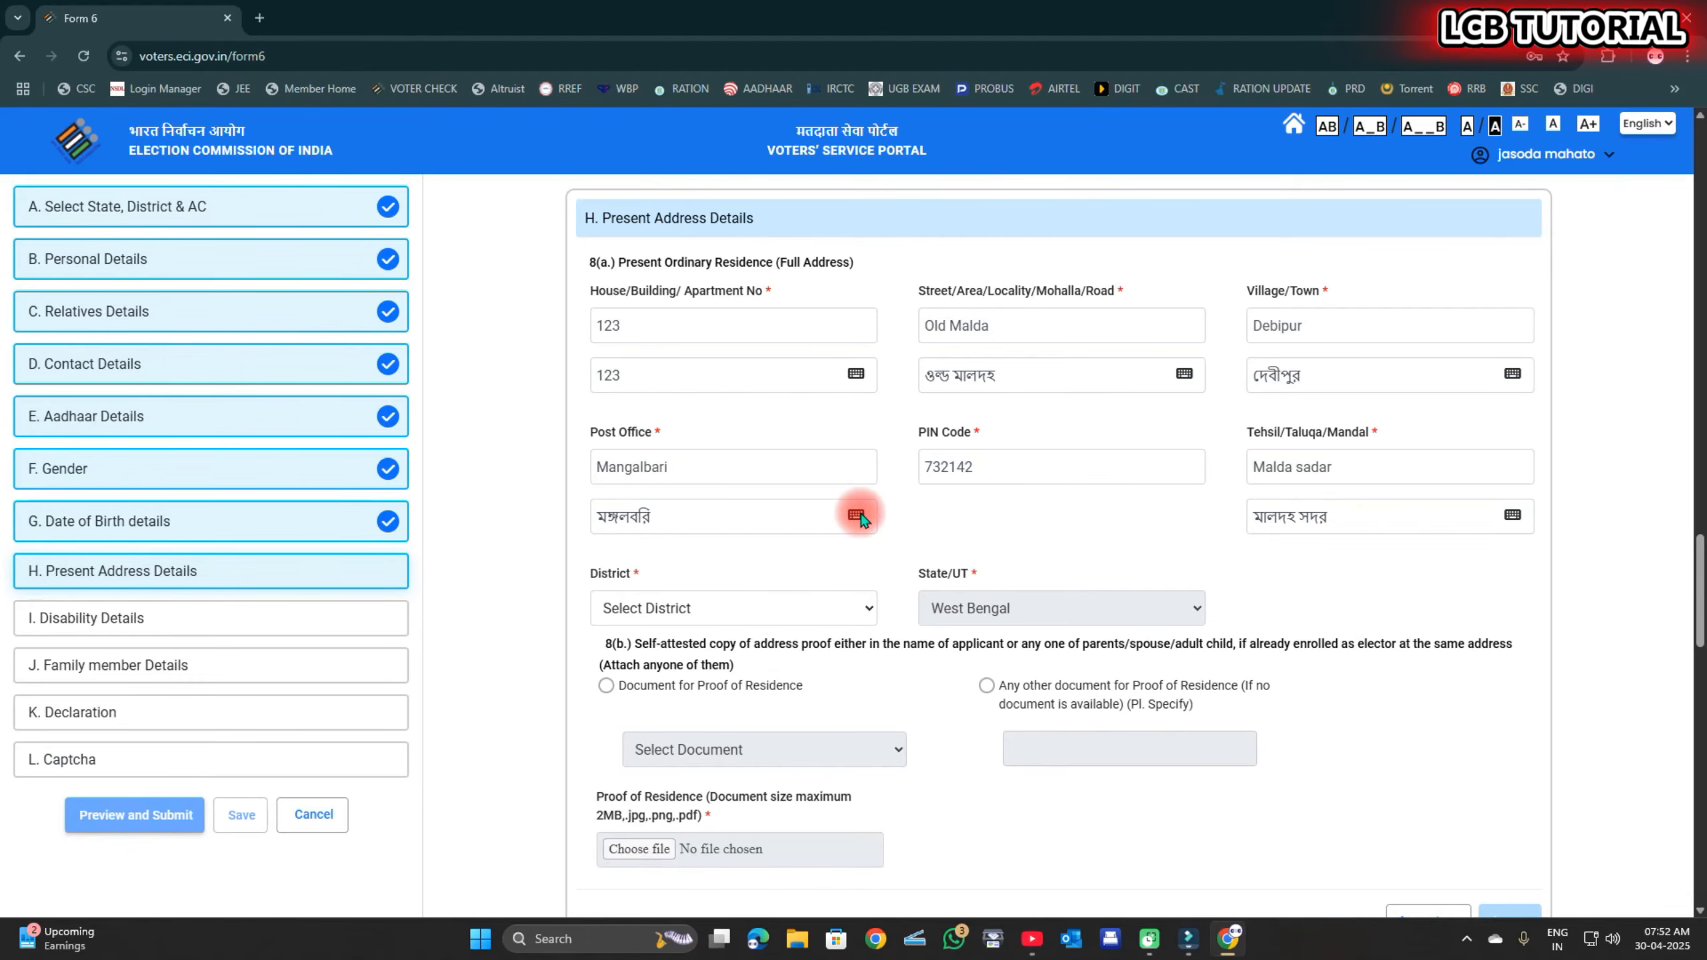
Step: Open the Bengali on-screen keyboard and delete the wrong ending of the Bengali post office name
click(855, 516)
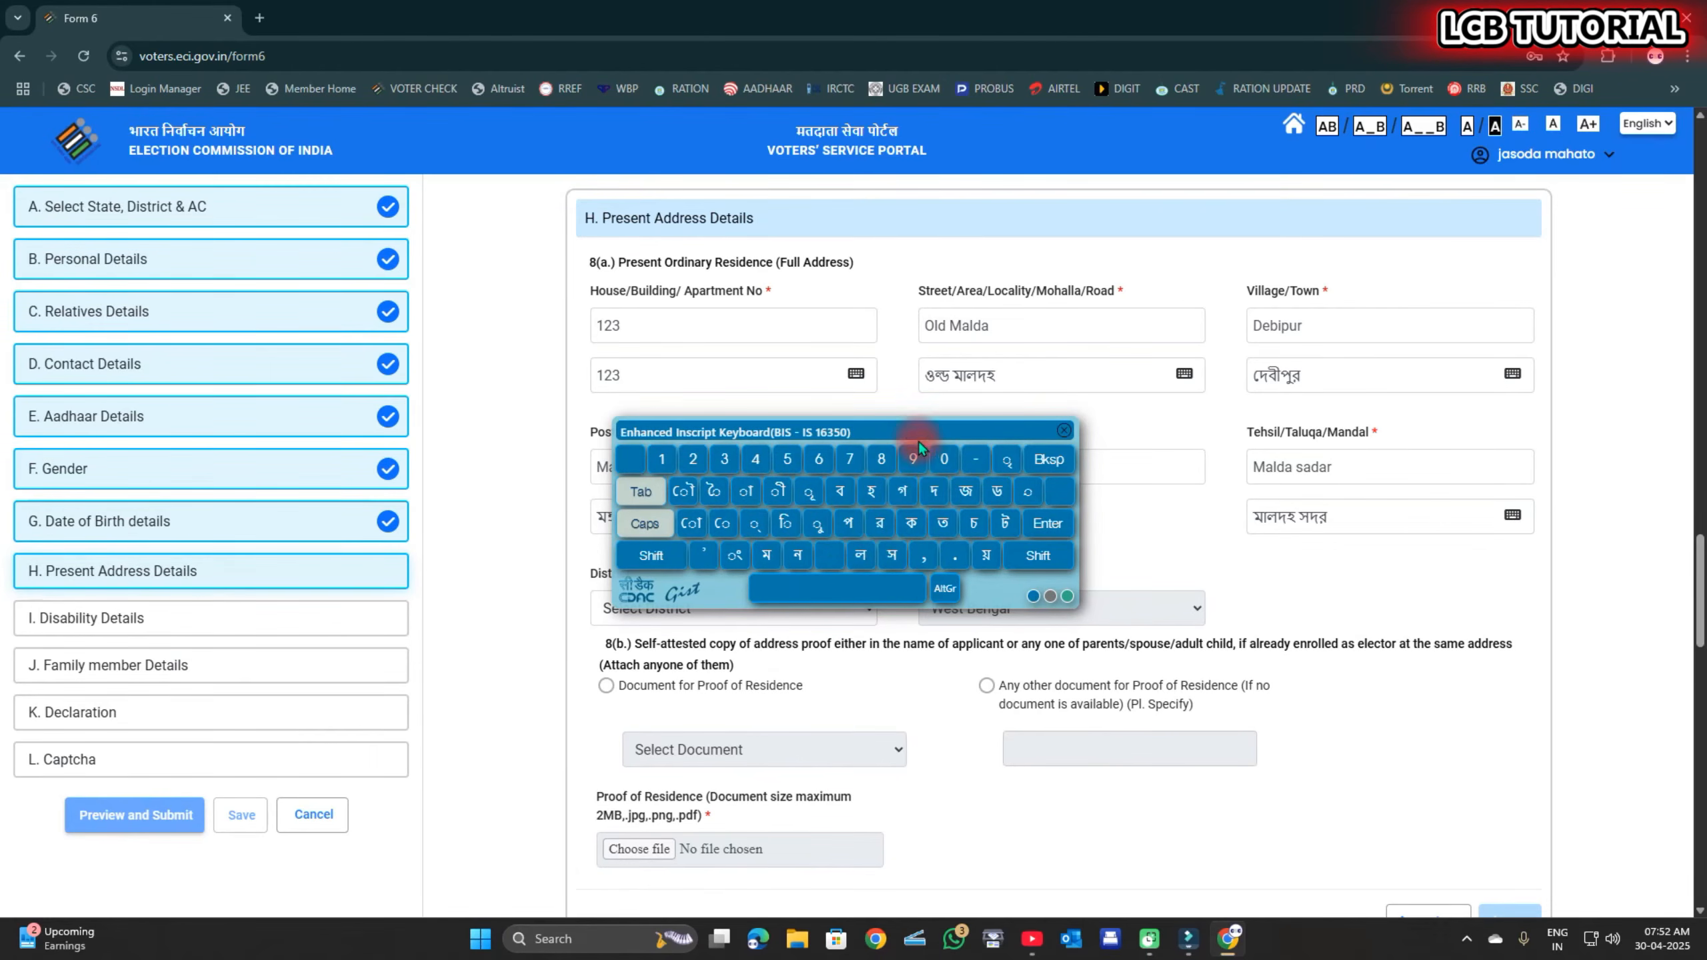
drag(910, 431, 907, 586)
click(705, 512)
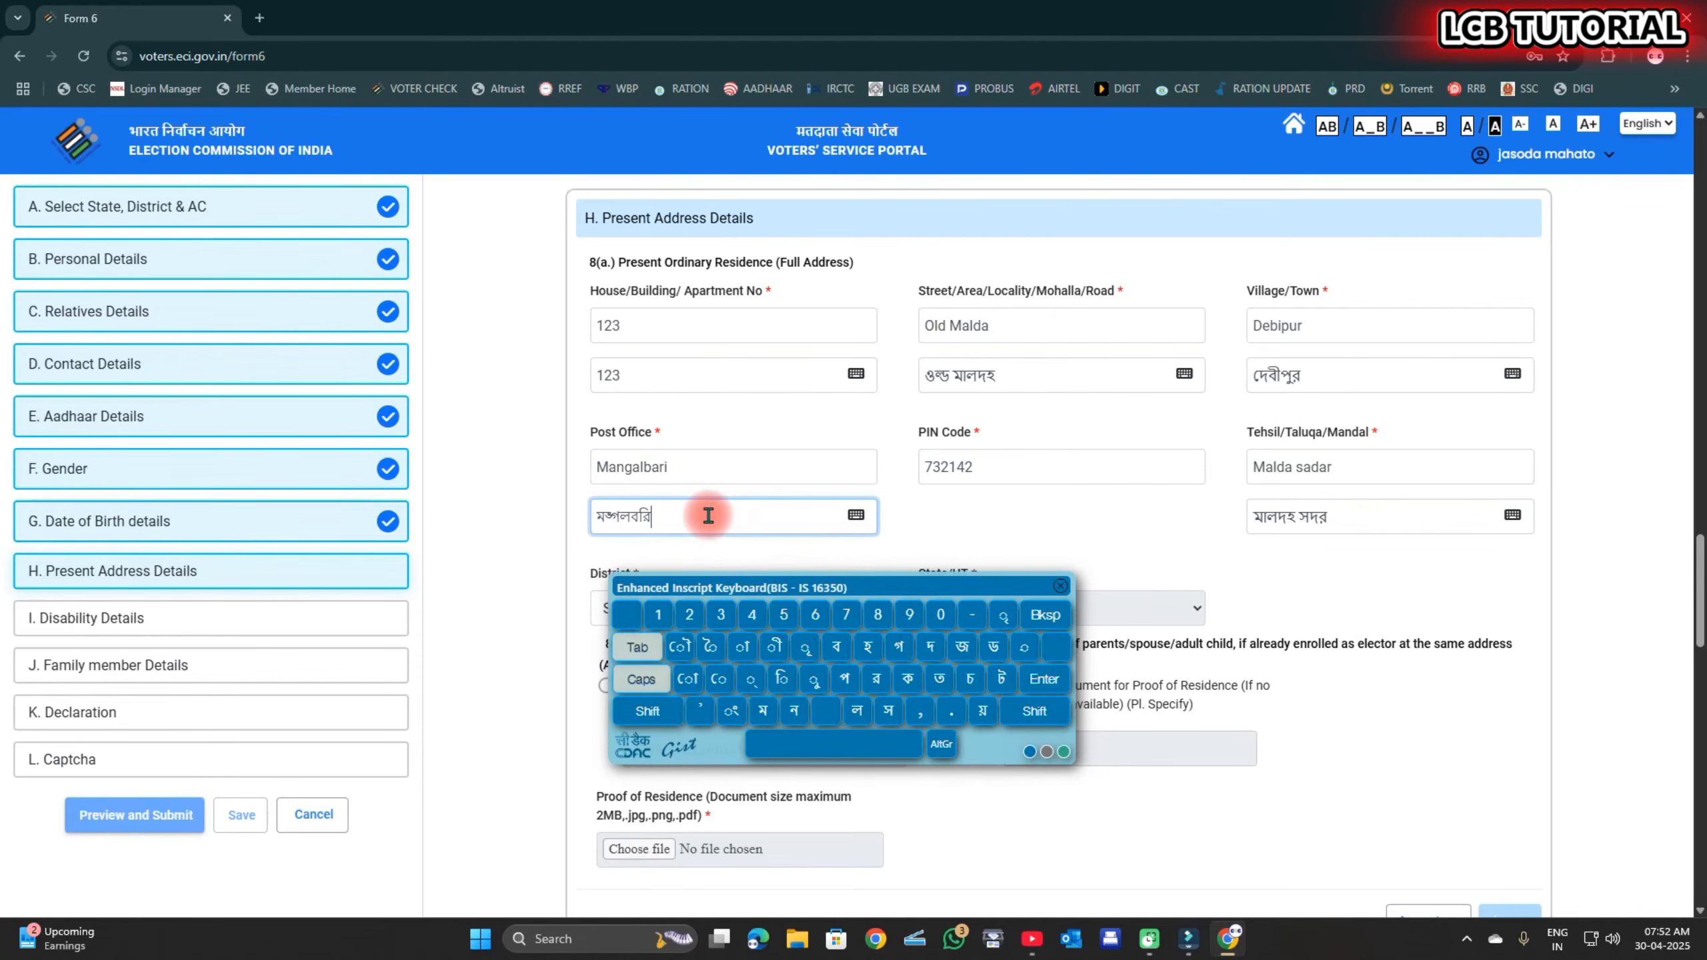
click(1045, 615)
click(1044, 615)
click(652, 718)
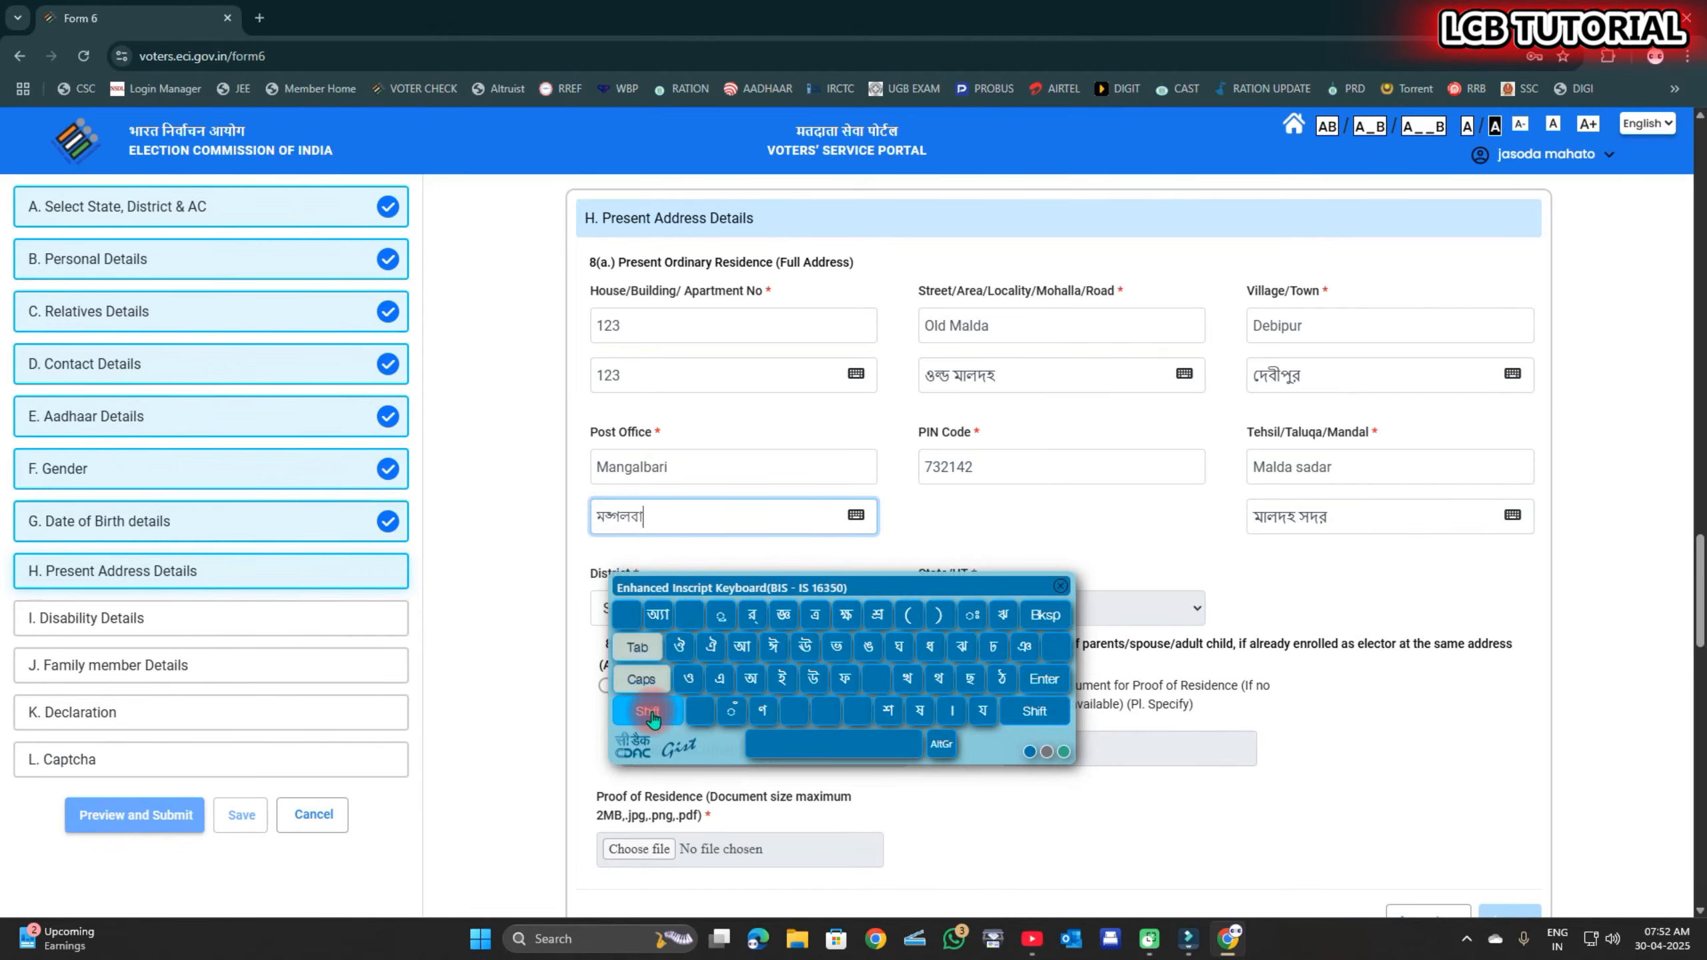
click(653, 716)
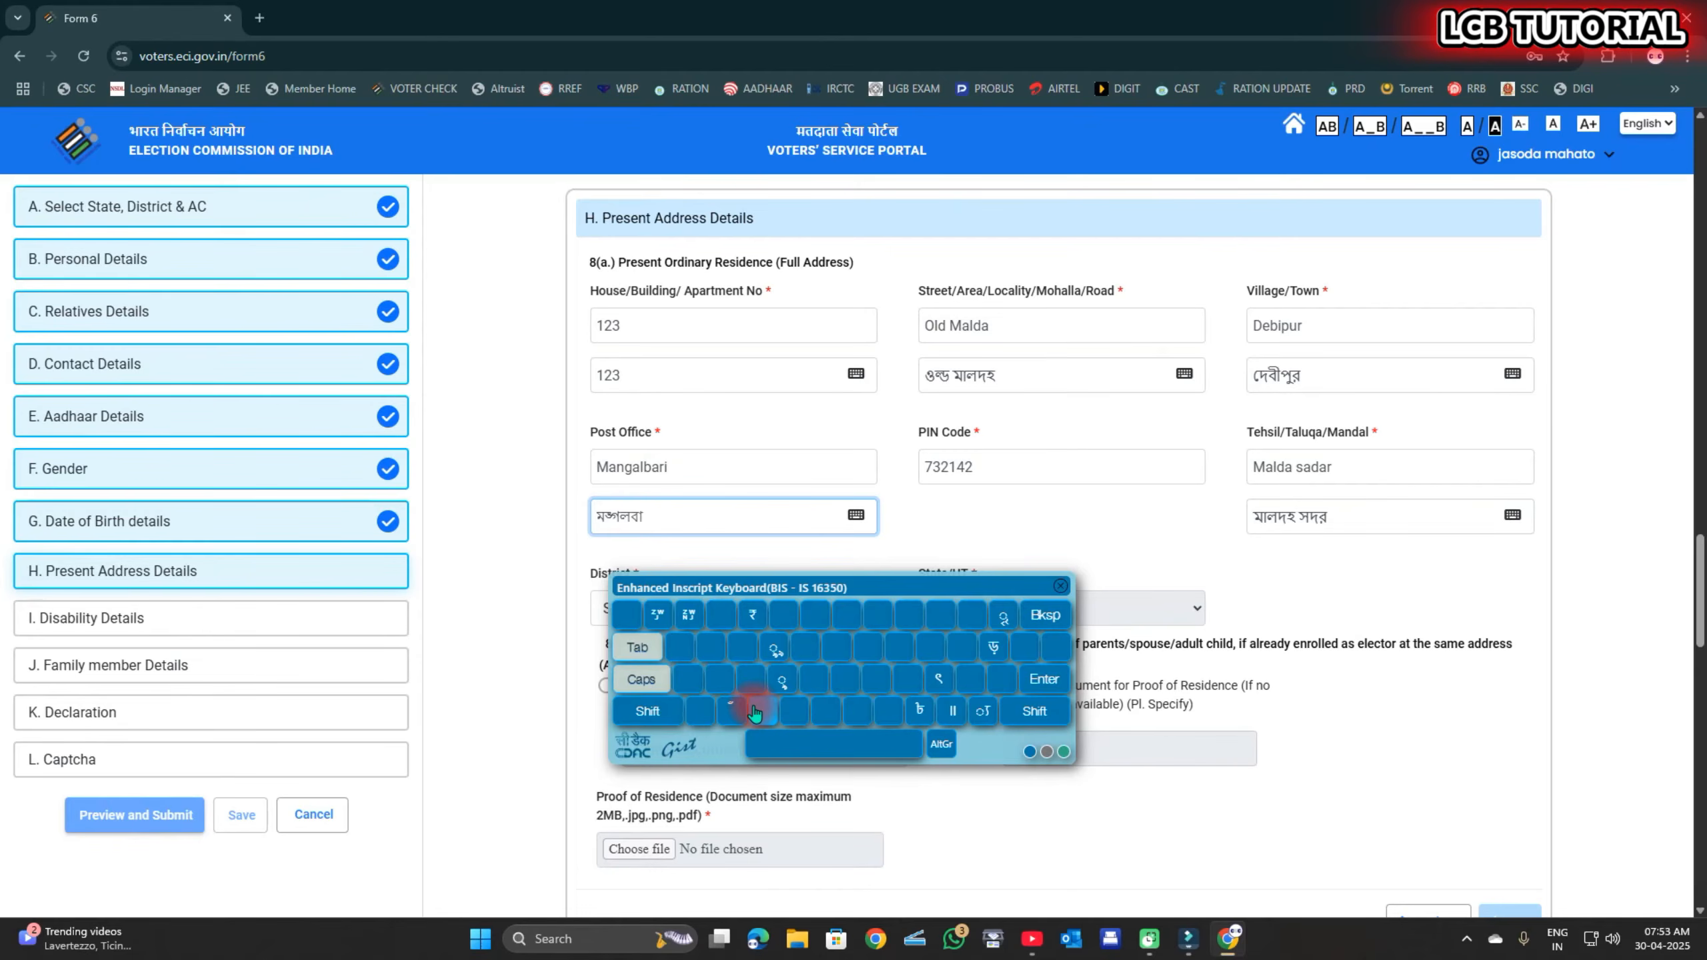
key(super)
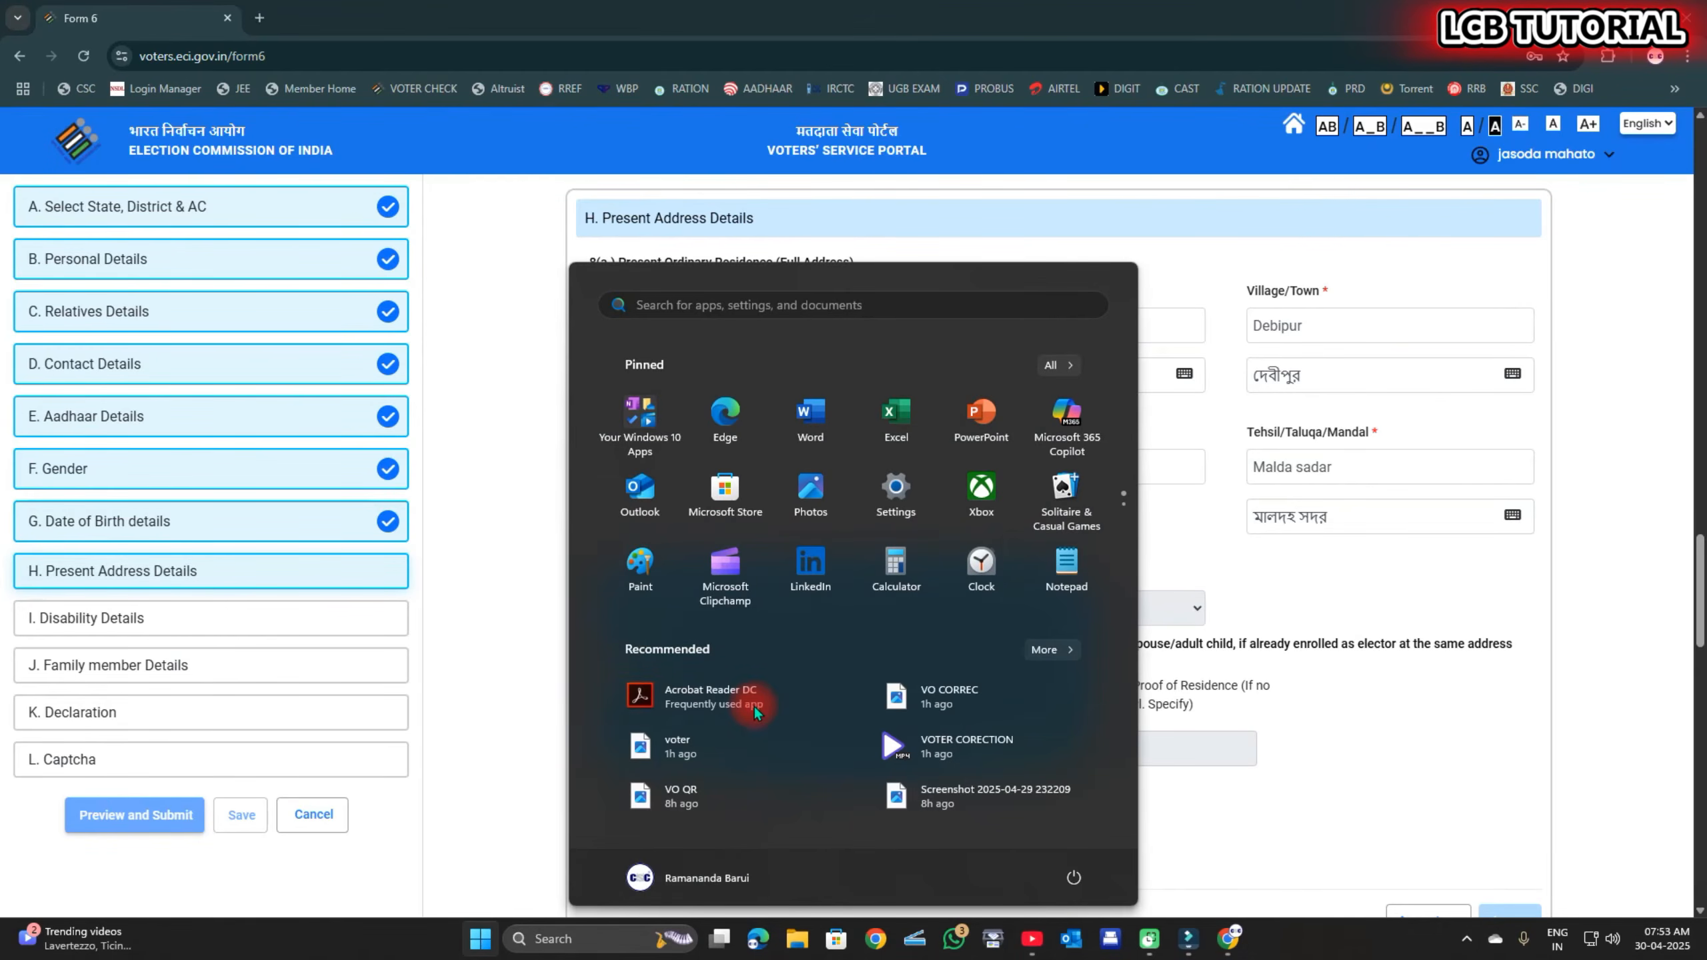
click(1193, 592)
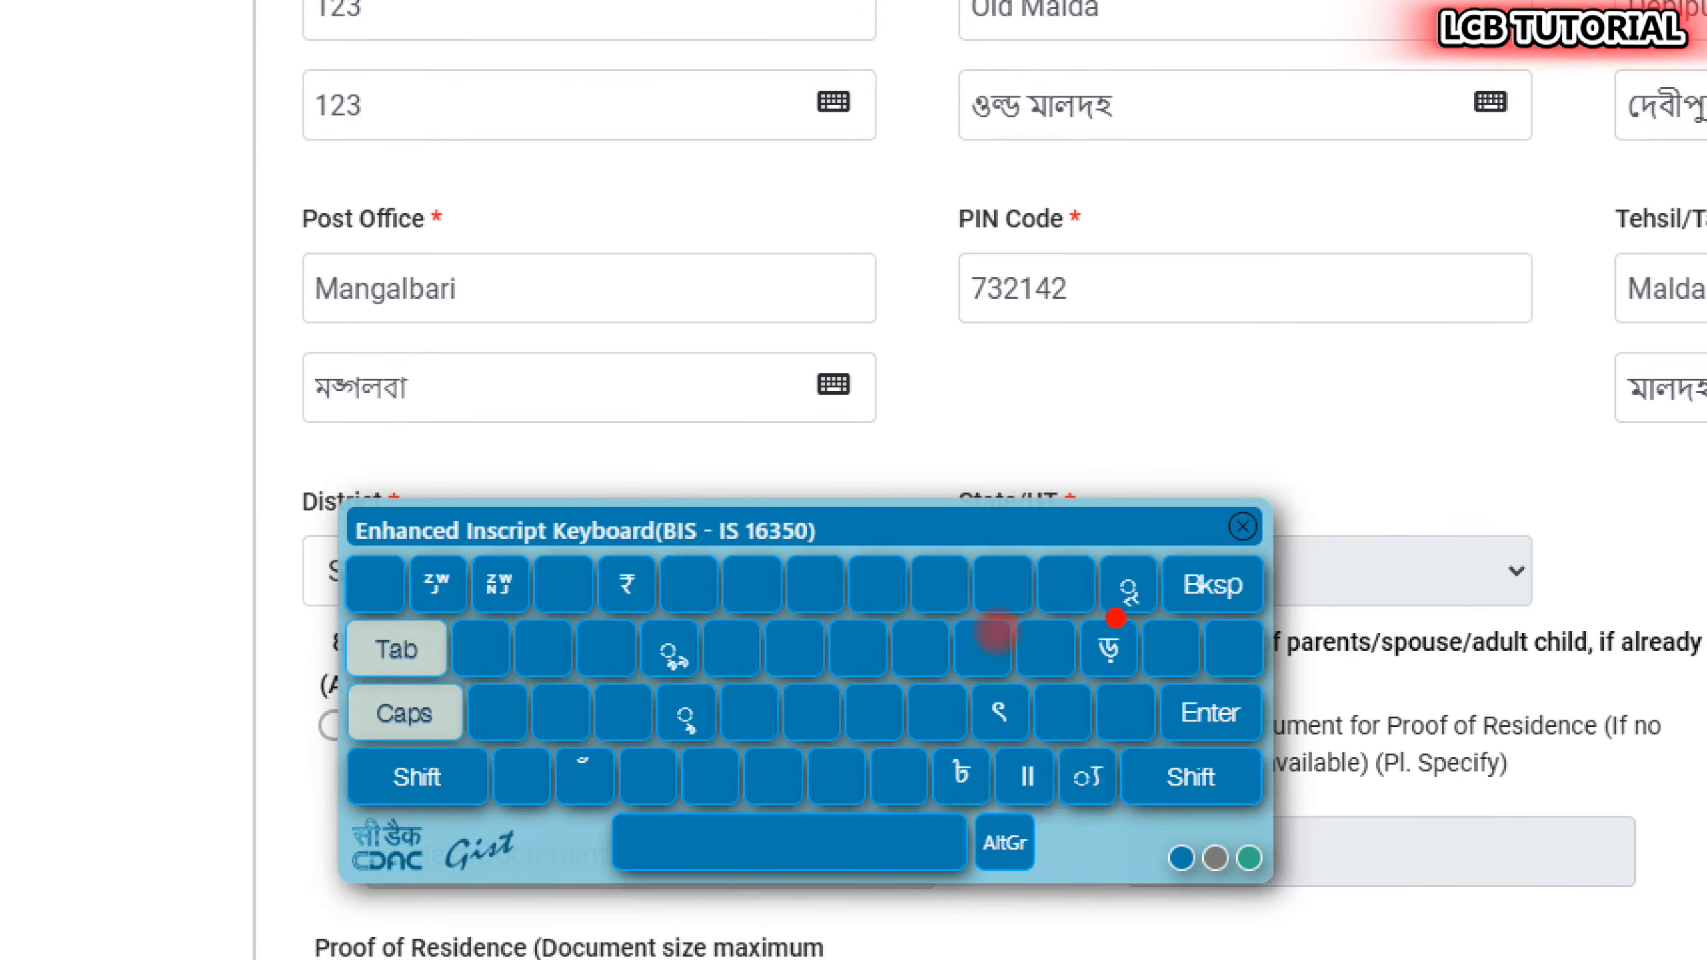
mouse_move(1115, 619)
mouse_down()
mouse_move(1091, 620)
mouse_move(1105, 696)
mouse_move(1187, 700)
mouse_move(1093, 651)
mouse_up()
click(1150, 655)
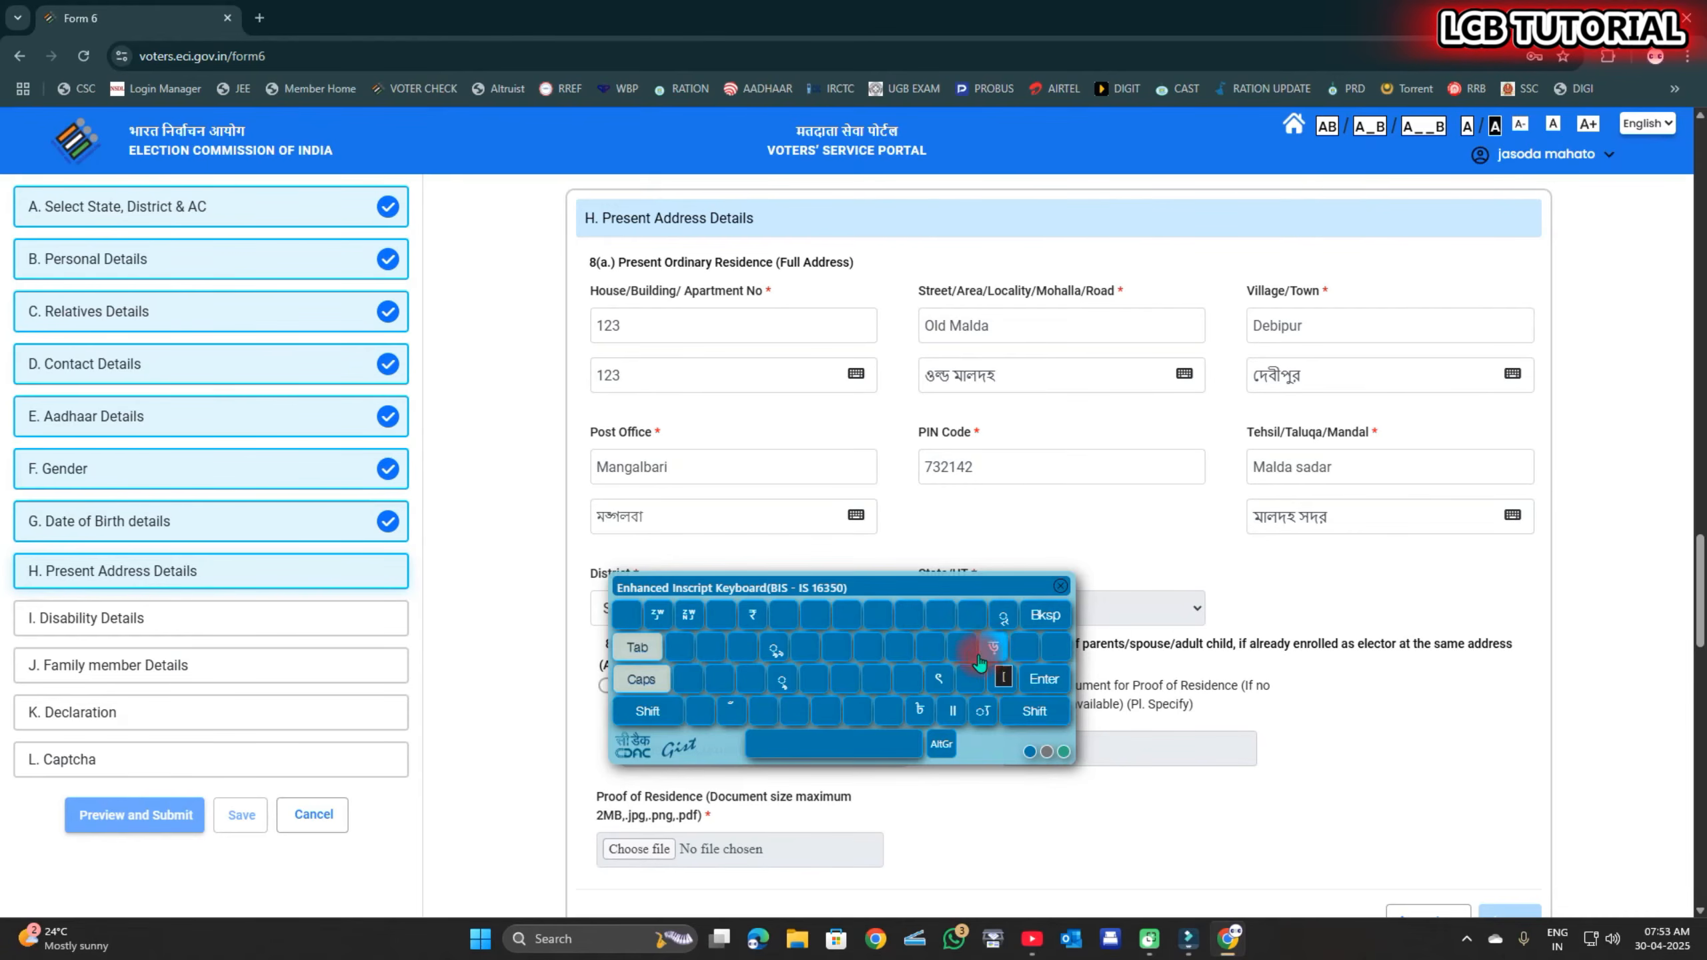
Step: Add ড় and ি to complete the Bengali post office name, then close the keyboard
click(647, 712)
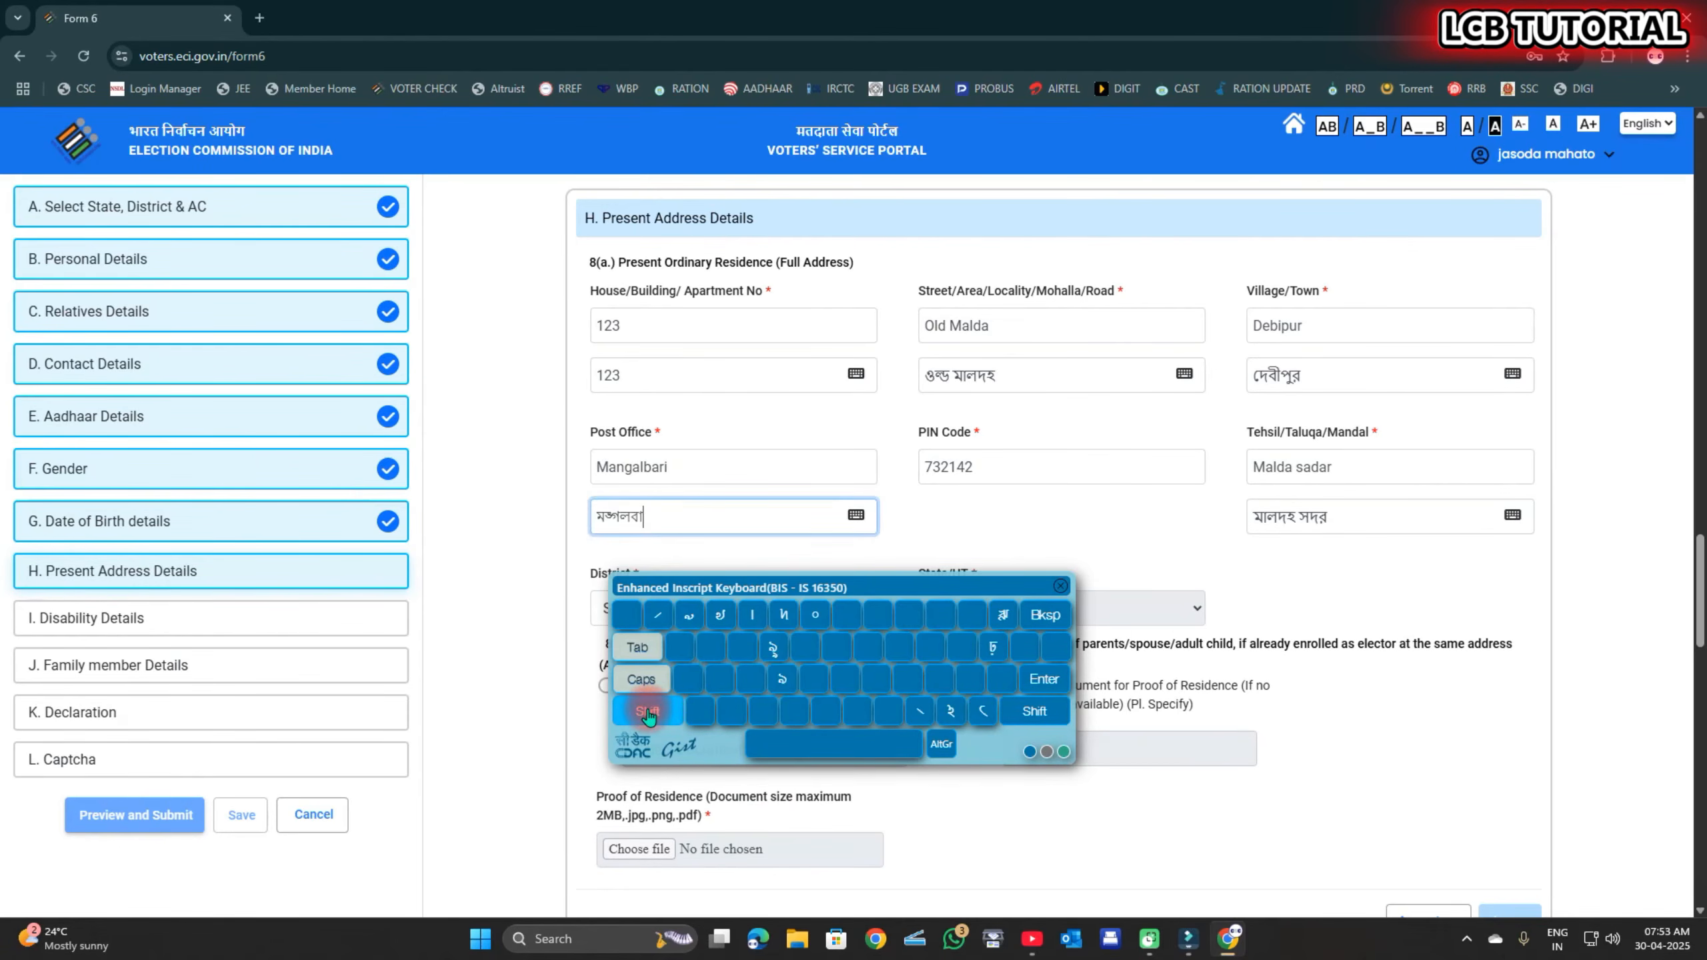
click(941, 743)
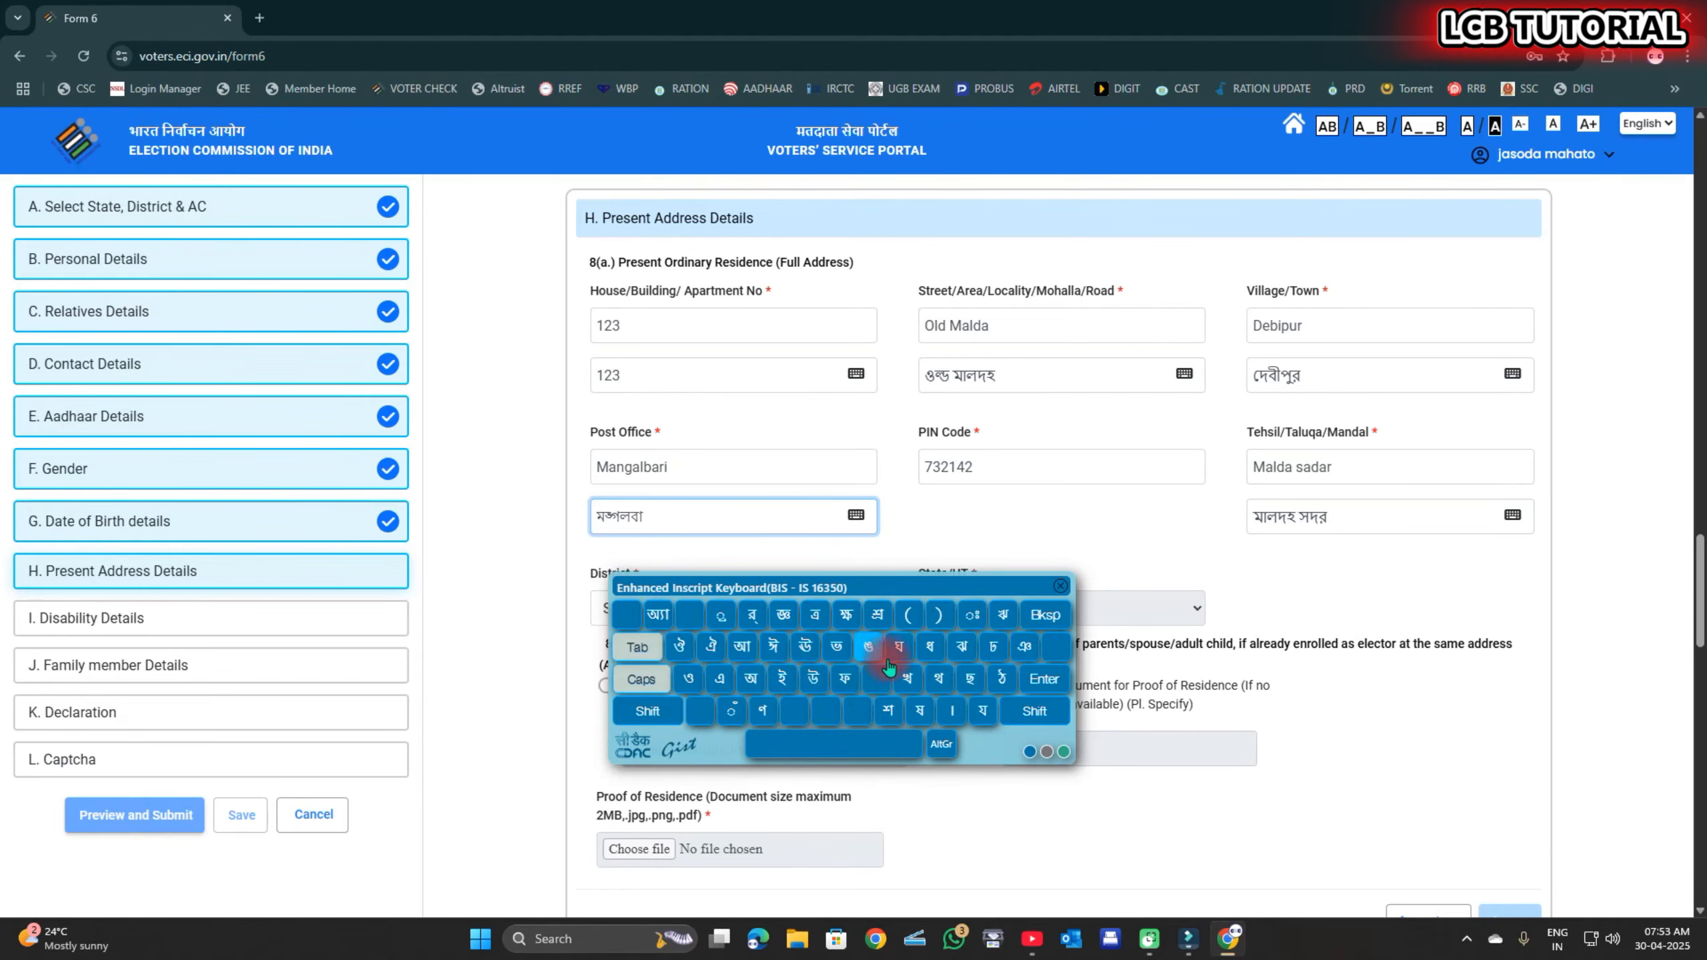
click(941, 746)
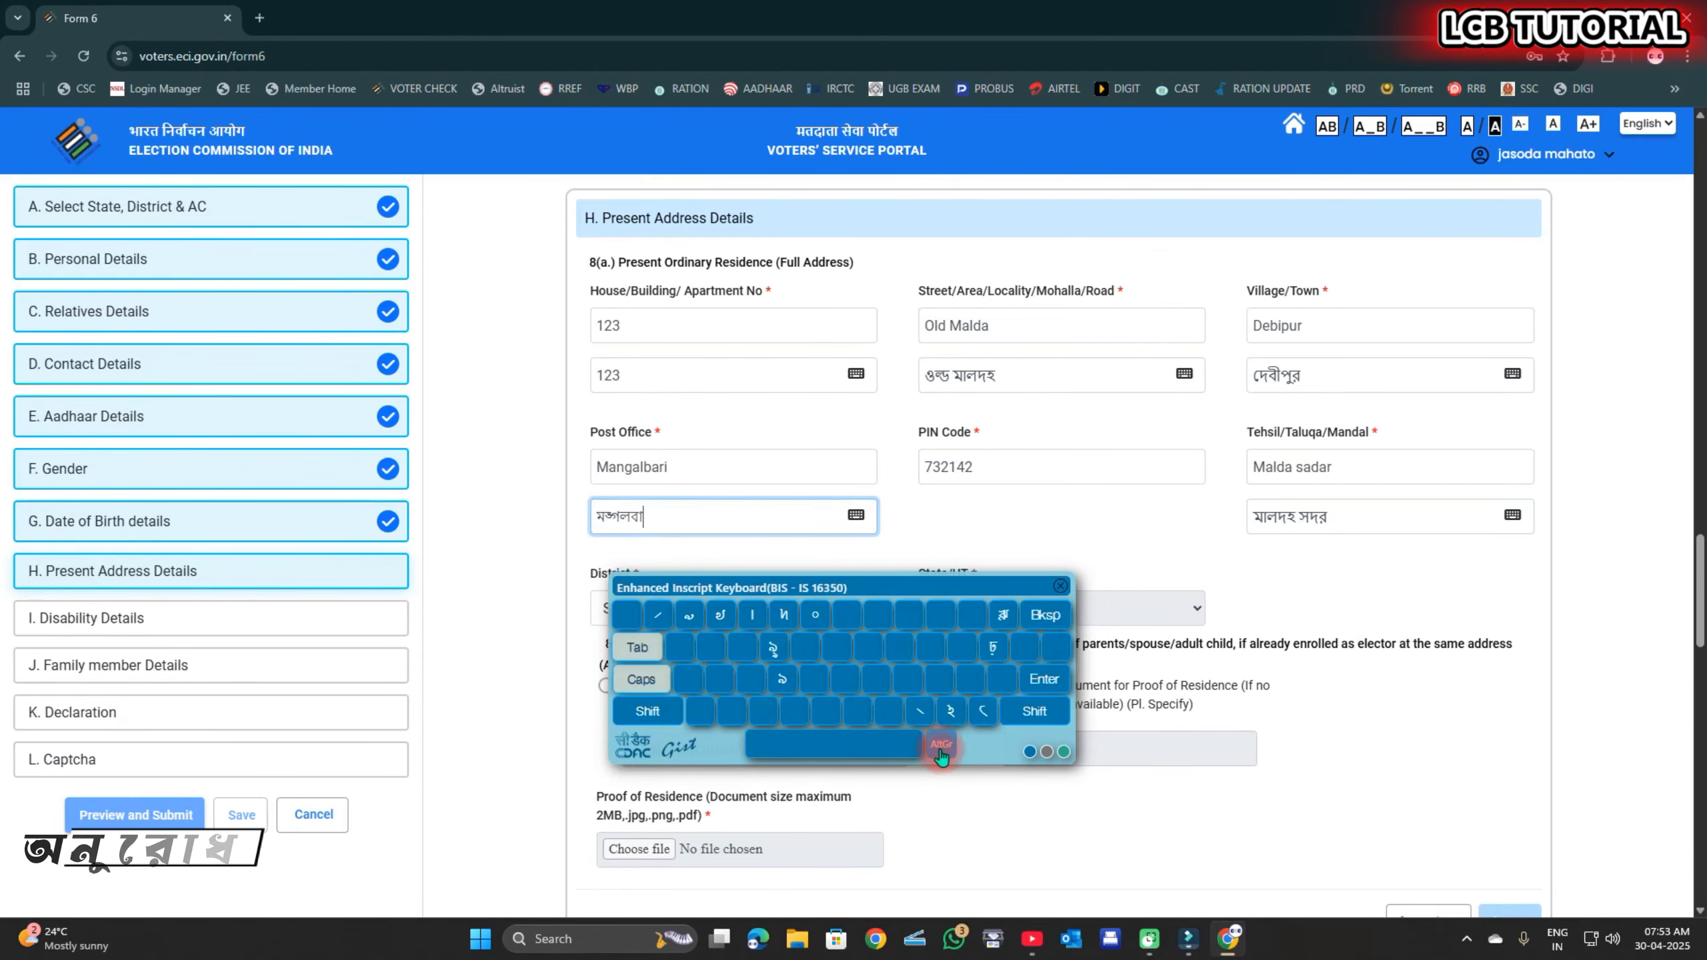
click(644, 712)
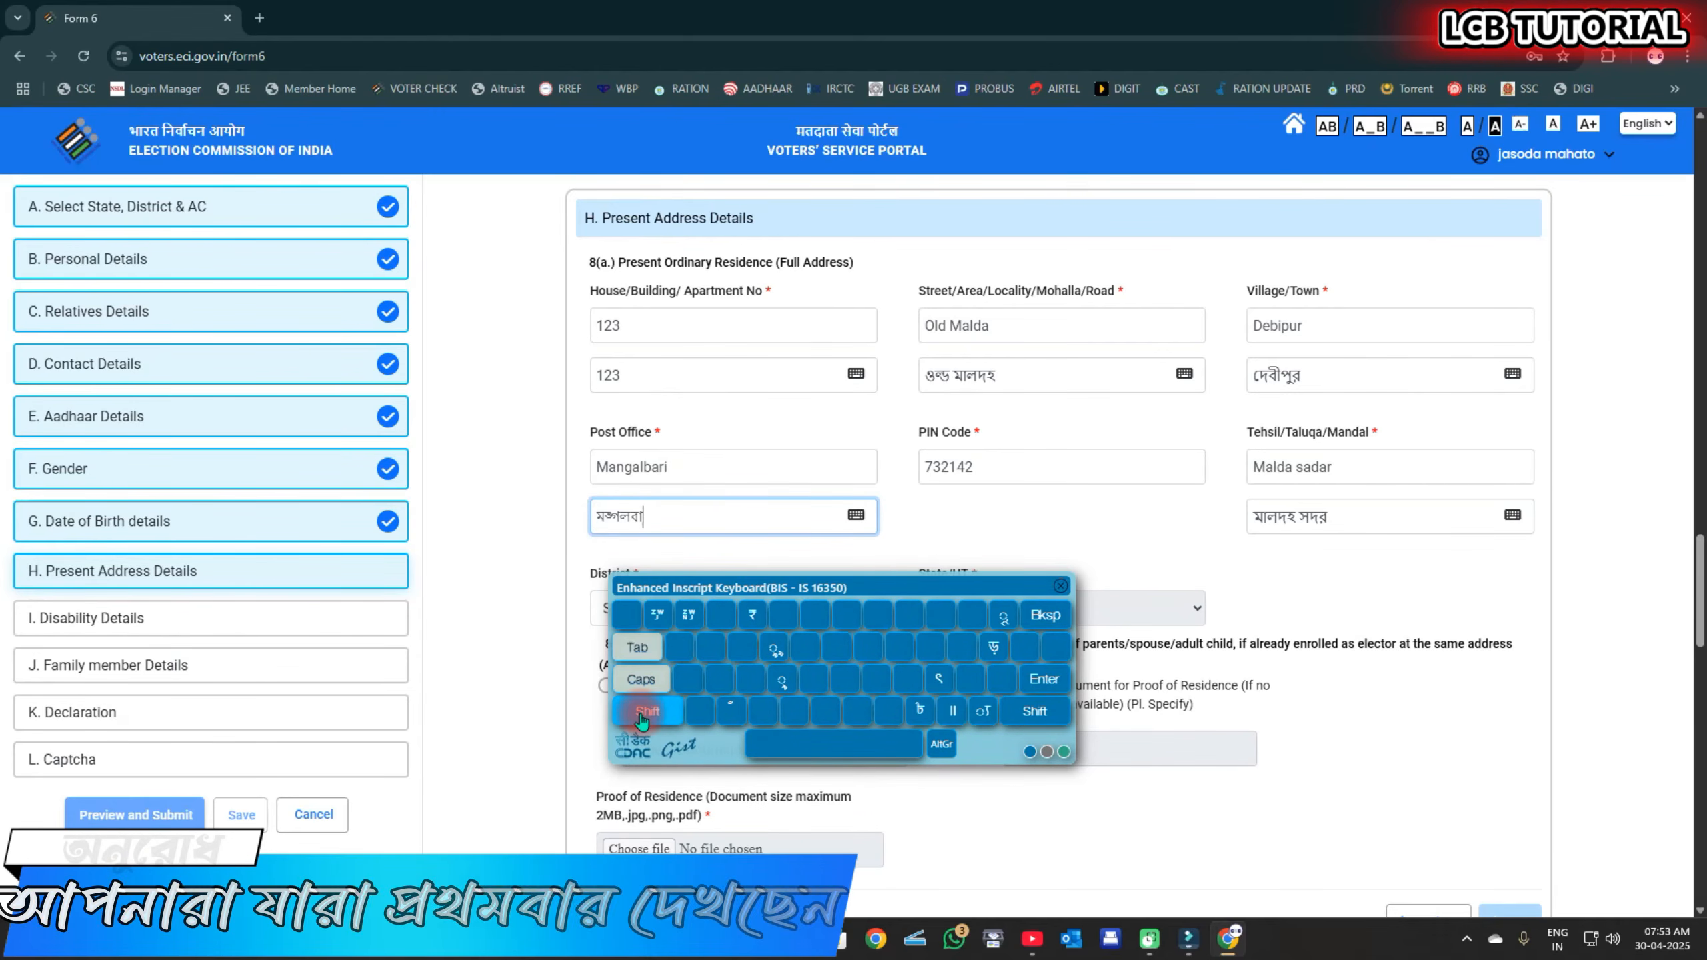
click(995, 648)
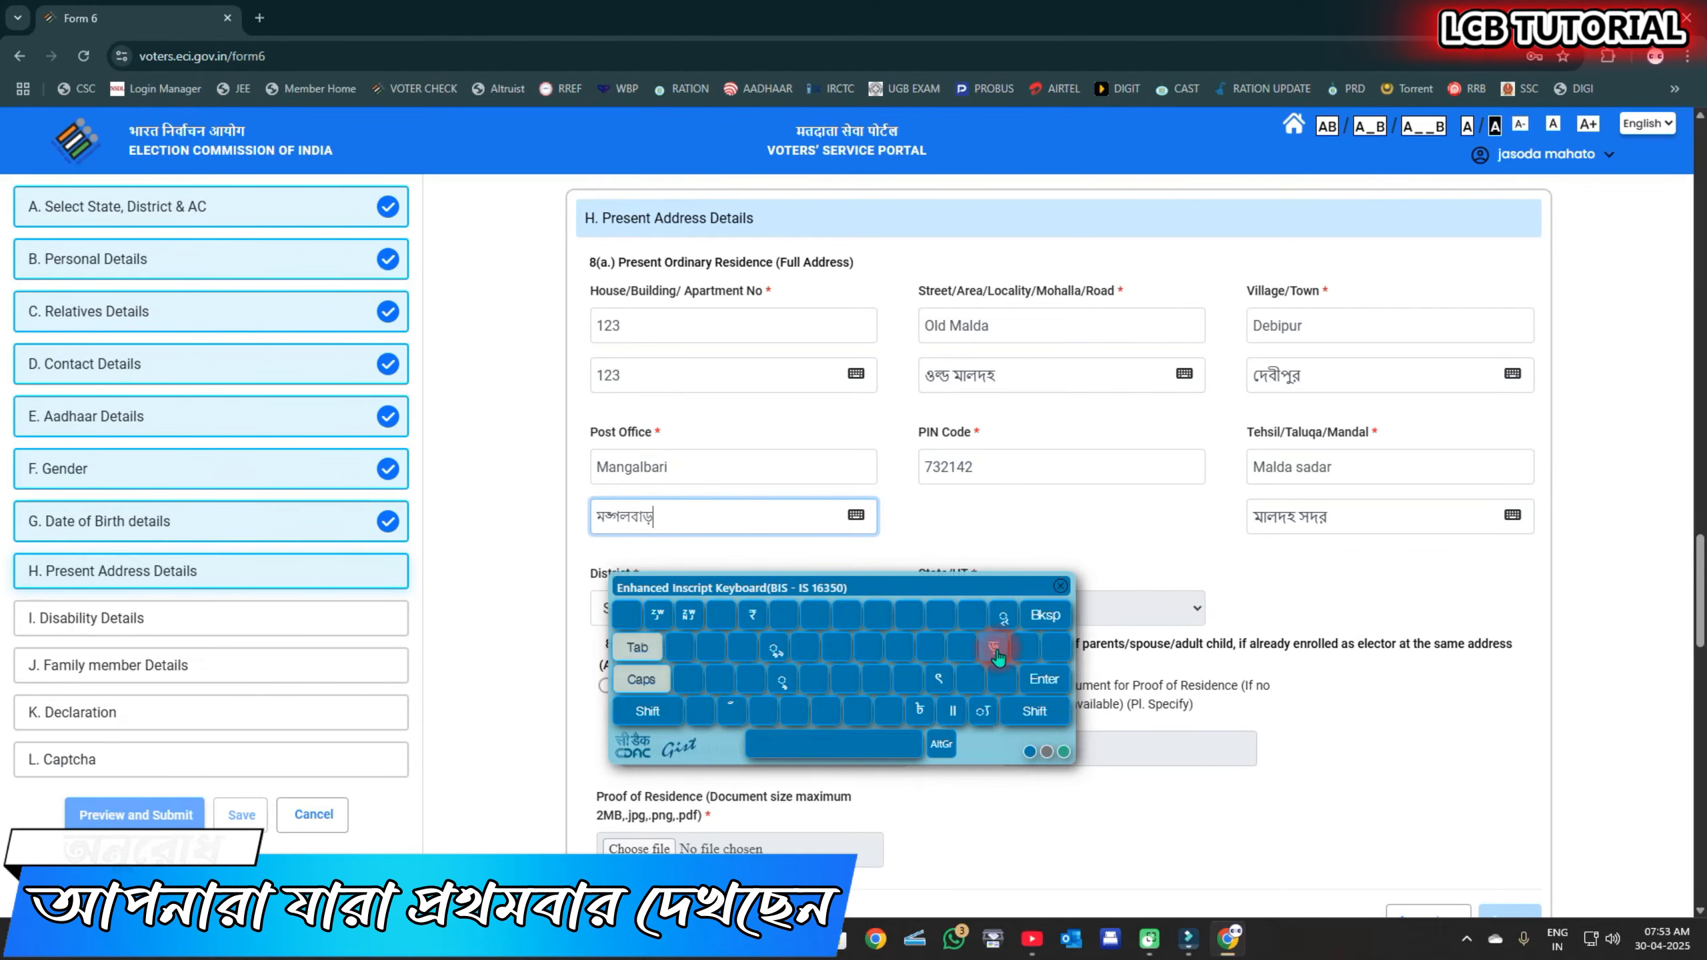
click(646, 711)
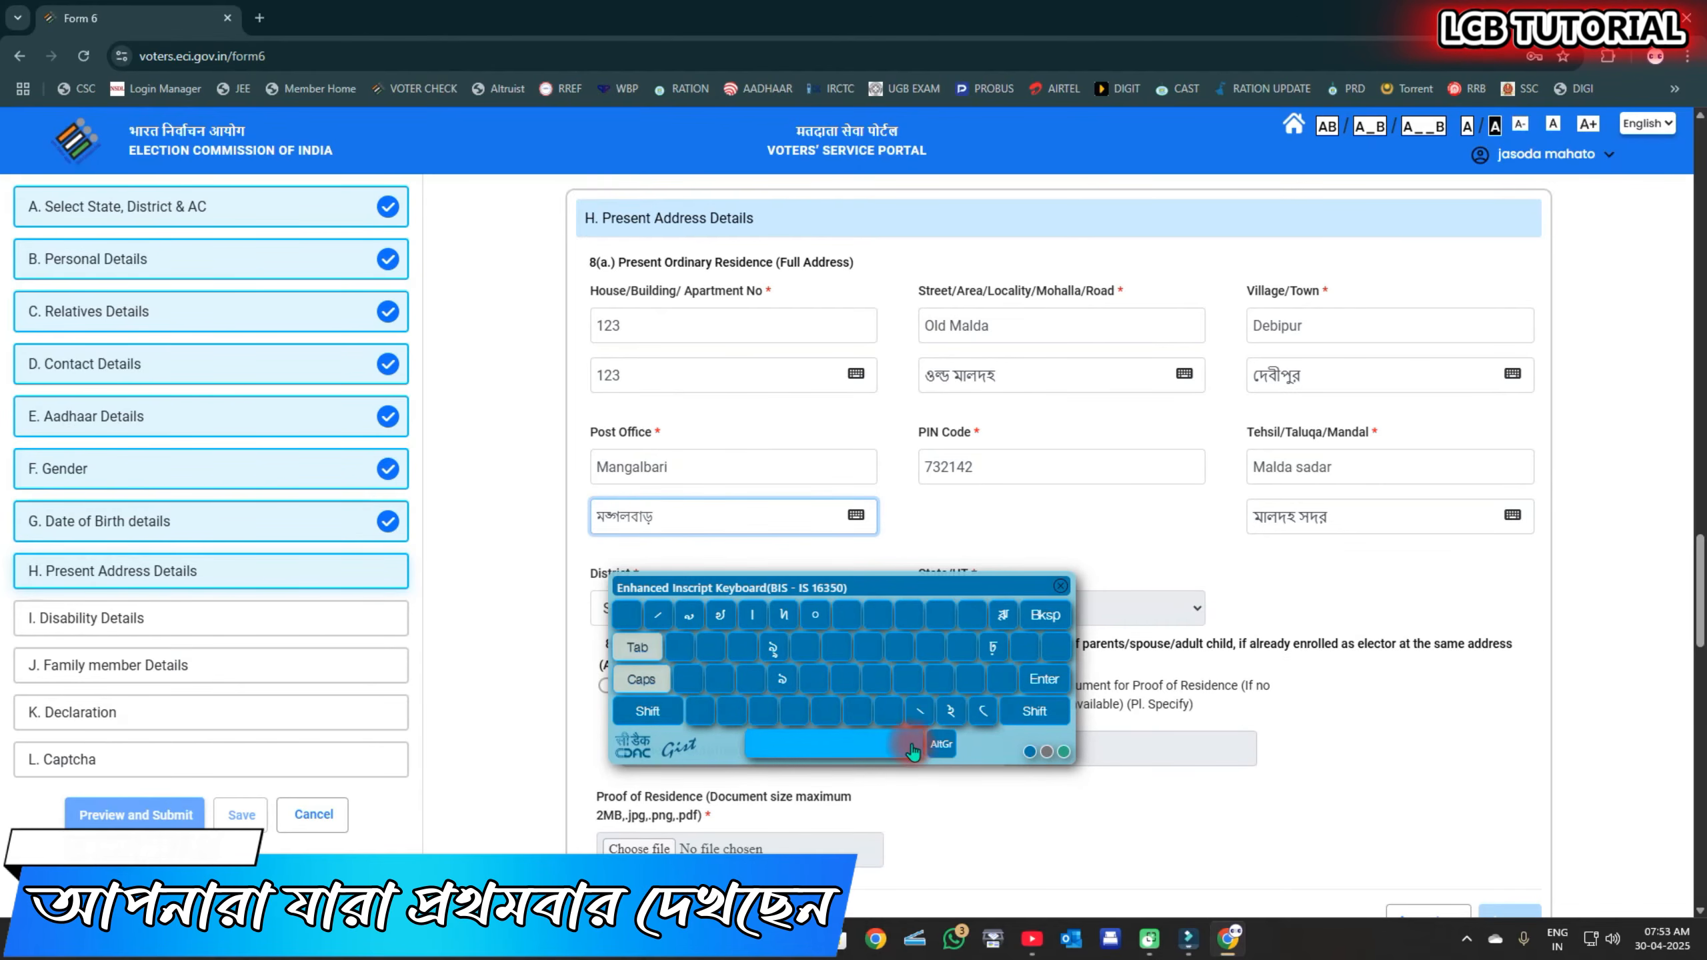
click(642, 679)
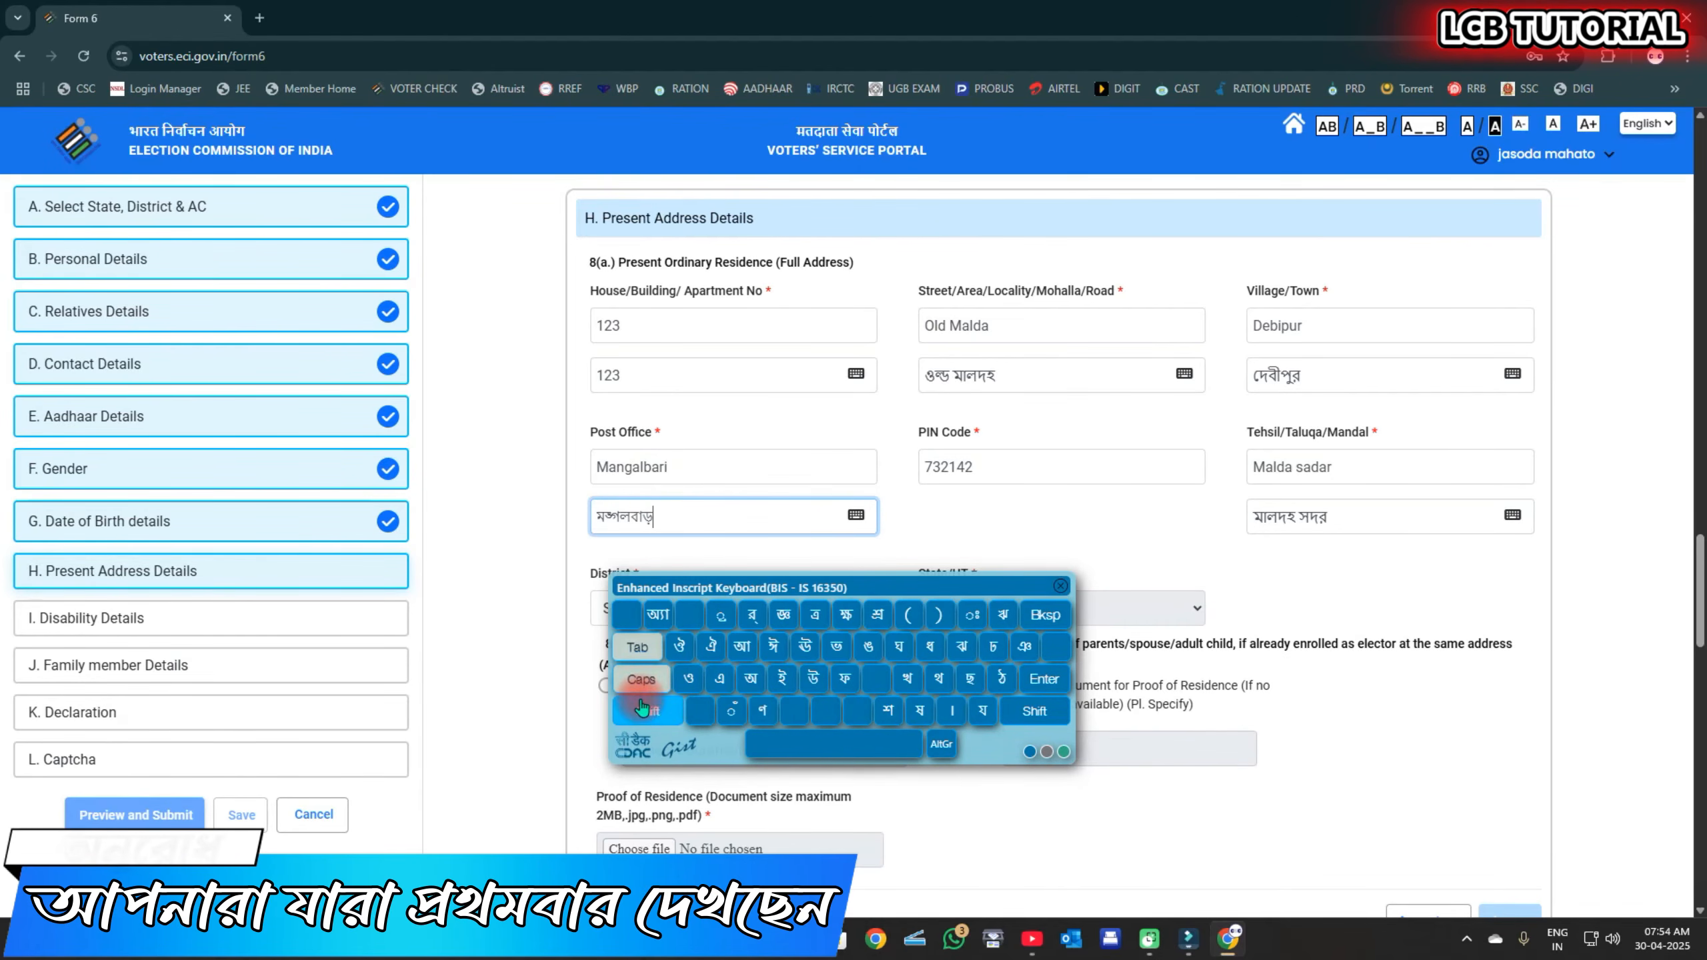
click(645, 709)
click(782, 679)
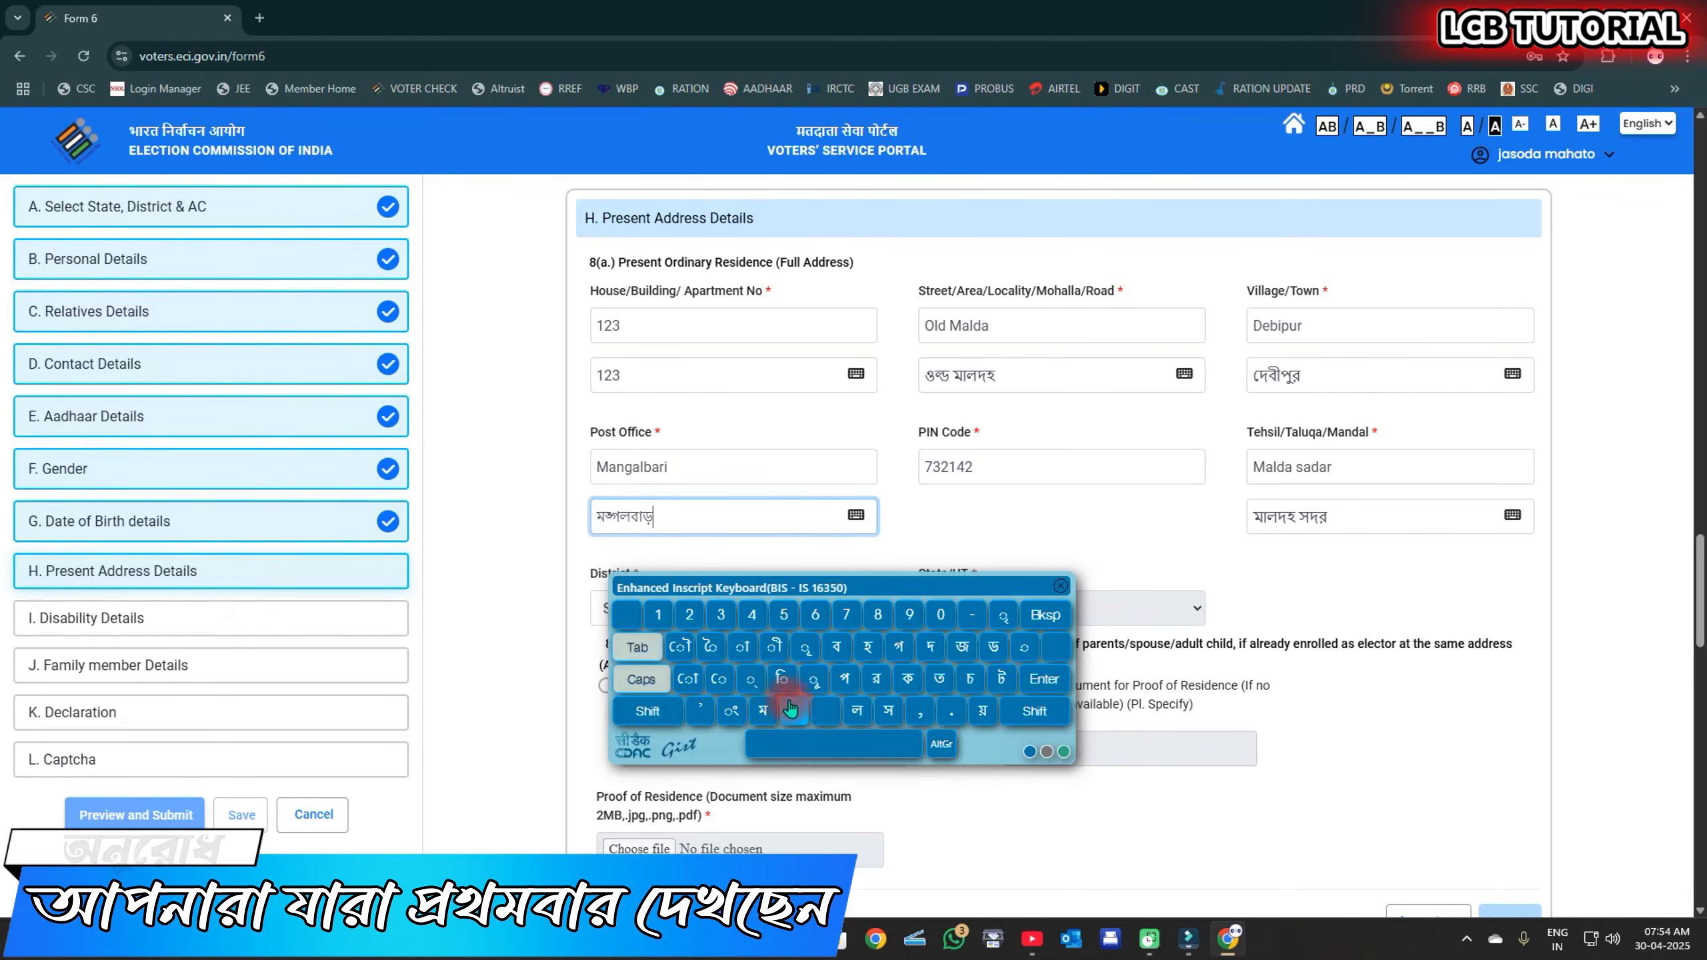
click(1060, 589)
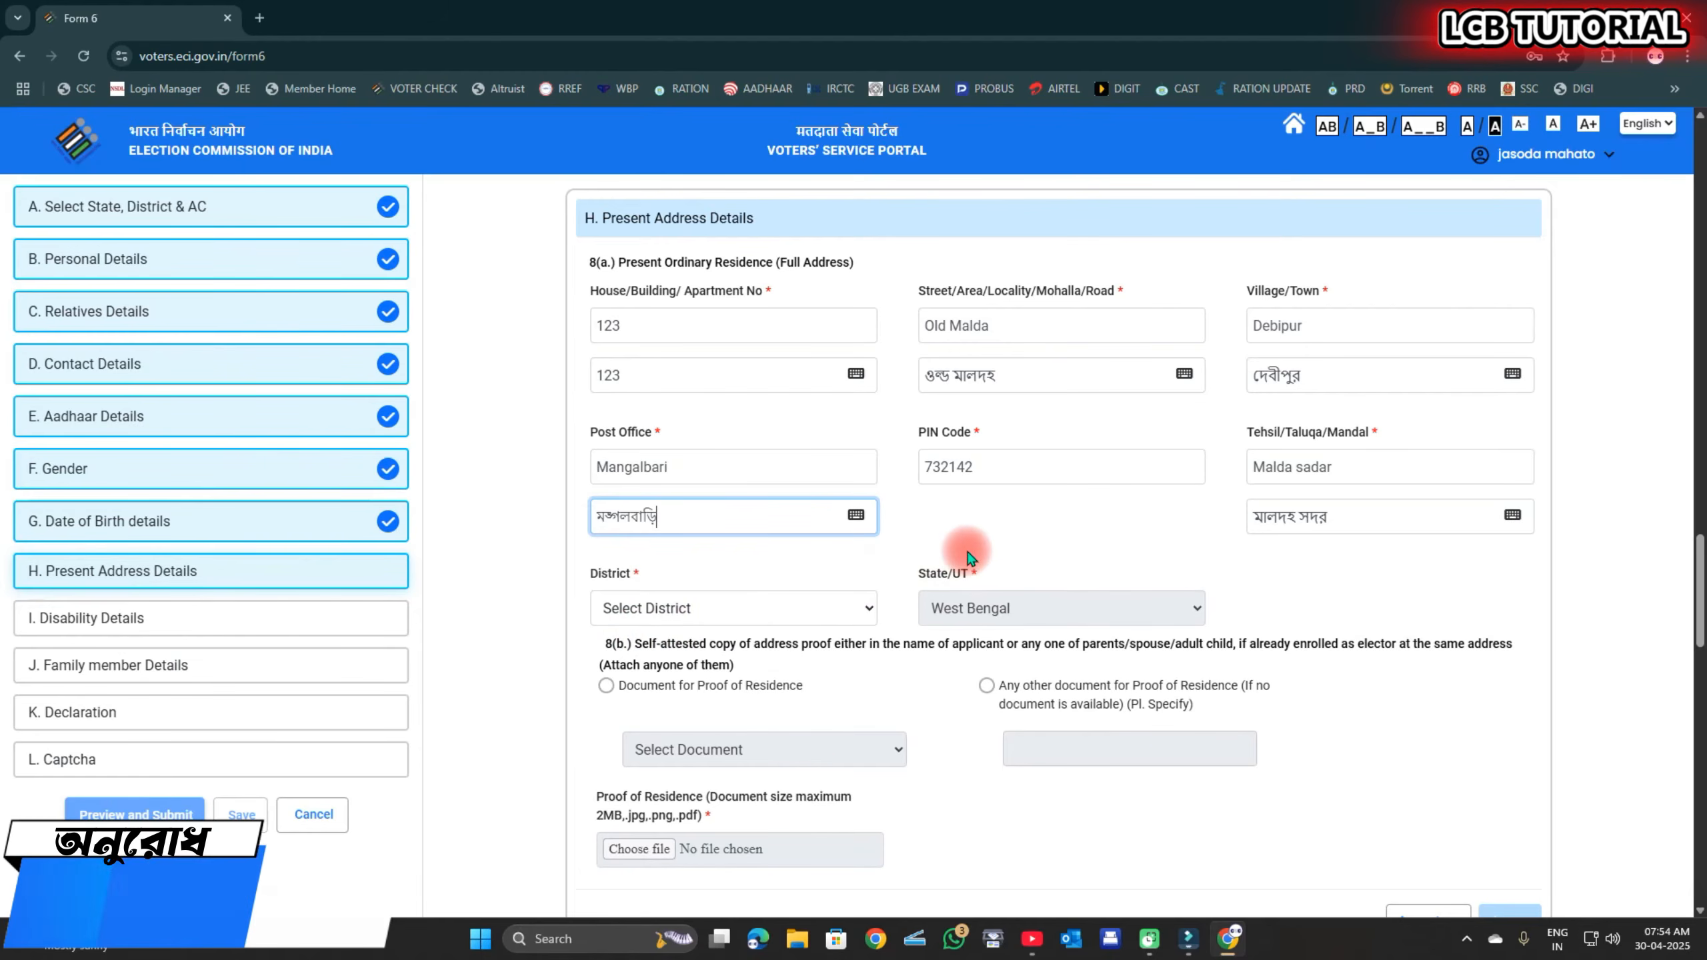
Step: Set the present address district to MALDA
scroll(970, 558, down, 1)
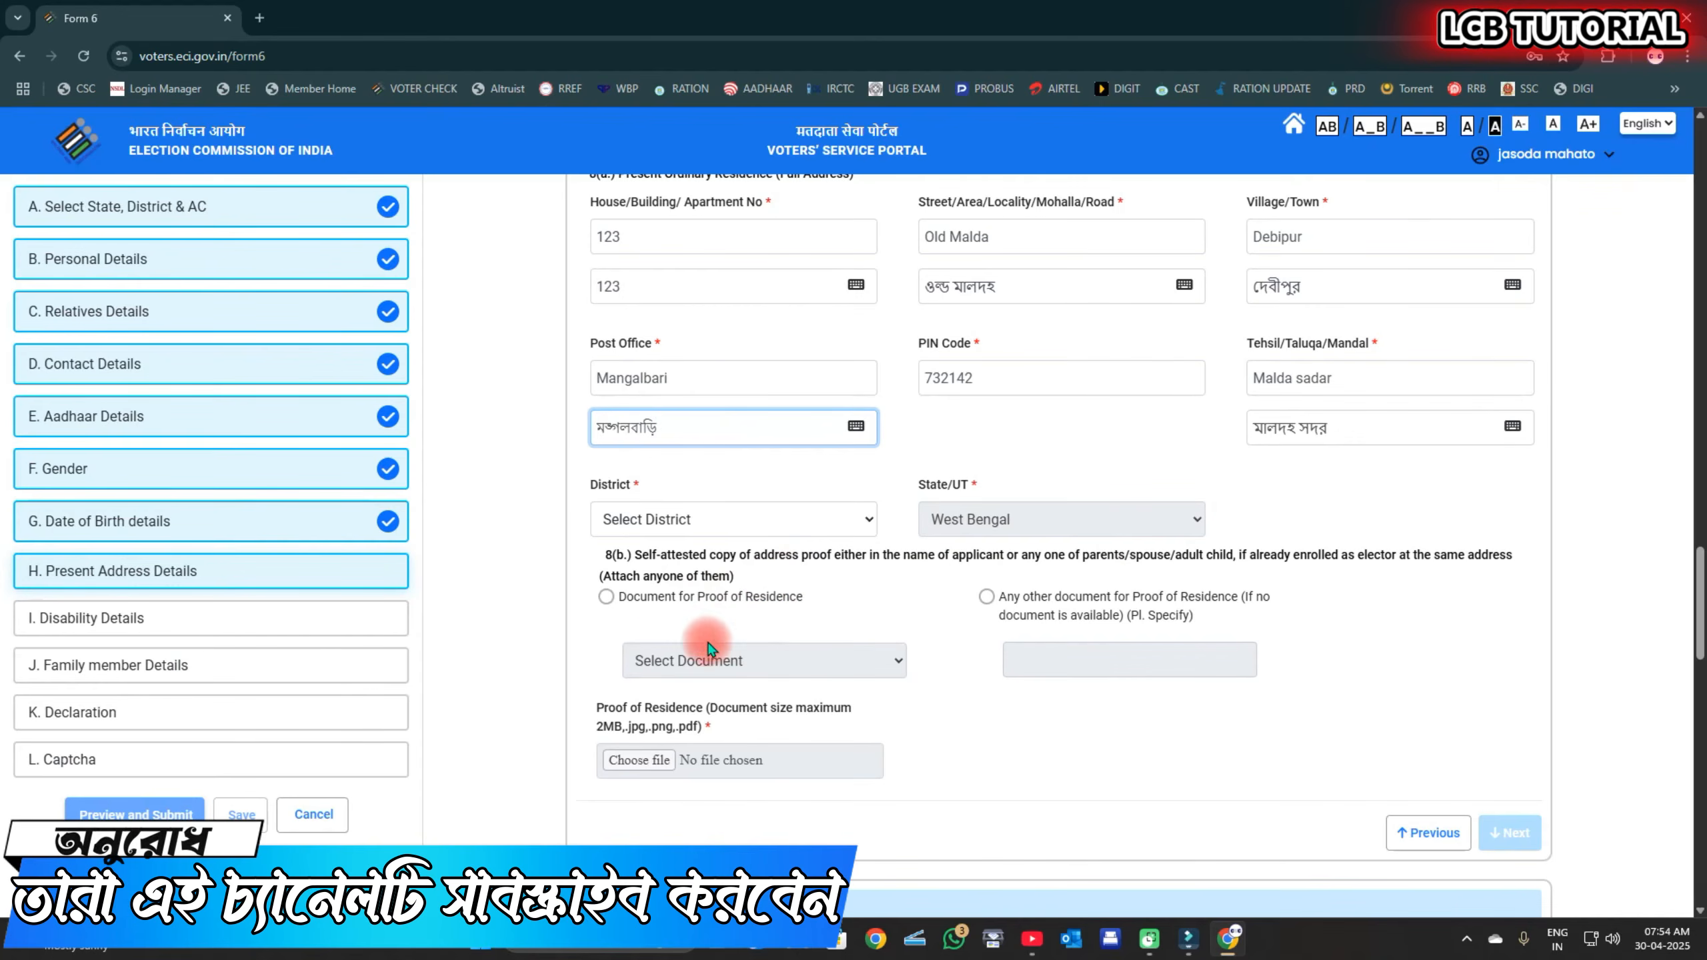
click(685, 528)
click(645, 573)
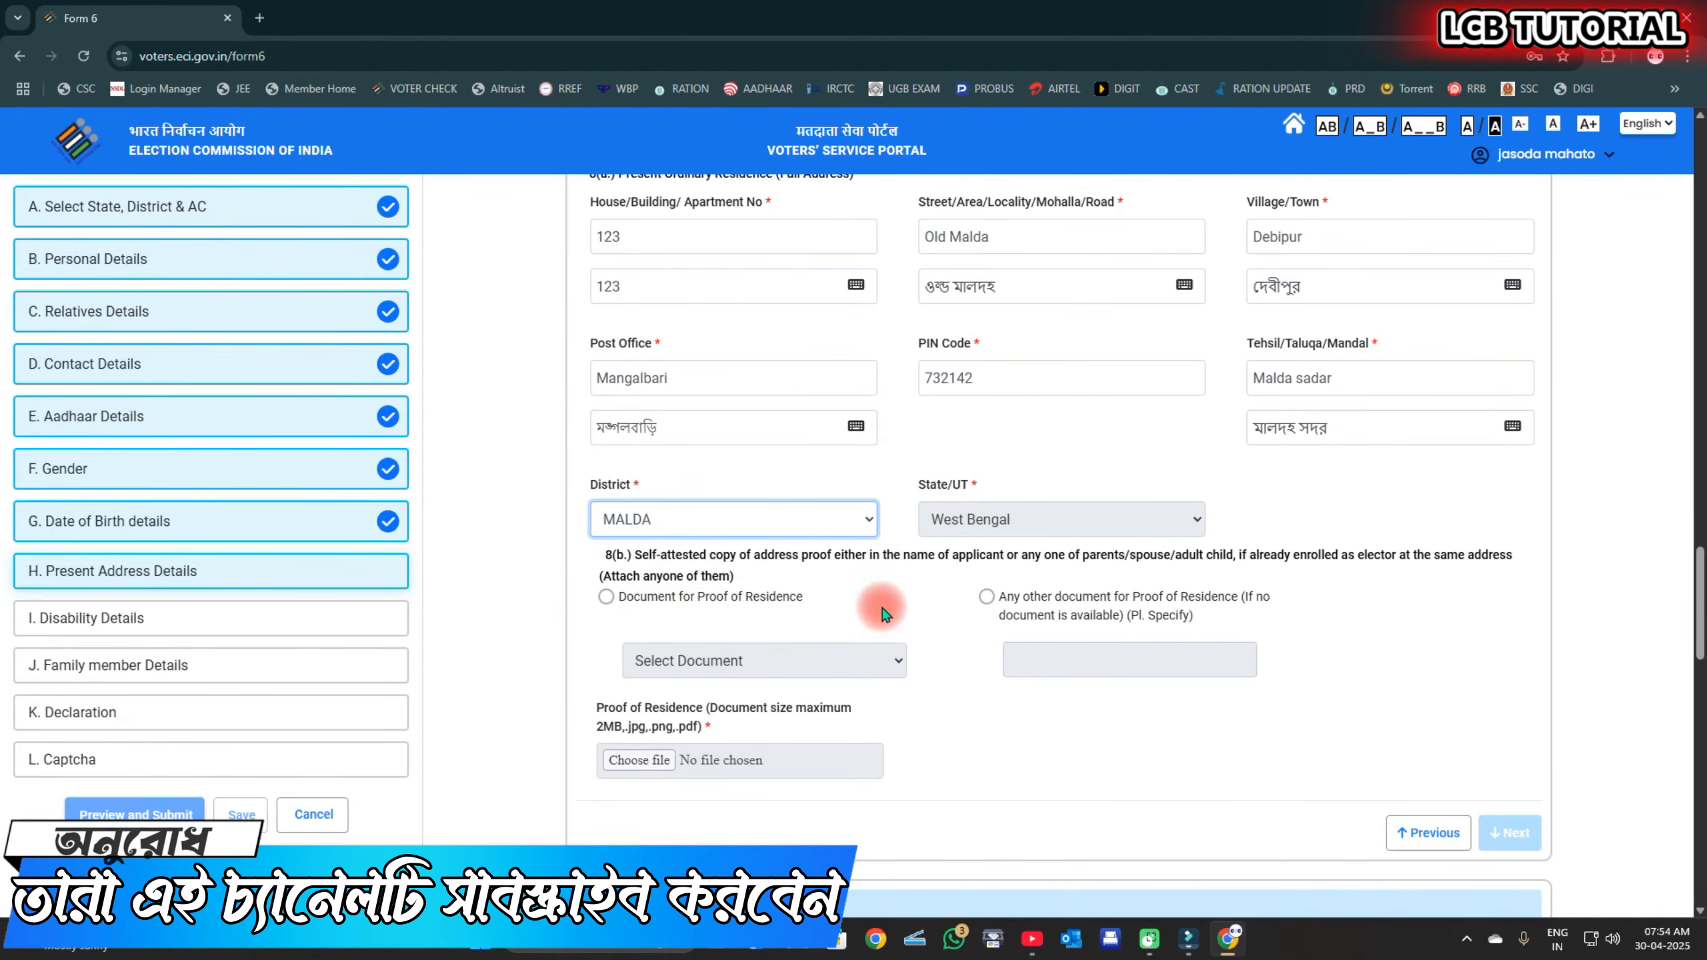
scroll(899, 610, down, 4)
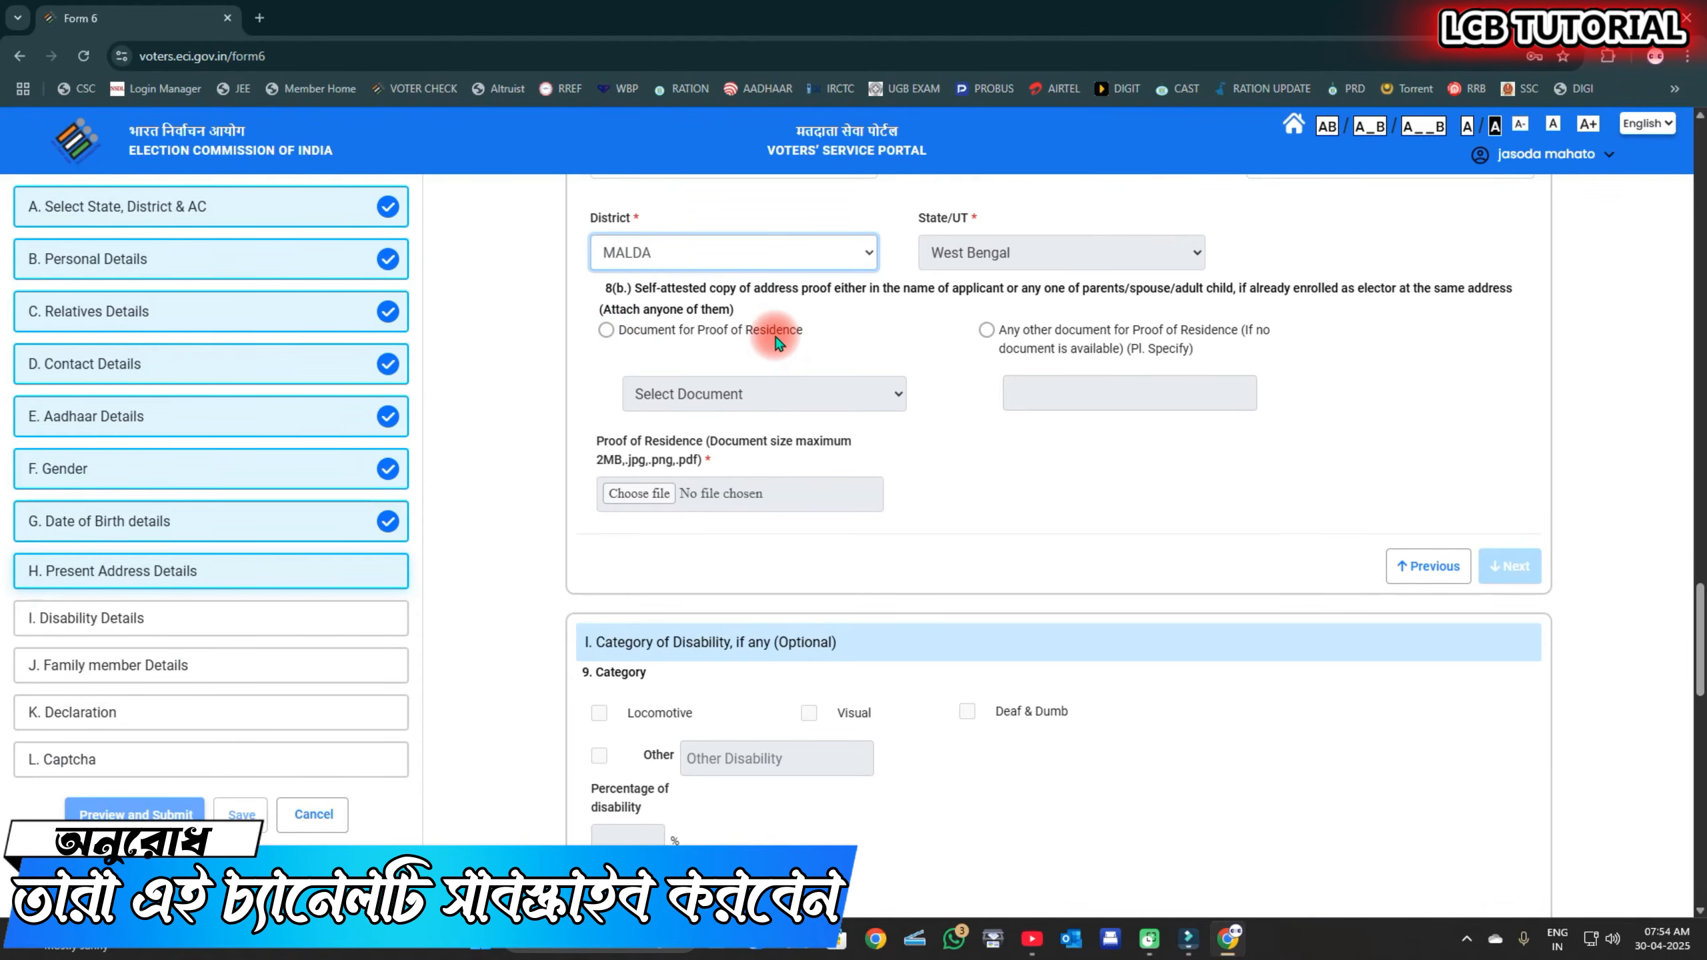
Step: Attach ADHR.pdf as Aadhaar Card residence proof and continue to Disability Details
click(607, 330)
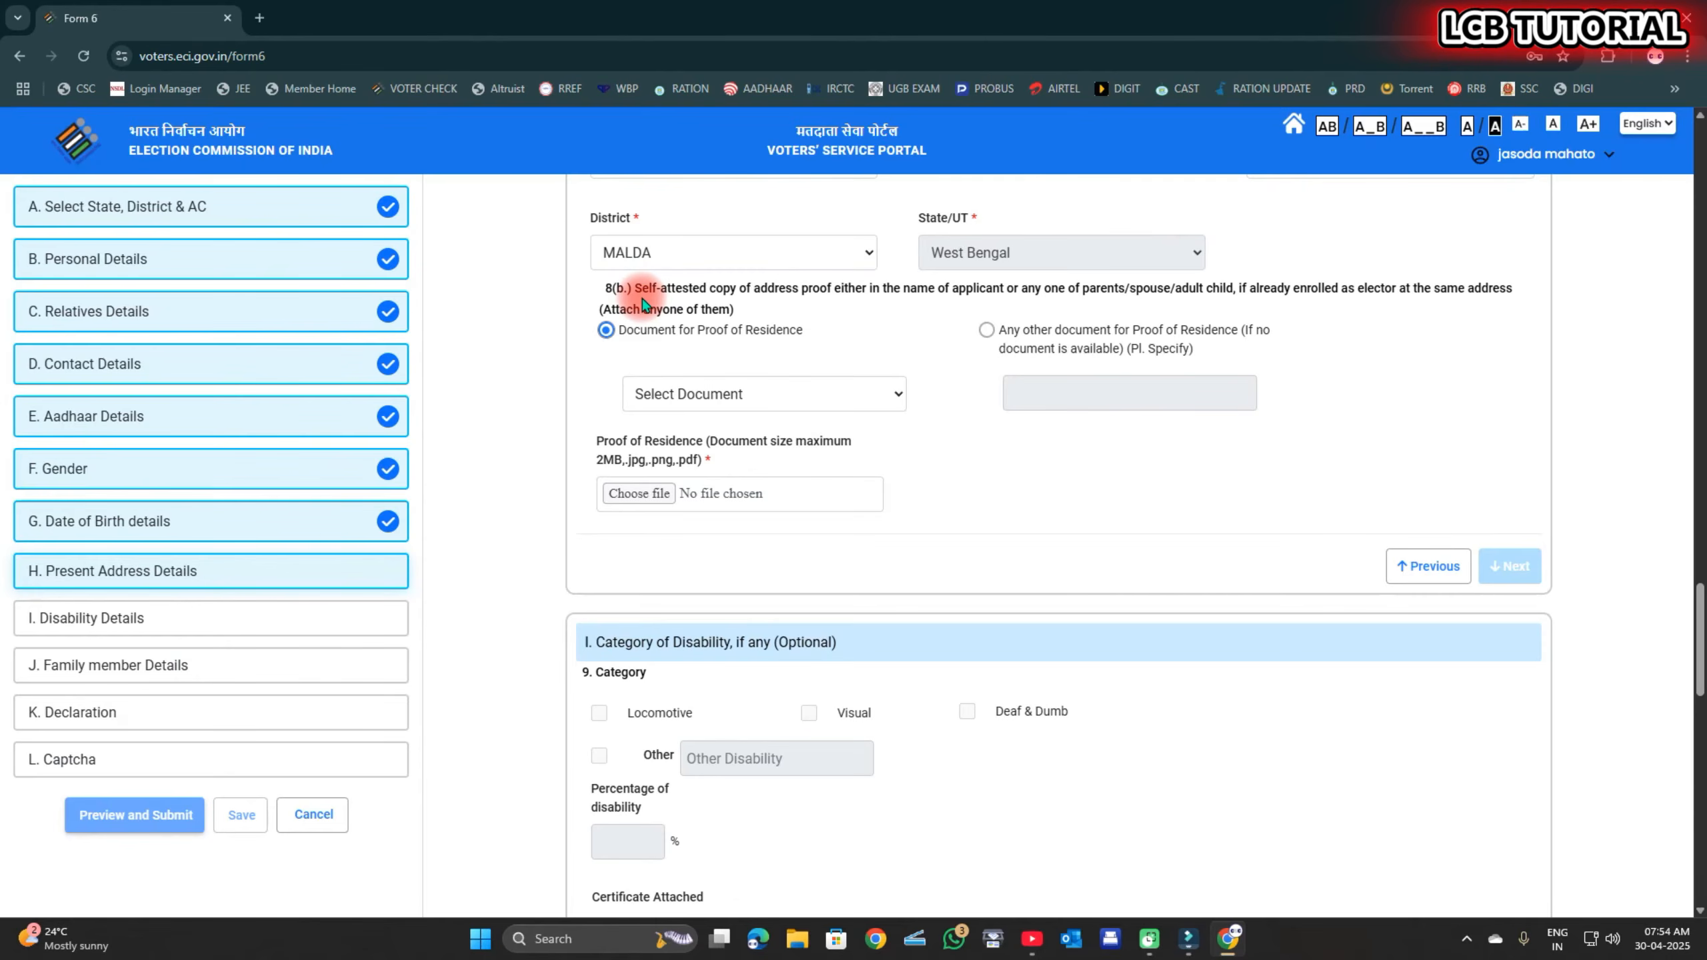
click(707, 397)
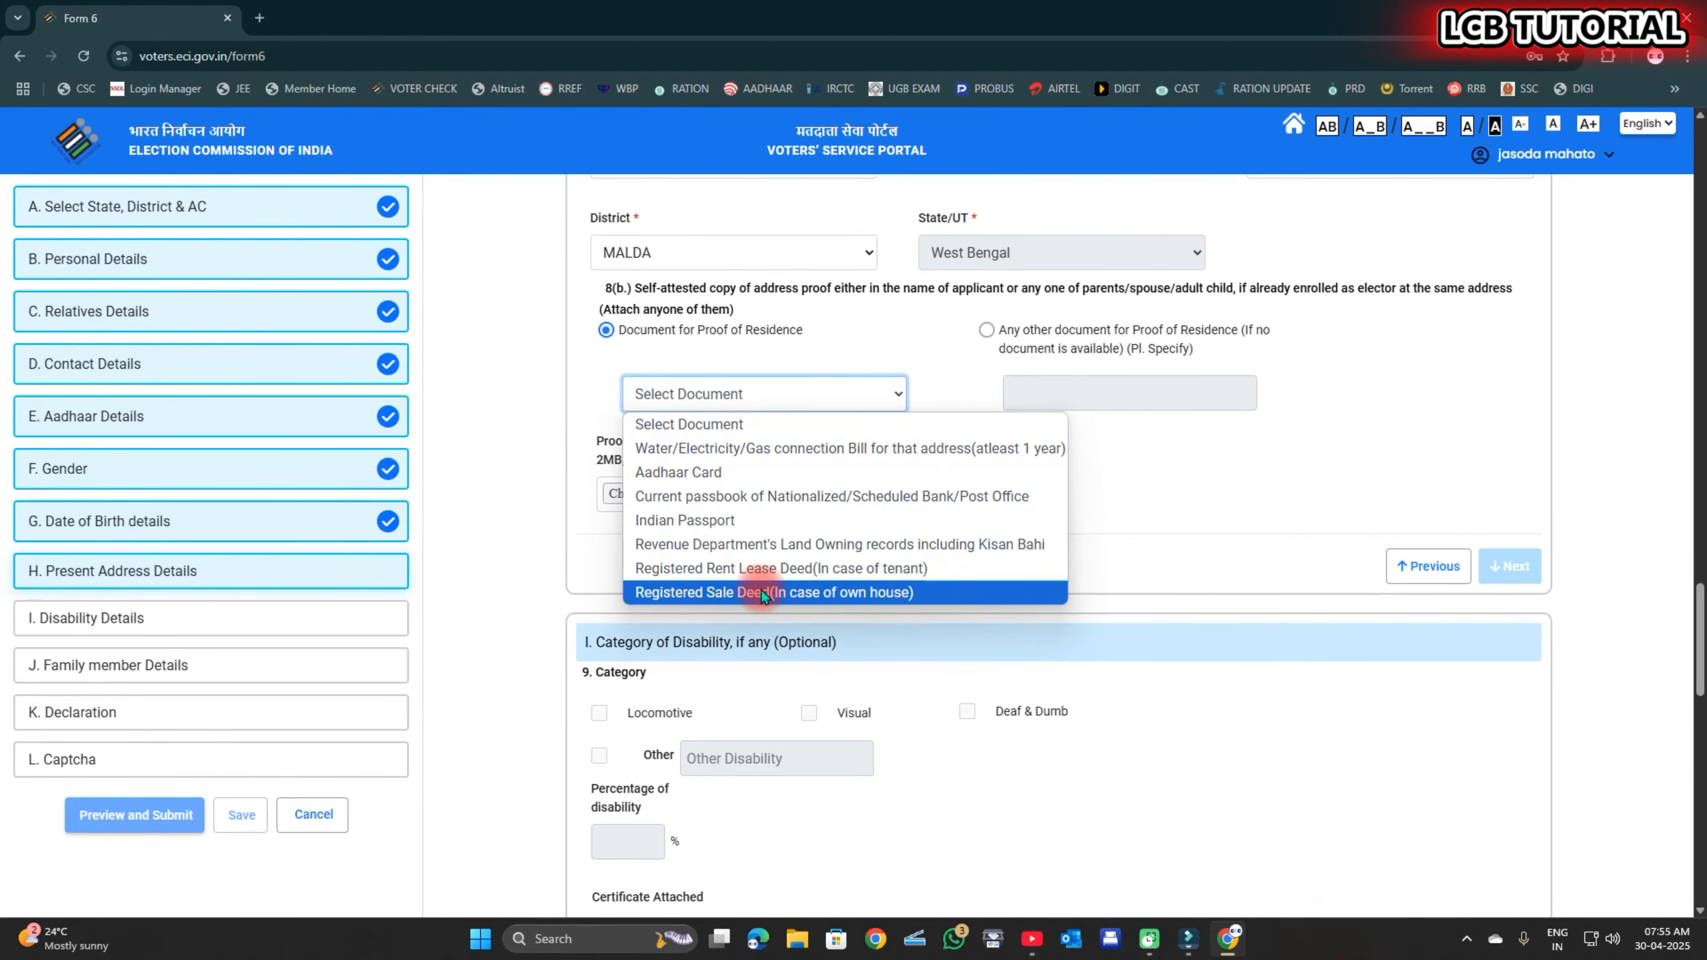
click(653, 472)
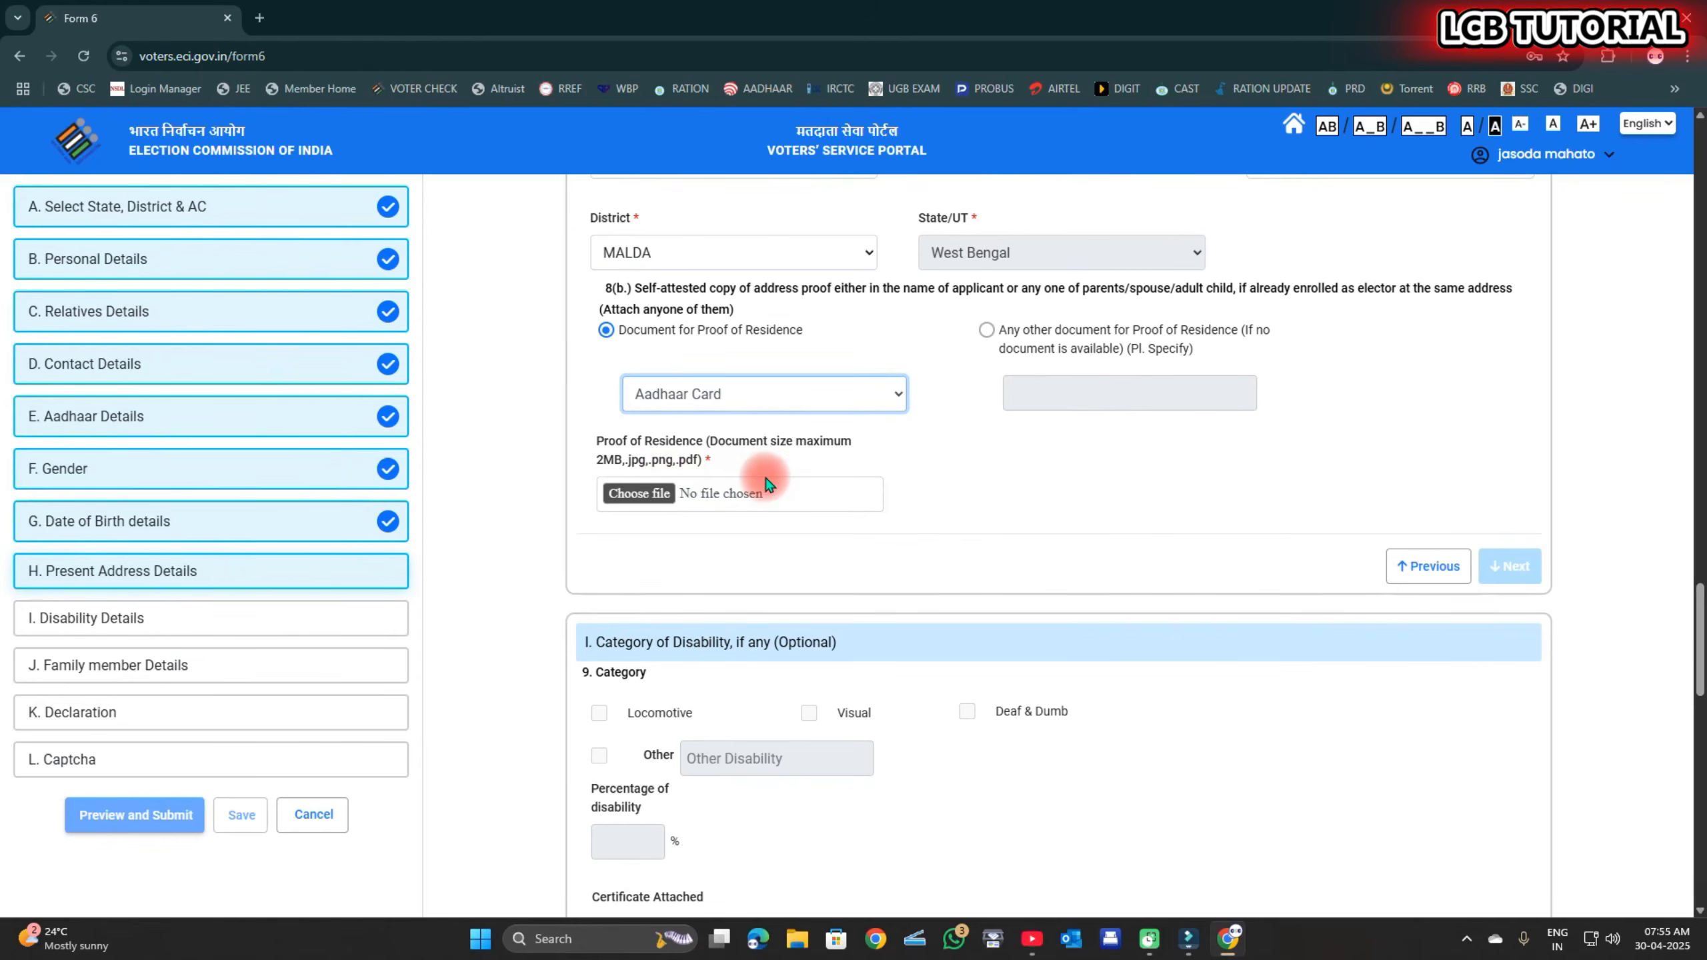
click(638, 493)
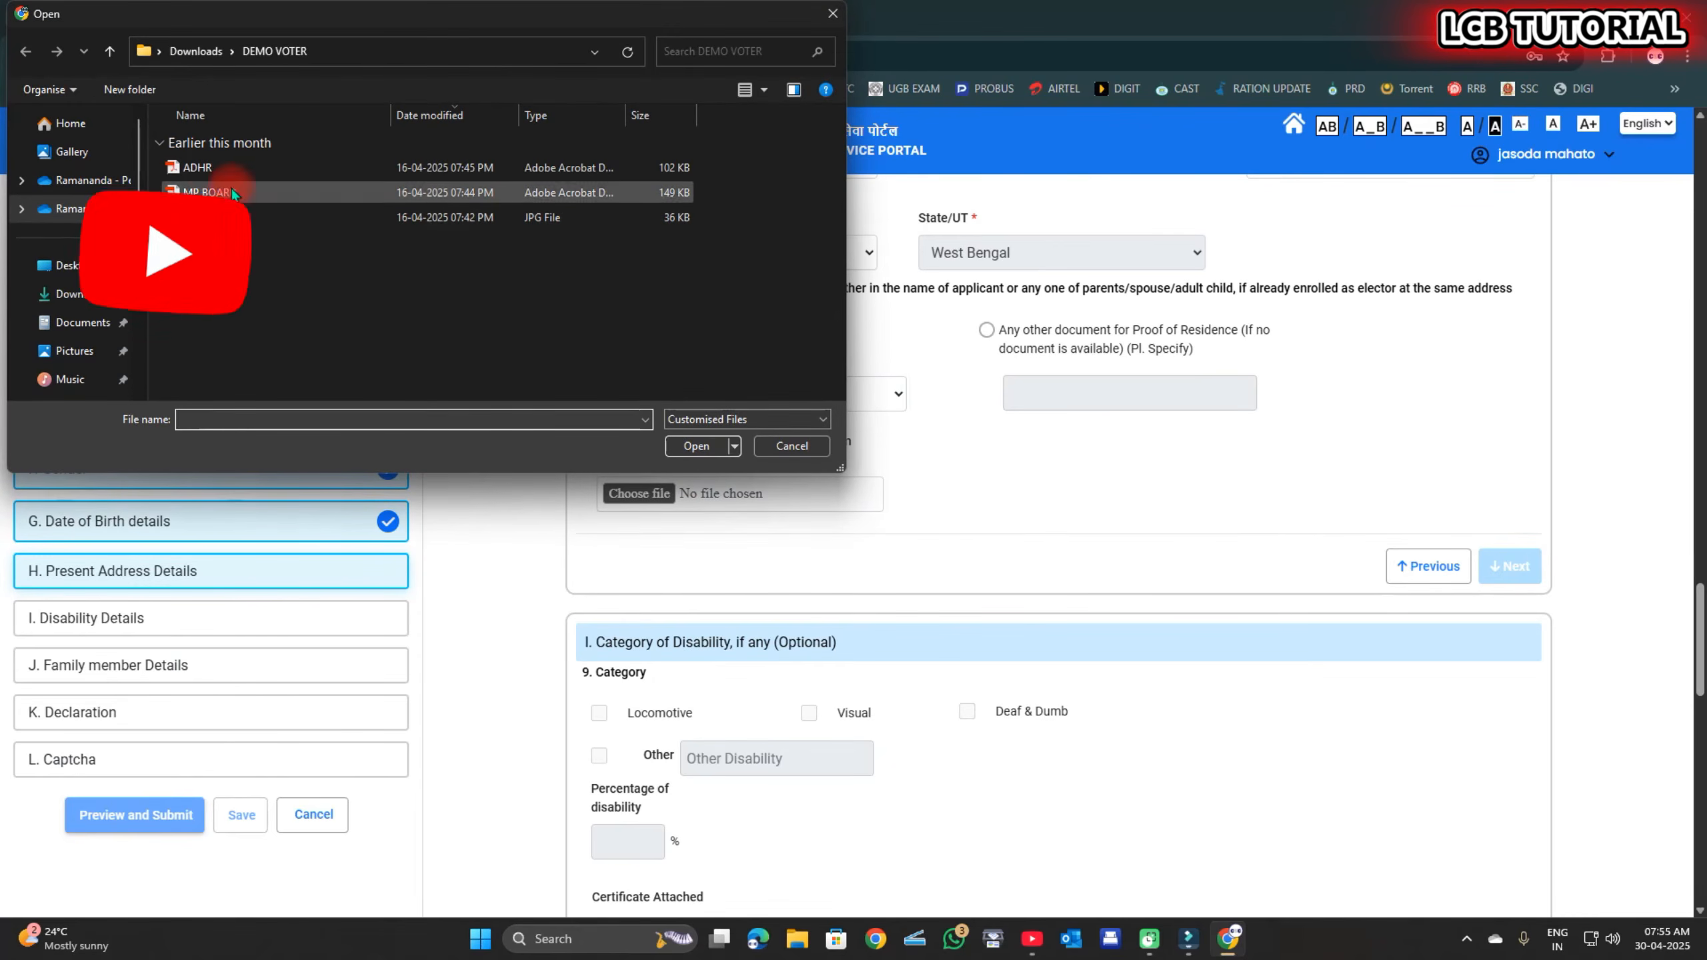
double_click(197, 168)
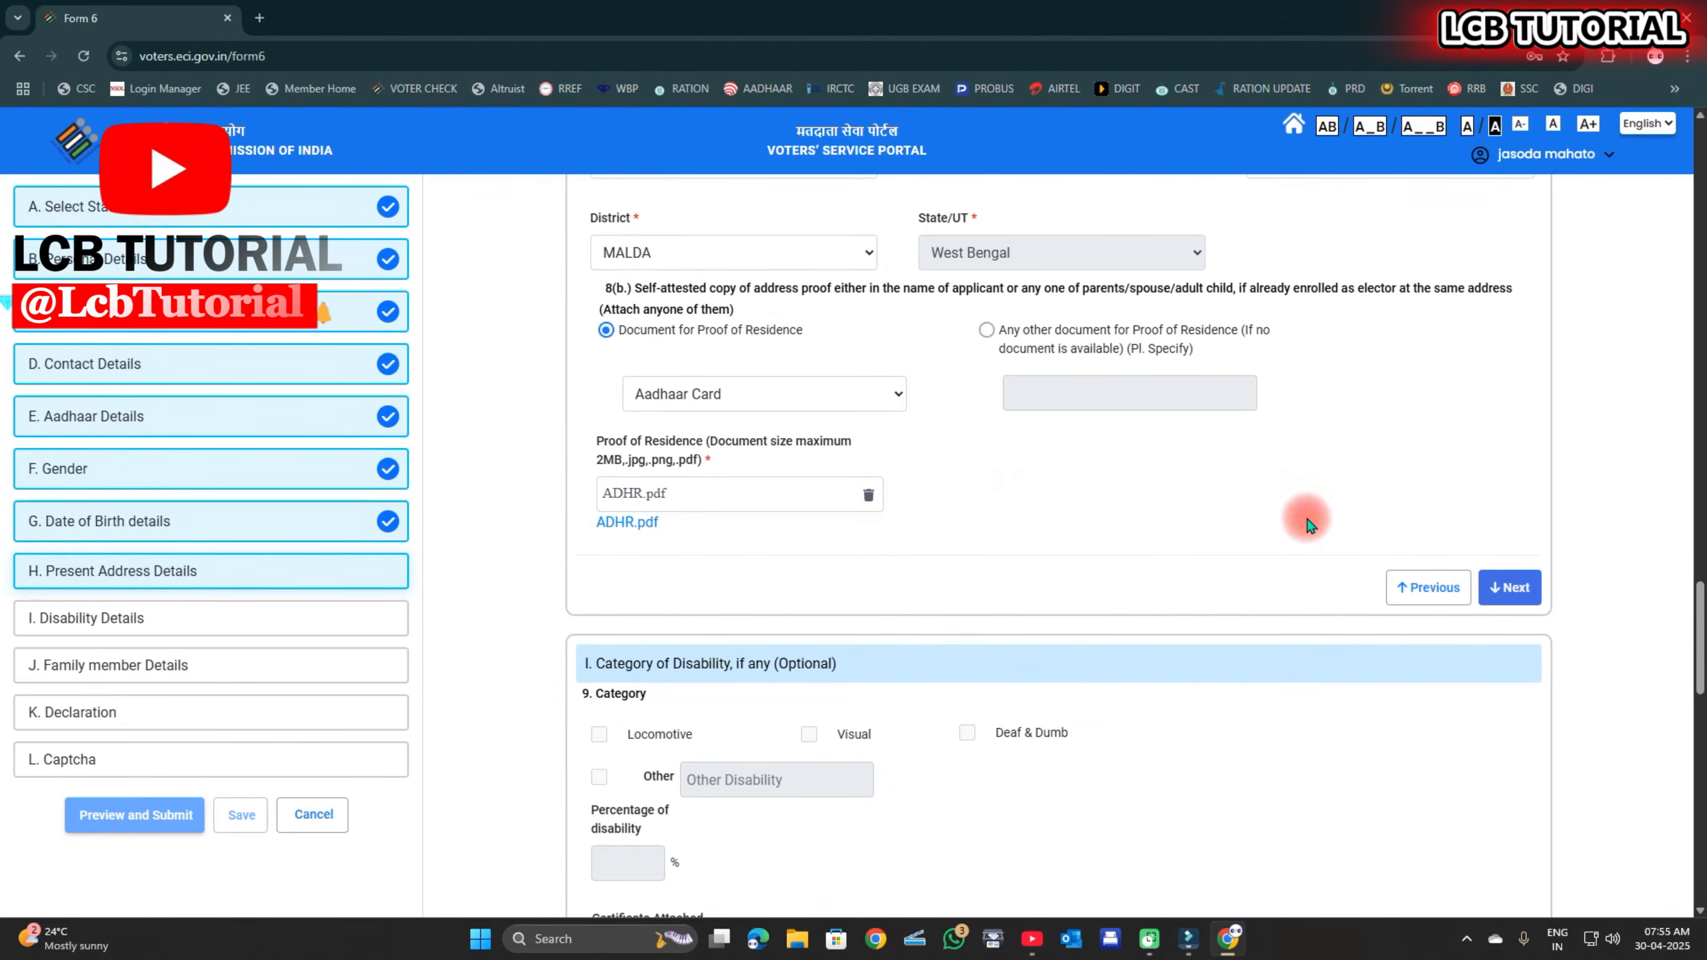
click(1507, 591)
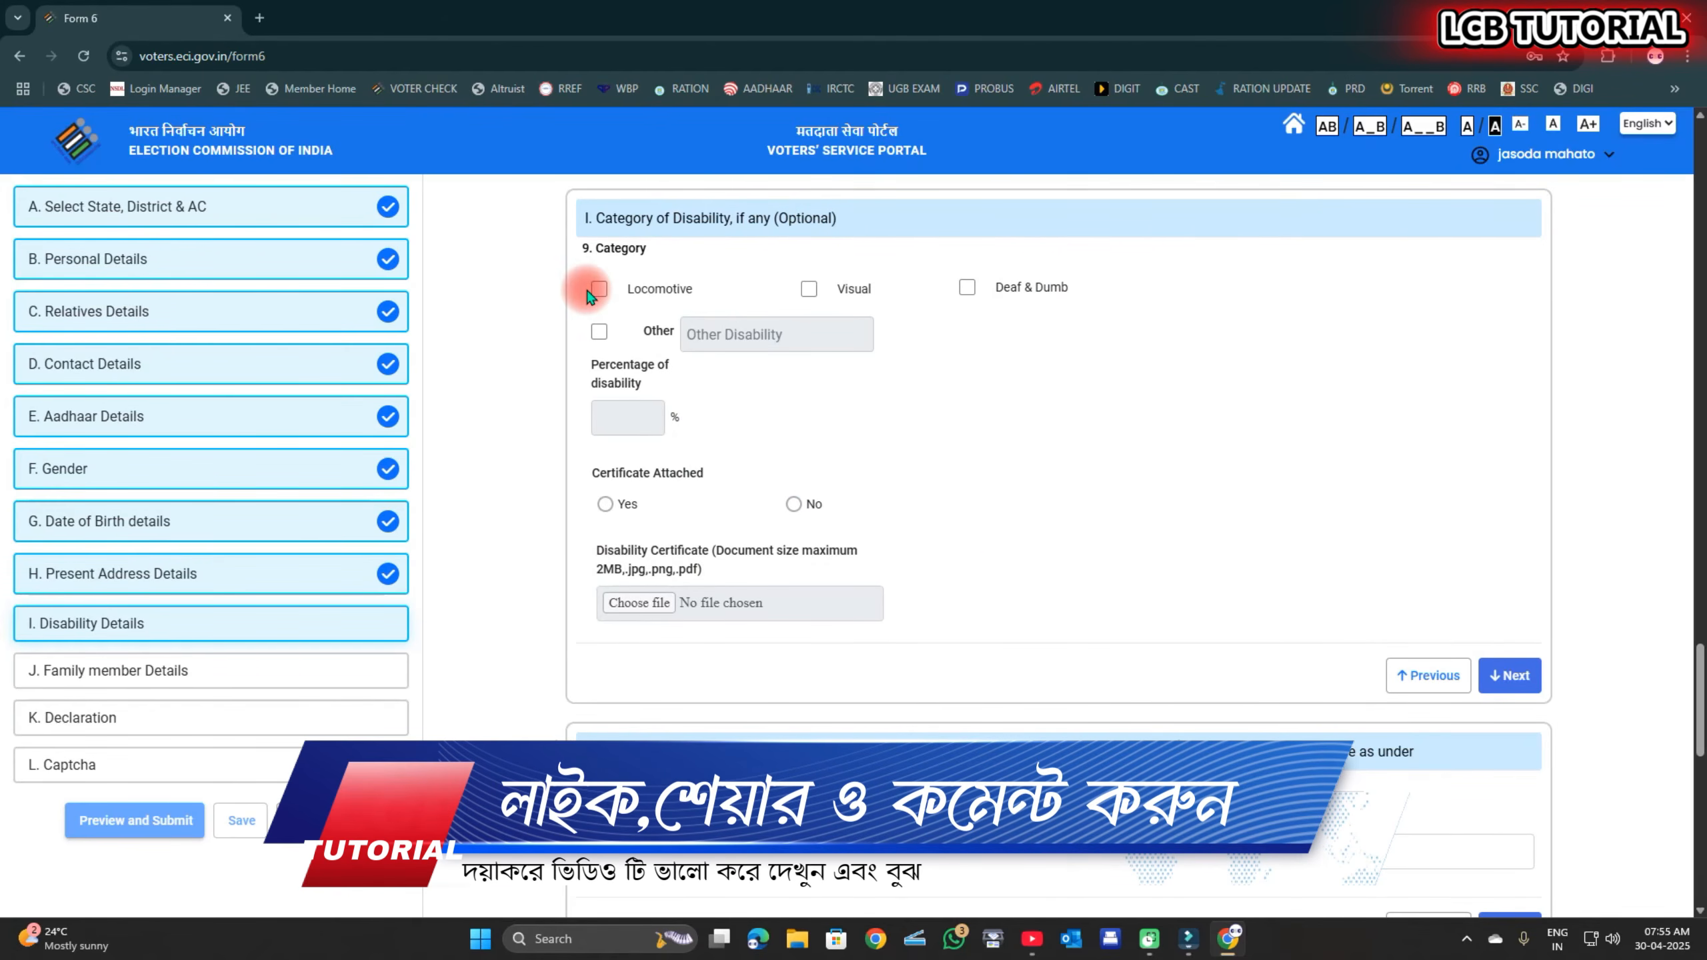
Step: Skip Disability Details and enter the father's name as the family member
click(1512, 678)
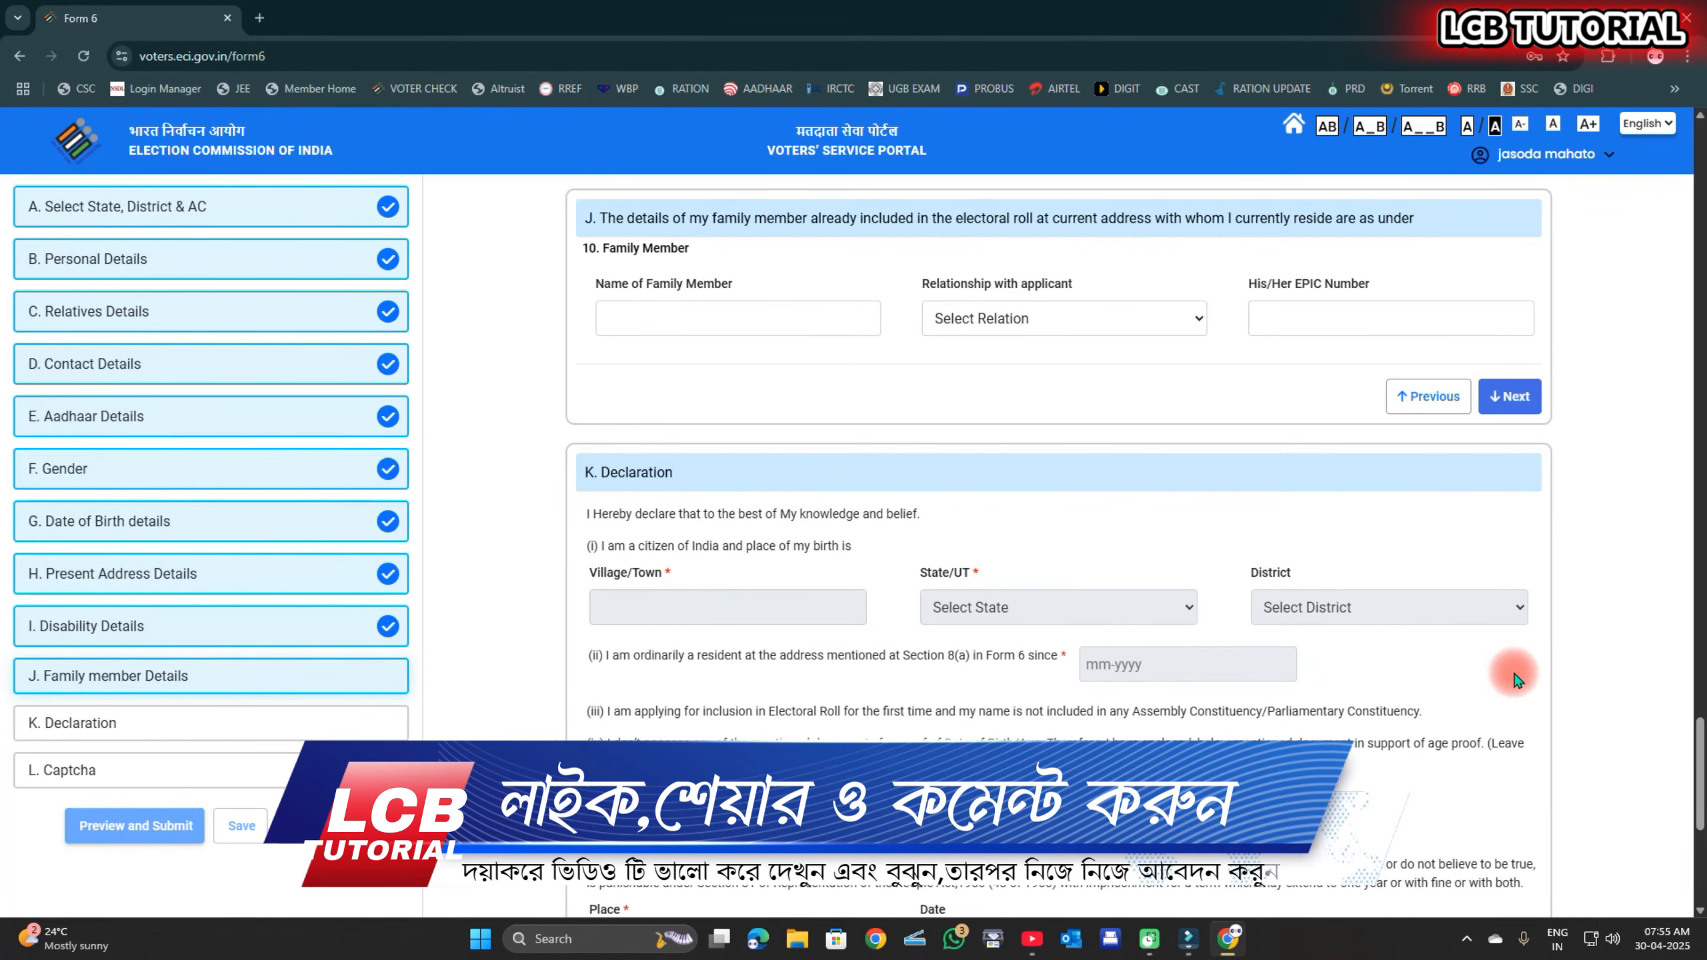
click(706, 316)
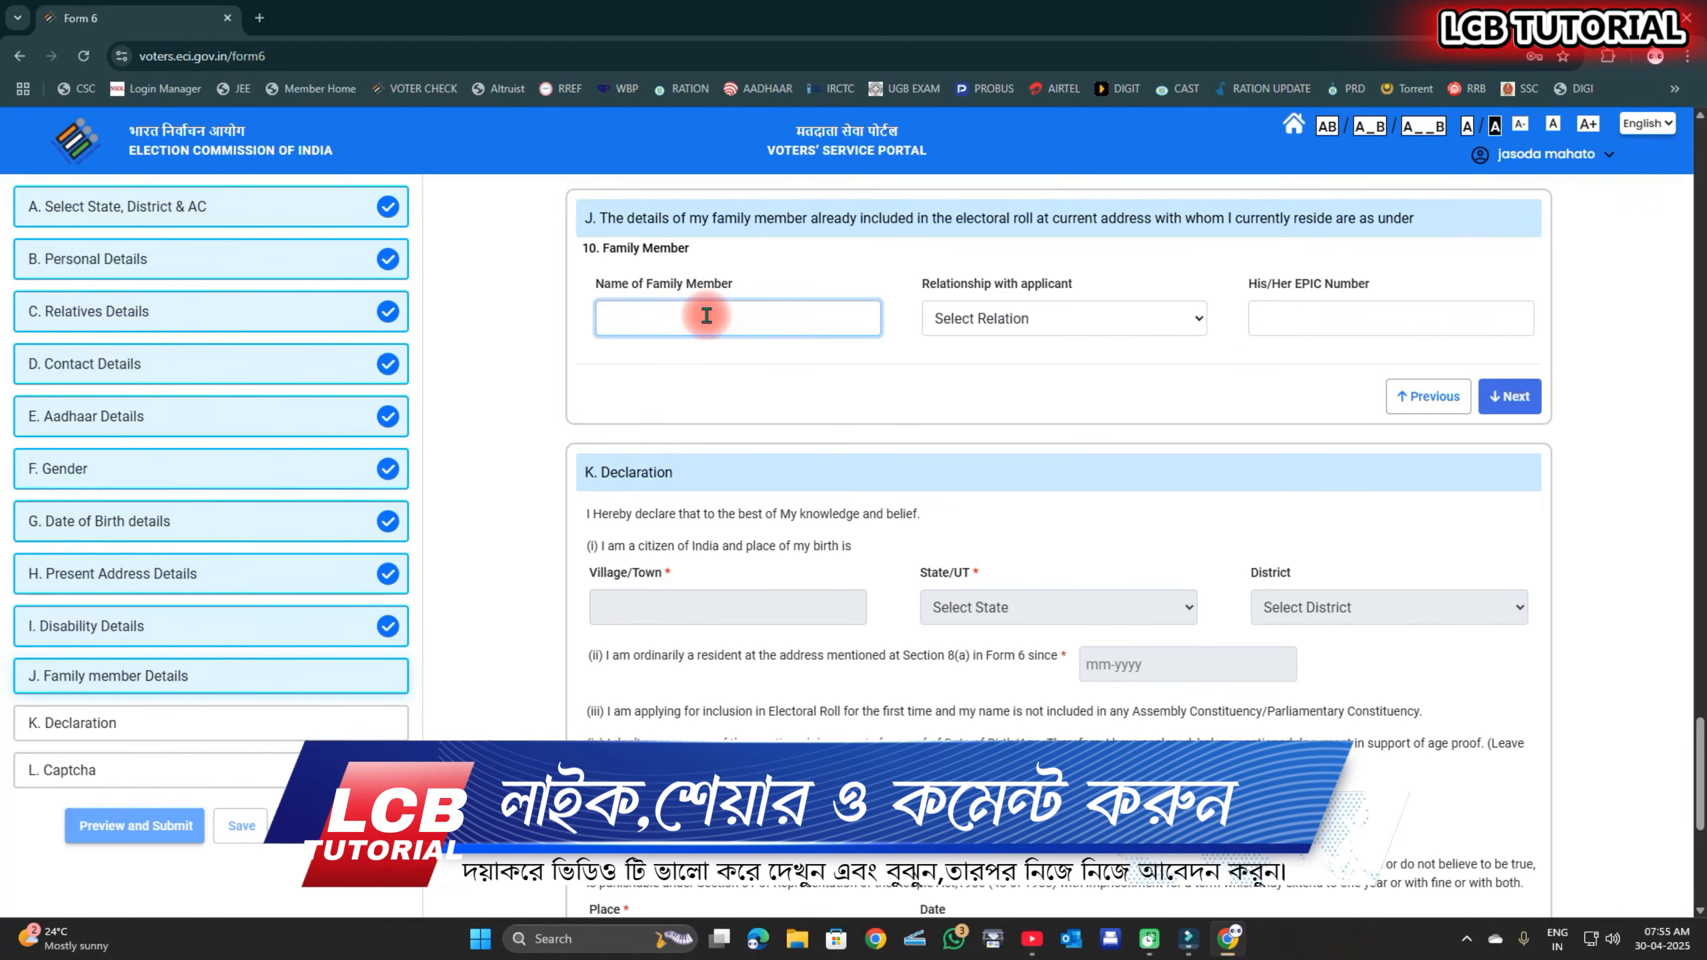
text(mi)
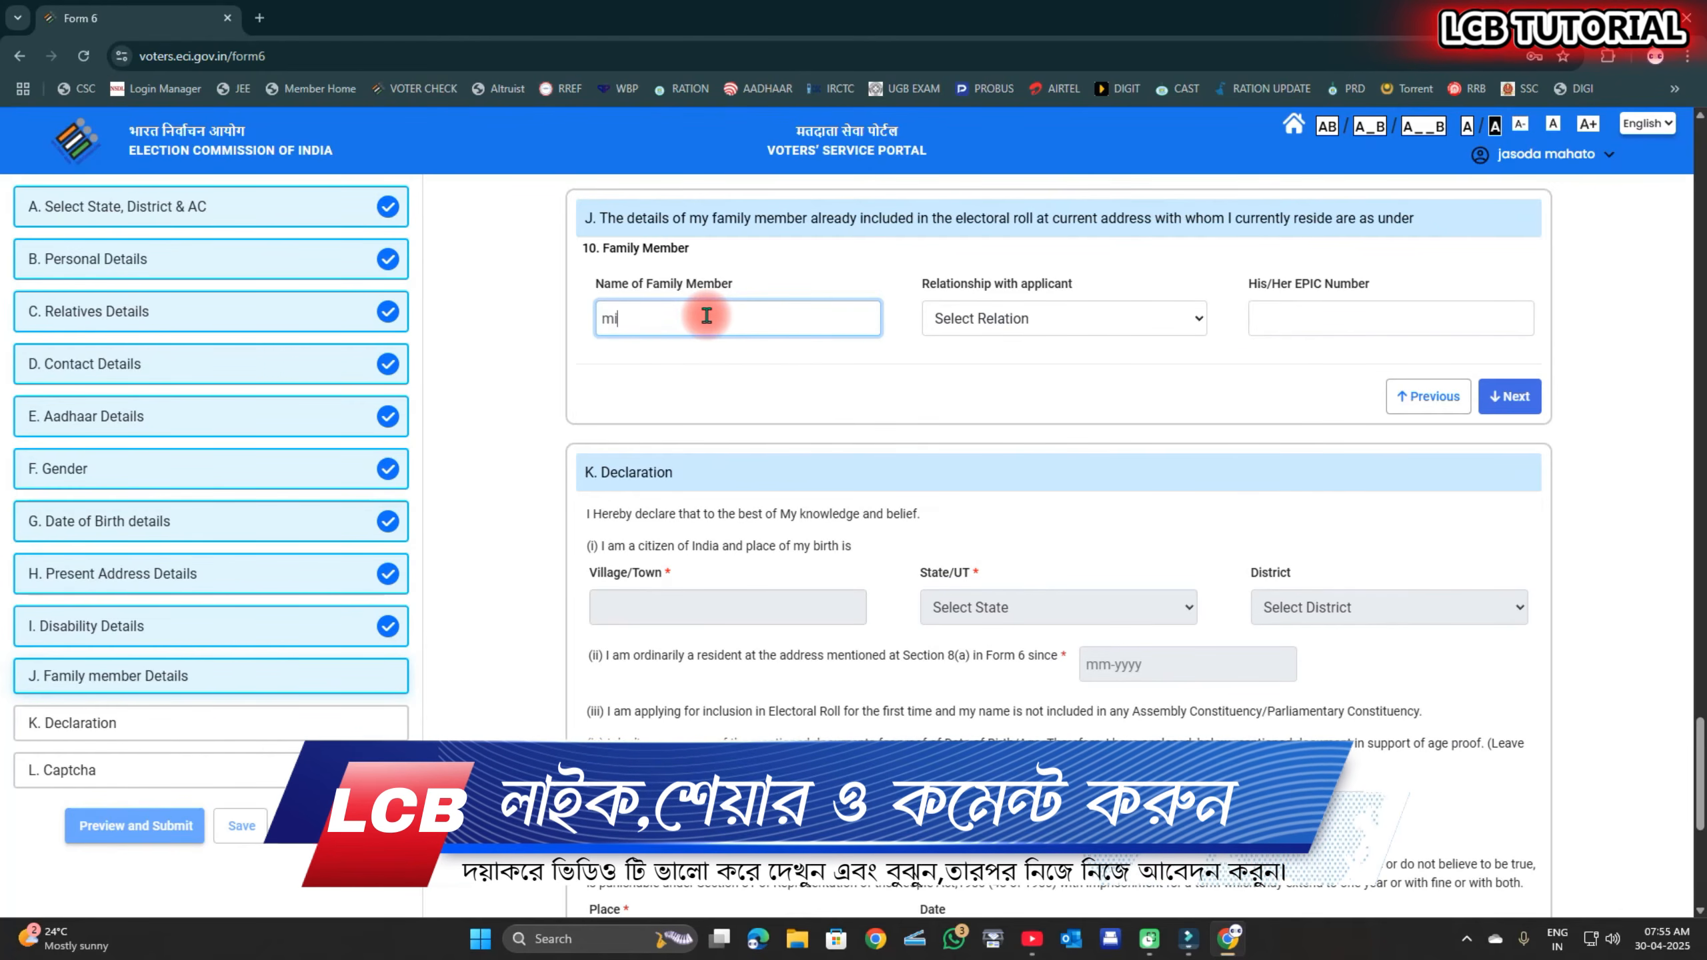
key(BackSpace)
key(BackSpace)
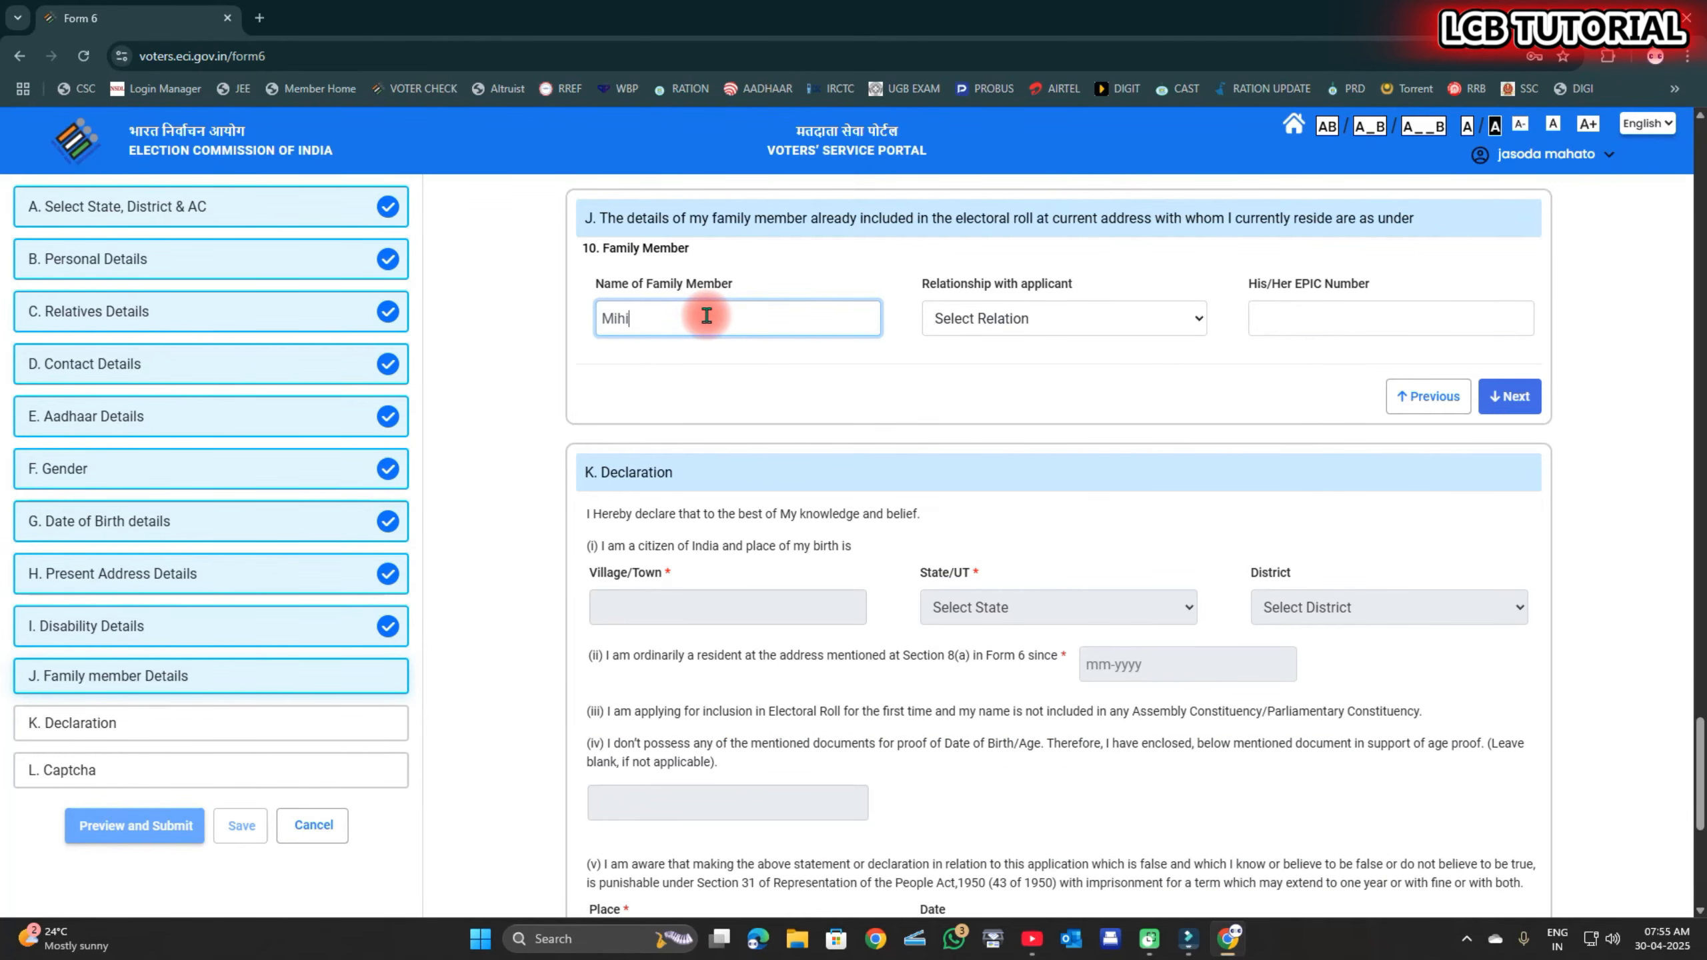
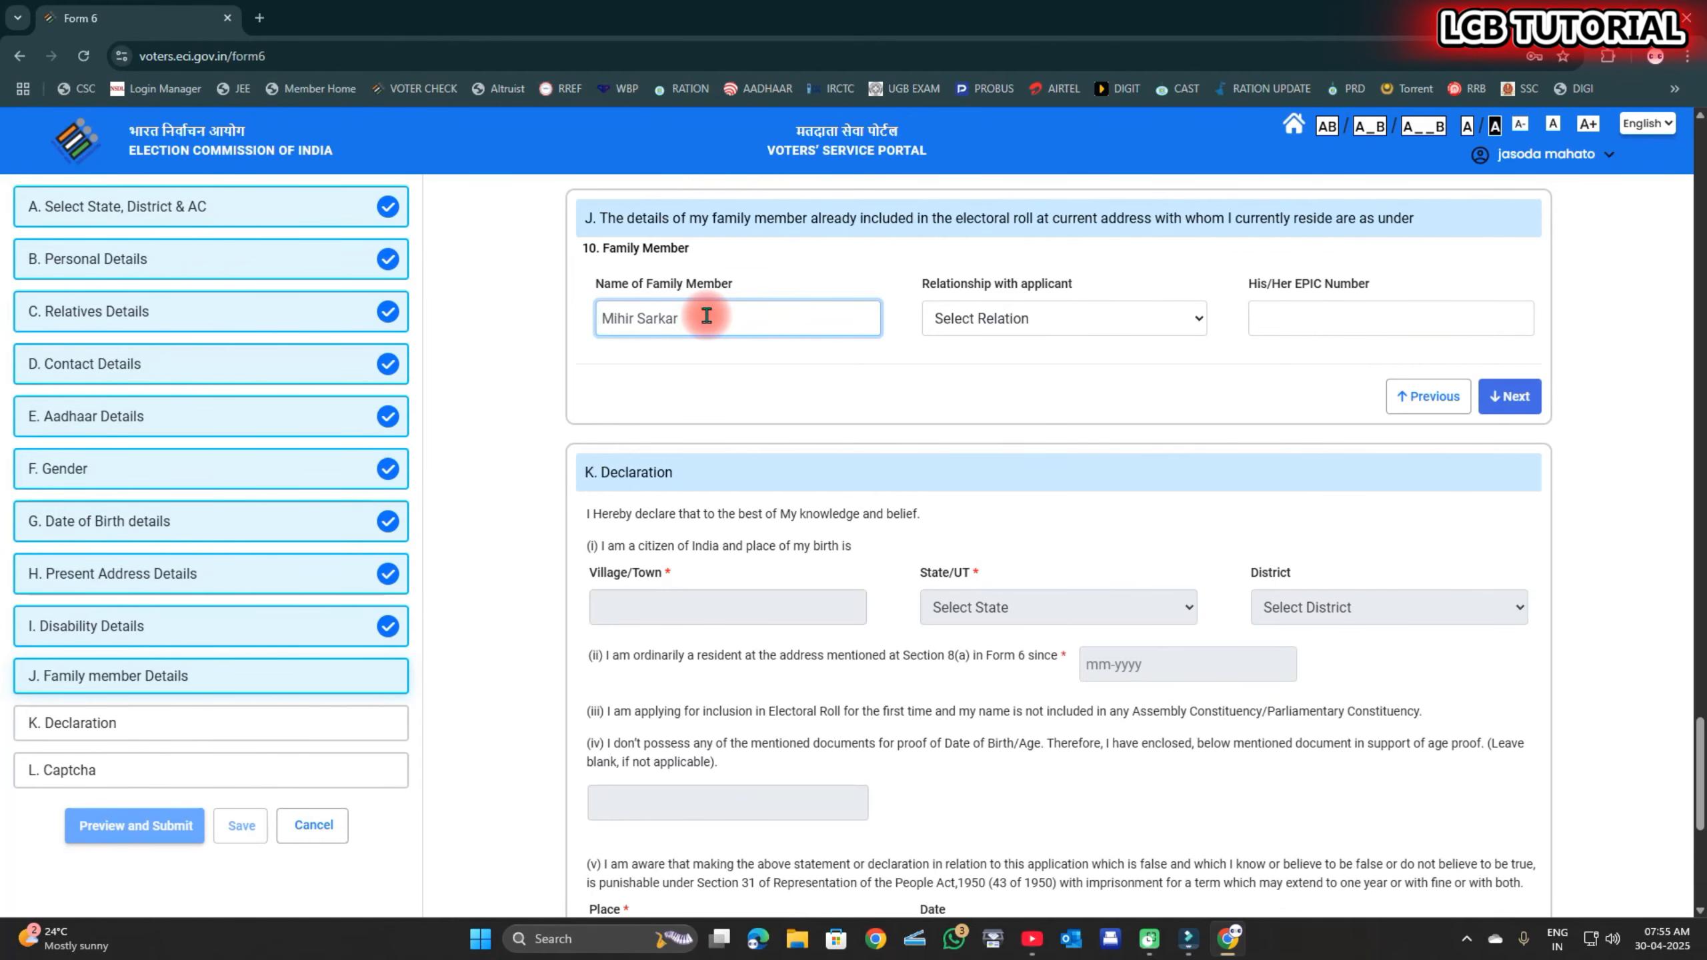
click(1093, 378)
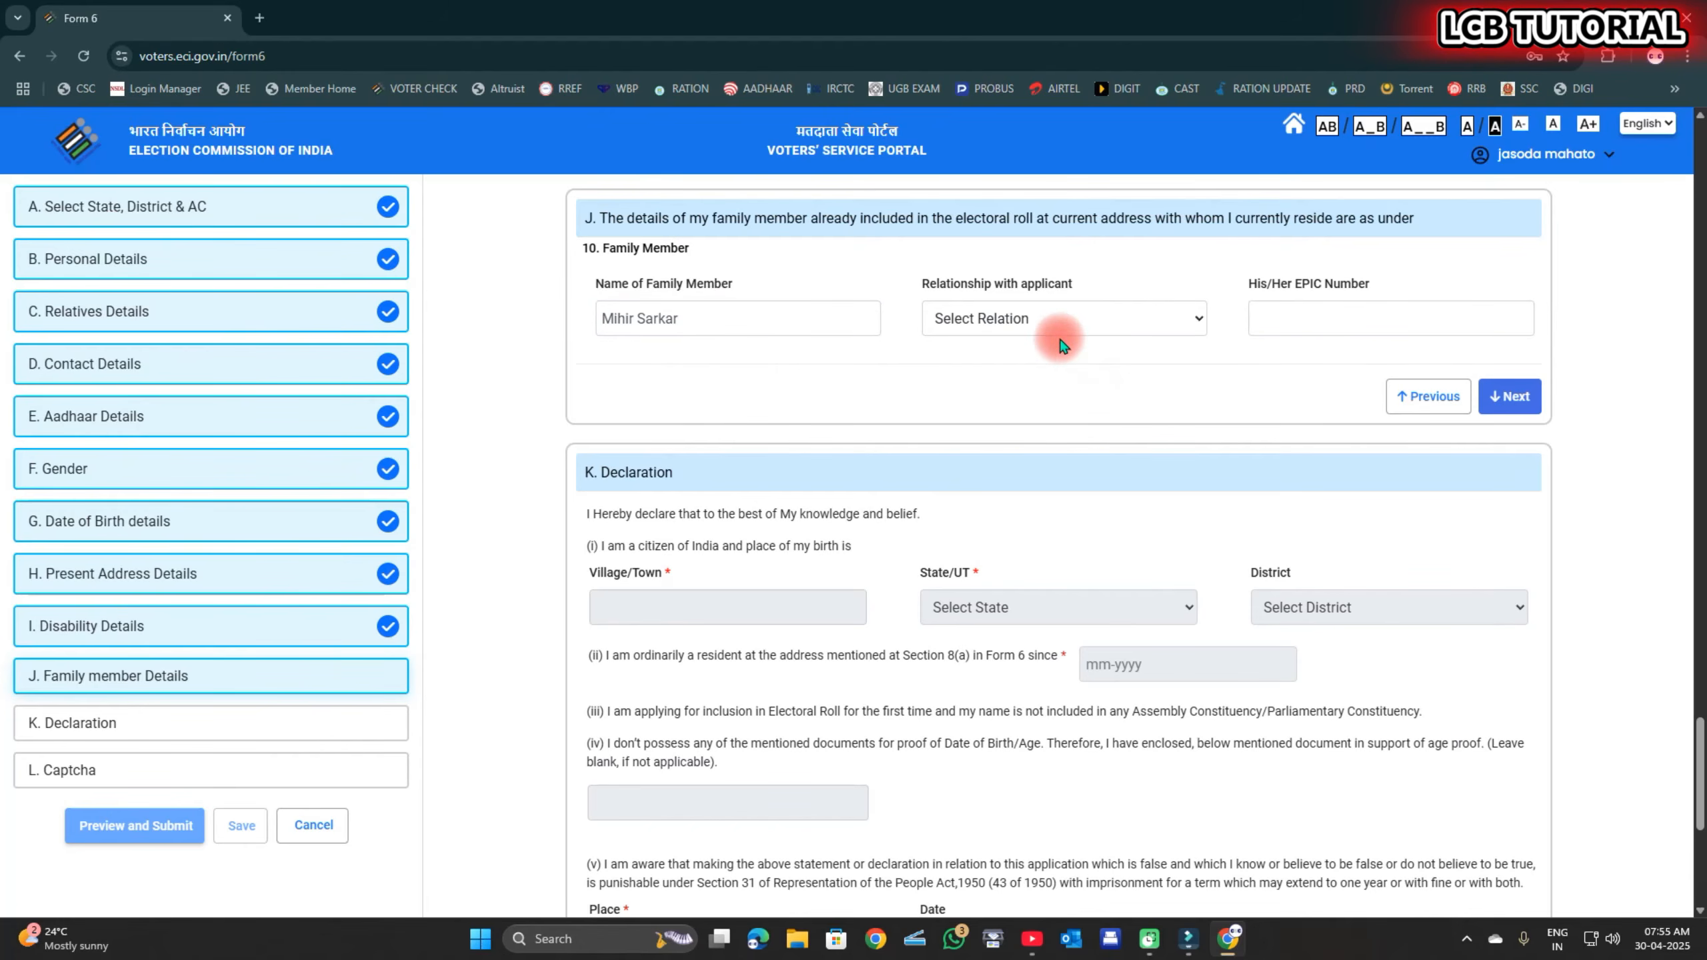
Step: Set the relationship to Father, enter his EPIC number, and proceed to the Declaration
click(981, 321)
click(952, 370)
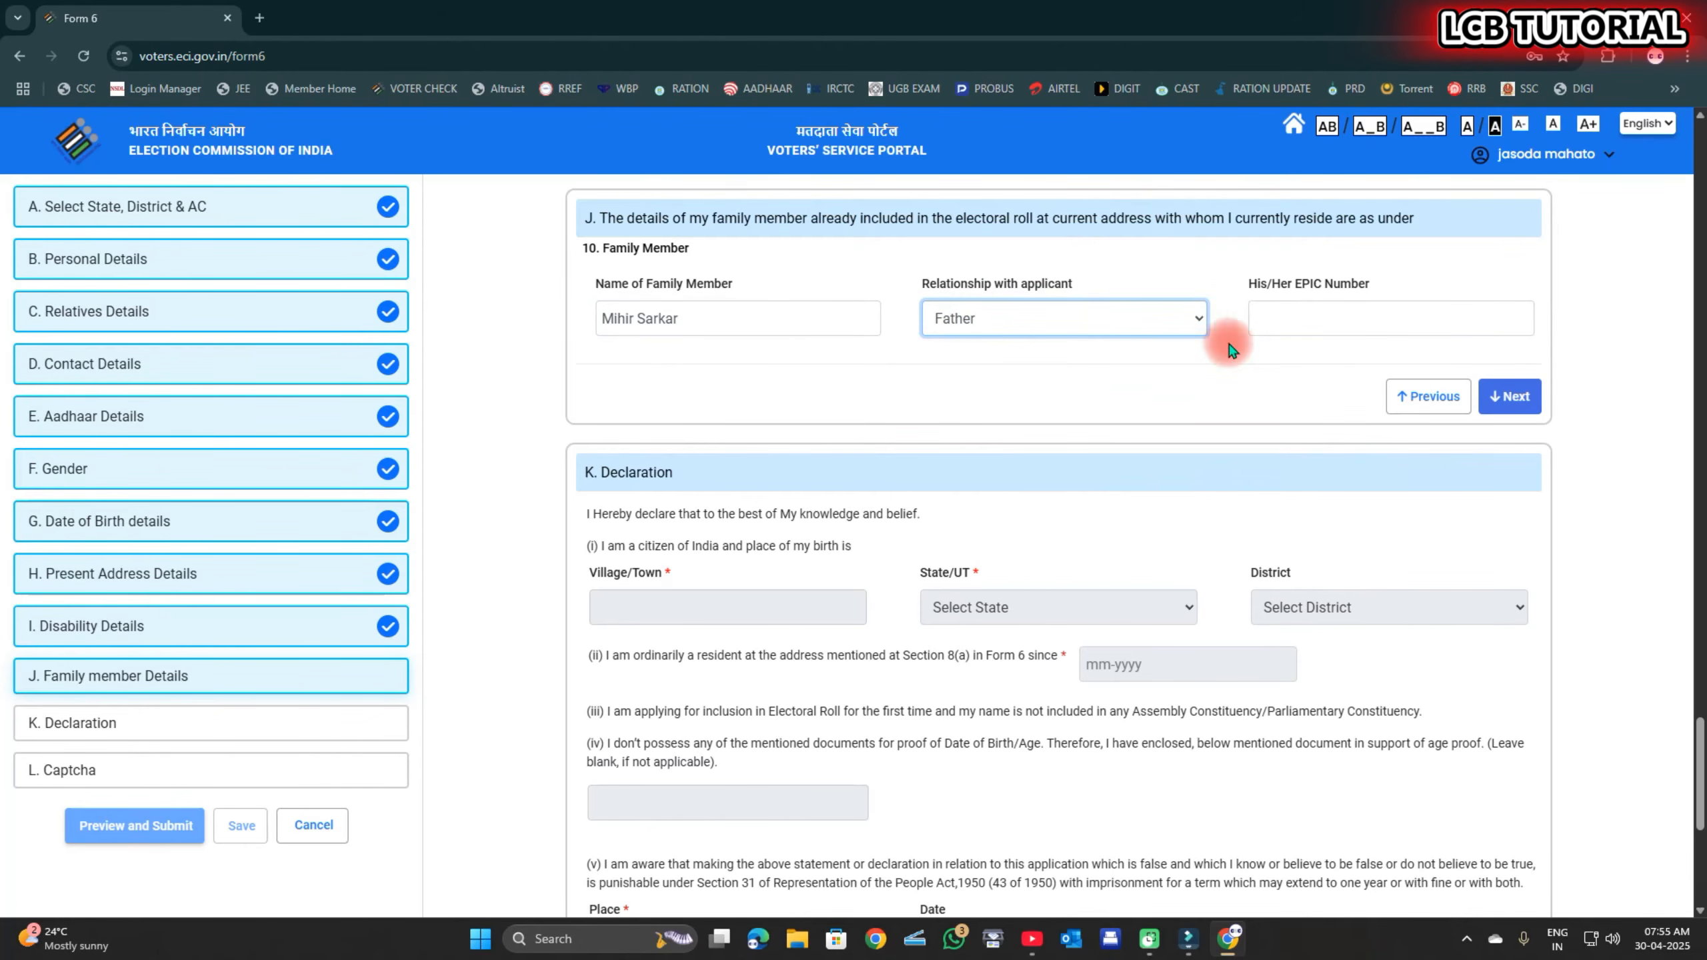
click(1307, 318)
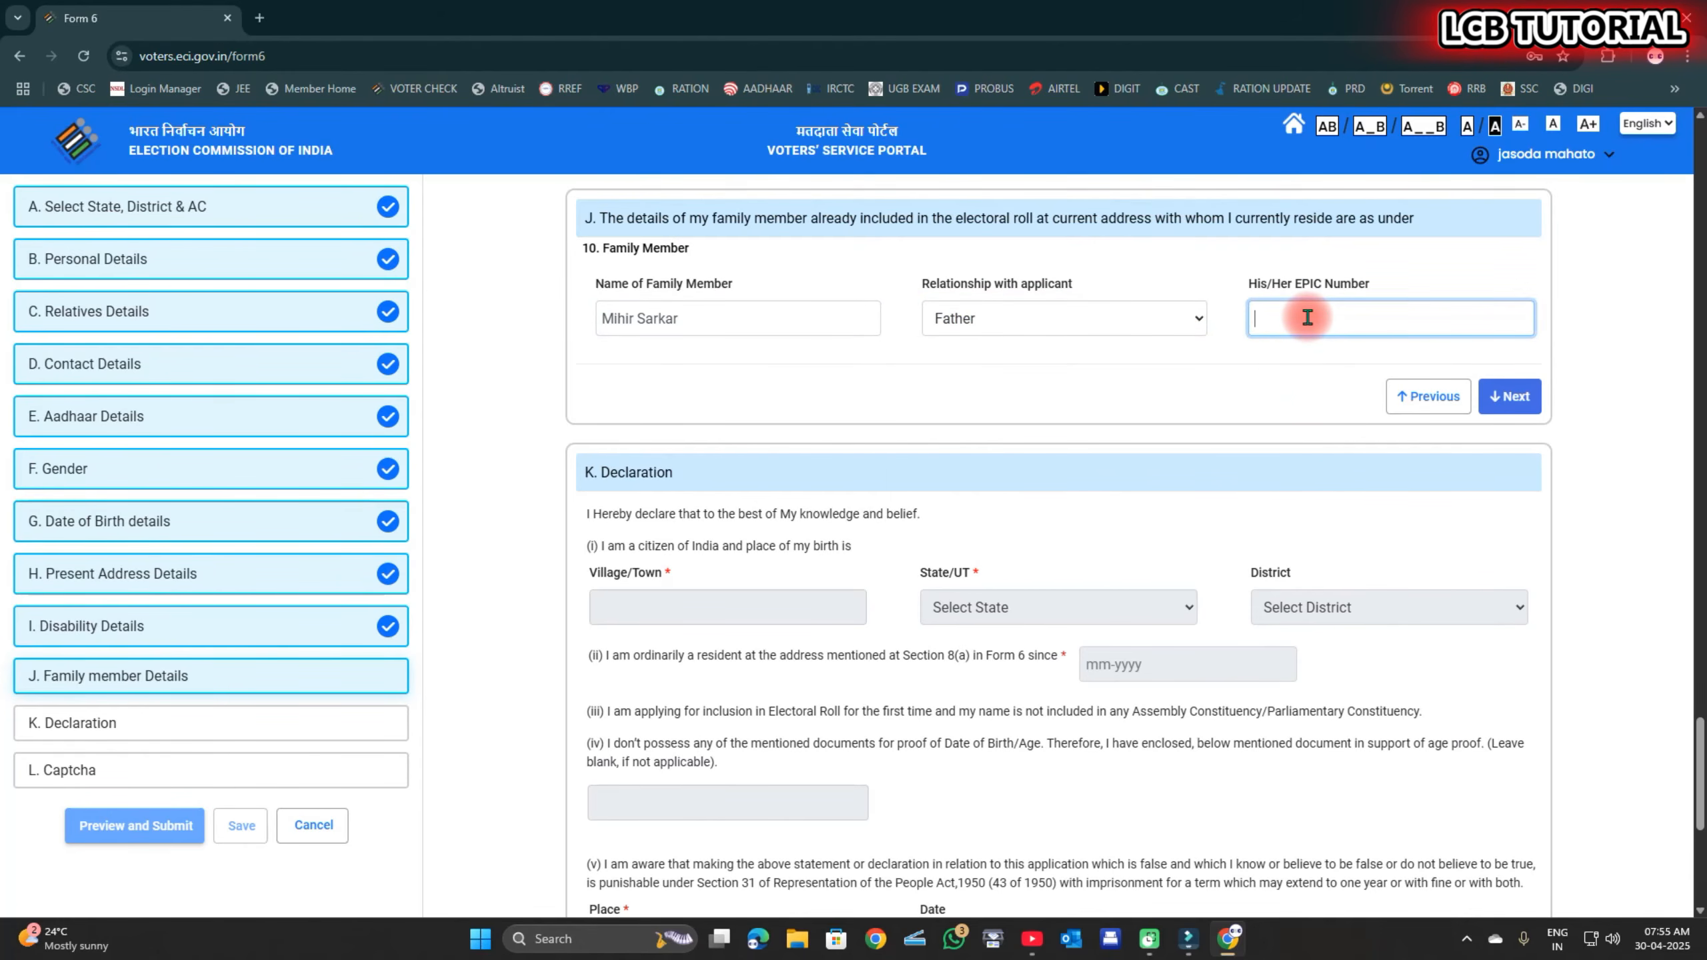
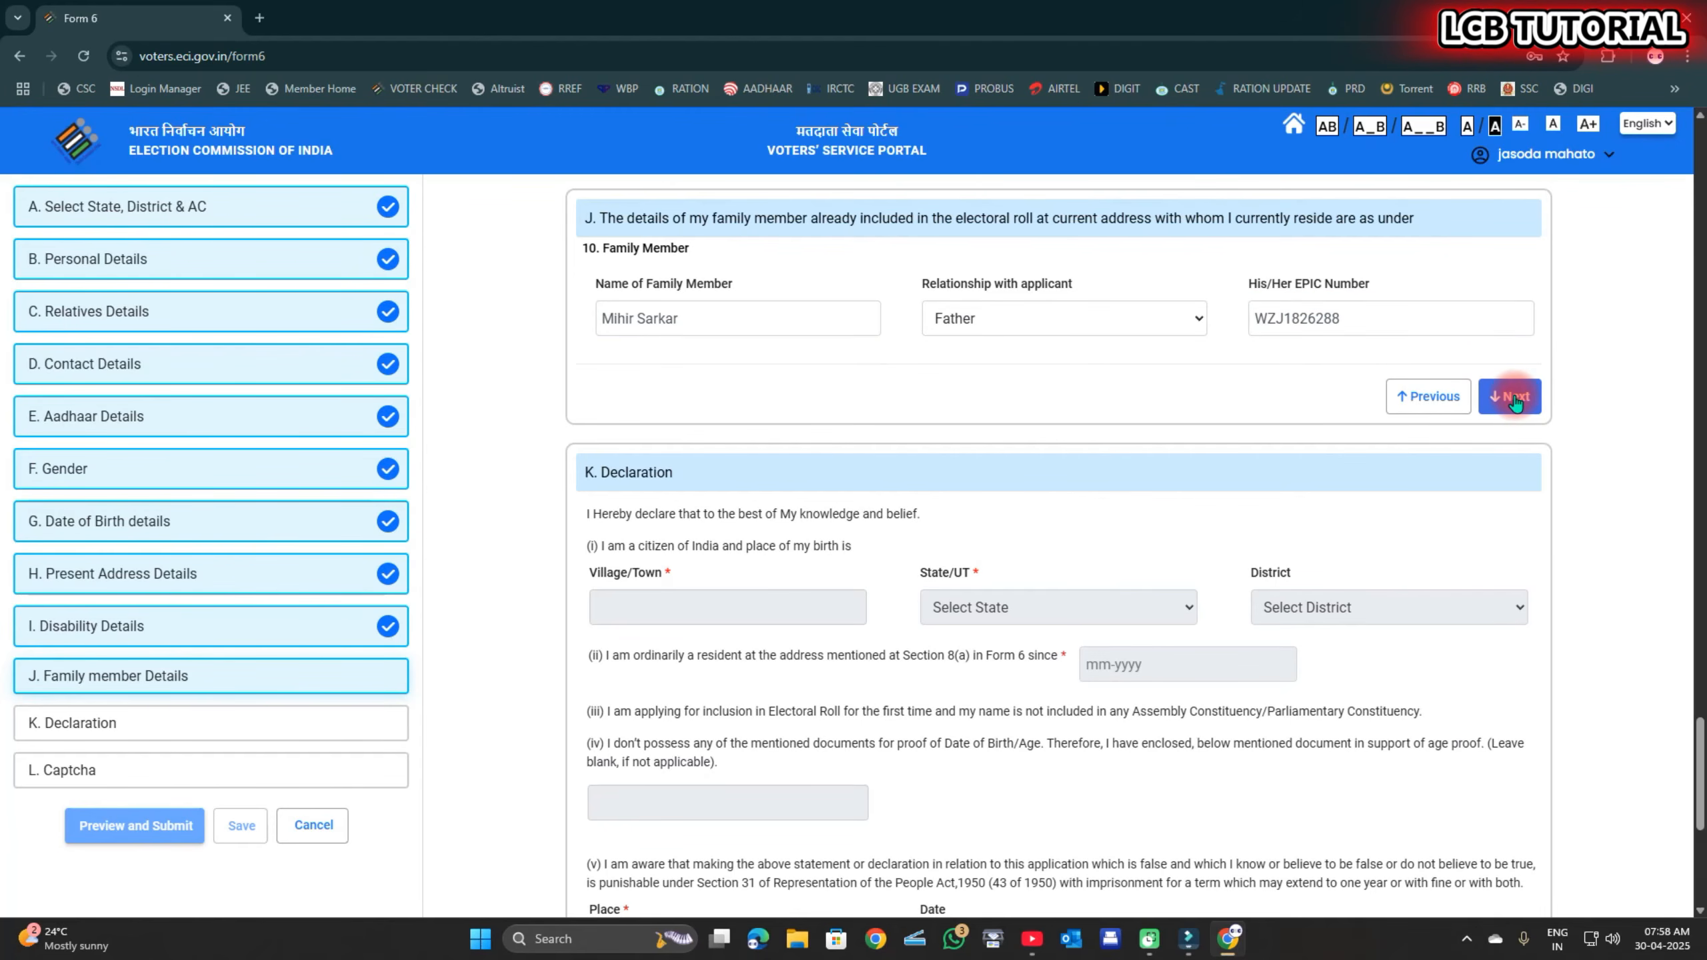
click(1513, 397)
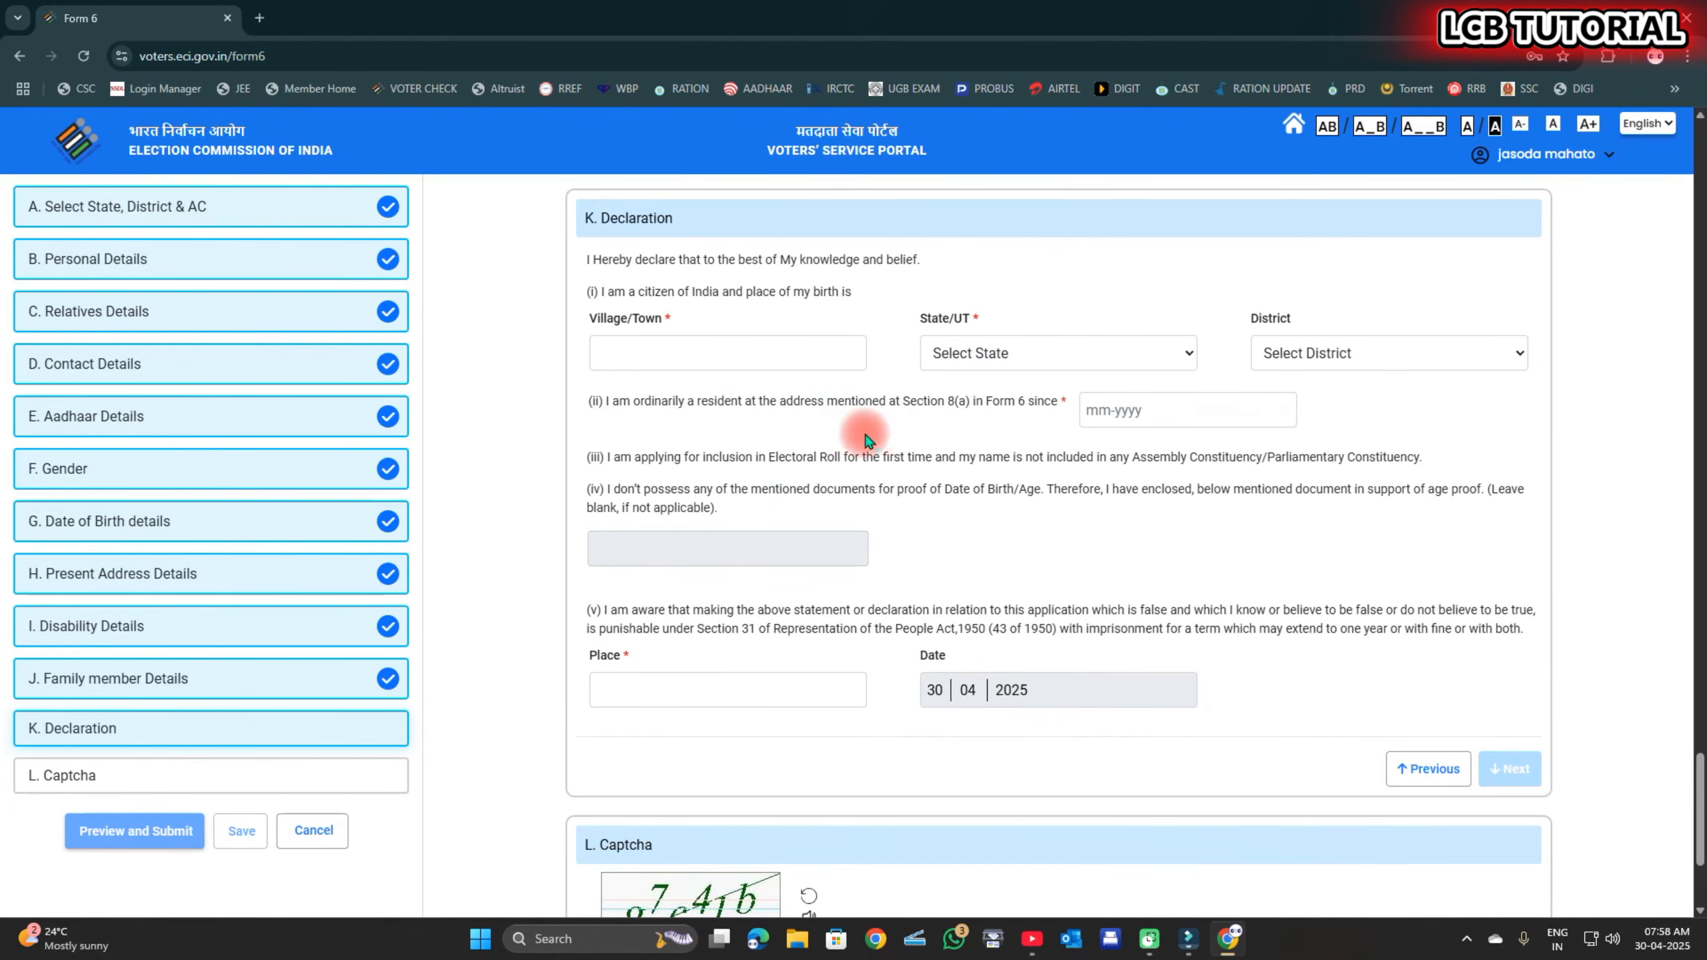
Step: Enter the birth village with West Bengal as state and MALDA as district
click(685, 348)
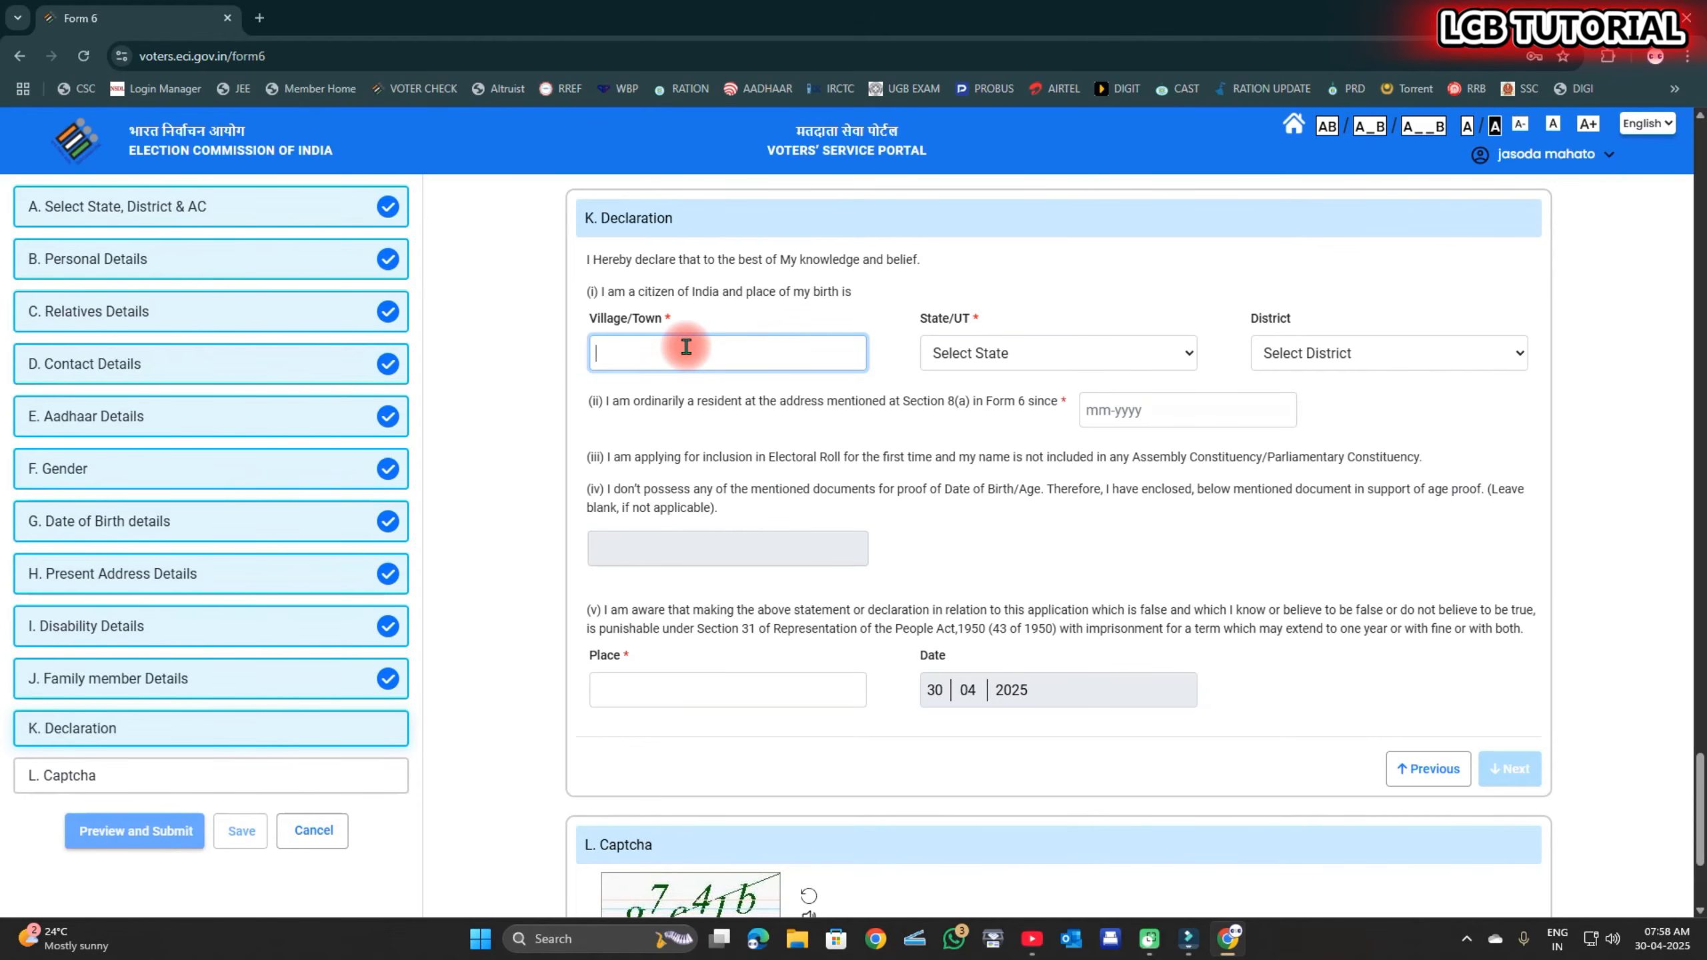
text(DEBIP)
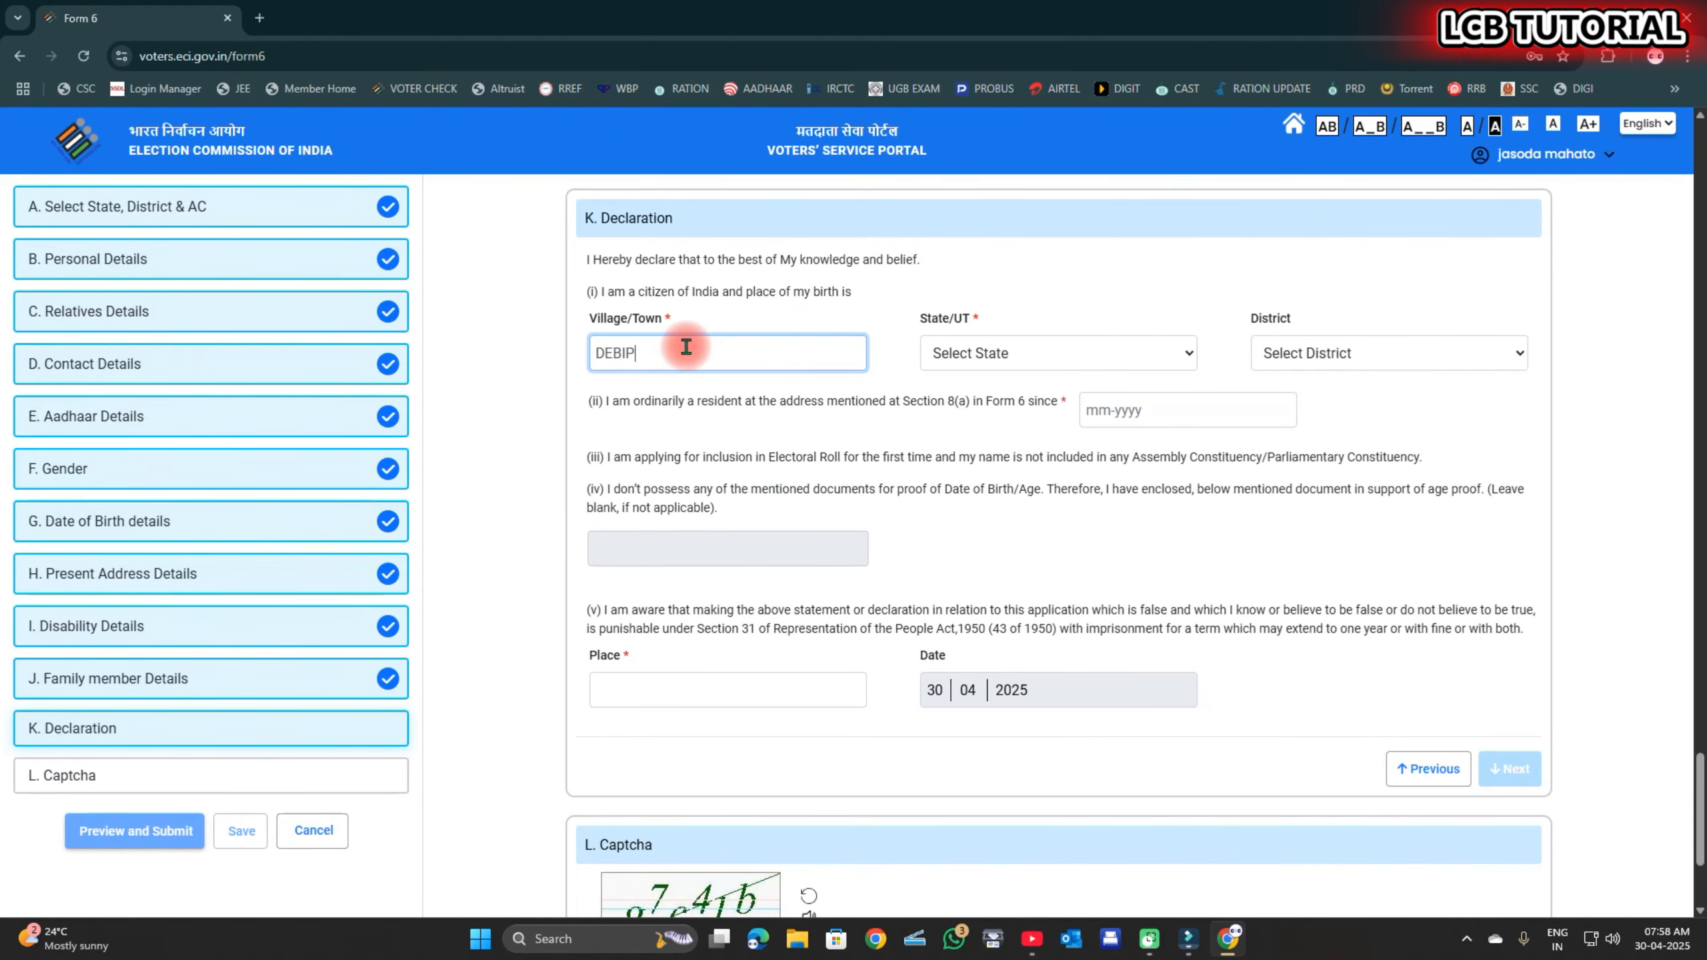
text(UR)
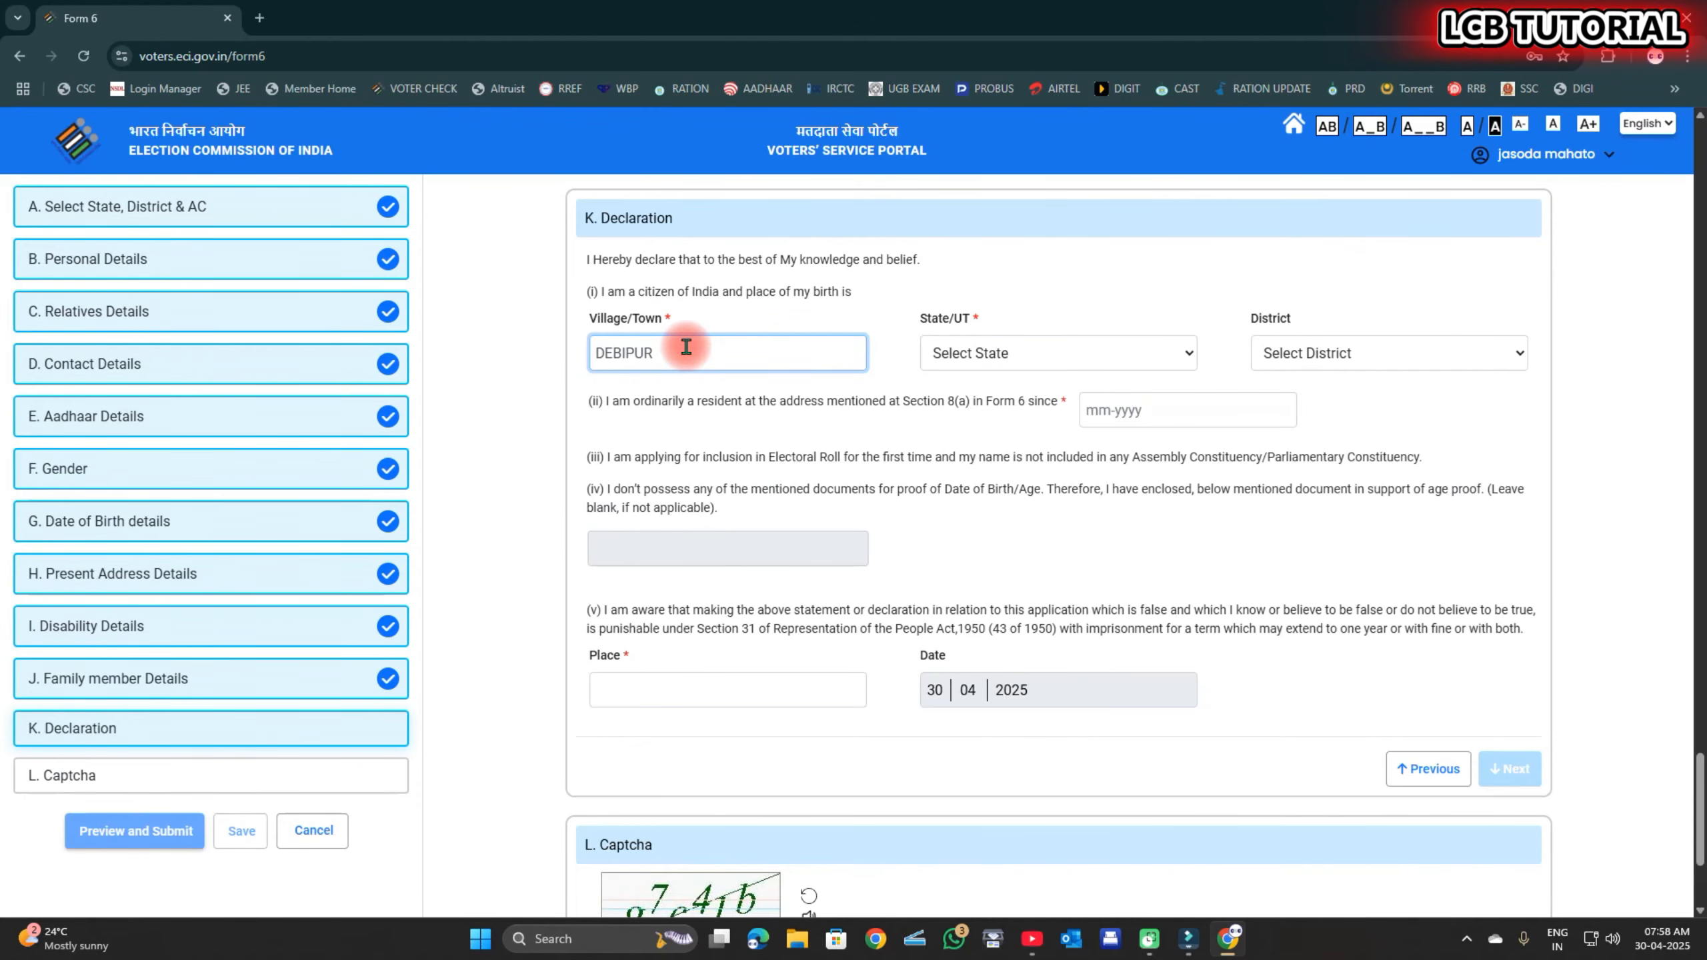
click(1013, 352)
scroll(1029, 617, down, 5)
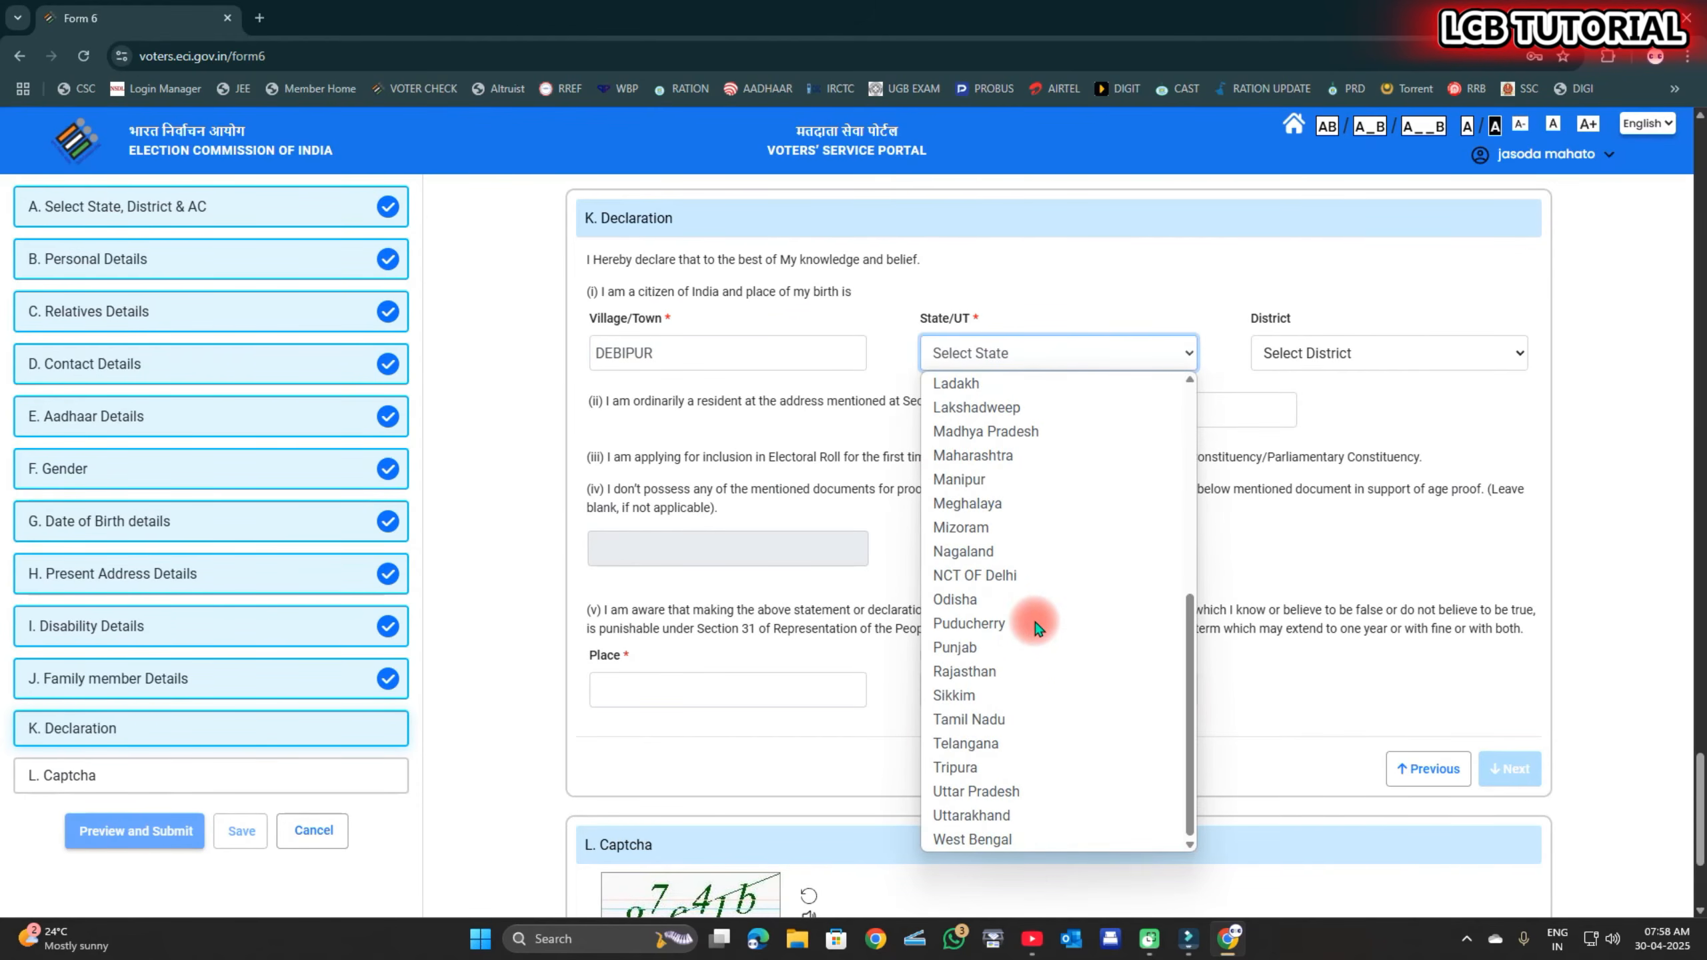
click(1005, 837)
click(1344, 364)
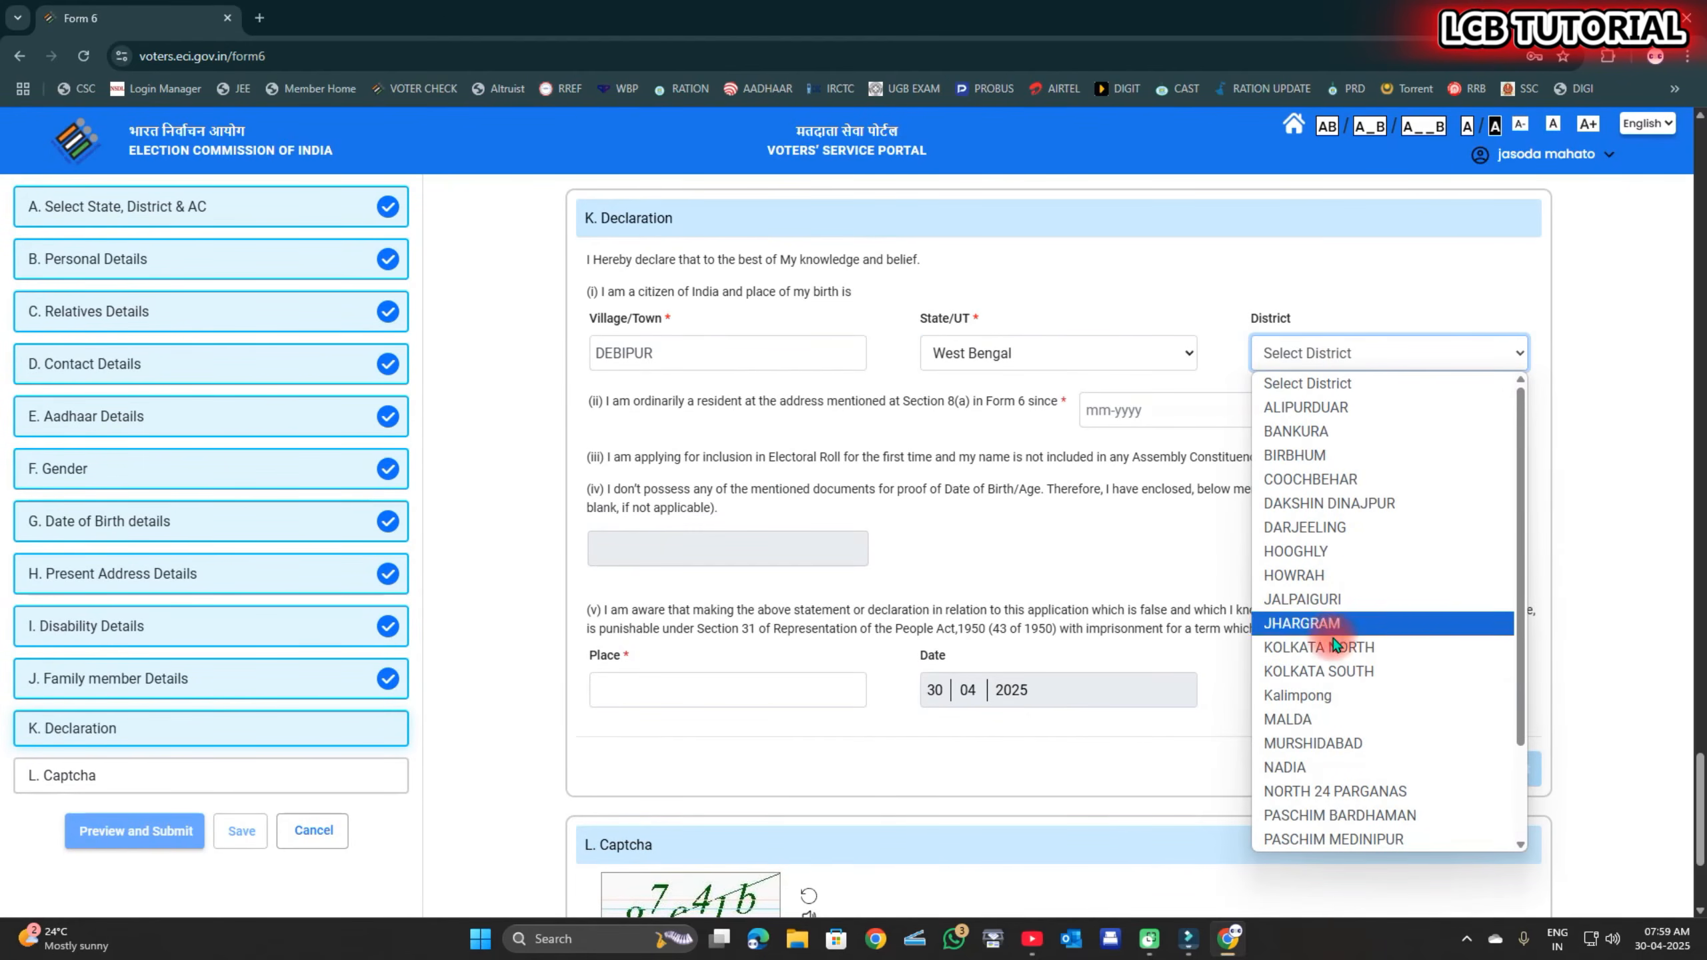
click(1289, 718)
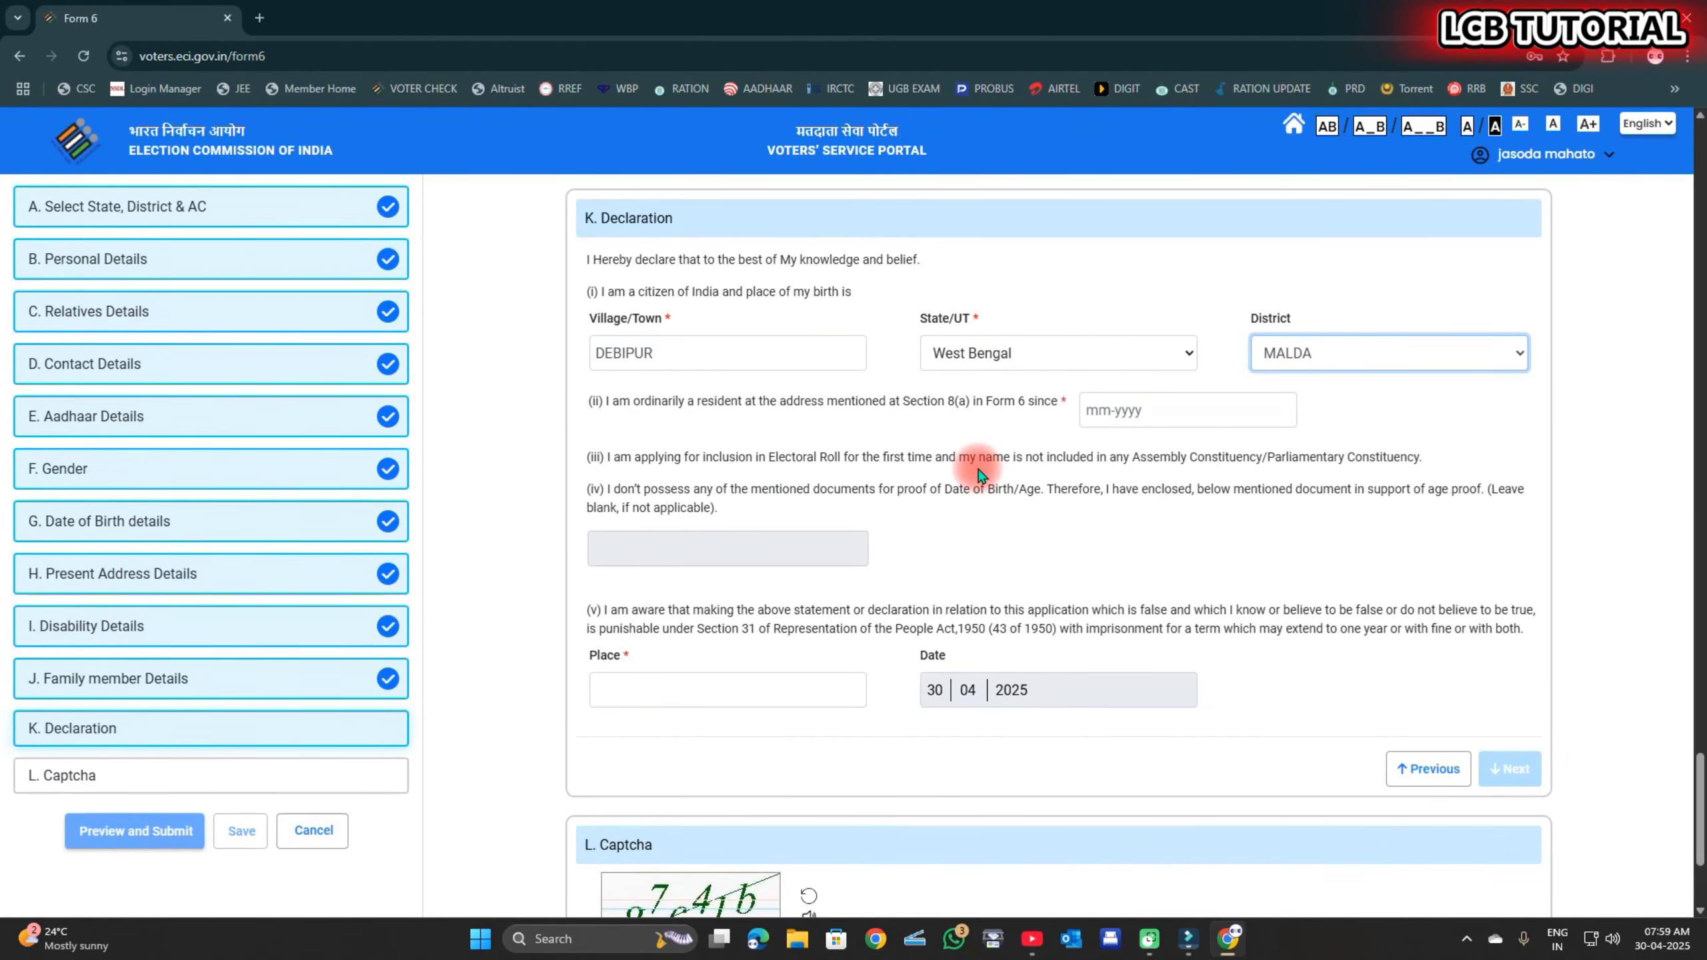
Step: Set the residence-since date to June 2000
click(1124, 408)
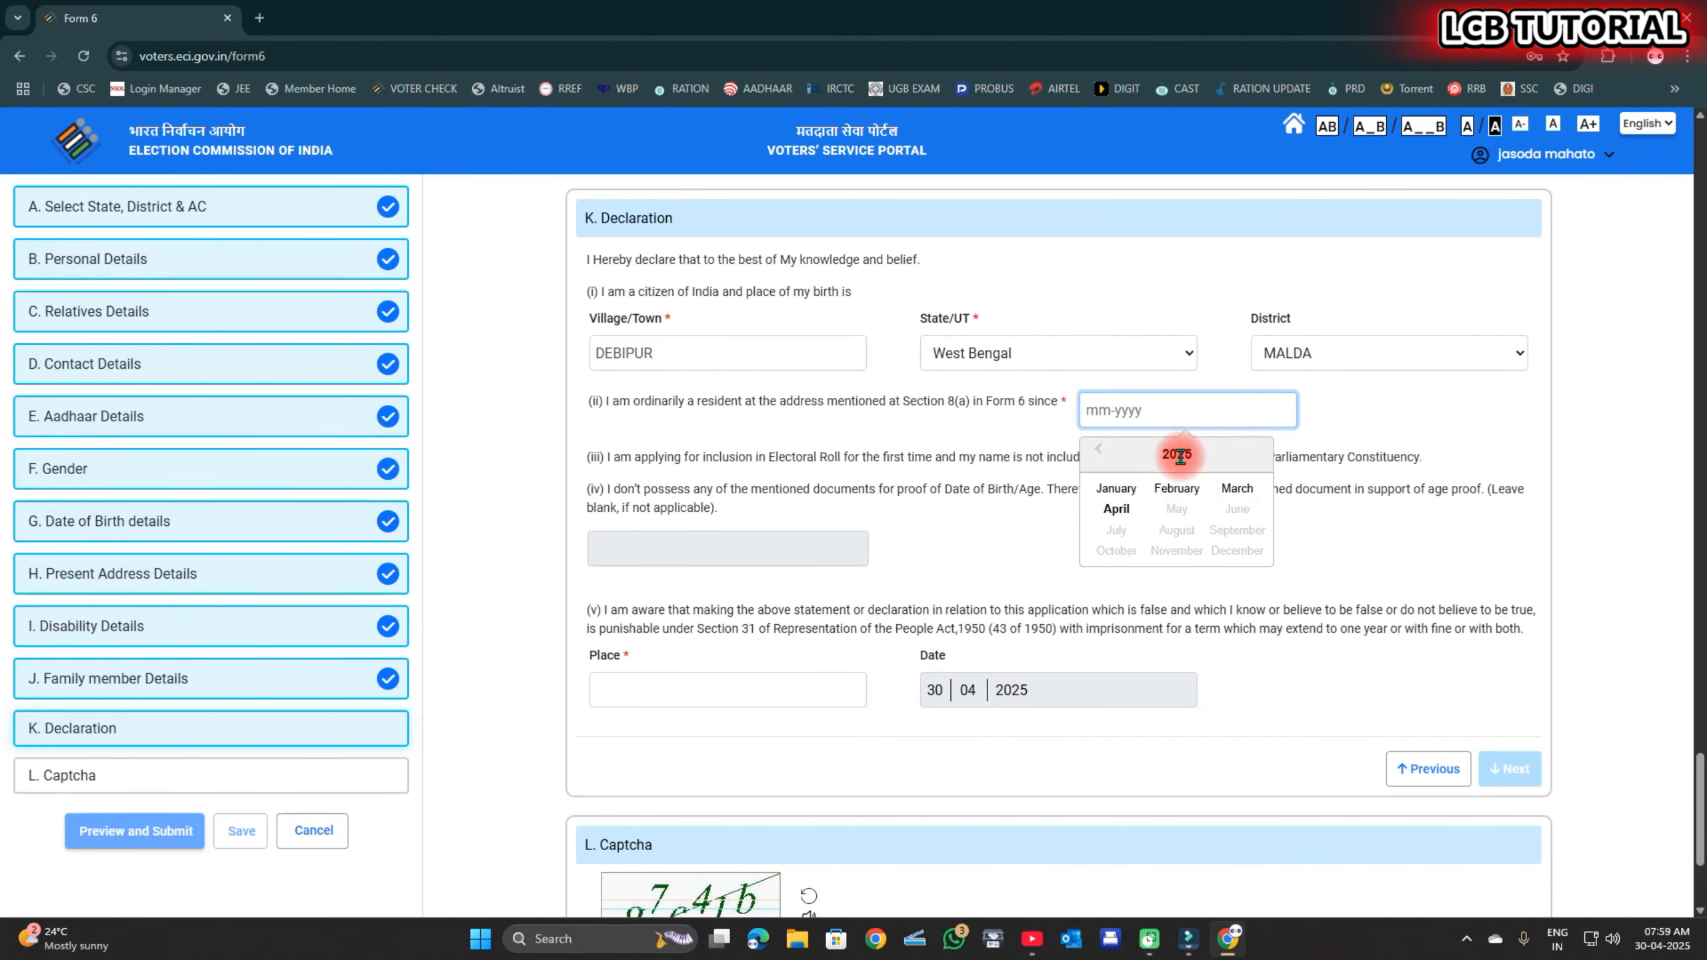
click(1101, 456)
click(1100, 452)
click(1101, 452)
click(1101, 452)
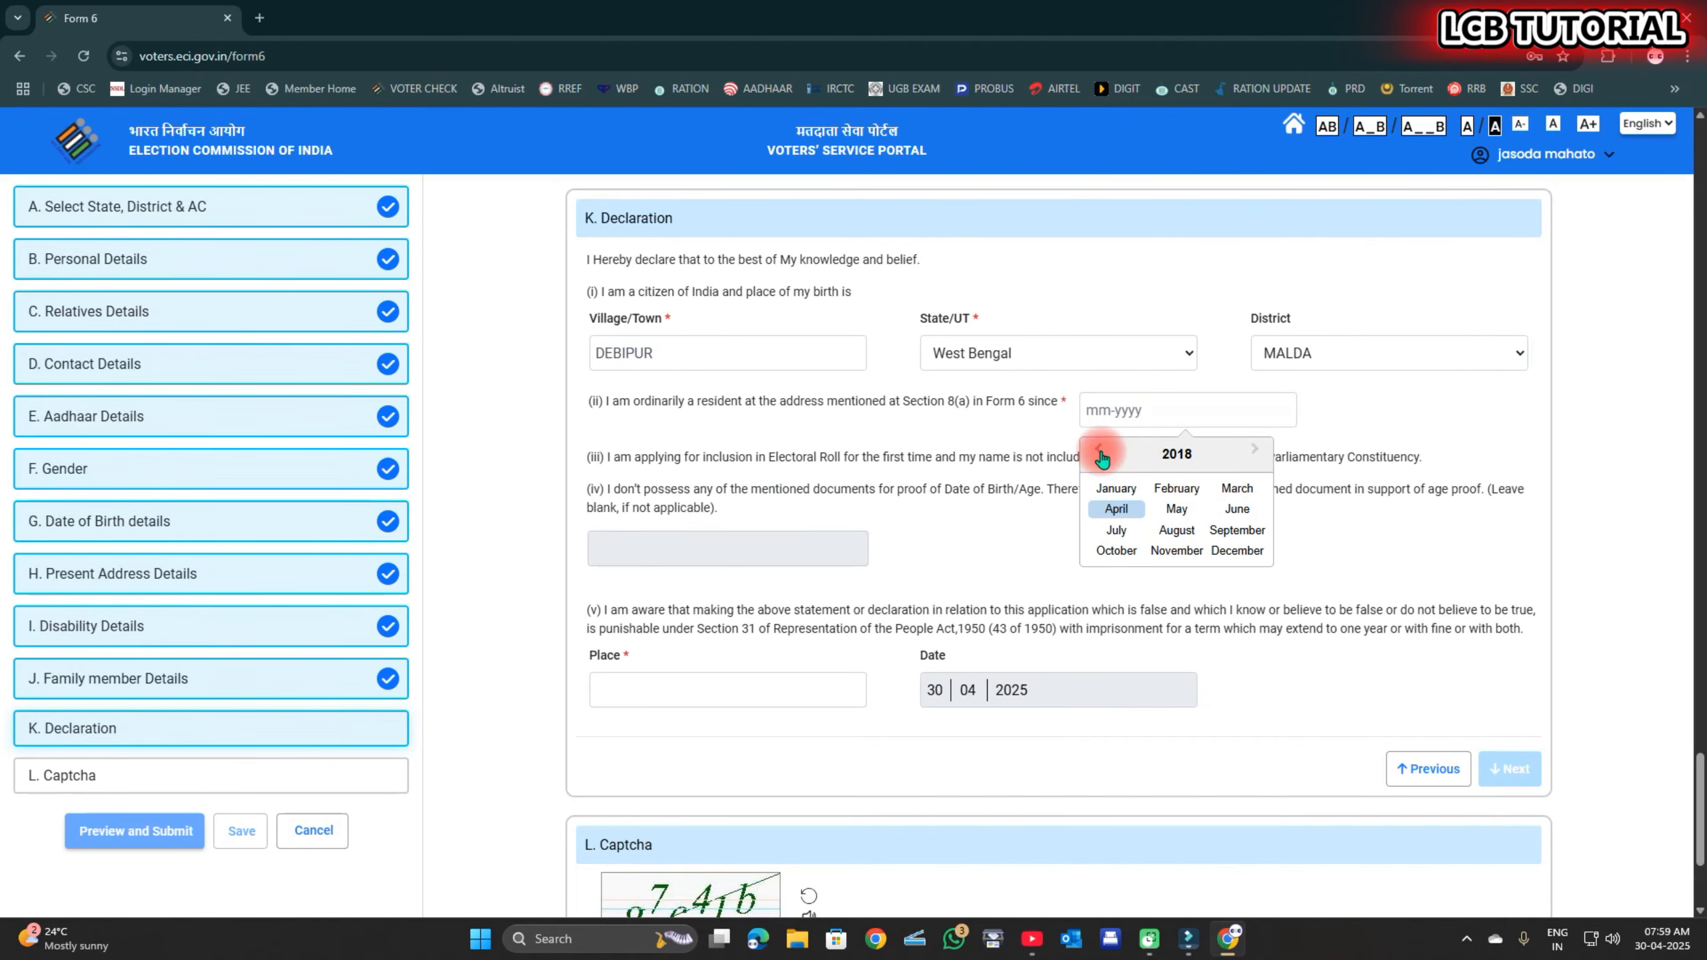
click(1100, 455)
click(1101, 455)
click(1101, 454)
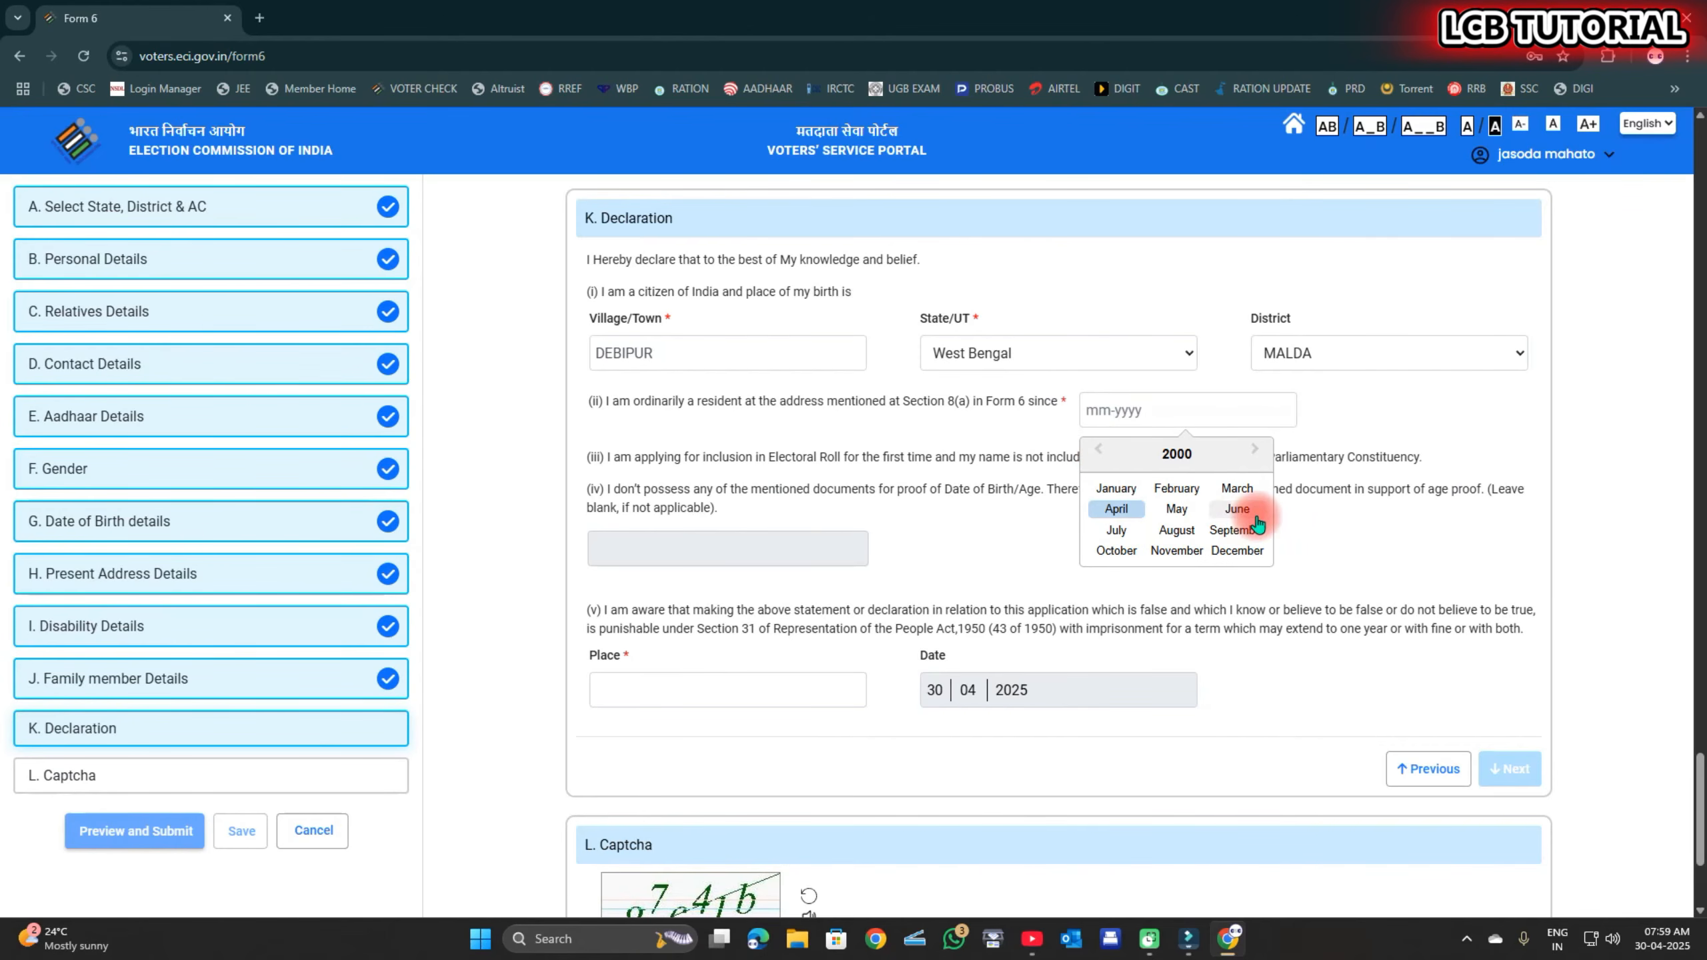
click(1236, 508)
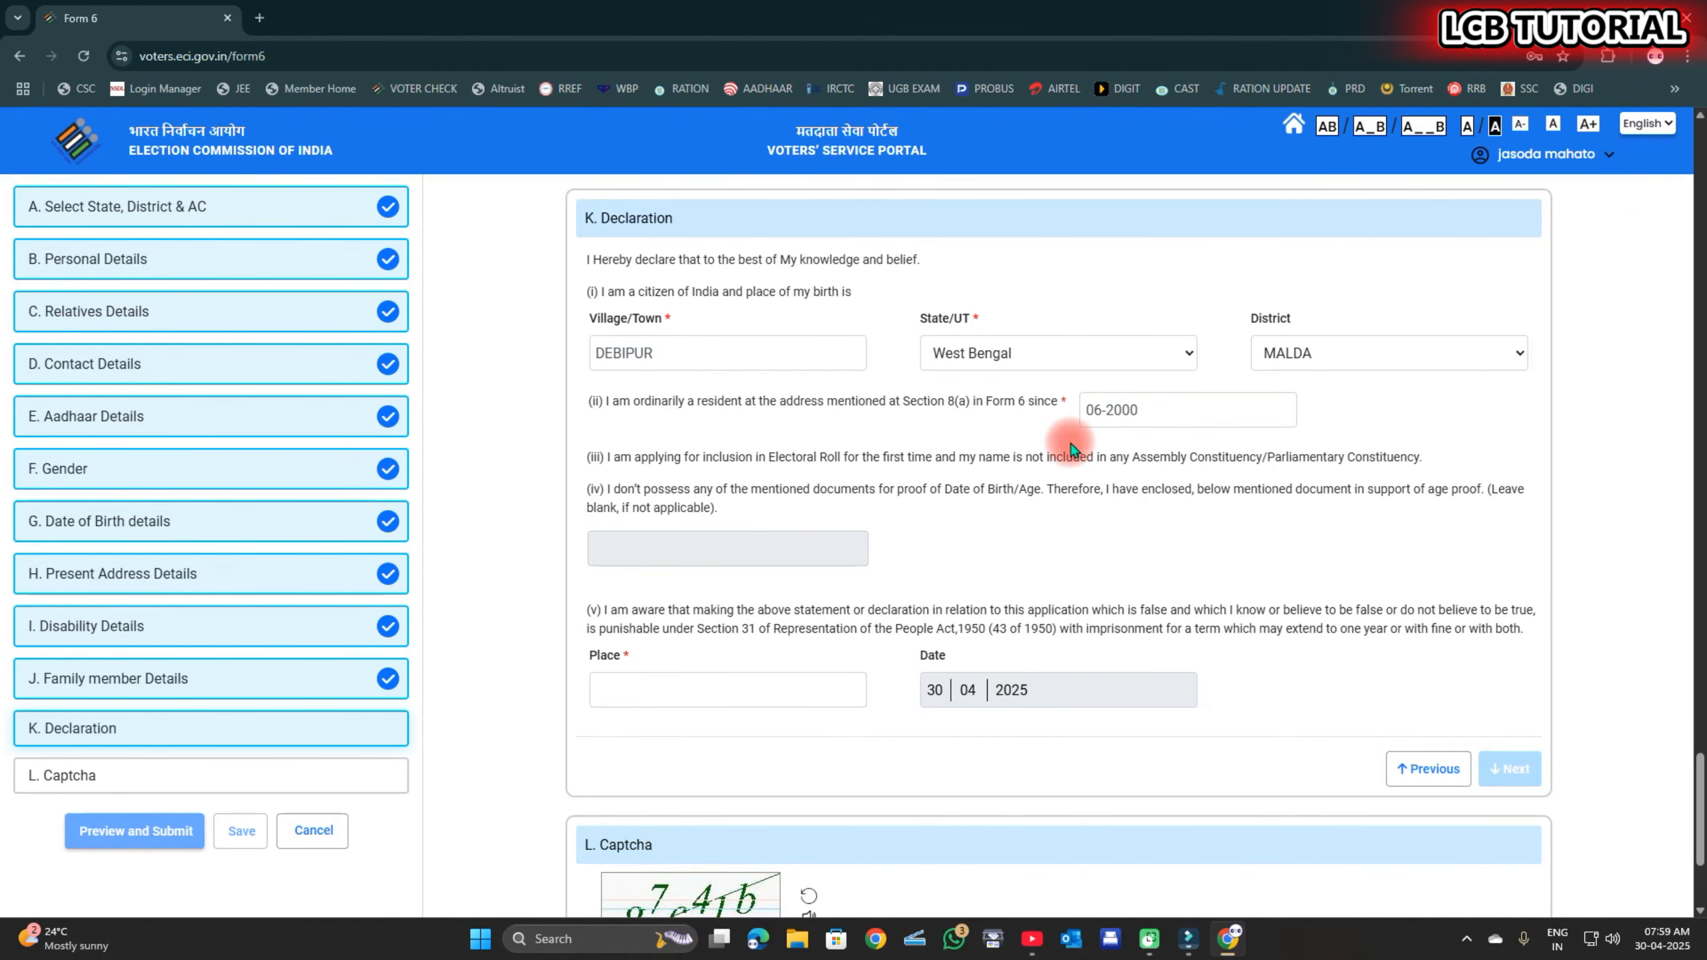
Step: Enter MALDA as the place of declaration and go to the Captcha section
scroll(1071, 449, down, 3)
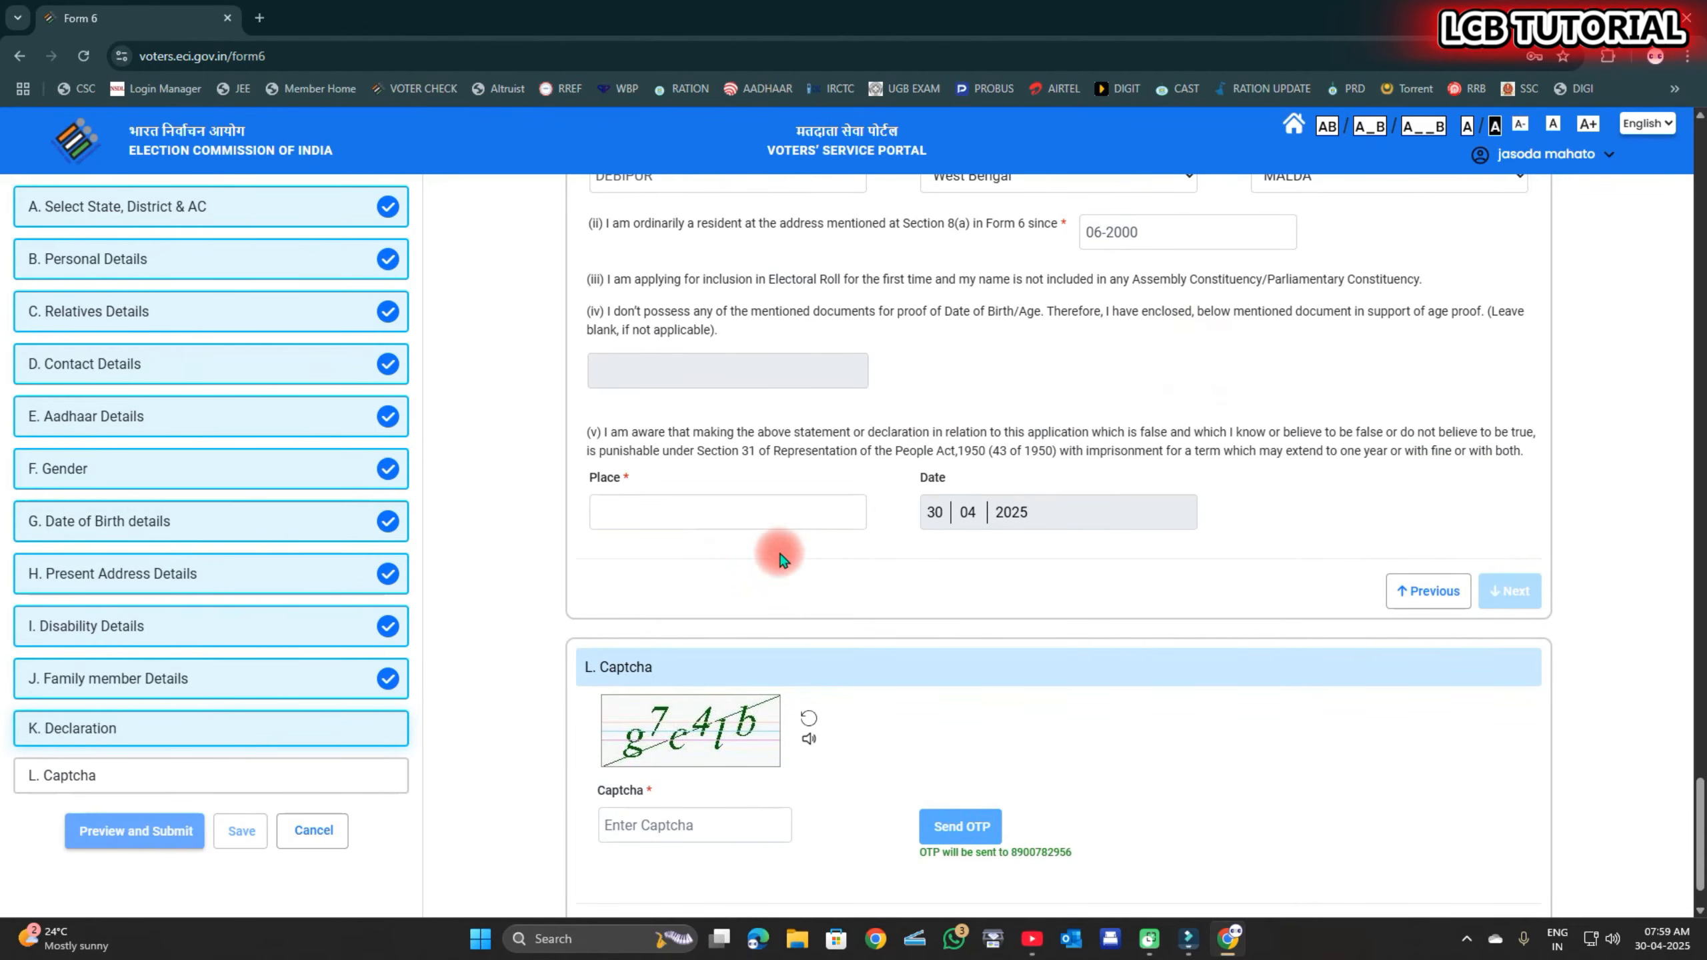
click(742, 504)
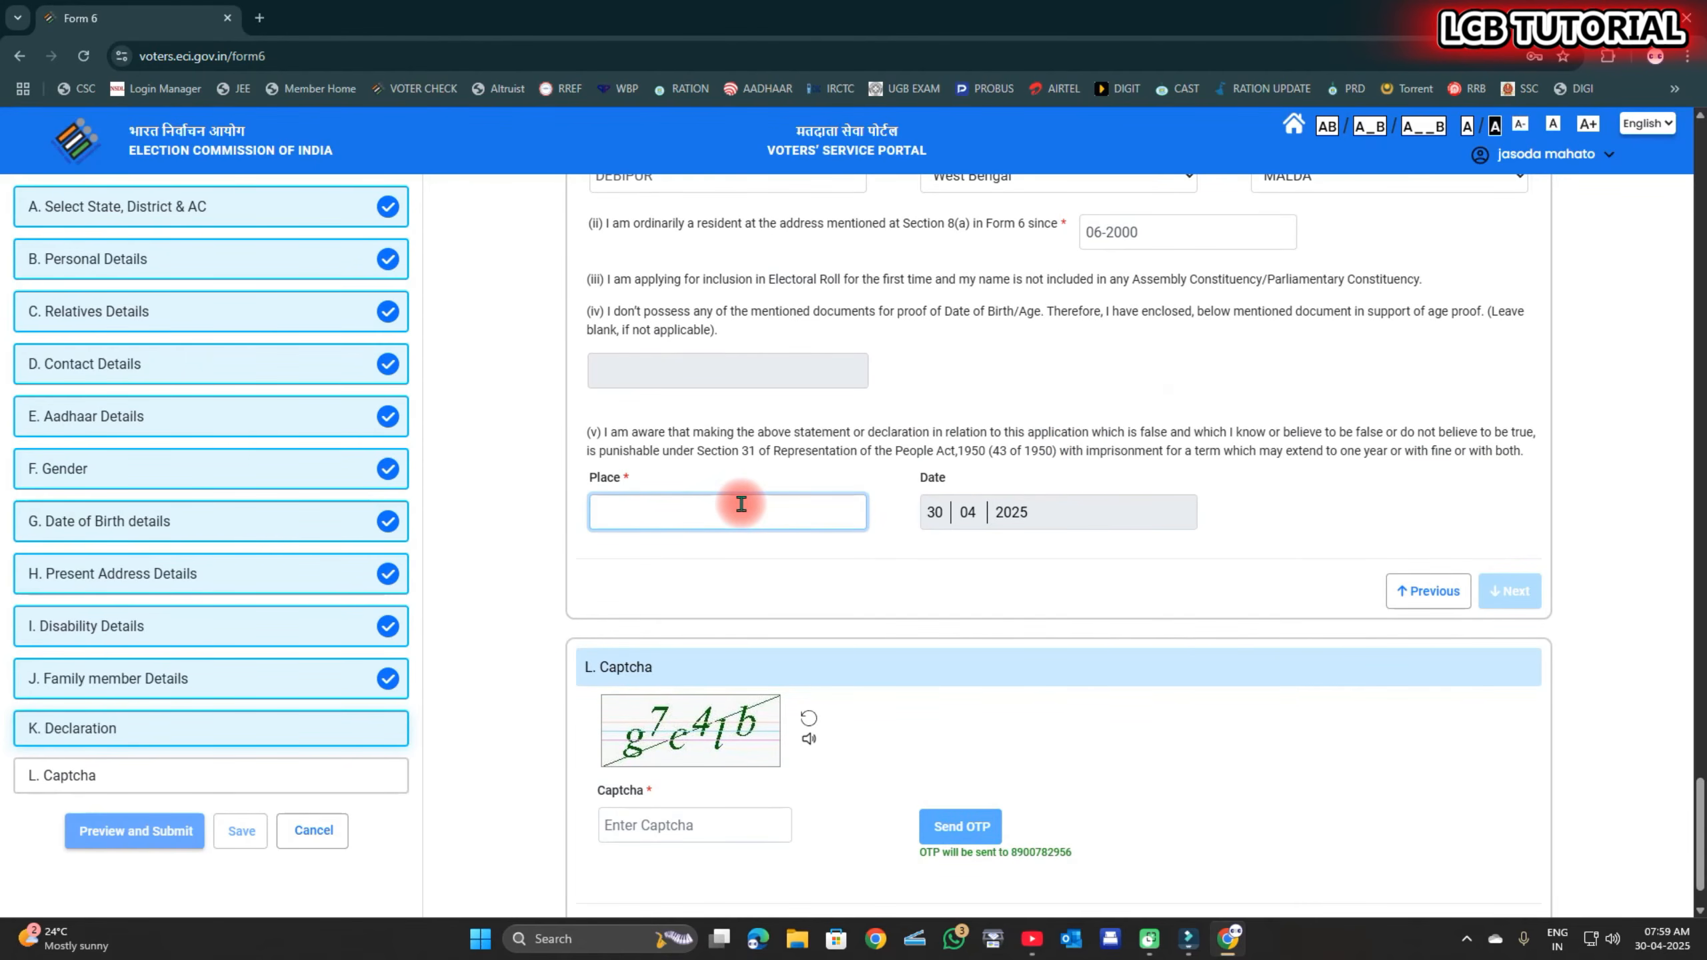
text(MALDA)
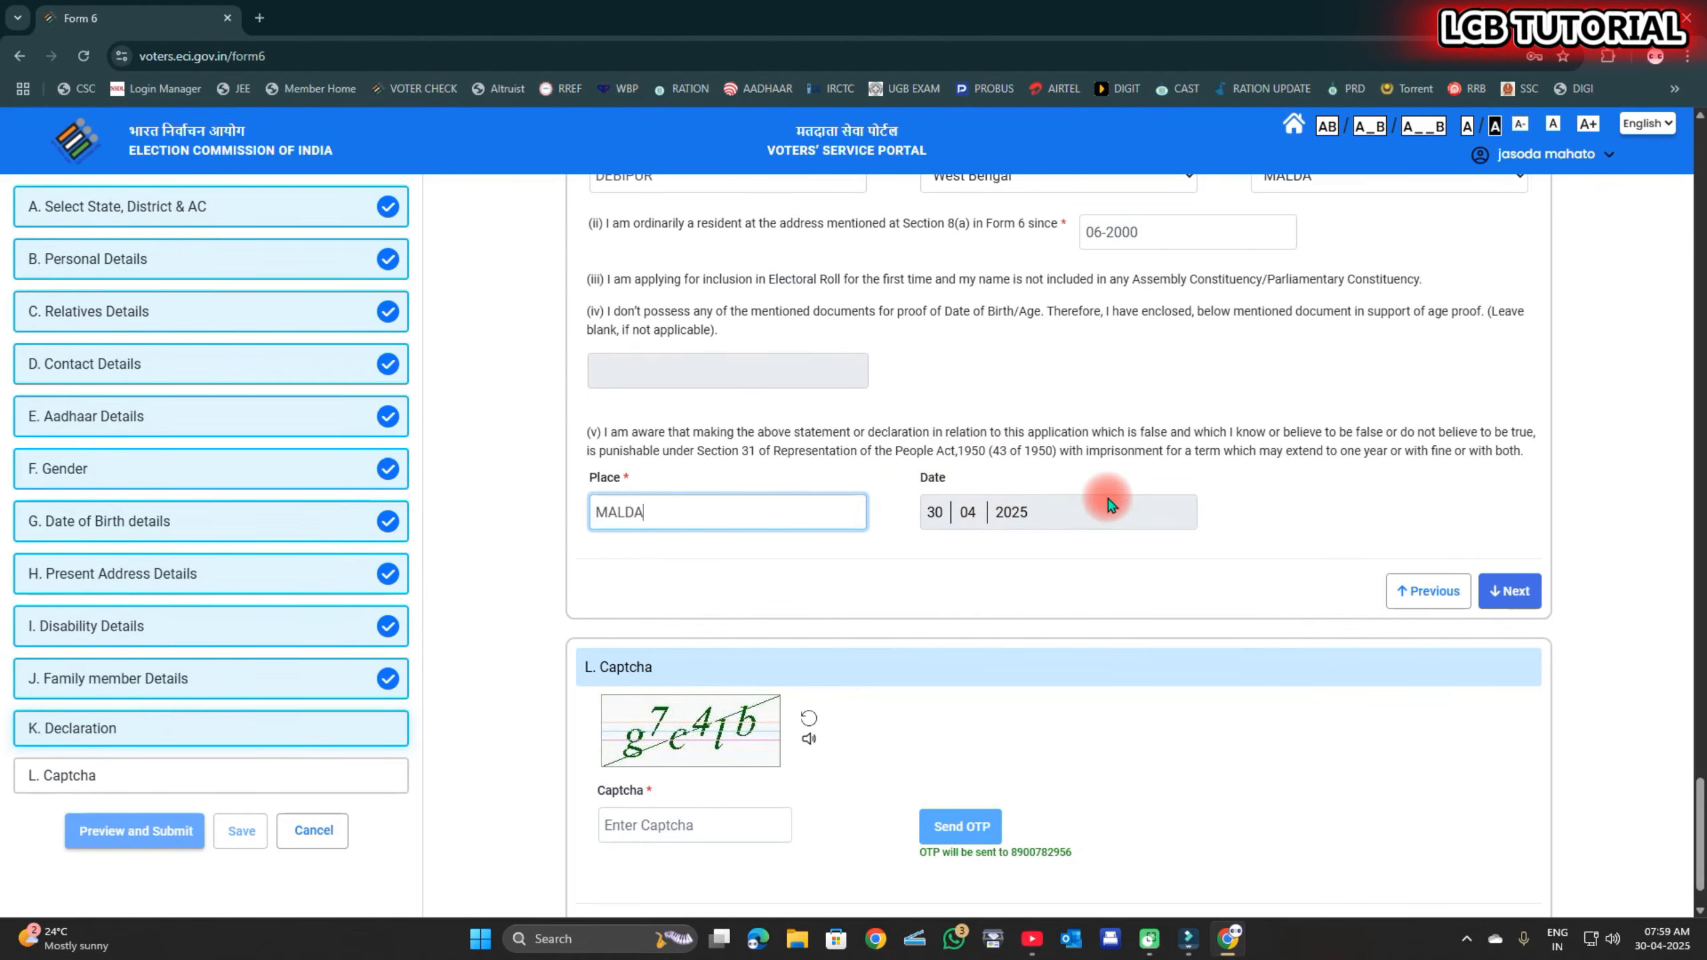
click(1513, 593)
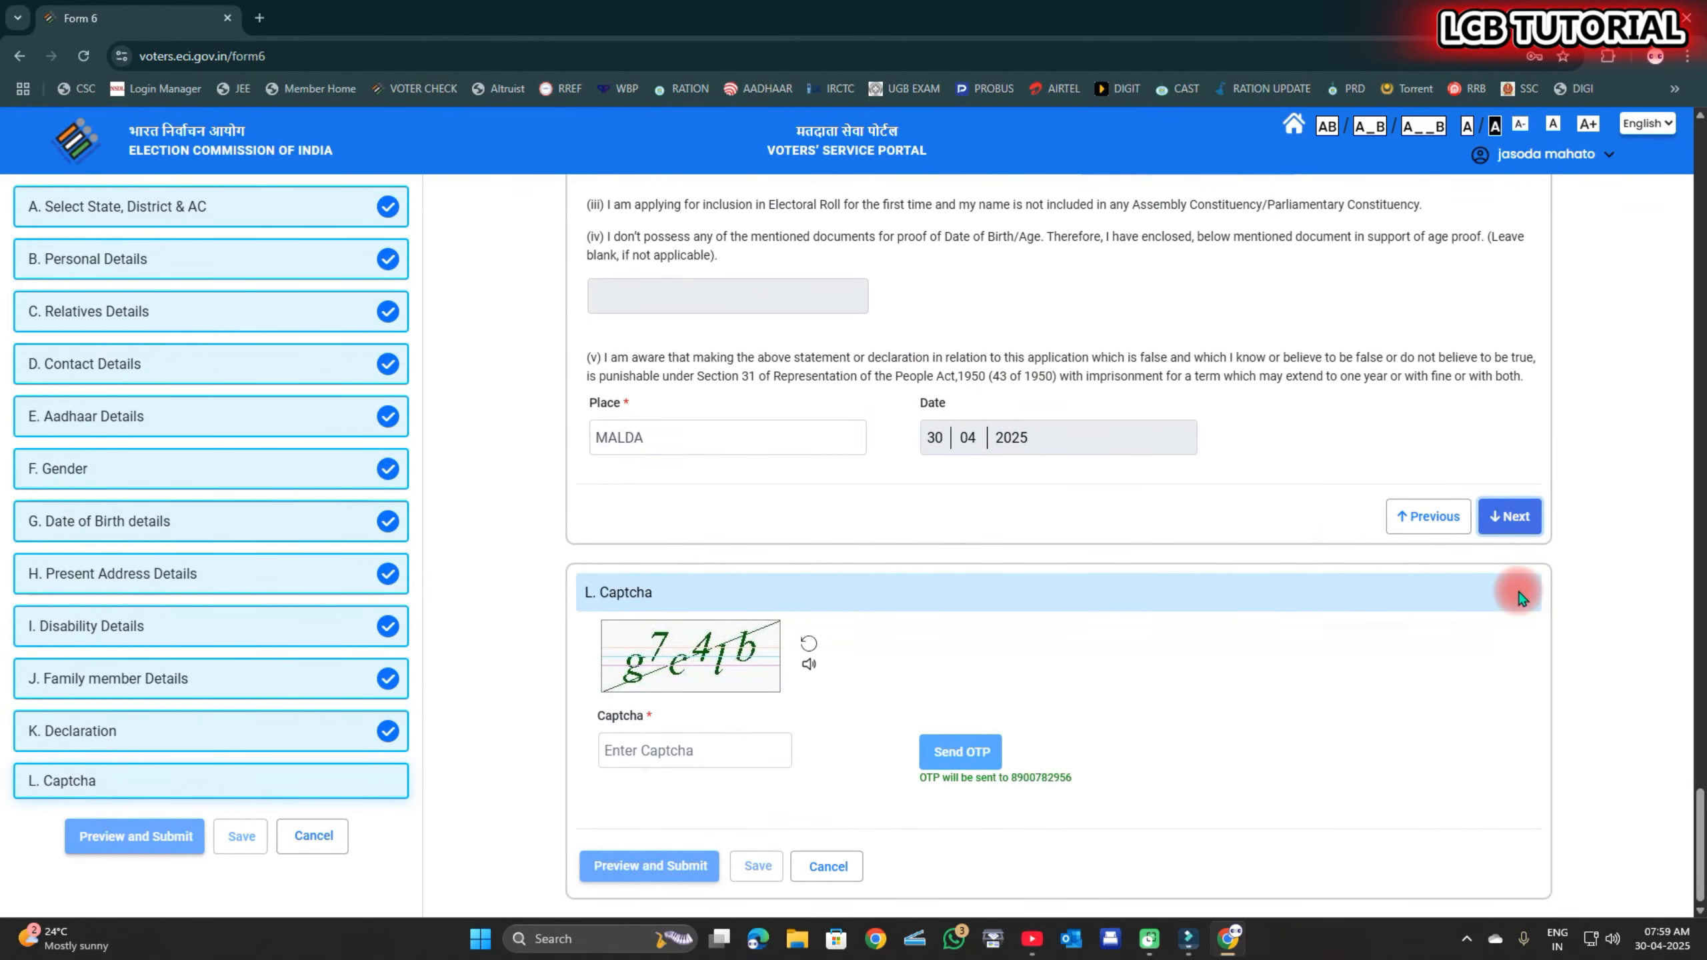
Step: Load a fresh captcha and type its text into the Captcha box
click(693, 757)
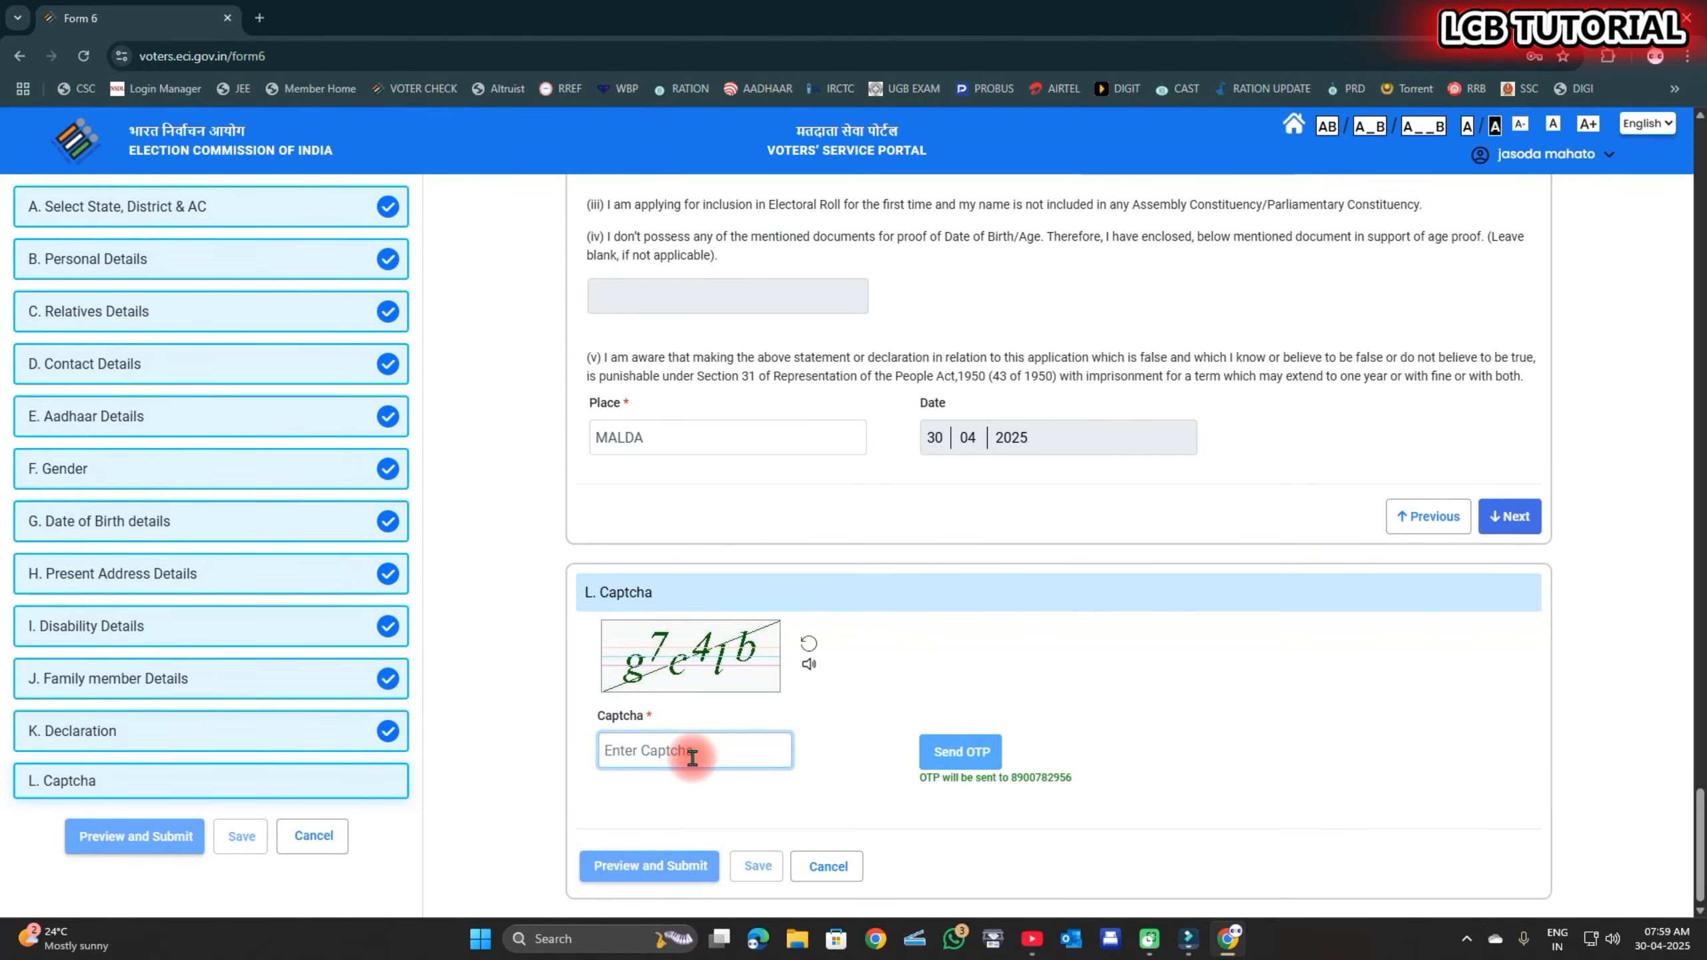
click(808, 643)
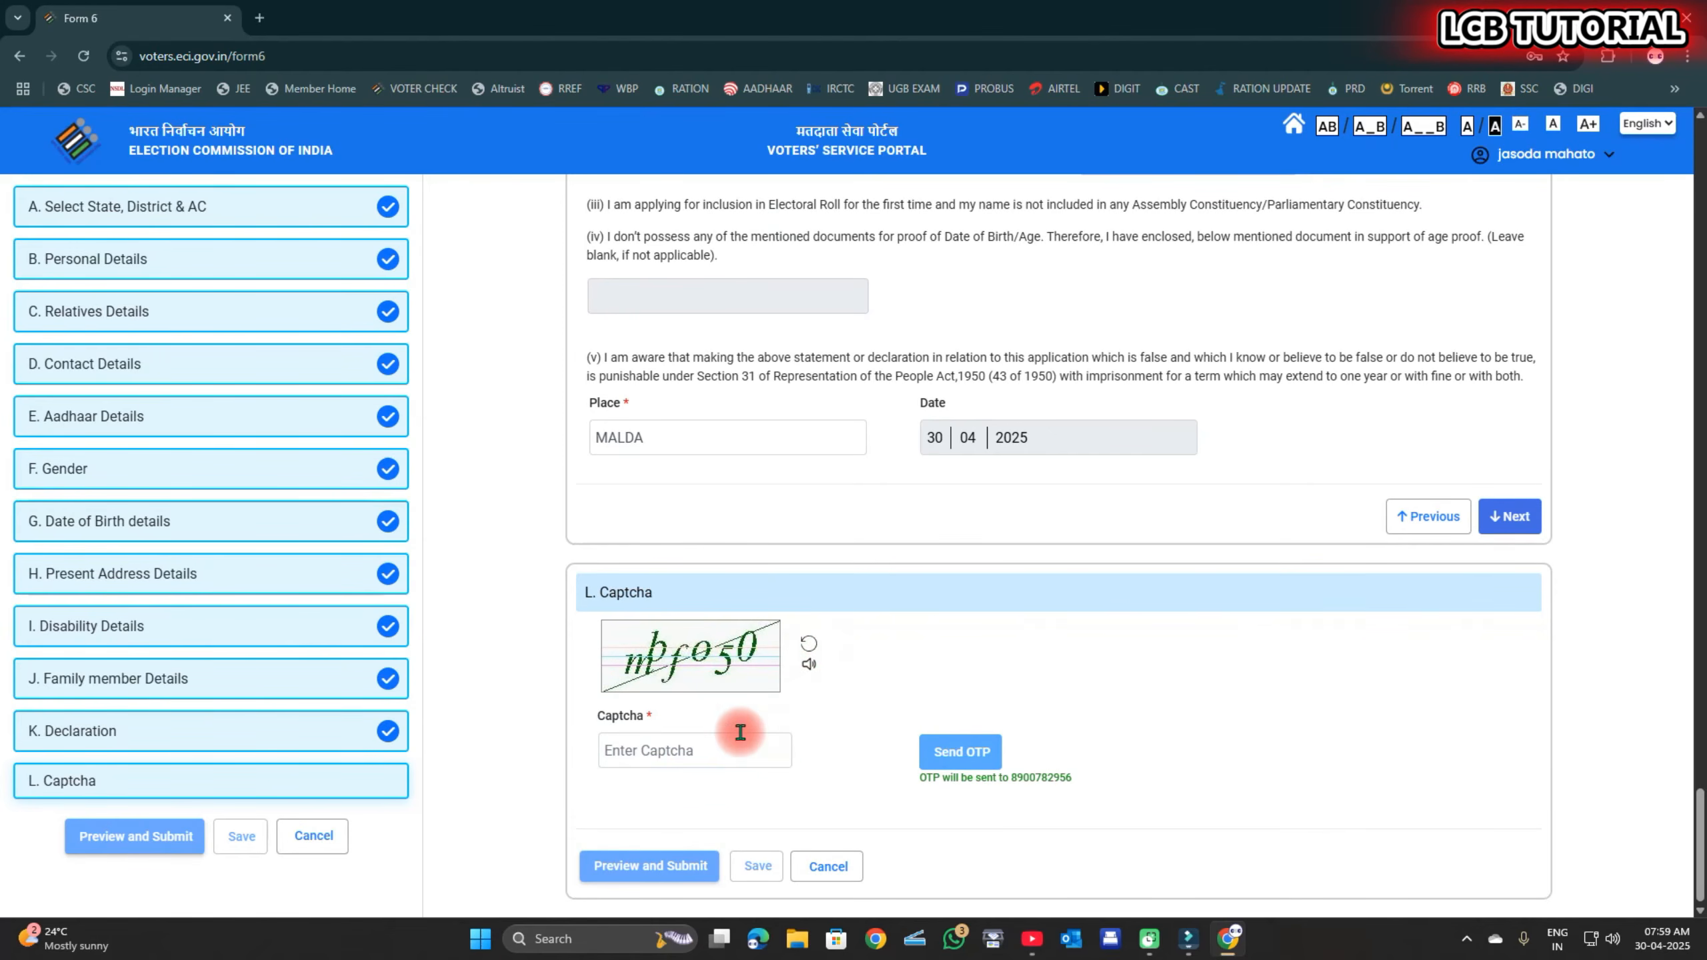
click(653, 750)
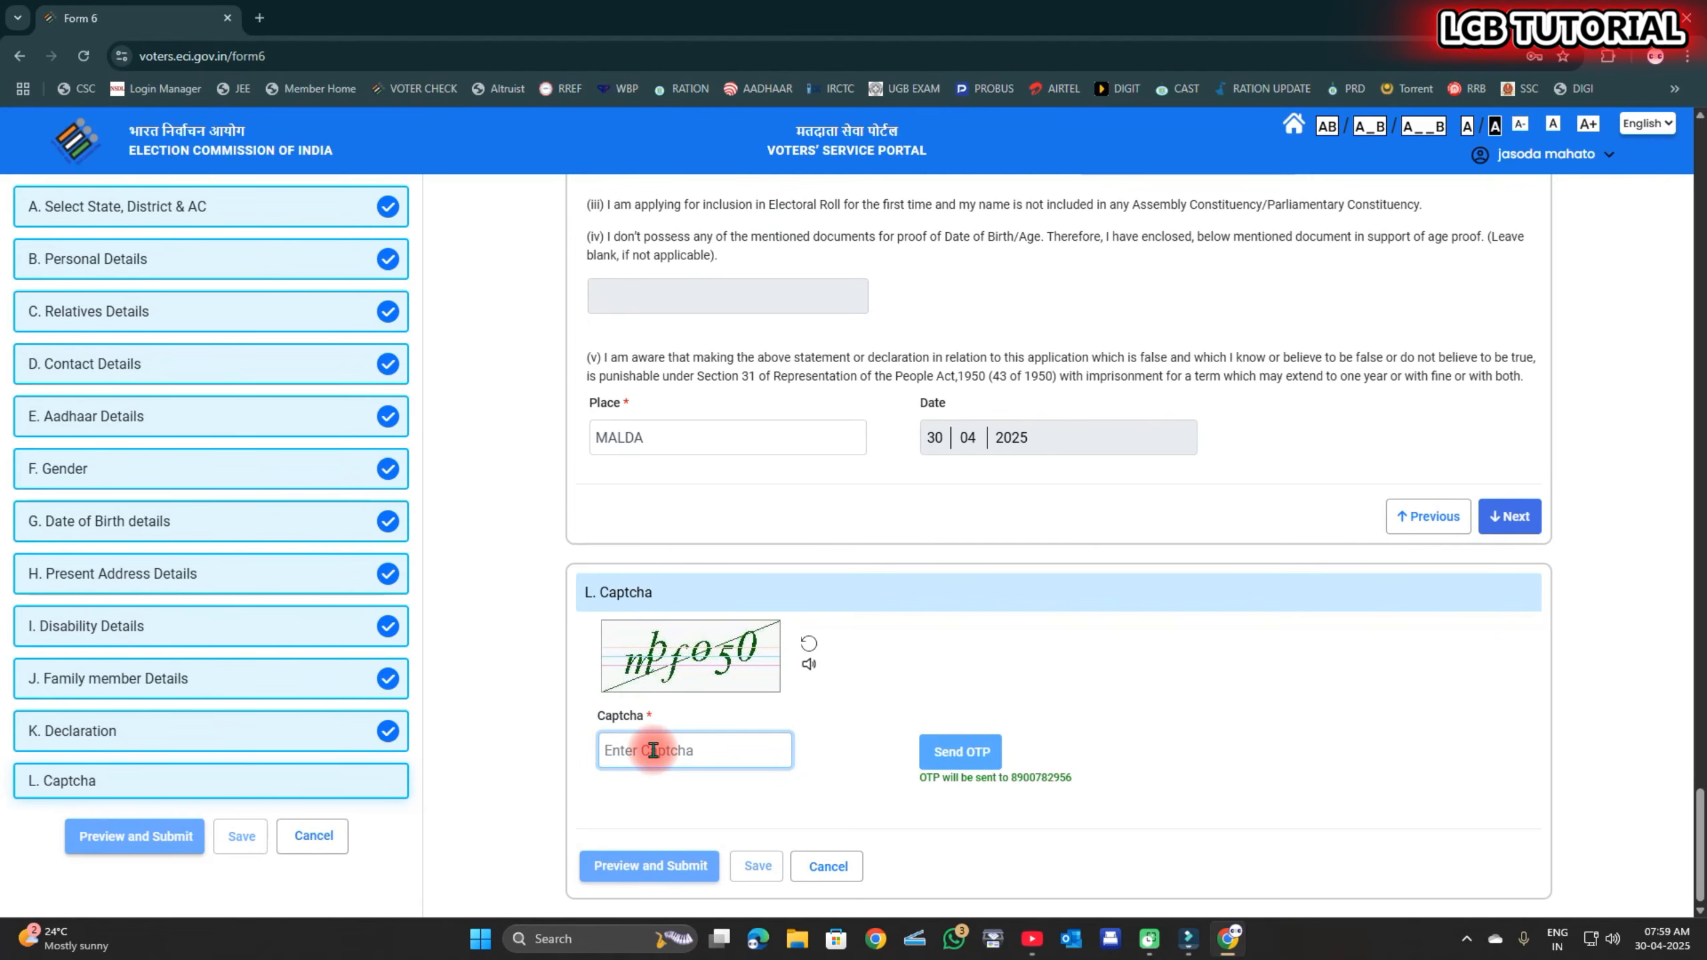
text(mb)
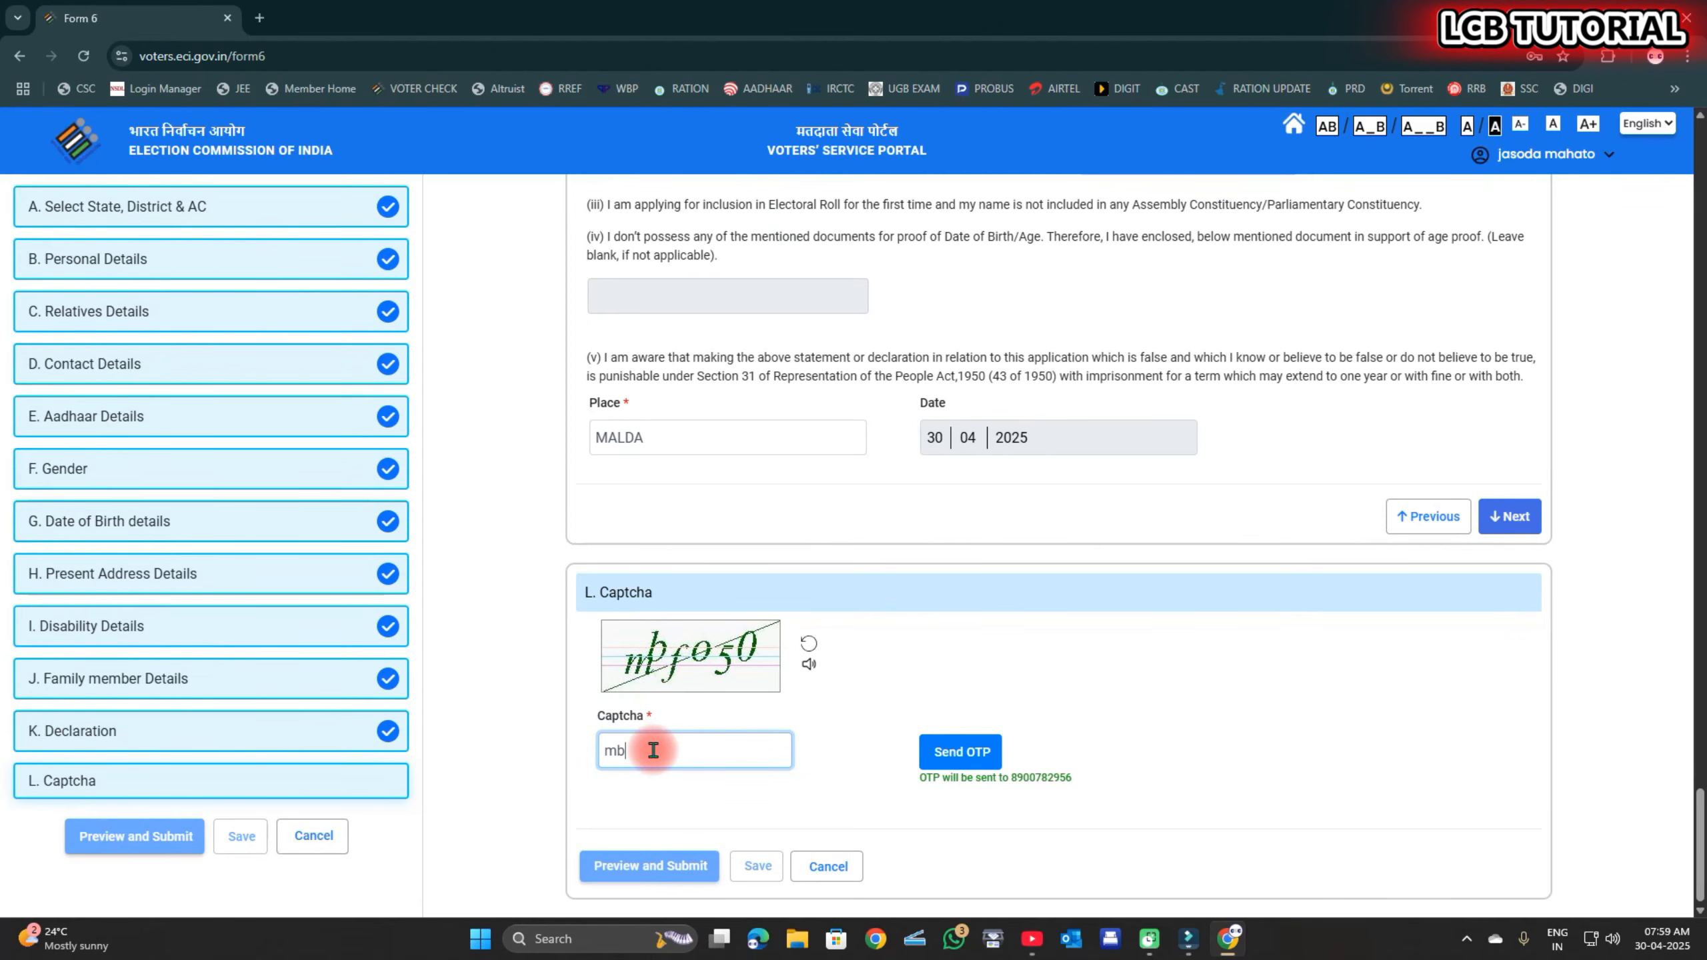
text(fo)
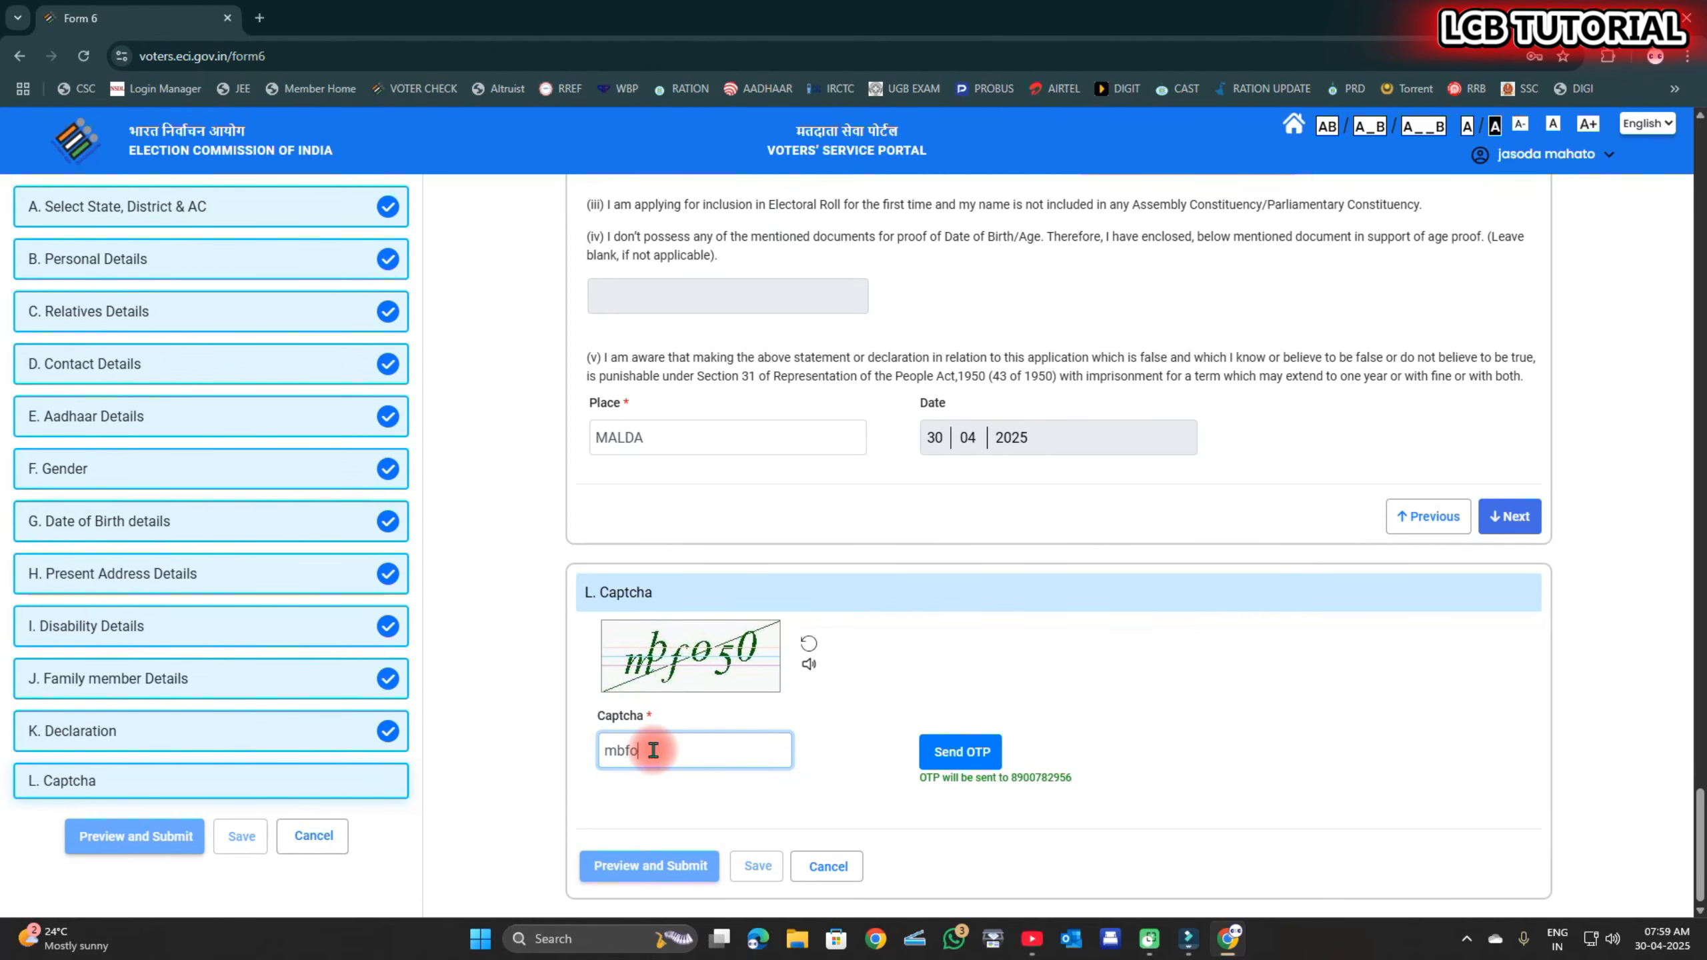
text(50)
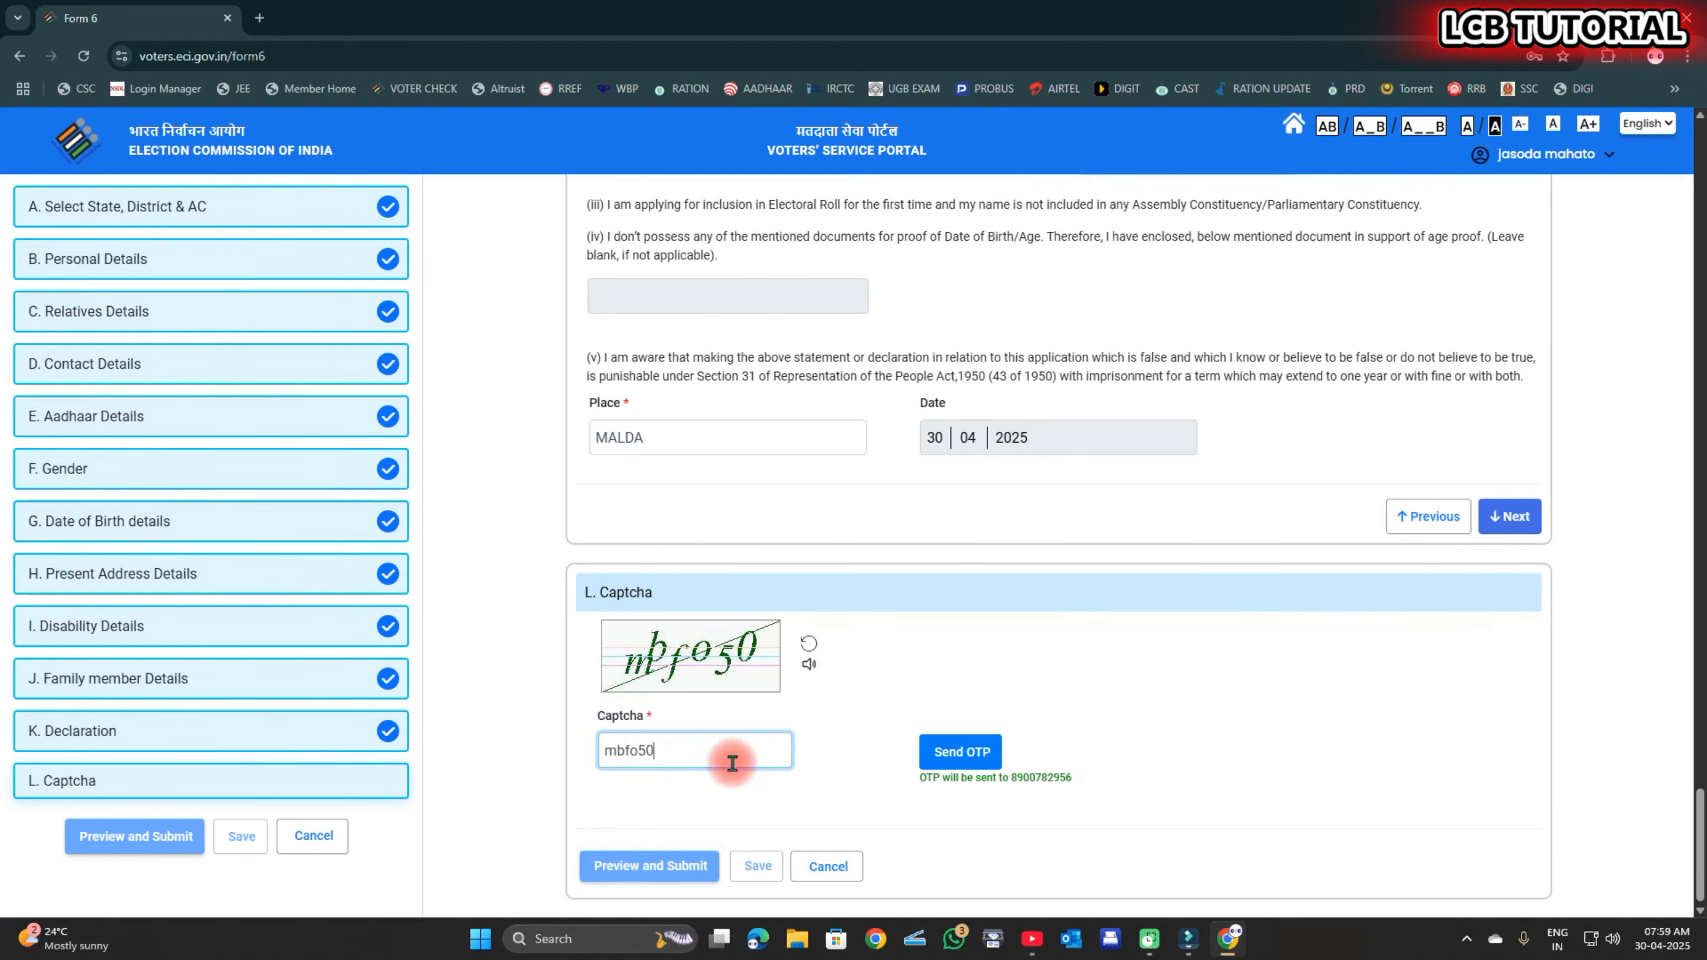
Step: Send the OTP to the registered mobile and enter the received code
click(960, 752)
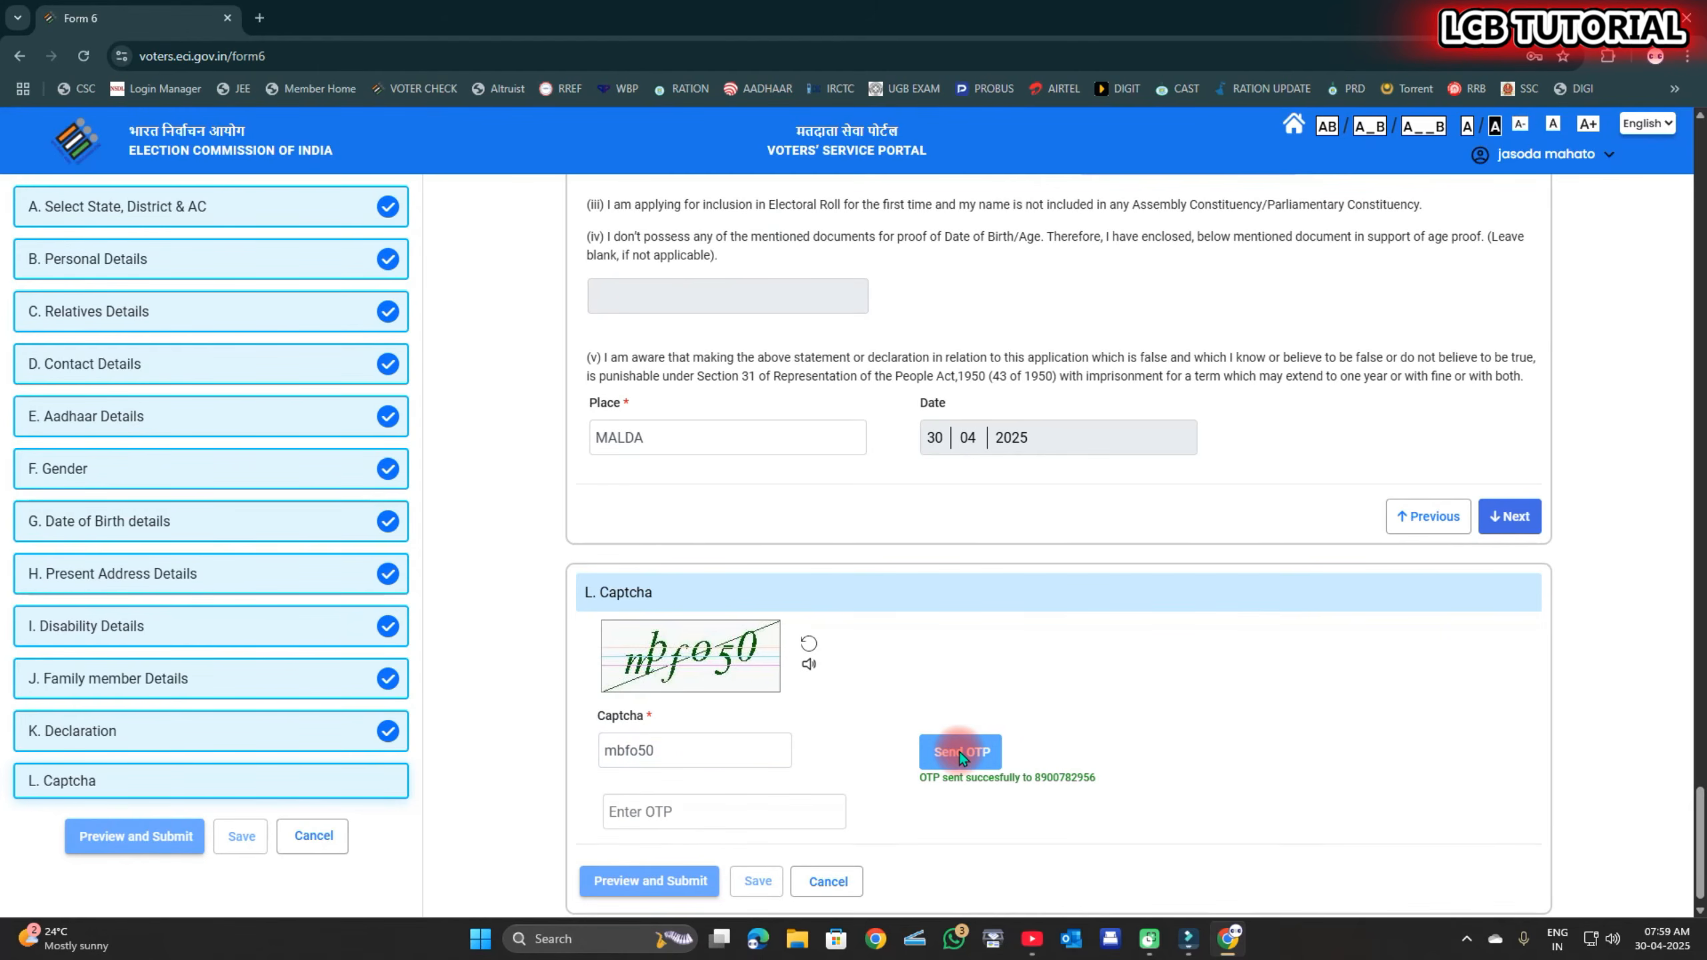
click(647, 813)
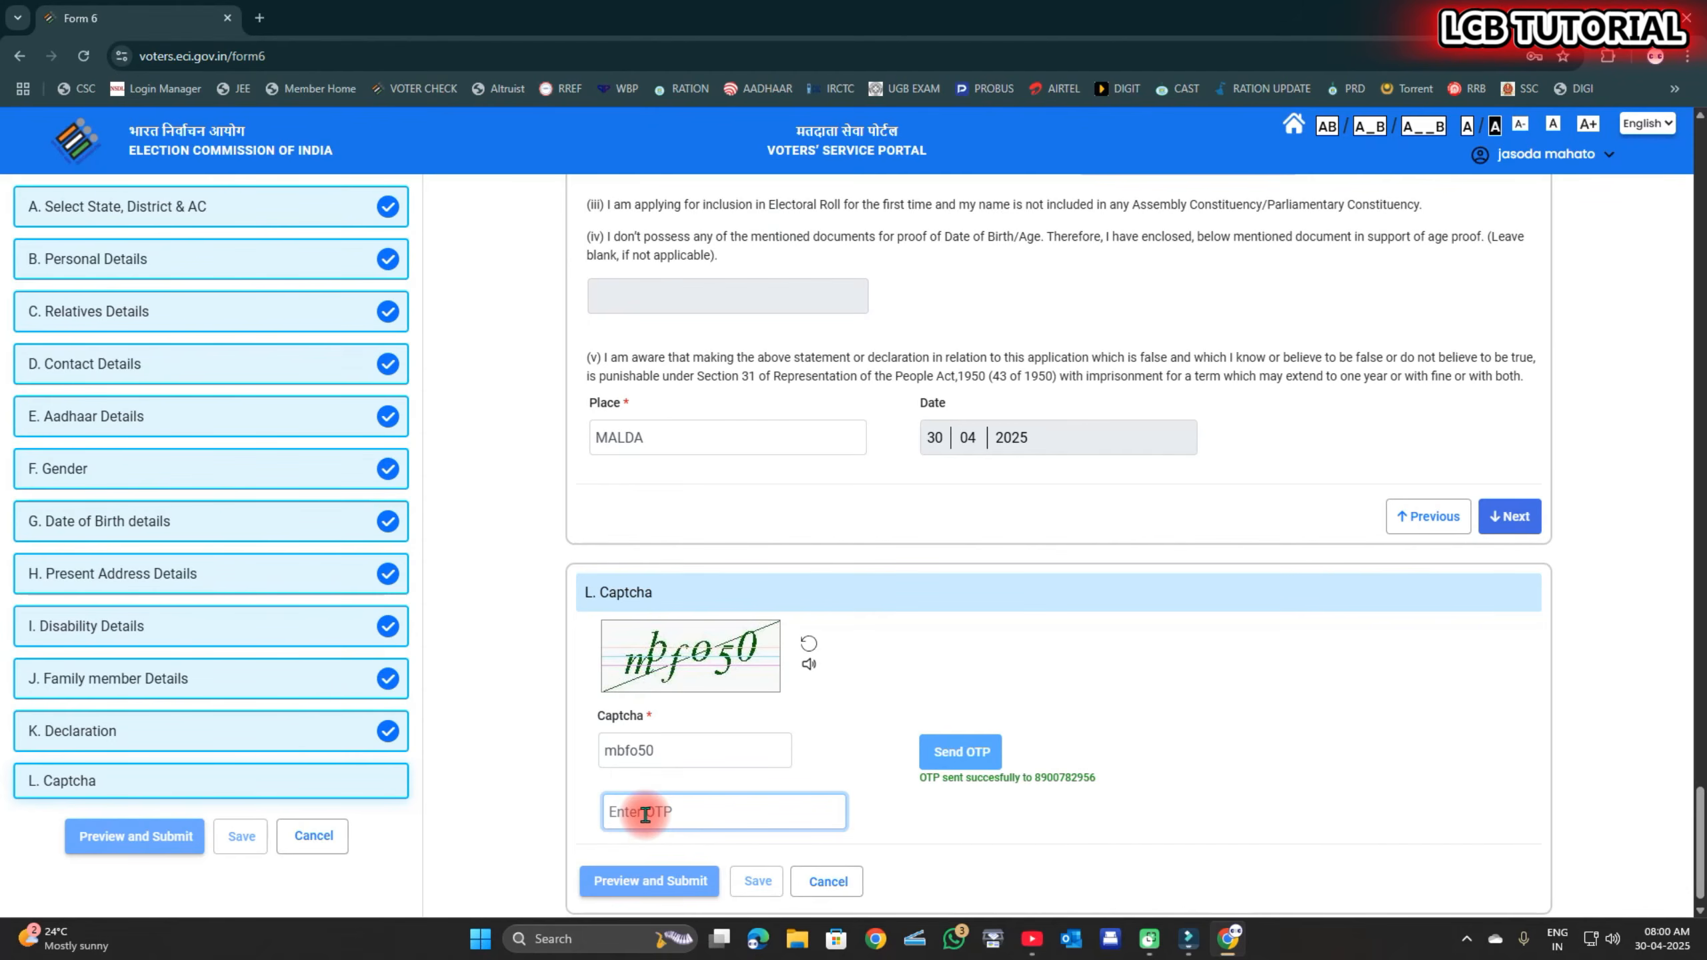
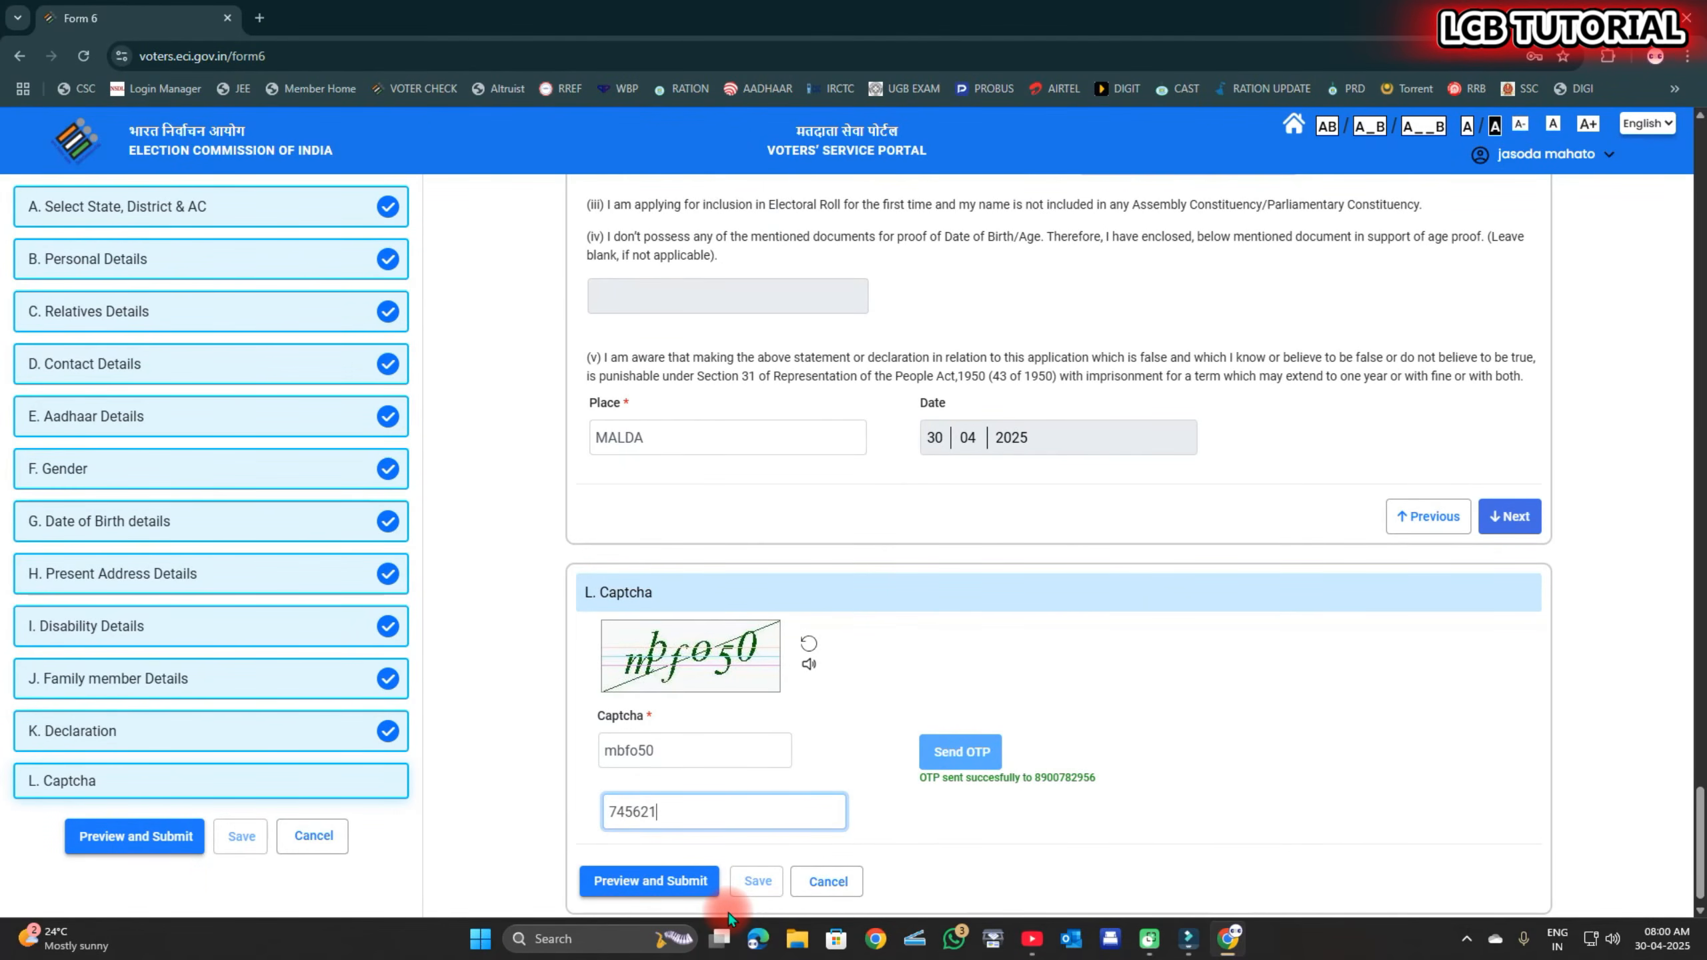
Step: Preview the filled Form 6, scroll through it, then return via Keep Editing
click(650, 880)
scroll(865, 742, down, 10)
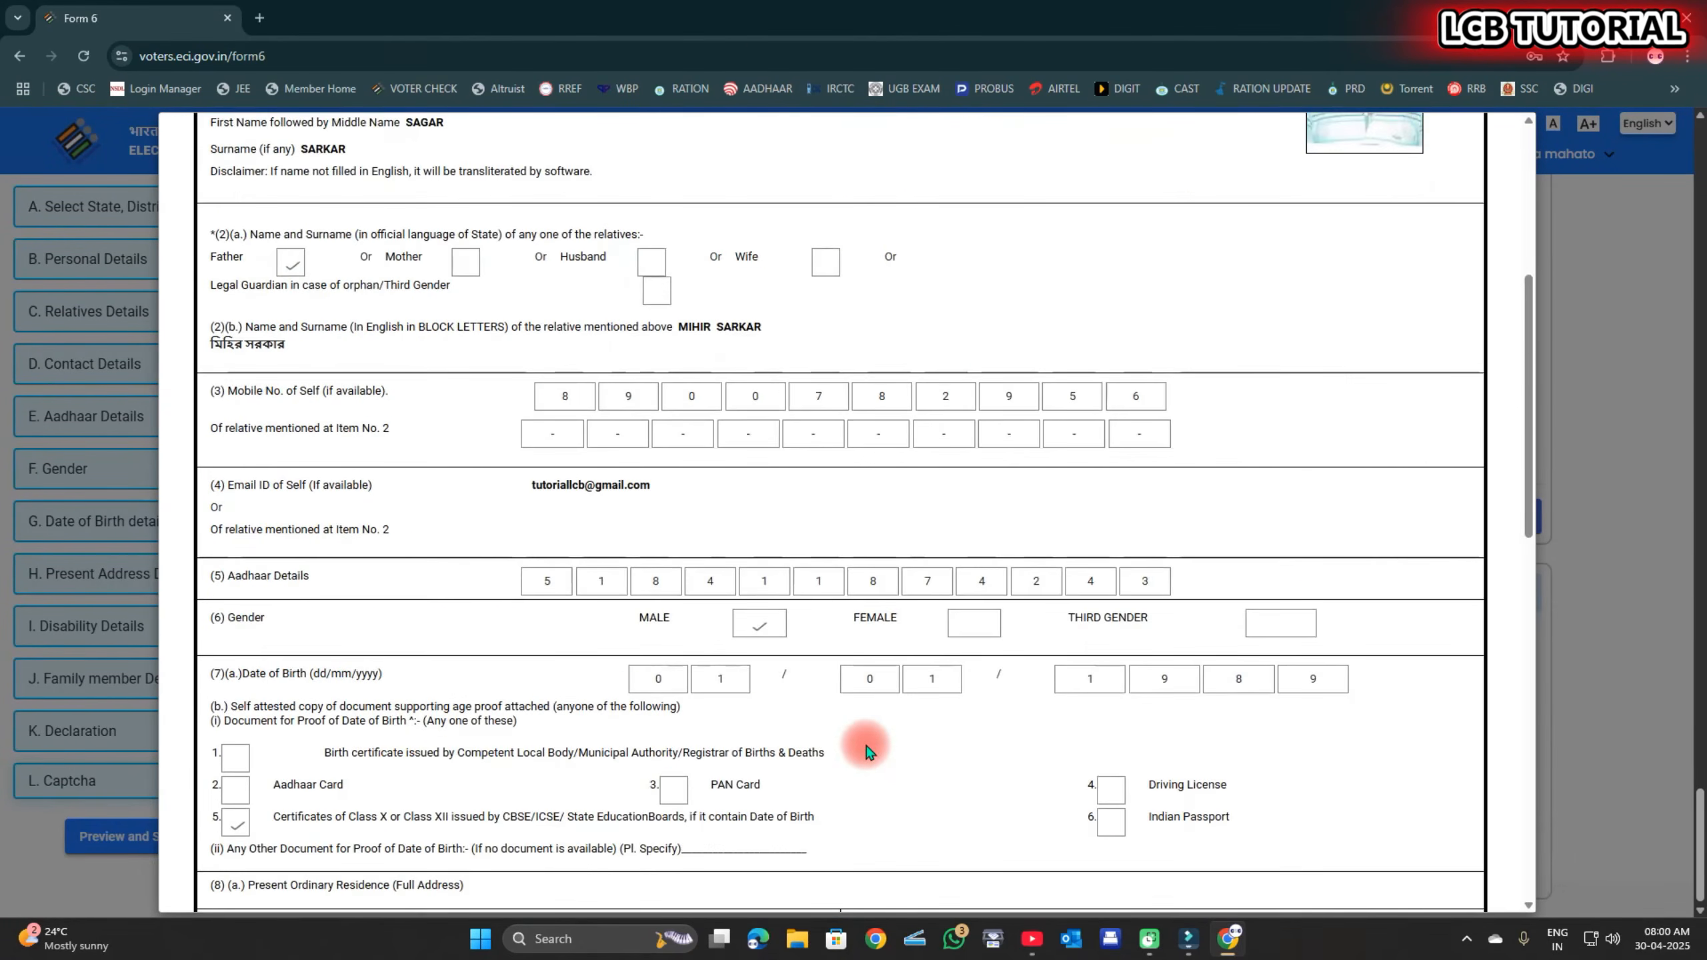
scroll(865, 743, up, 9)
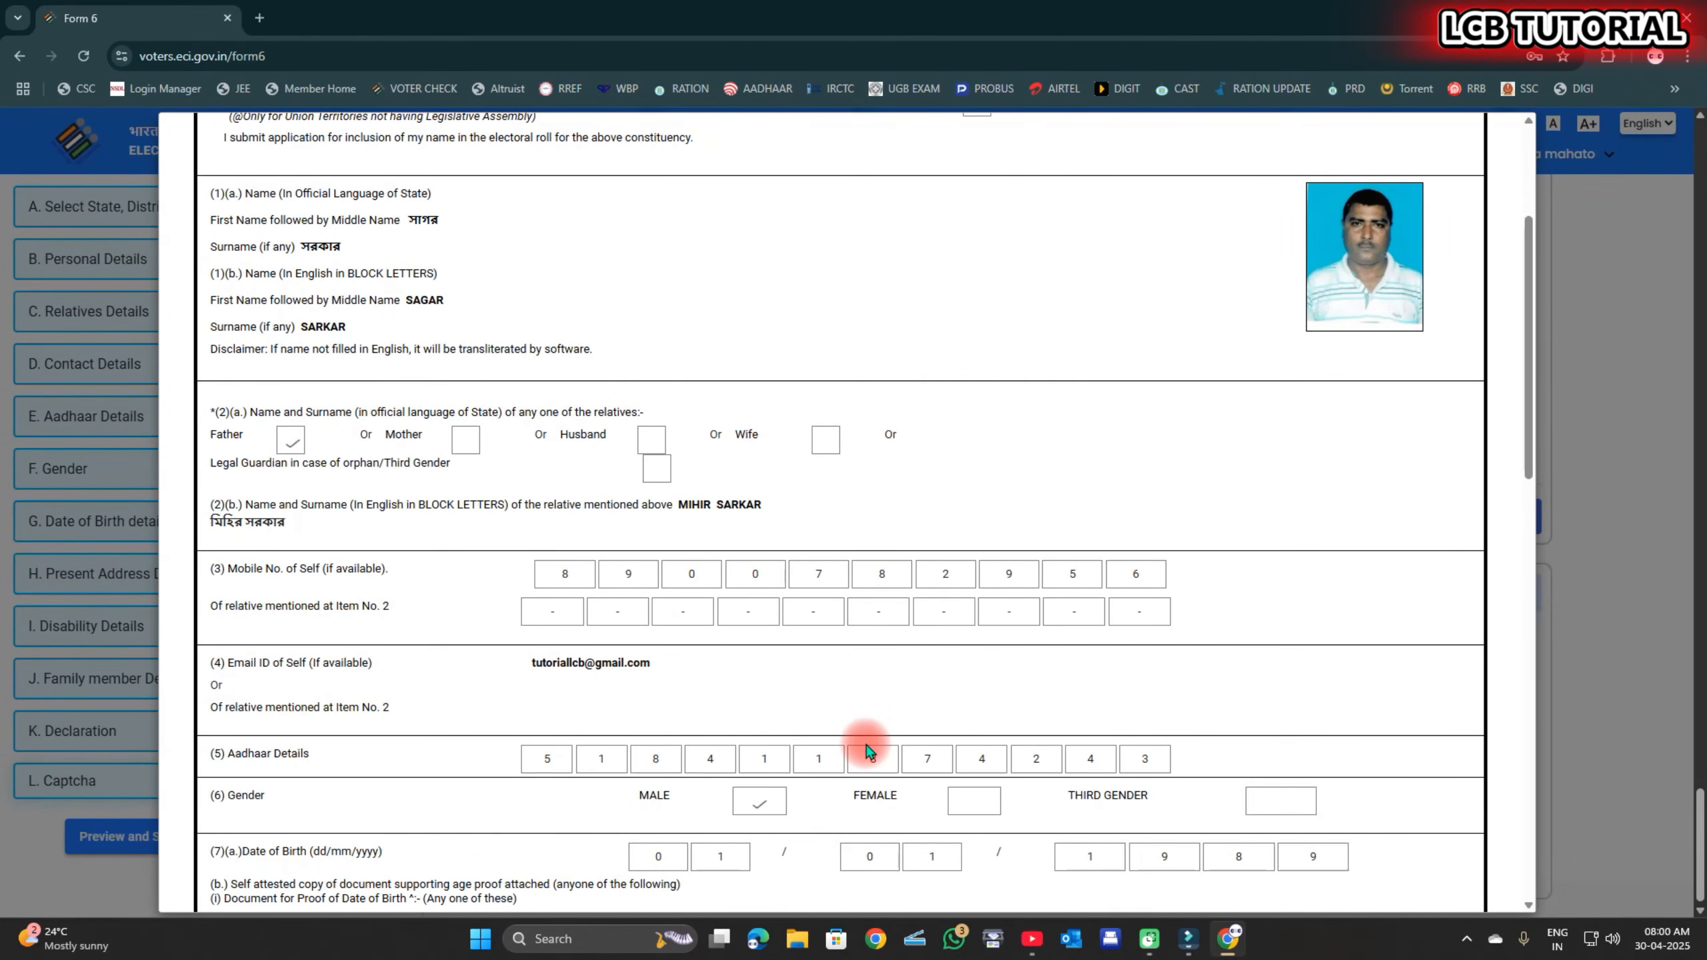
scroll(866, 749, down, 10)
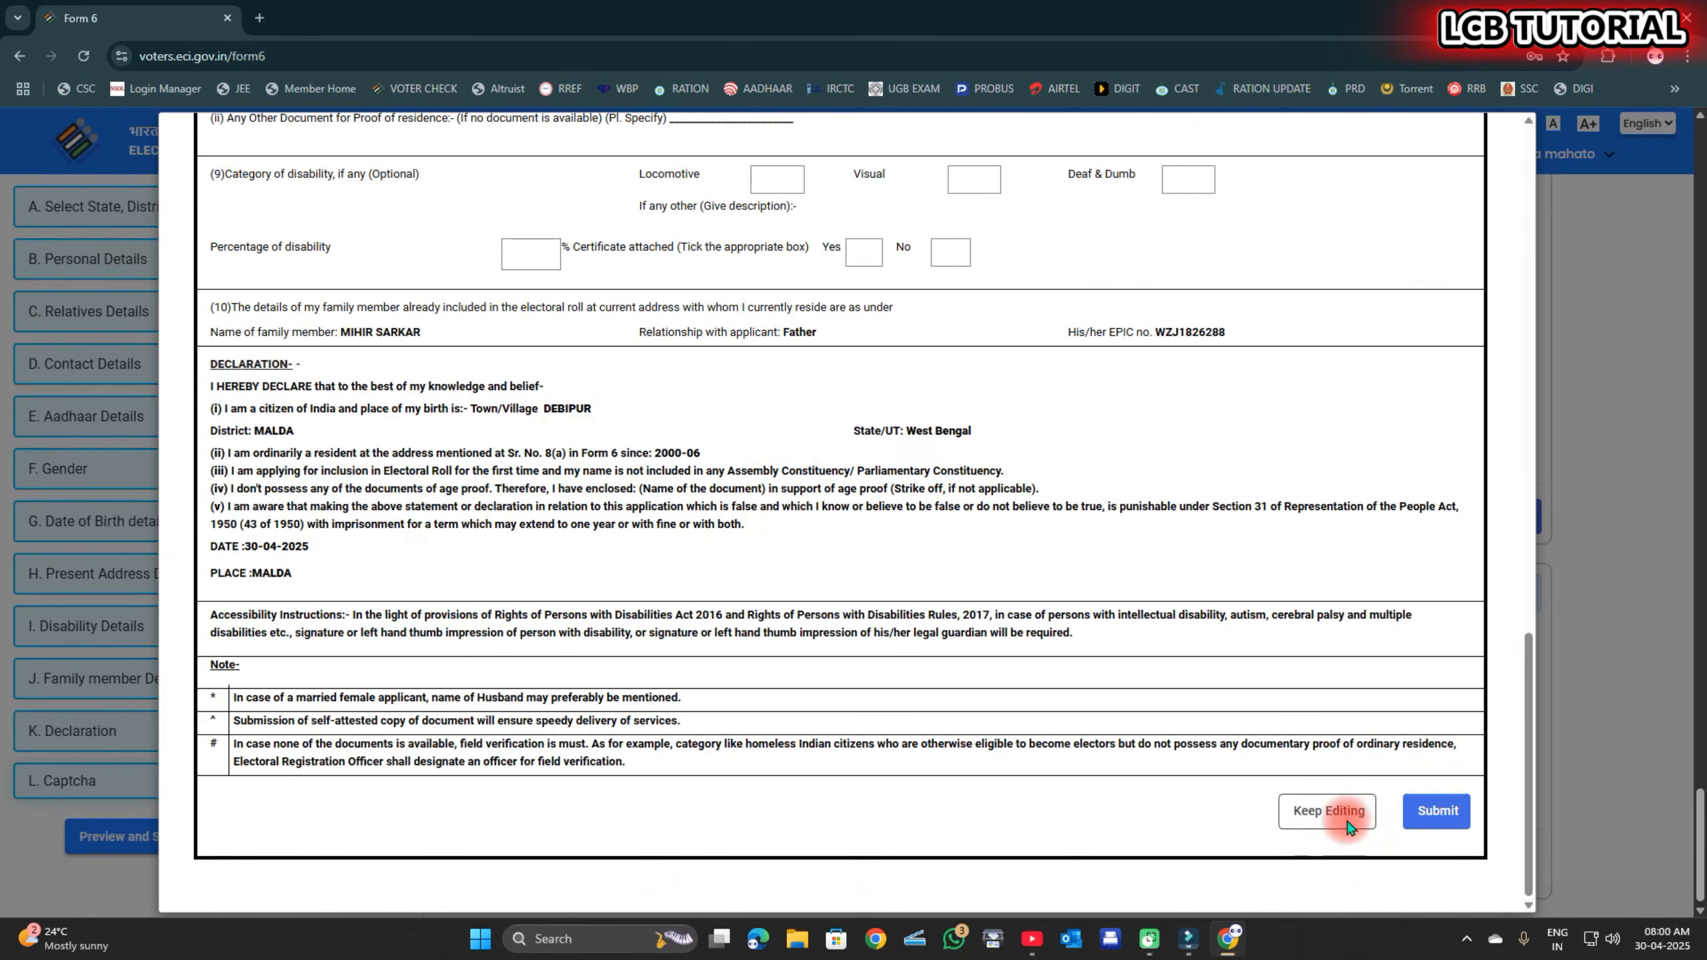
click(1603, 712)
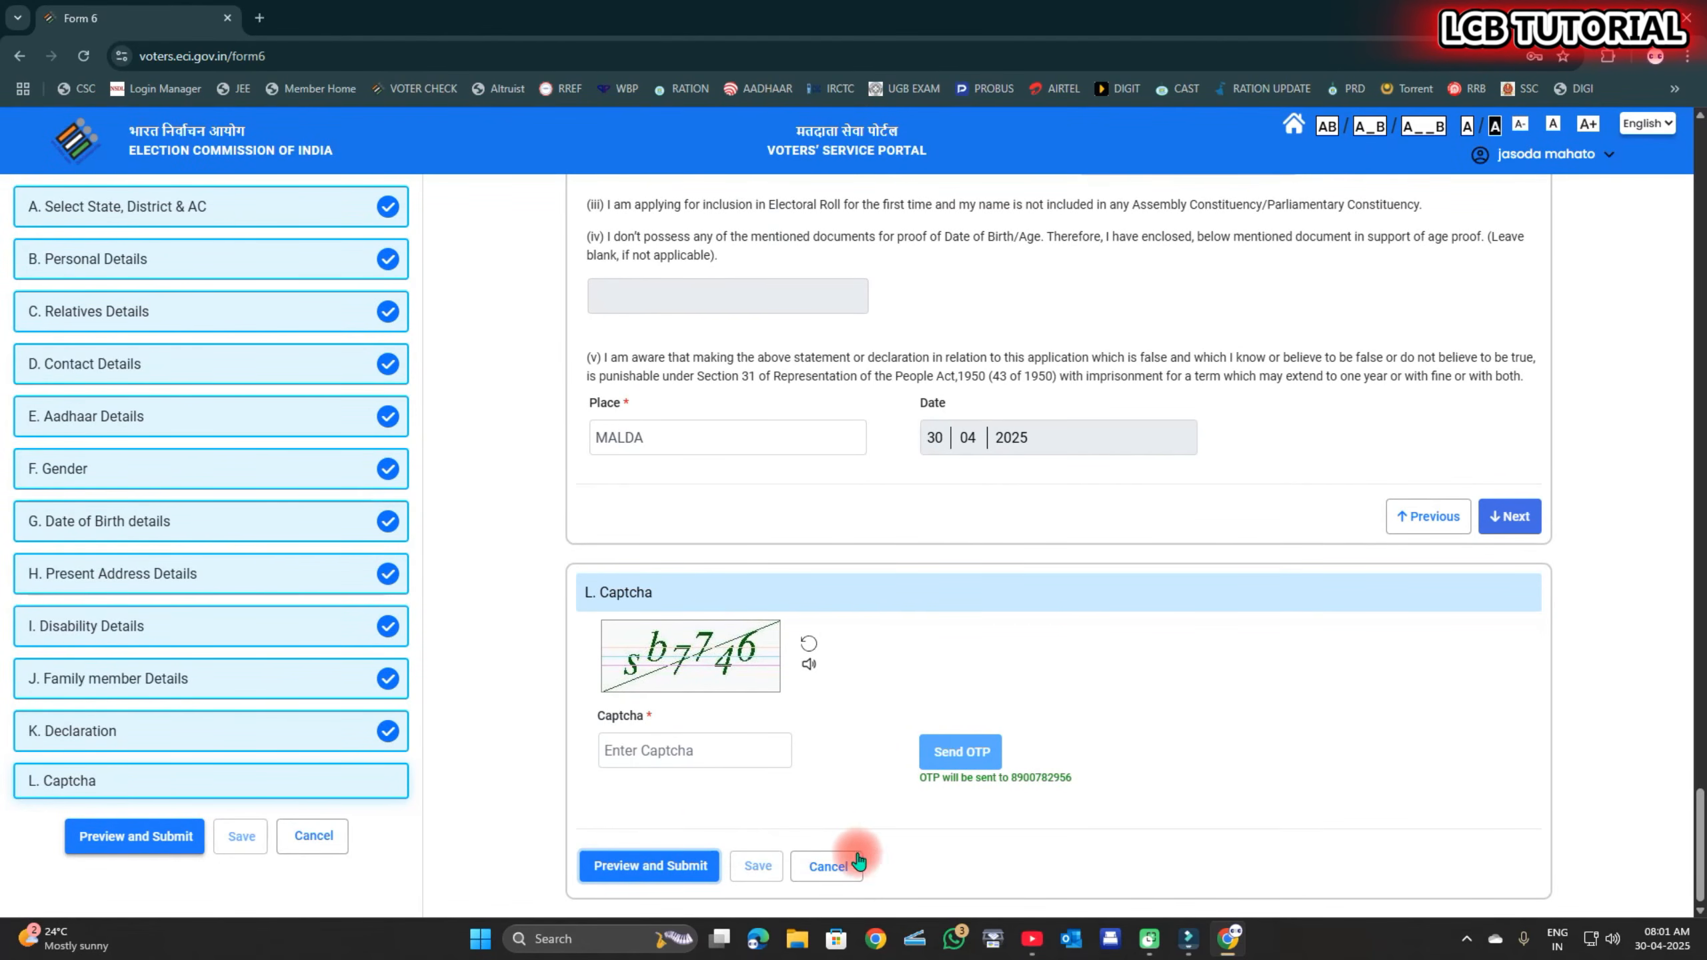
Step: Cancel Form 6 with YES, dismiss the save-password prompt, and scroll up to the forms list
click(825, 868)
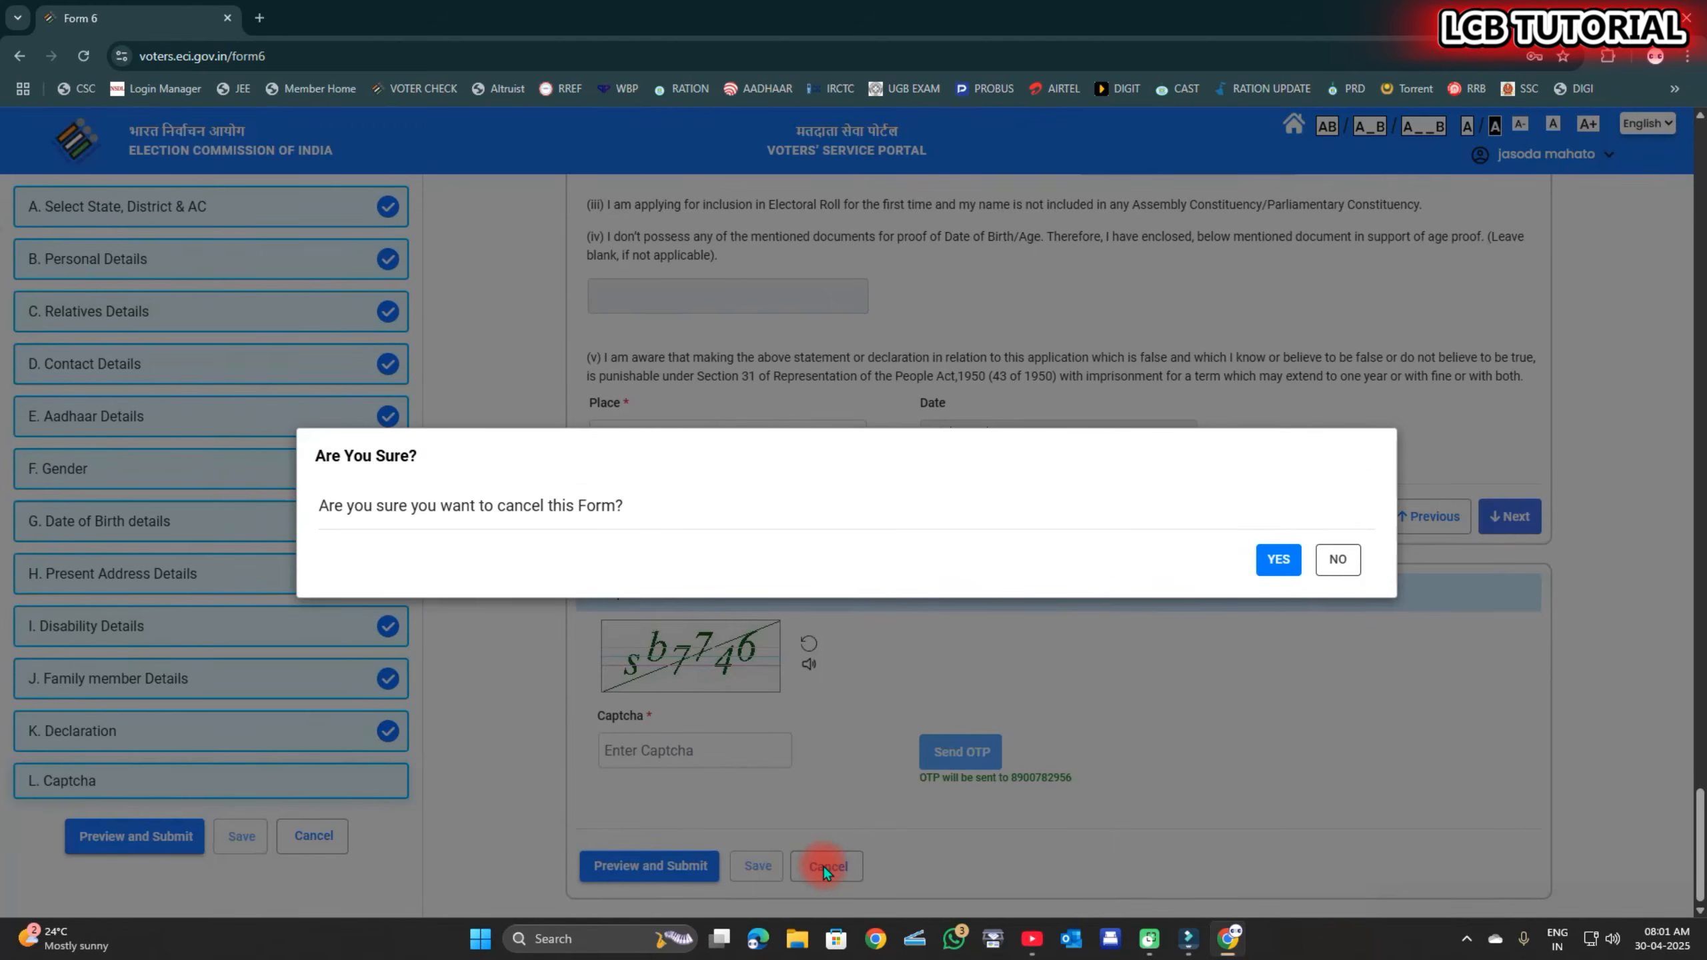
click(1277, 560)
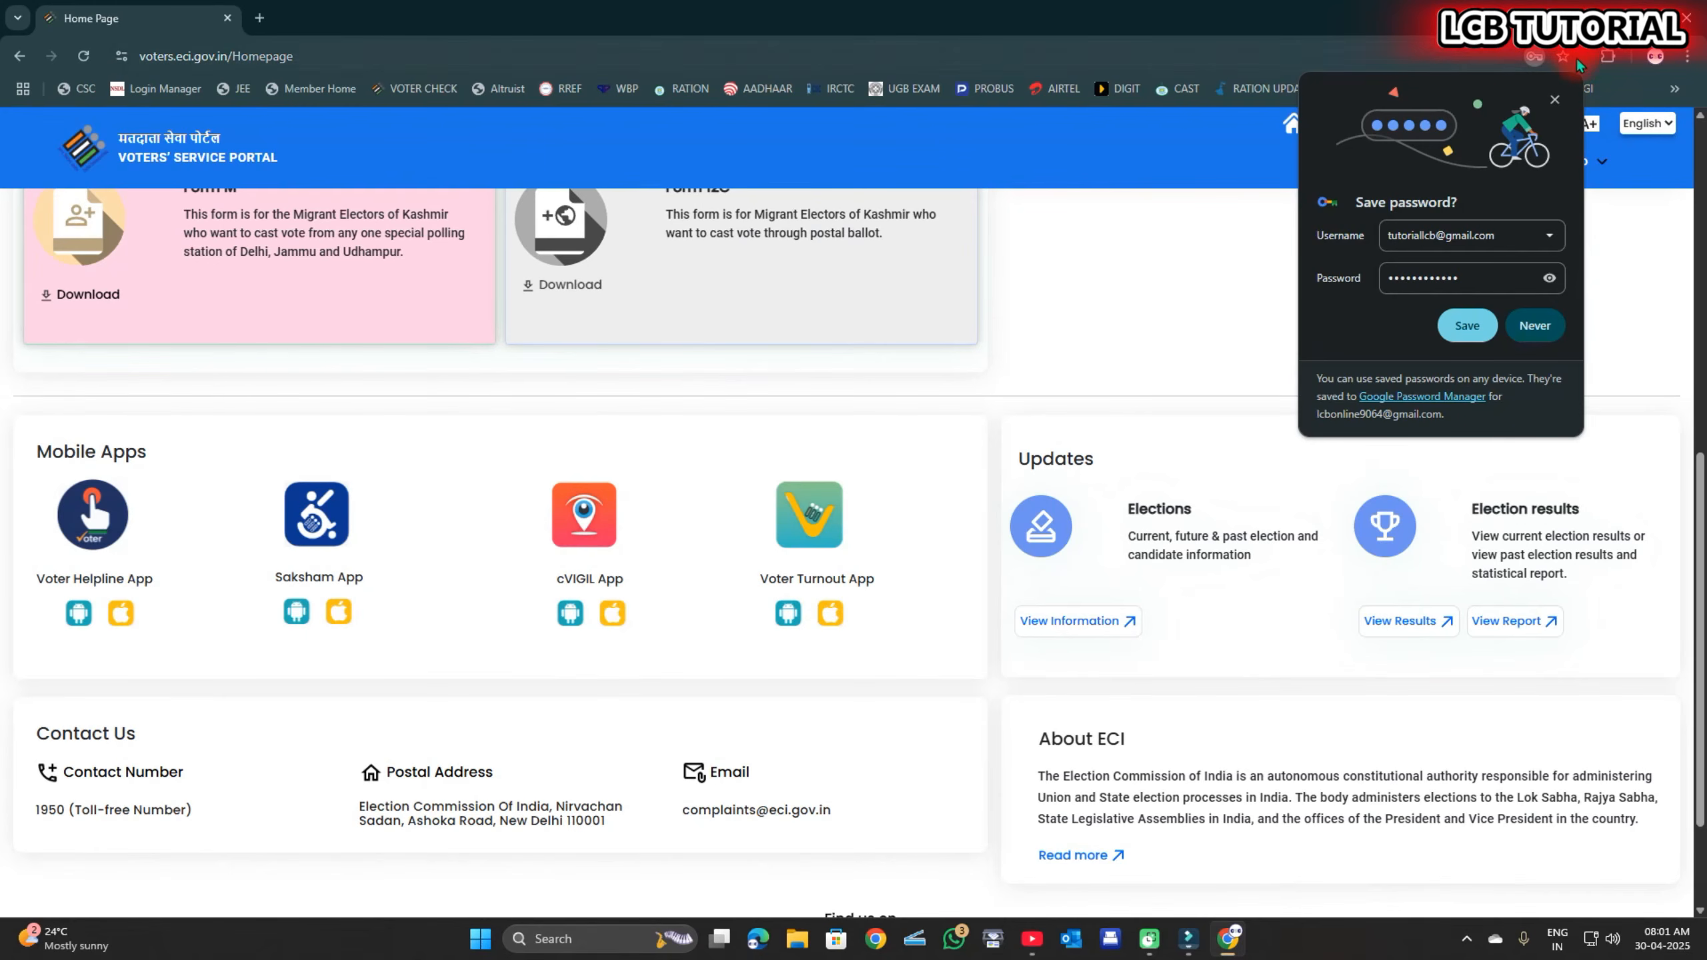
click(1556, 98)
scroll(769, 572, up, 6)
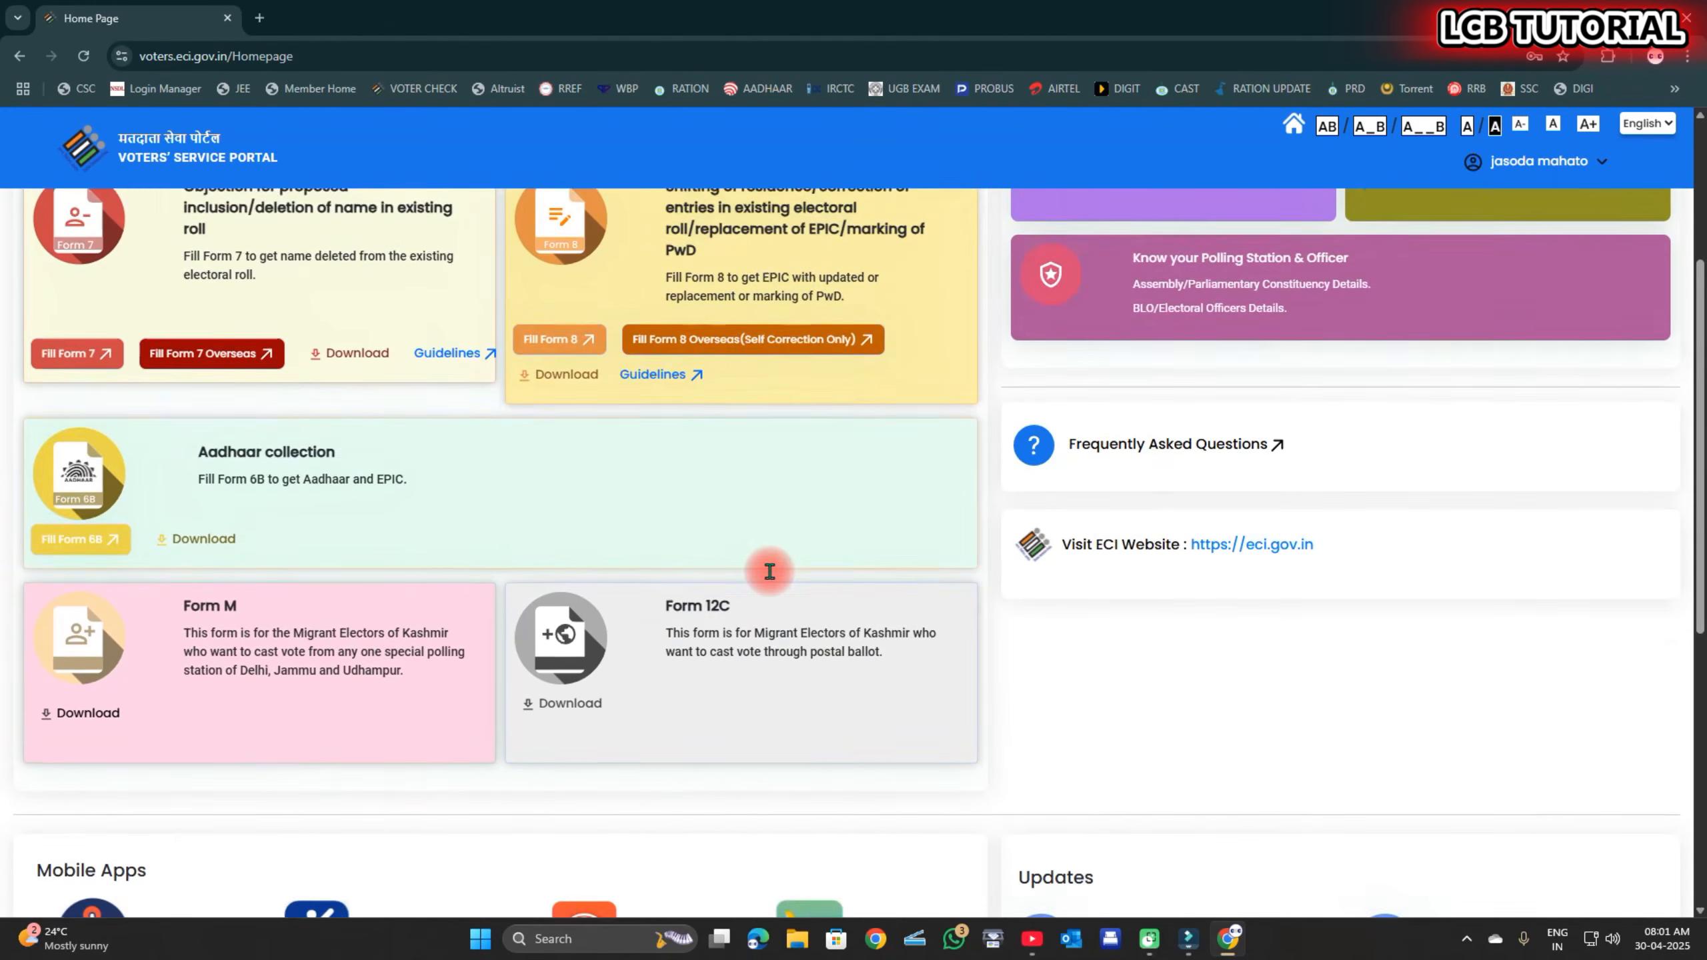
scroll(769, 572, up, 3)
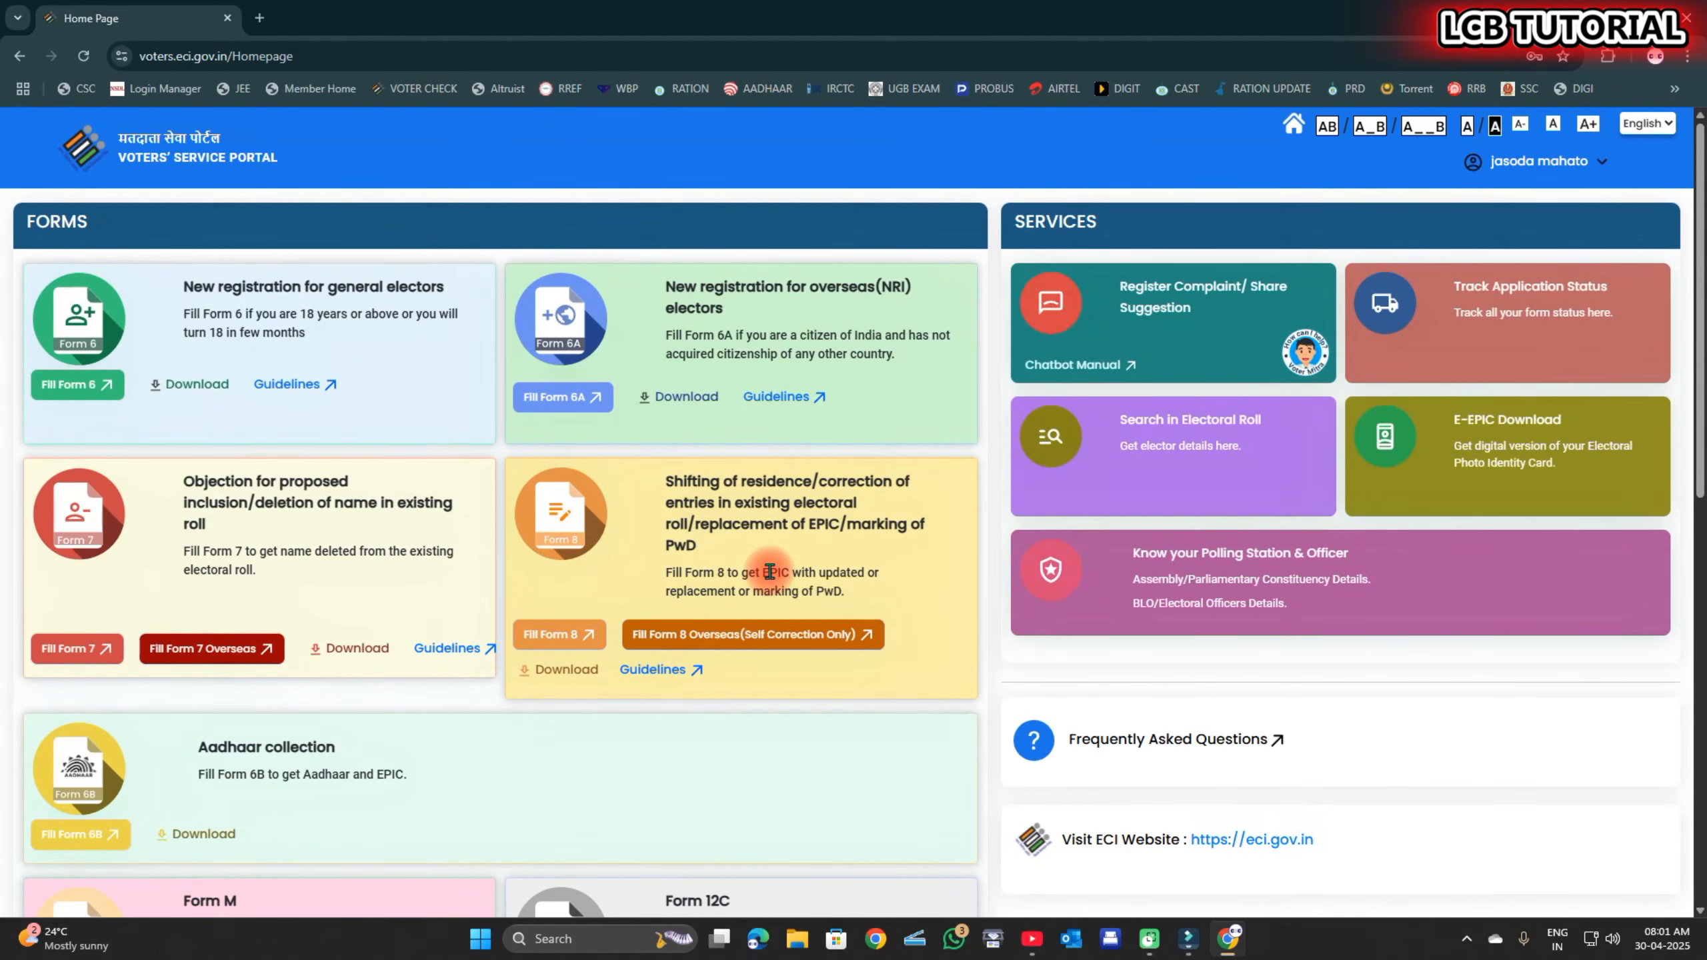
Step: Start Form 8 for another elector and look up their record by the pasted EPIC number
click(552, 639)
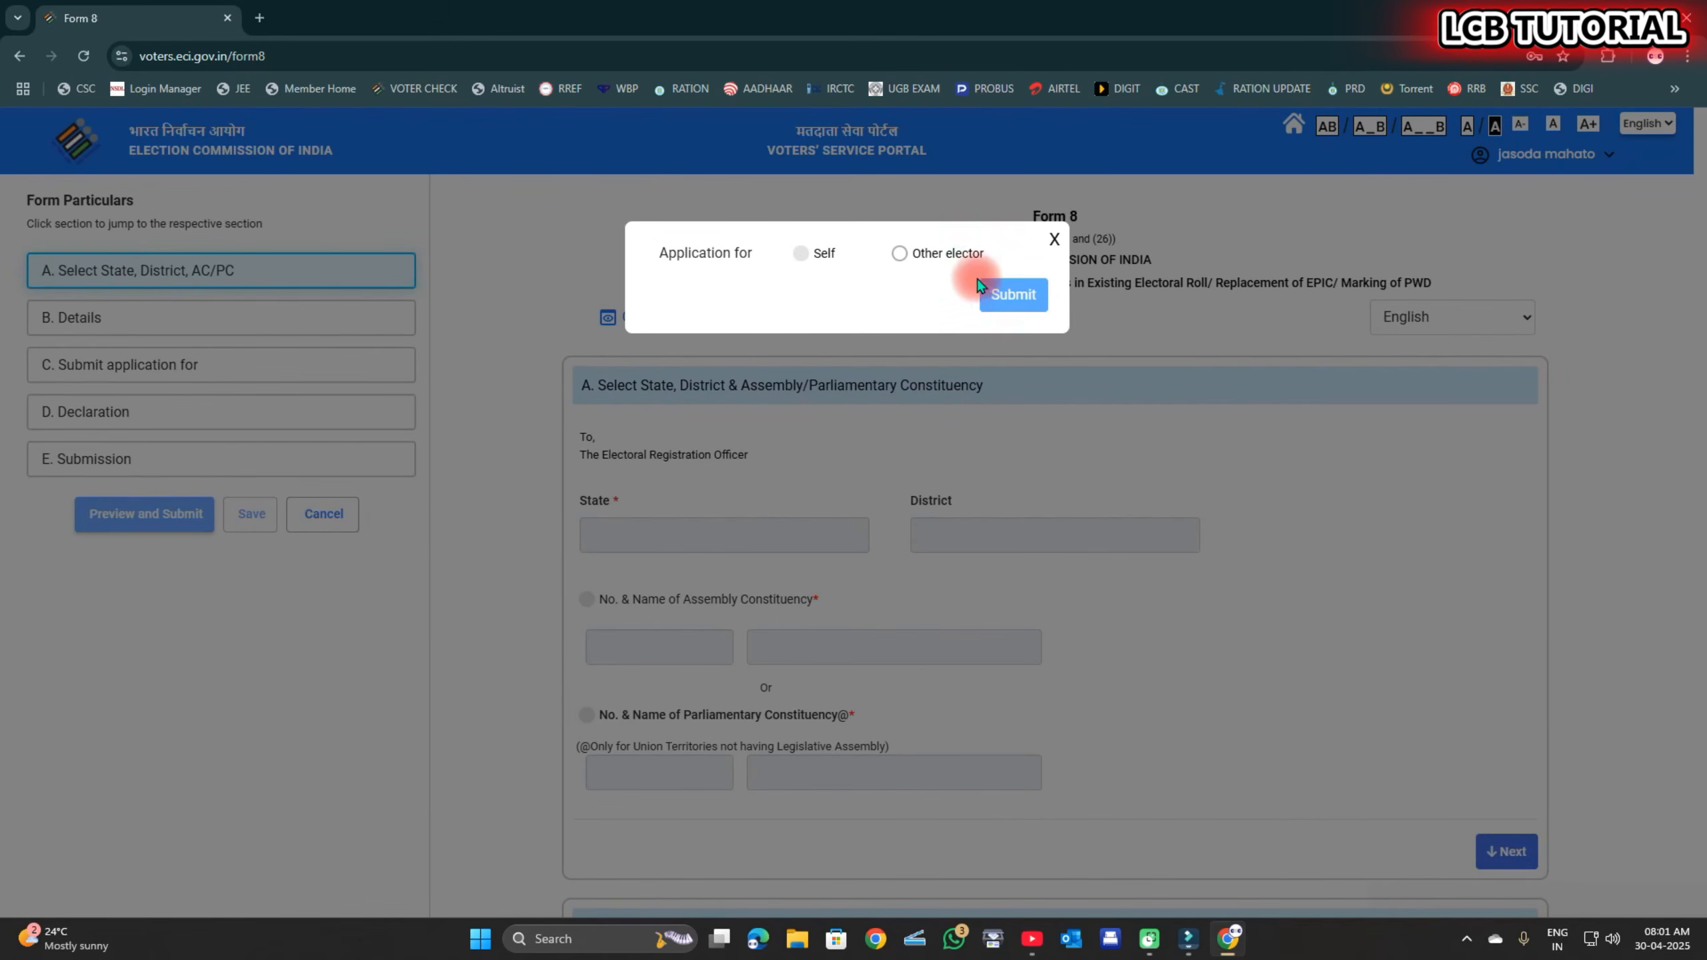
click(901, 253)
click(838, 321)
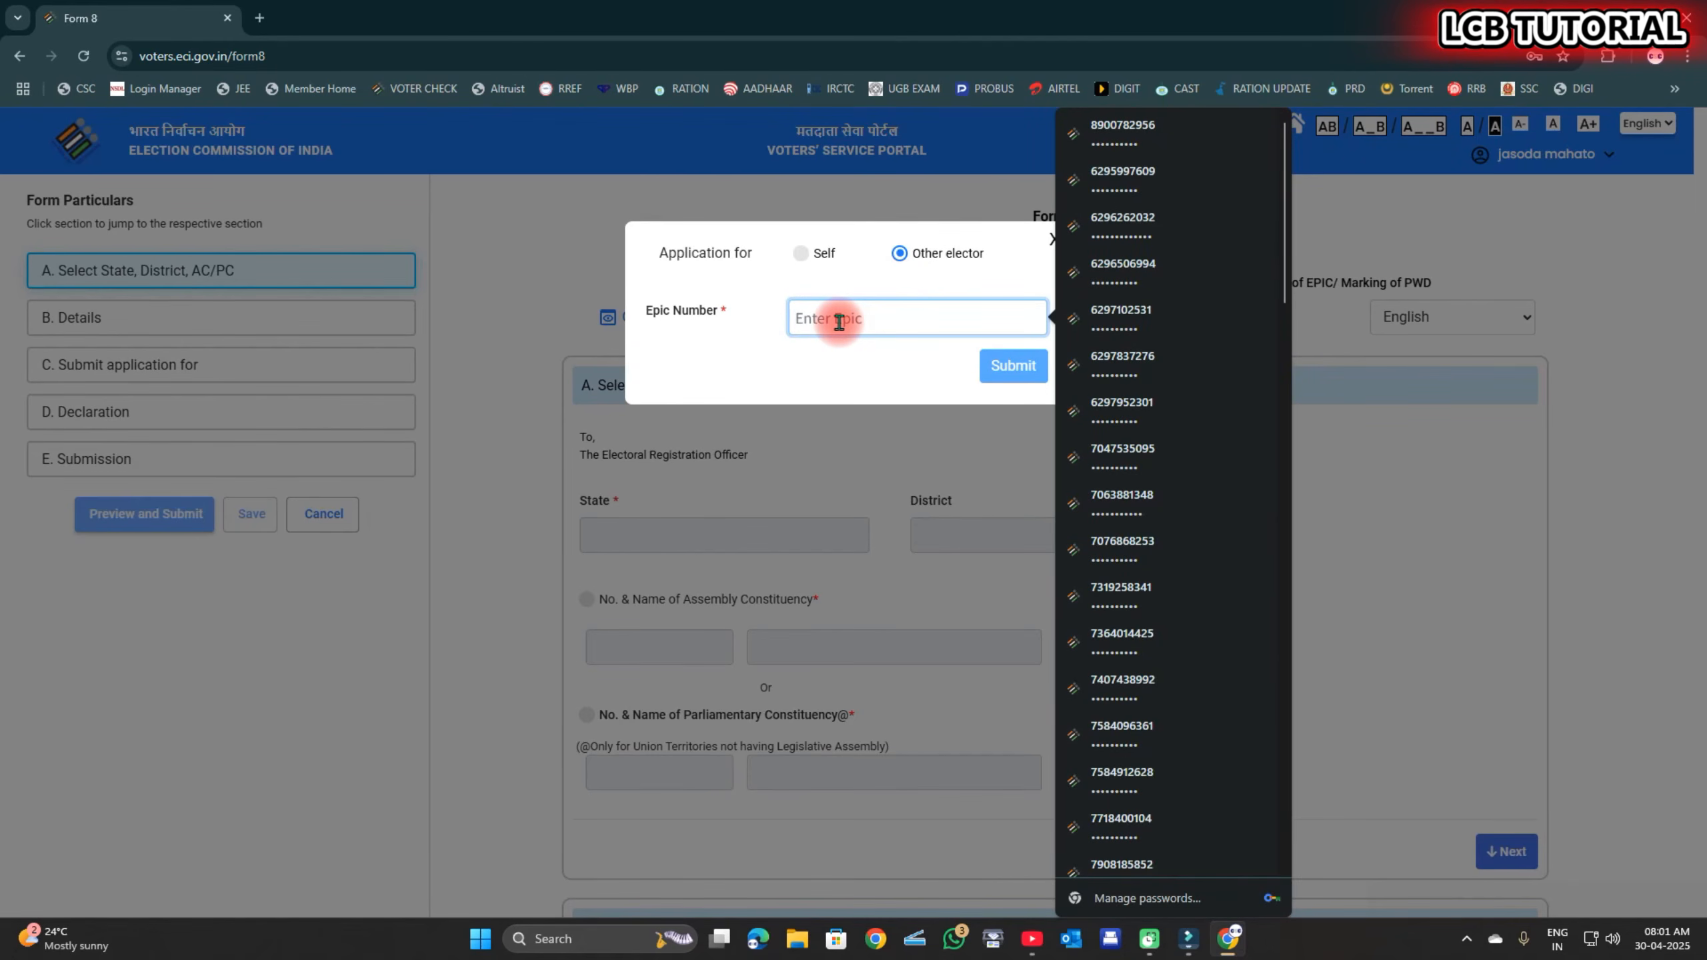
key(ctrl+v)
click(1013, 365)
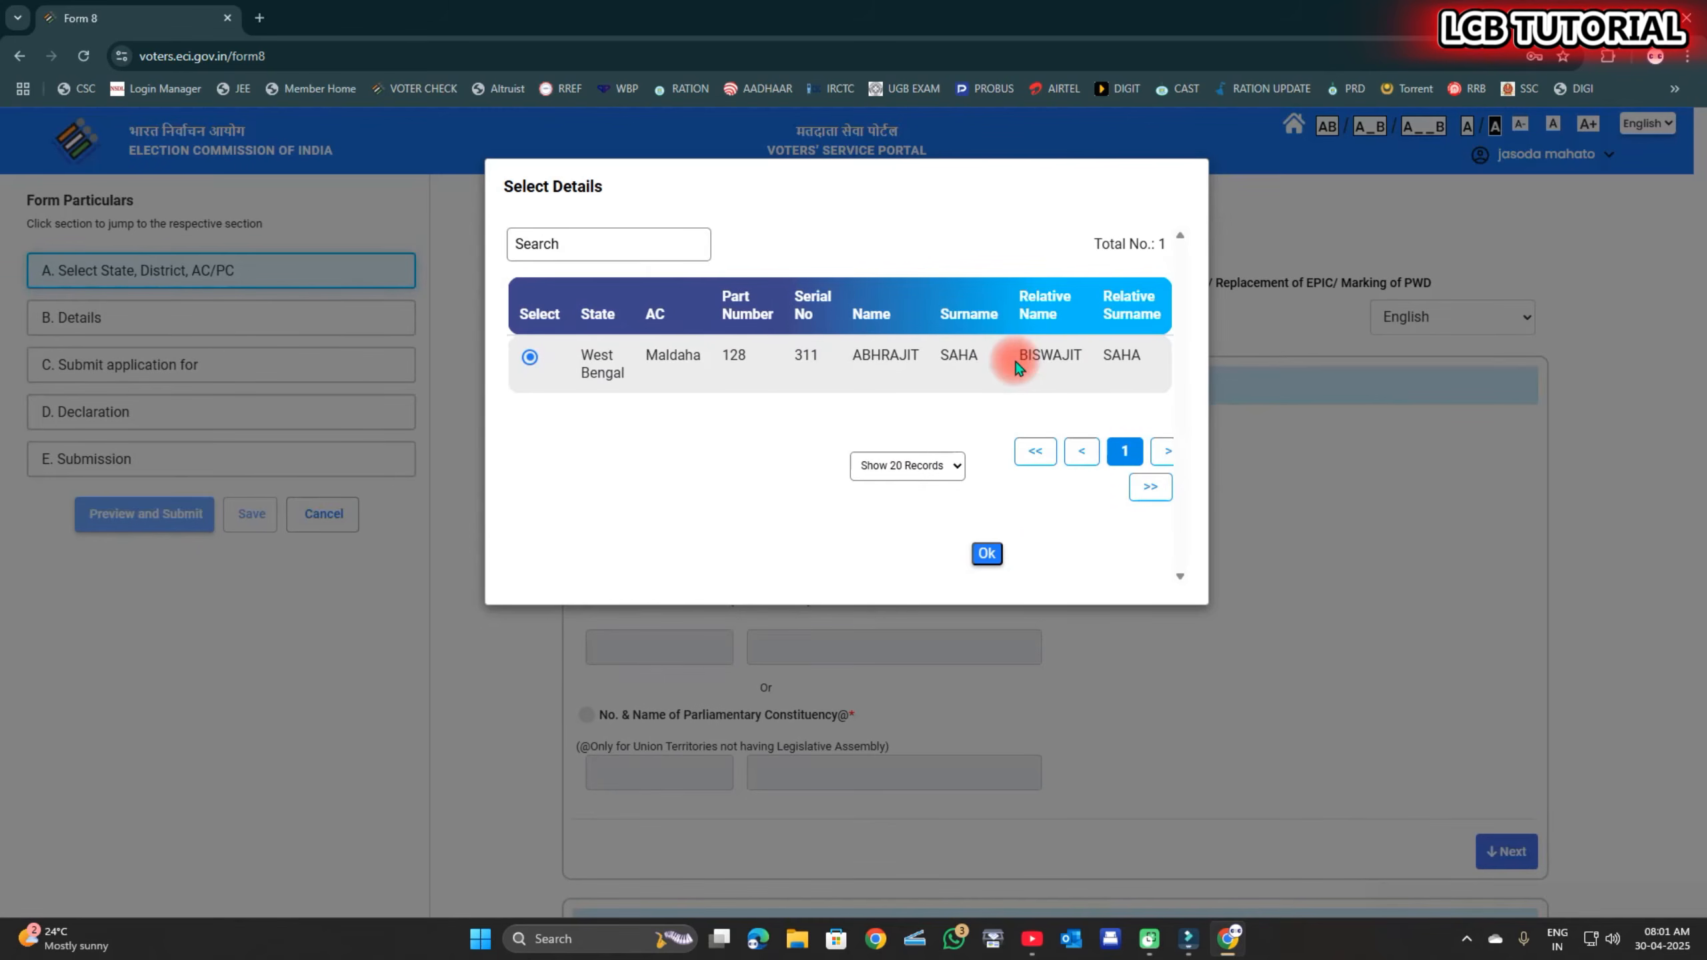
click(986, 554)
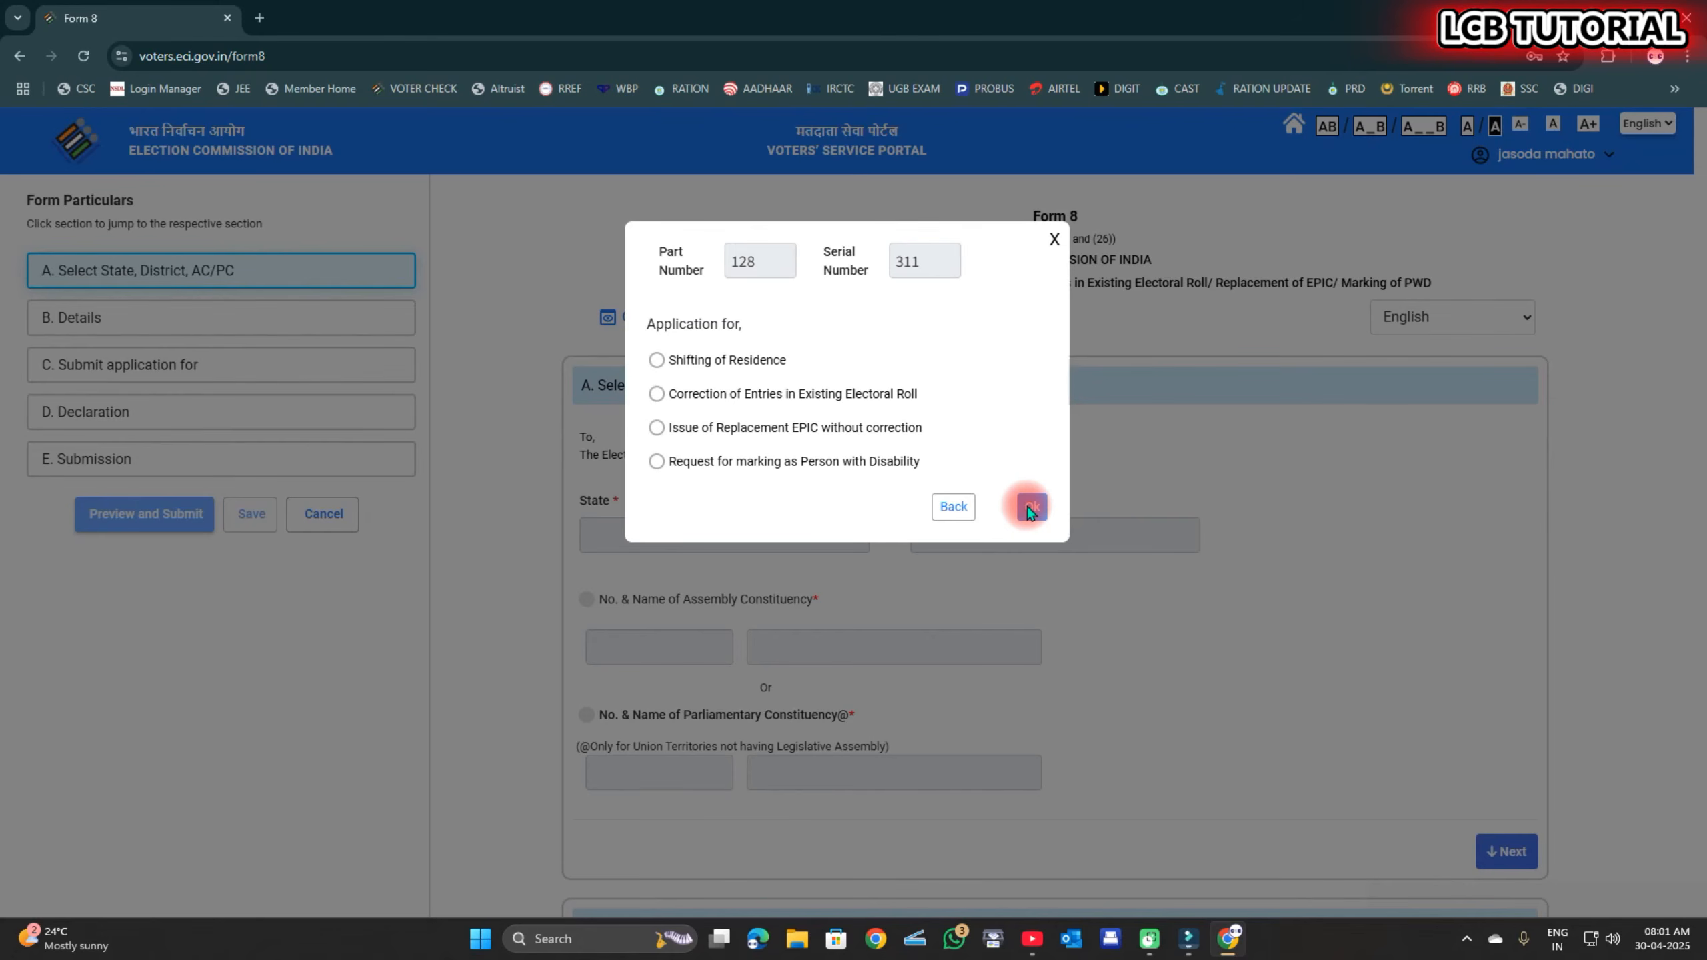
Step: Close the Form 8 dialog and log out of the account
click(1053, 240)
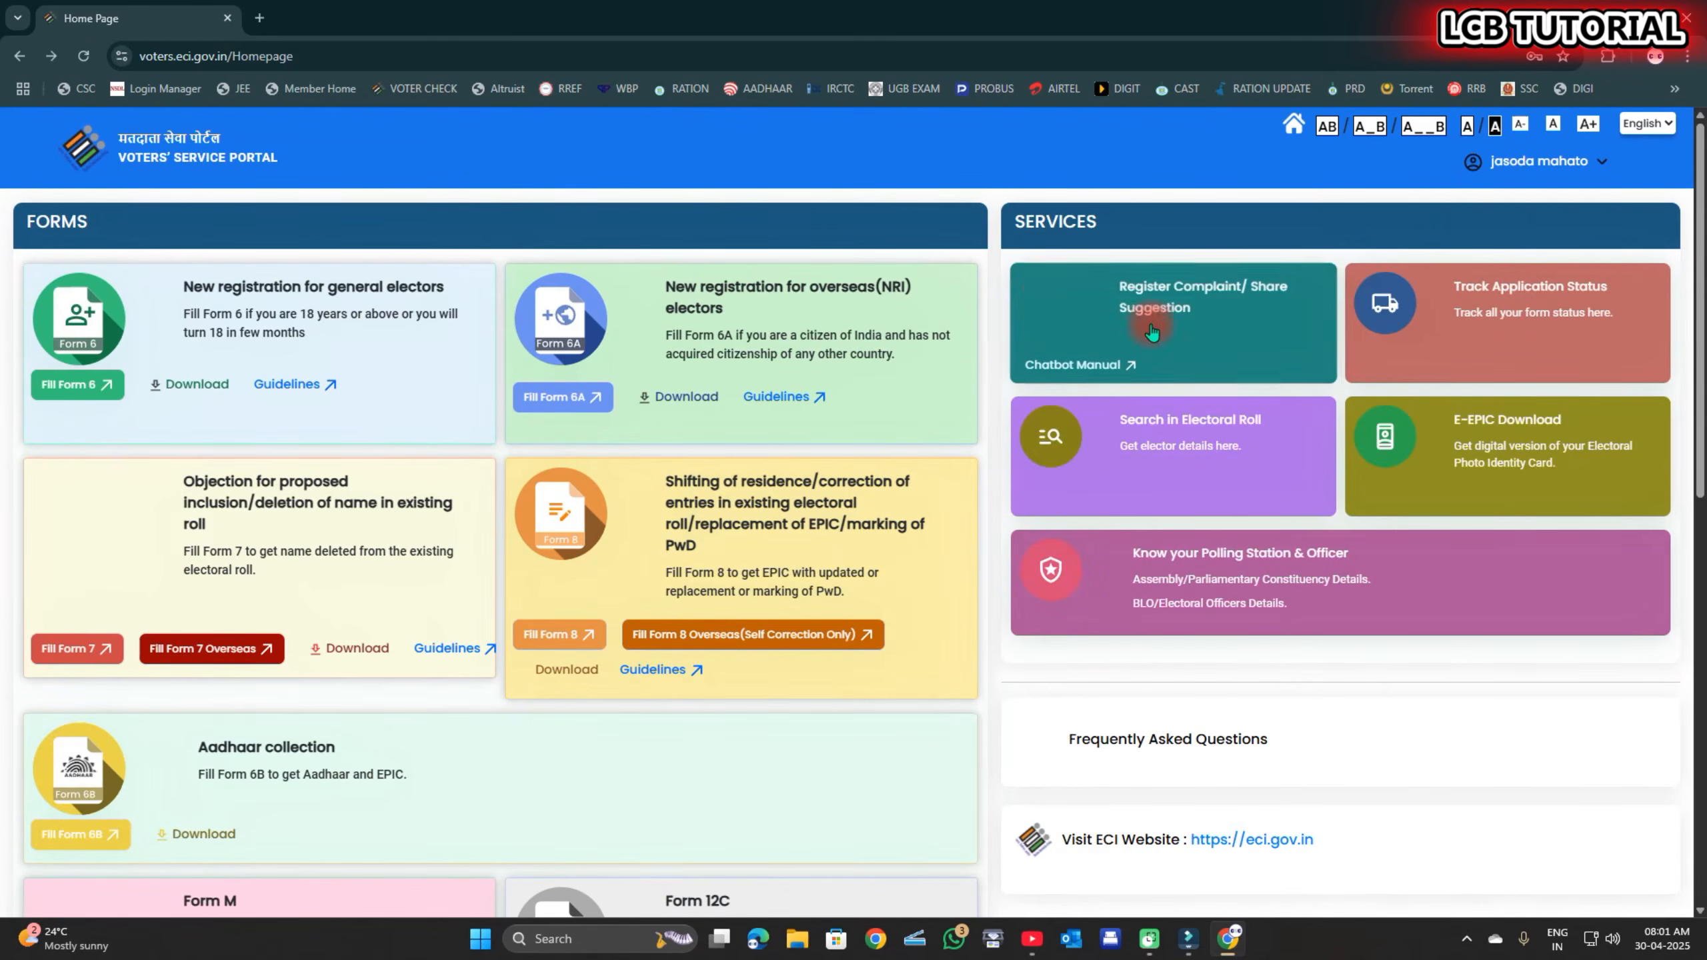
click(1512, 164)
click(1489, 192)
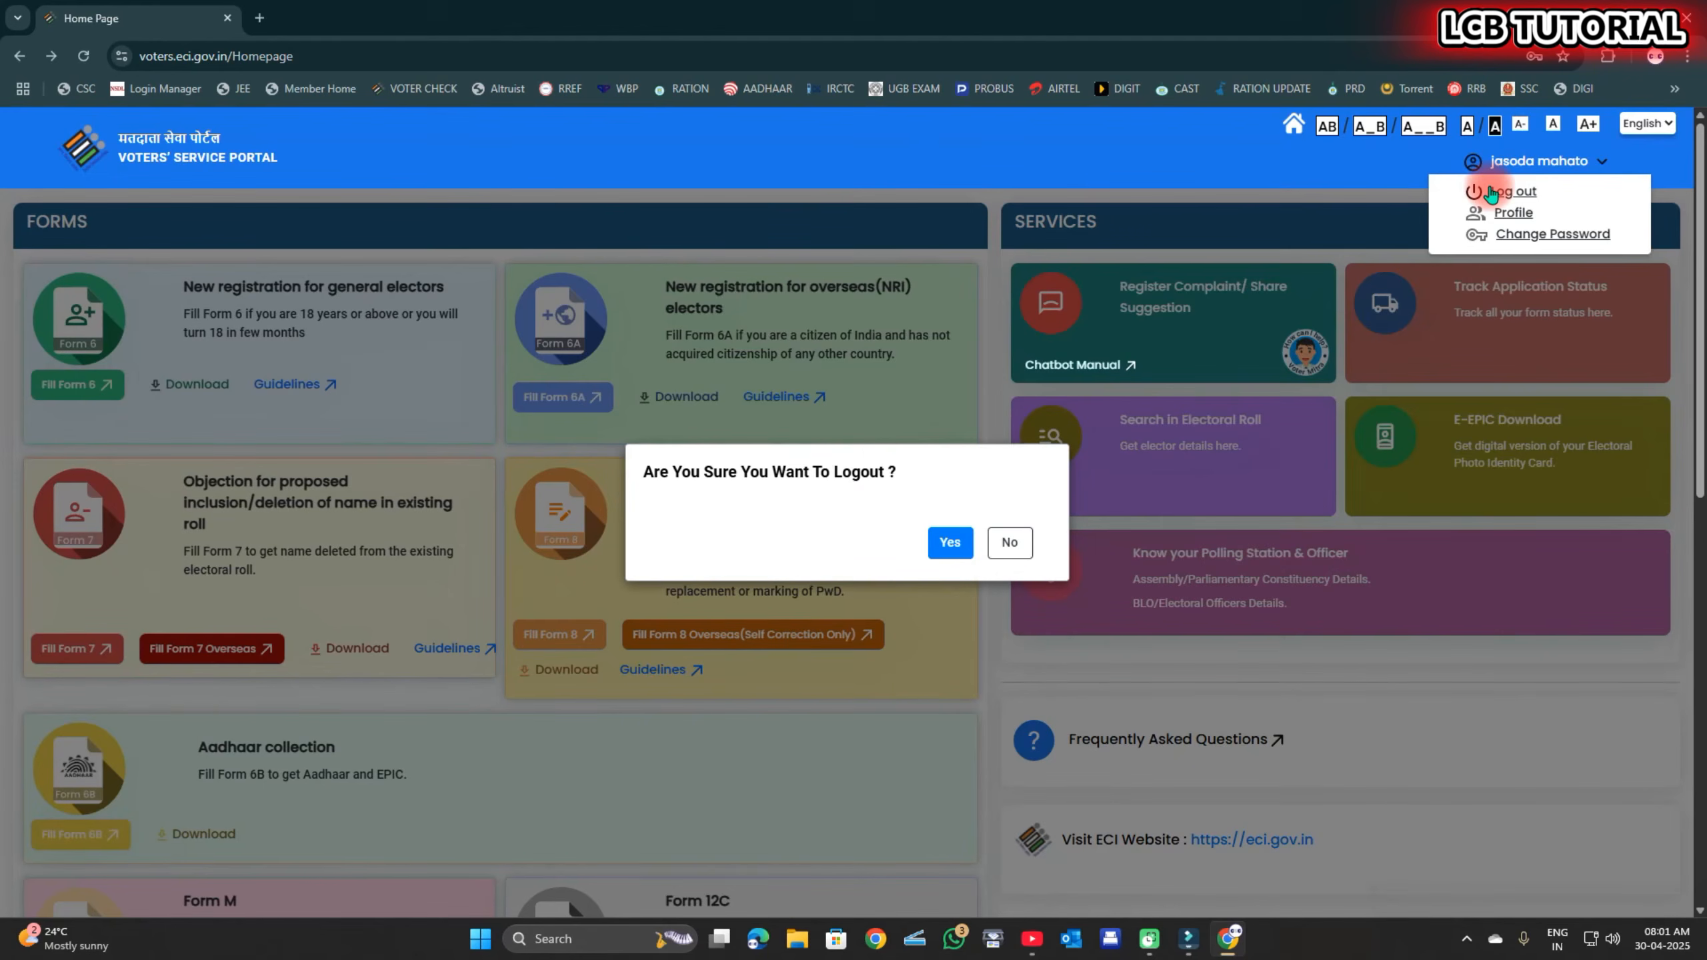
click(951, 544)
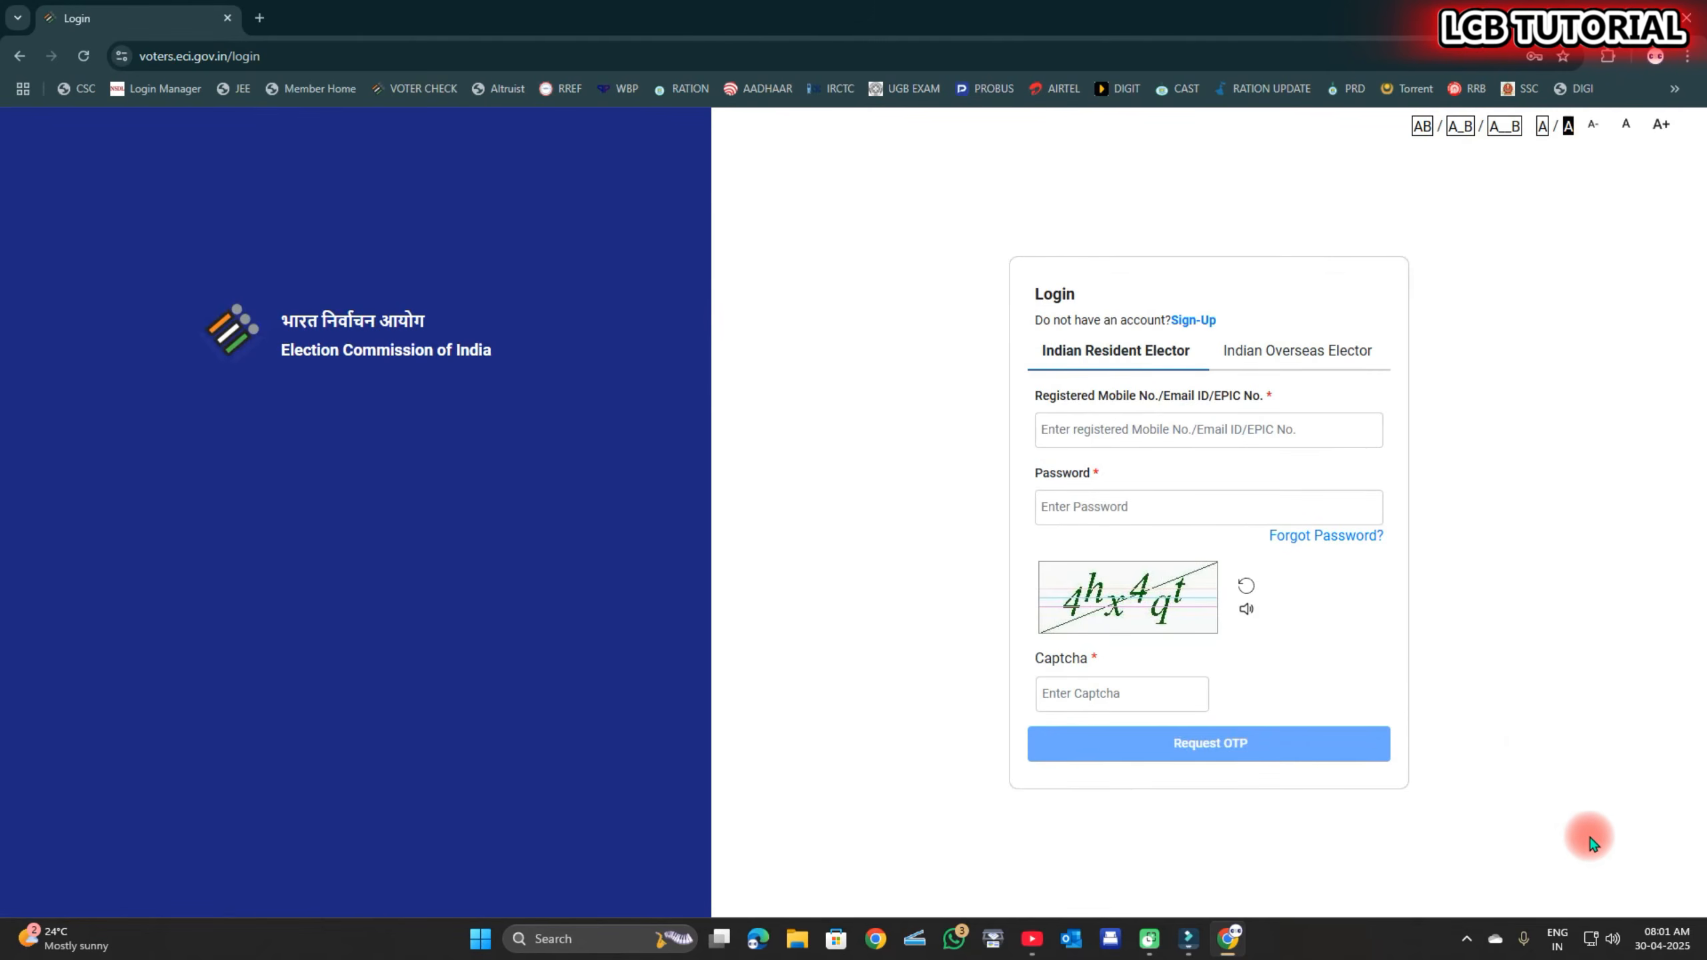